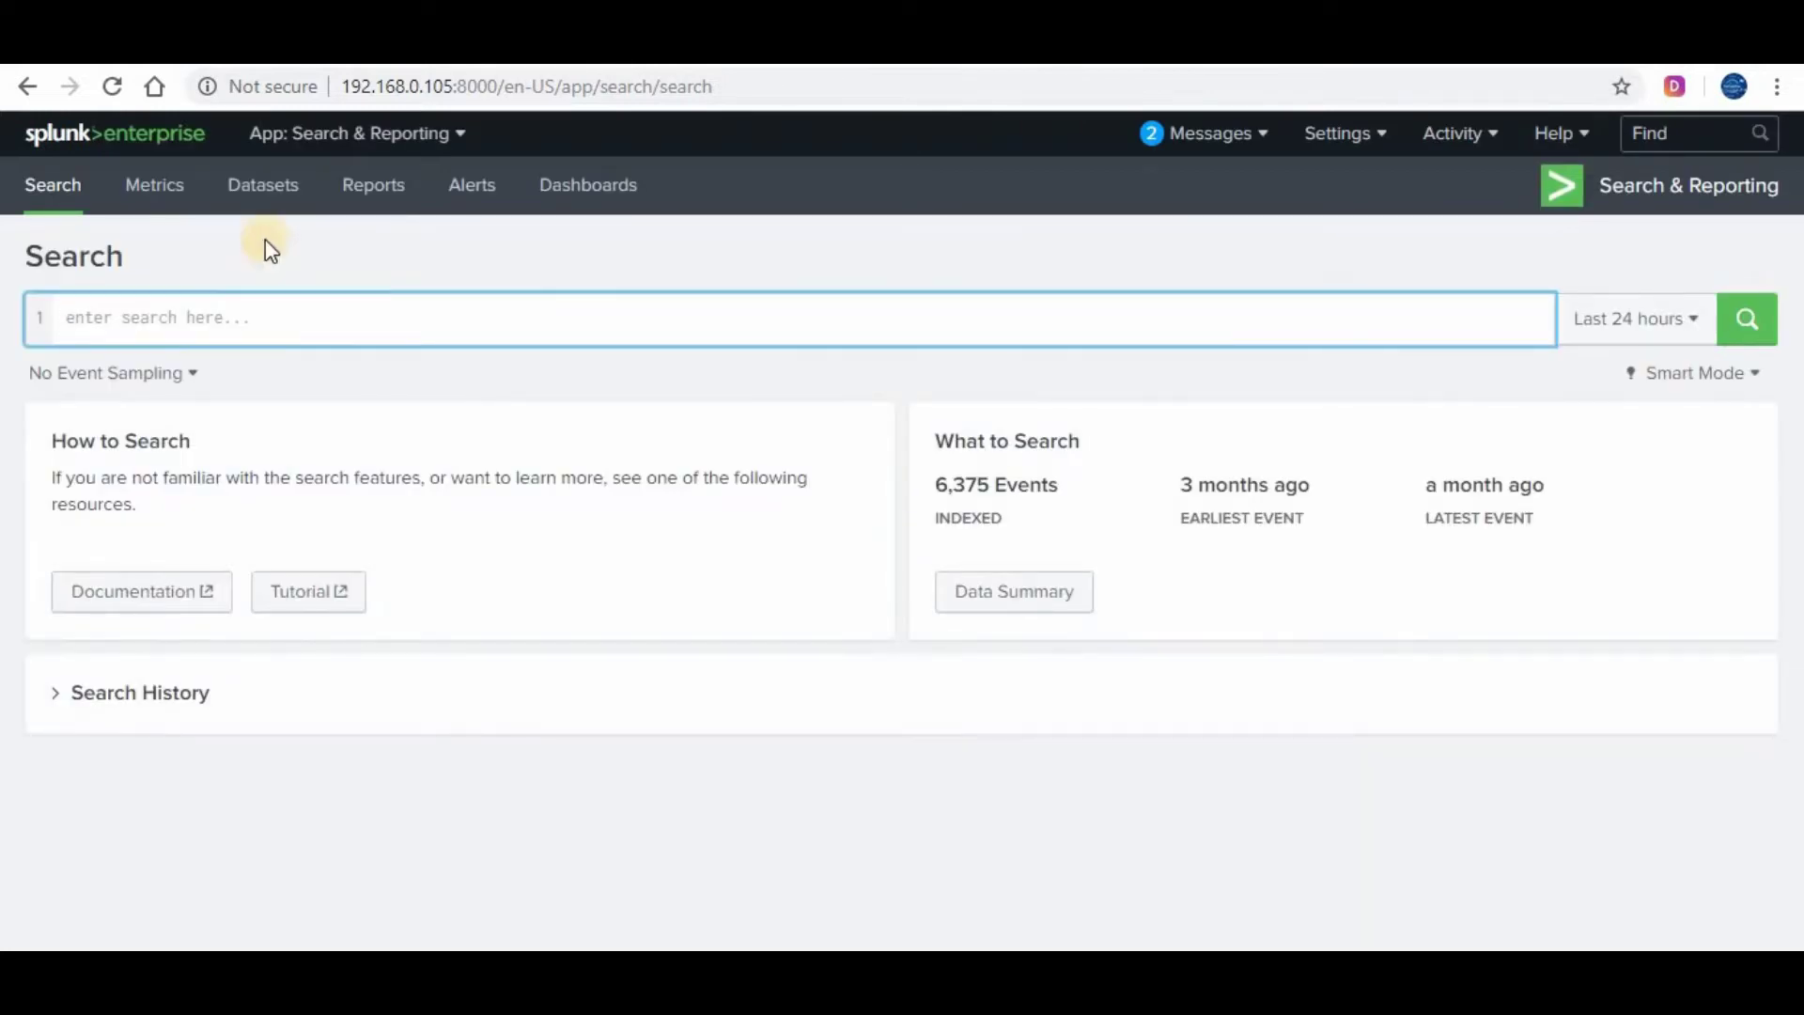
left_click(465, 137)
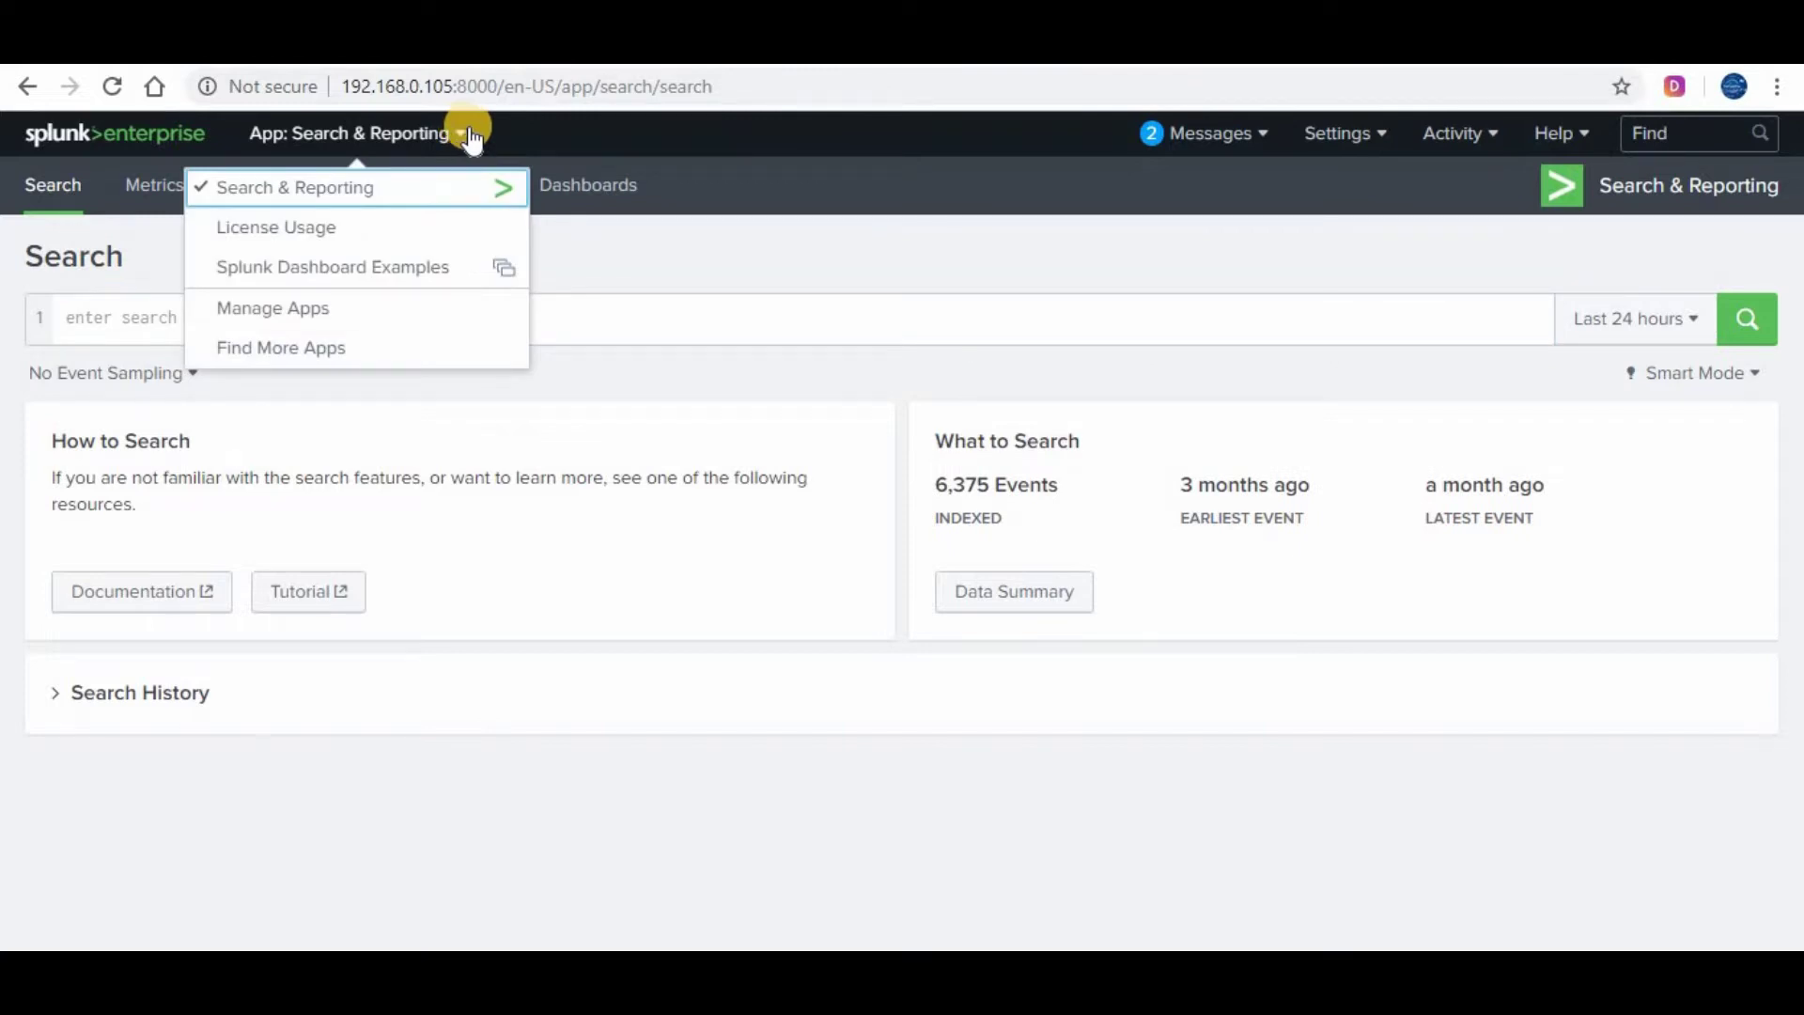
left_click(800, 194)
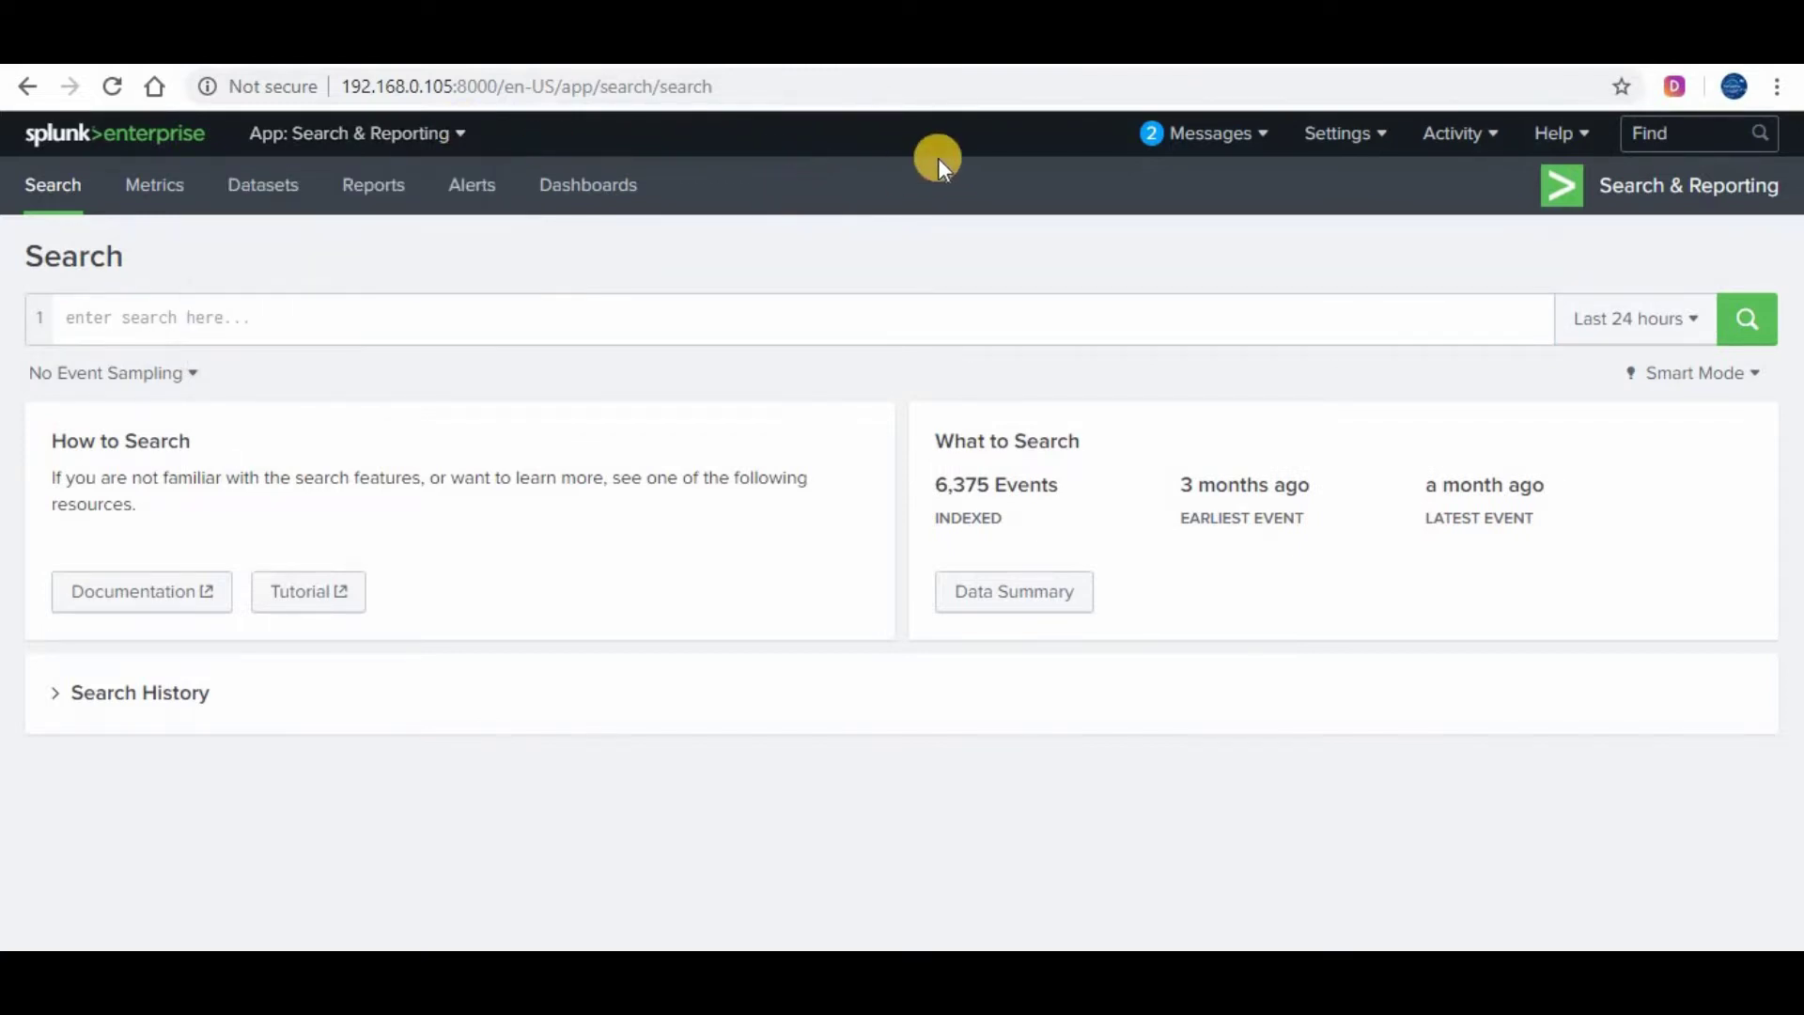
left_click(1378, 141)
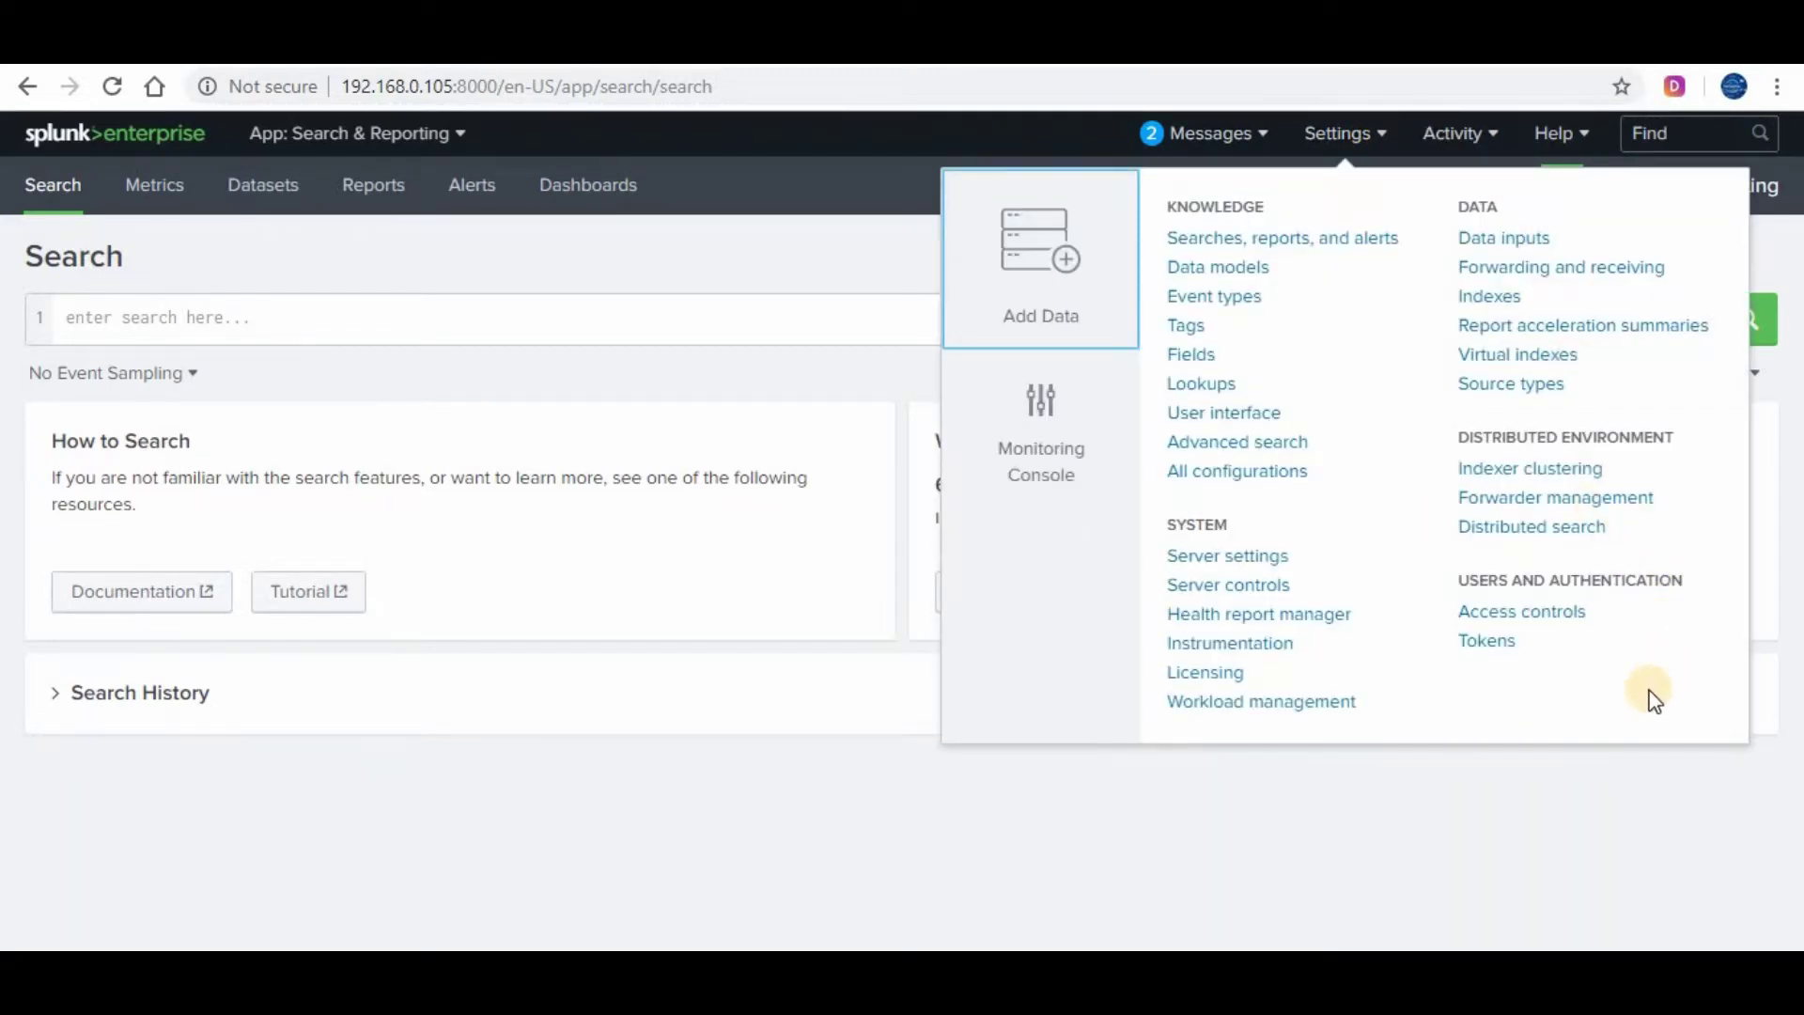
left_click(877, 139)
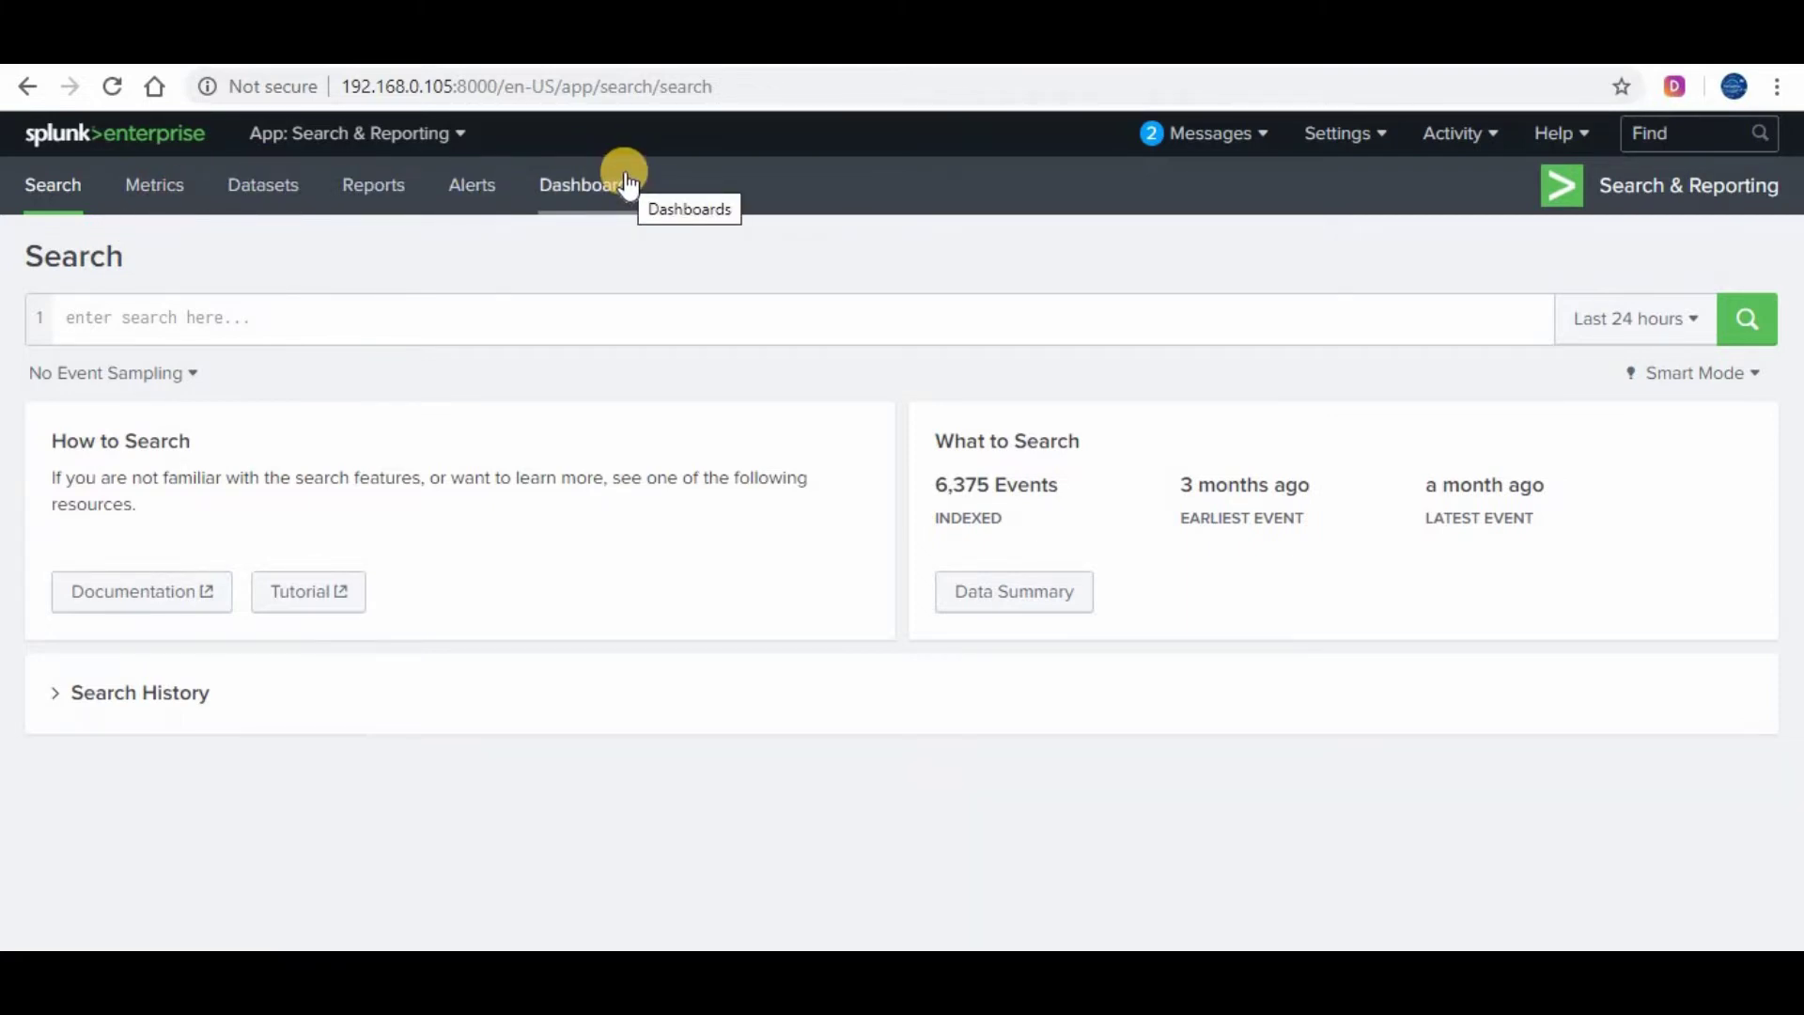
left_click(154, 318)
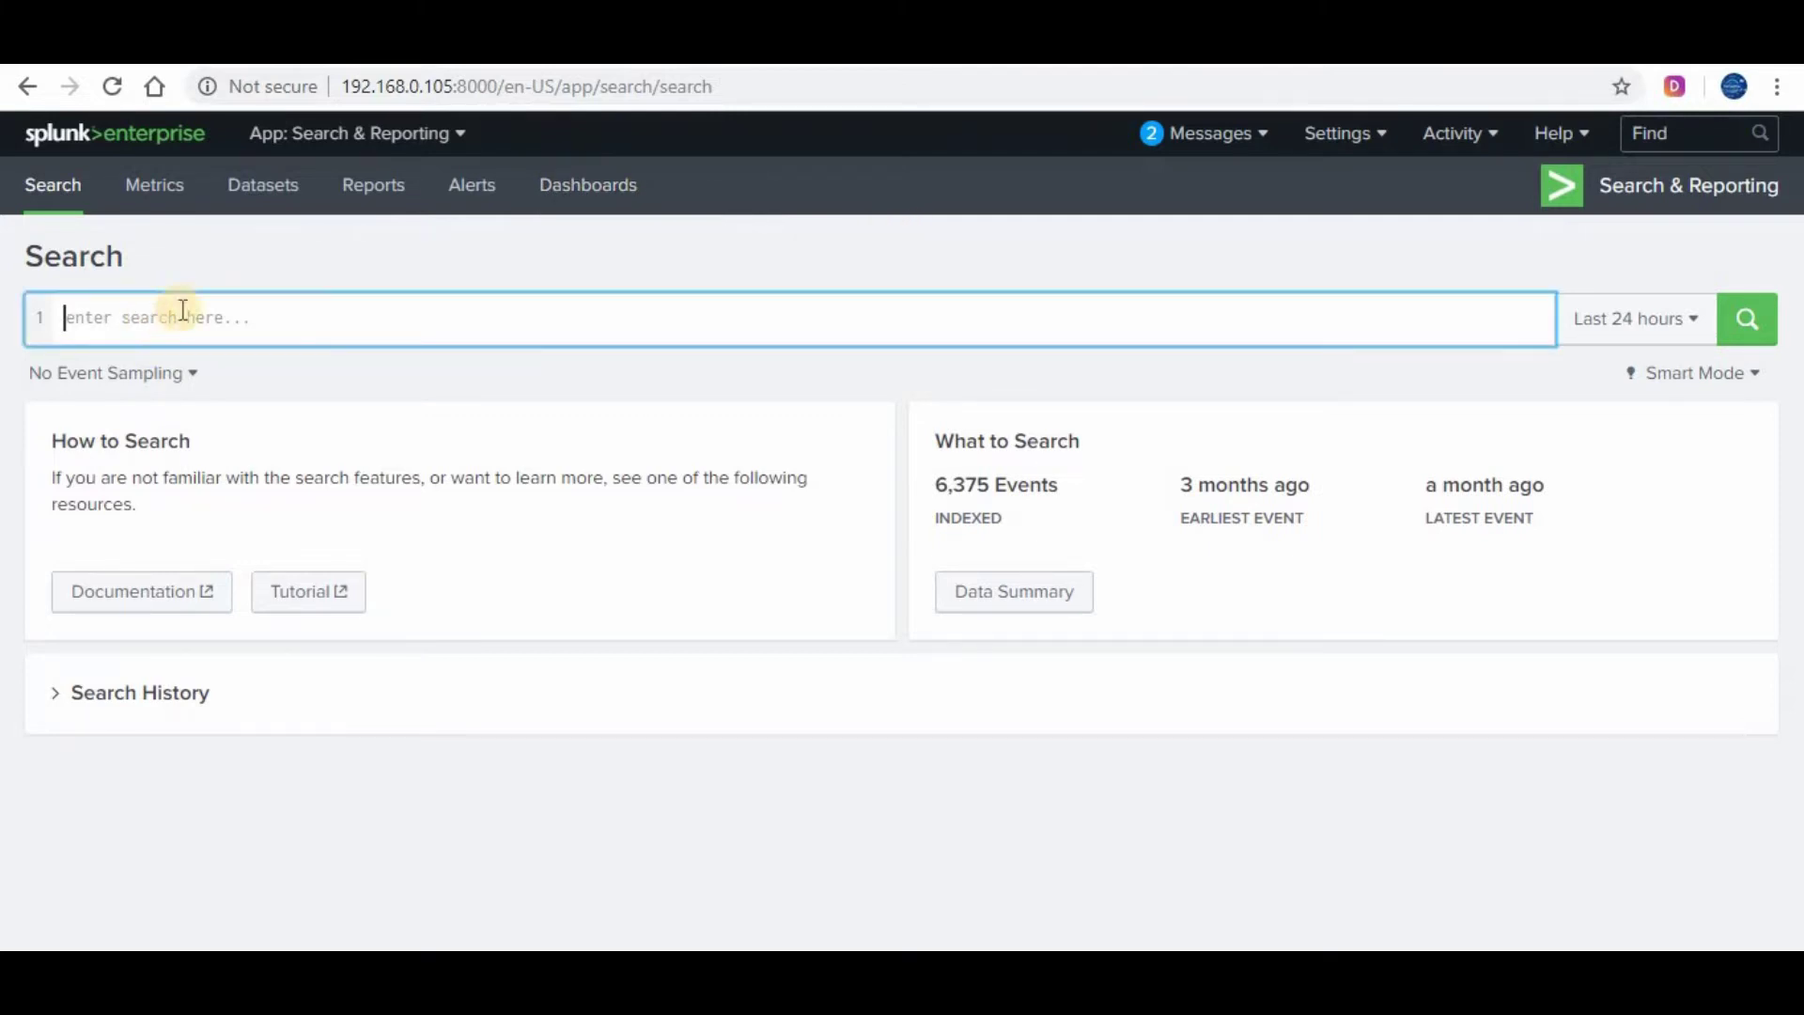
Try the All time and Last 7 days presets, and set the search time range to Last 60 minutes.
left_click(1659, 323)
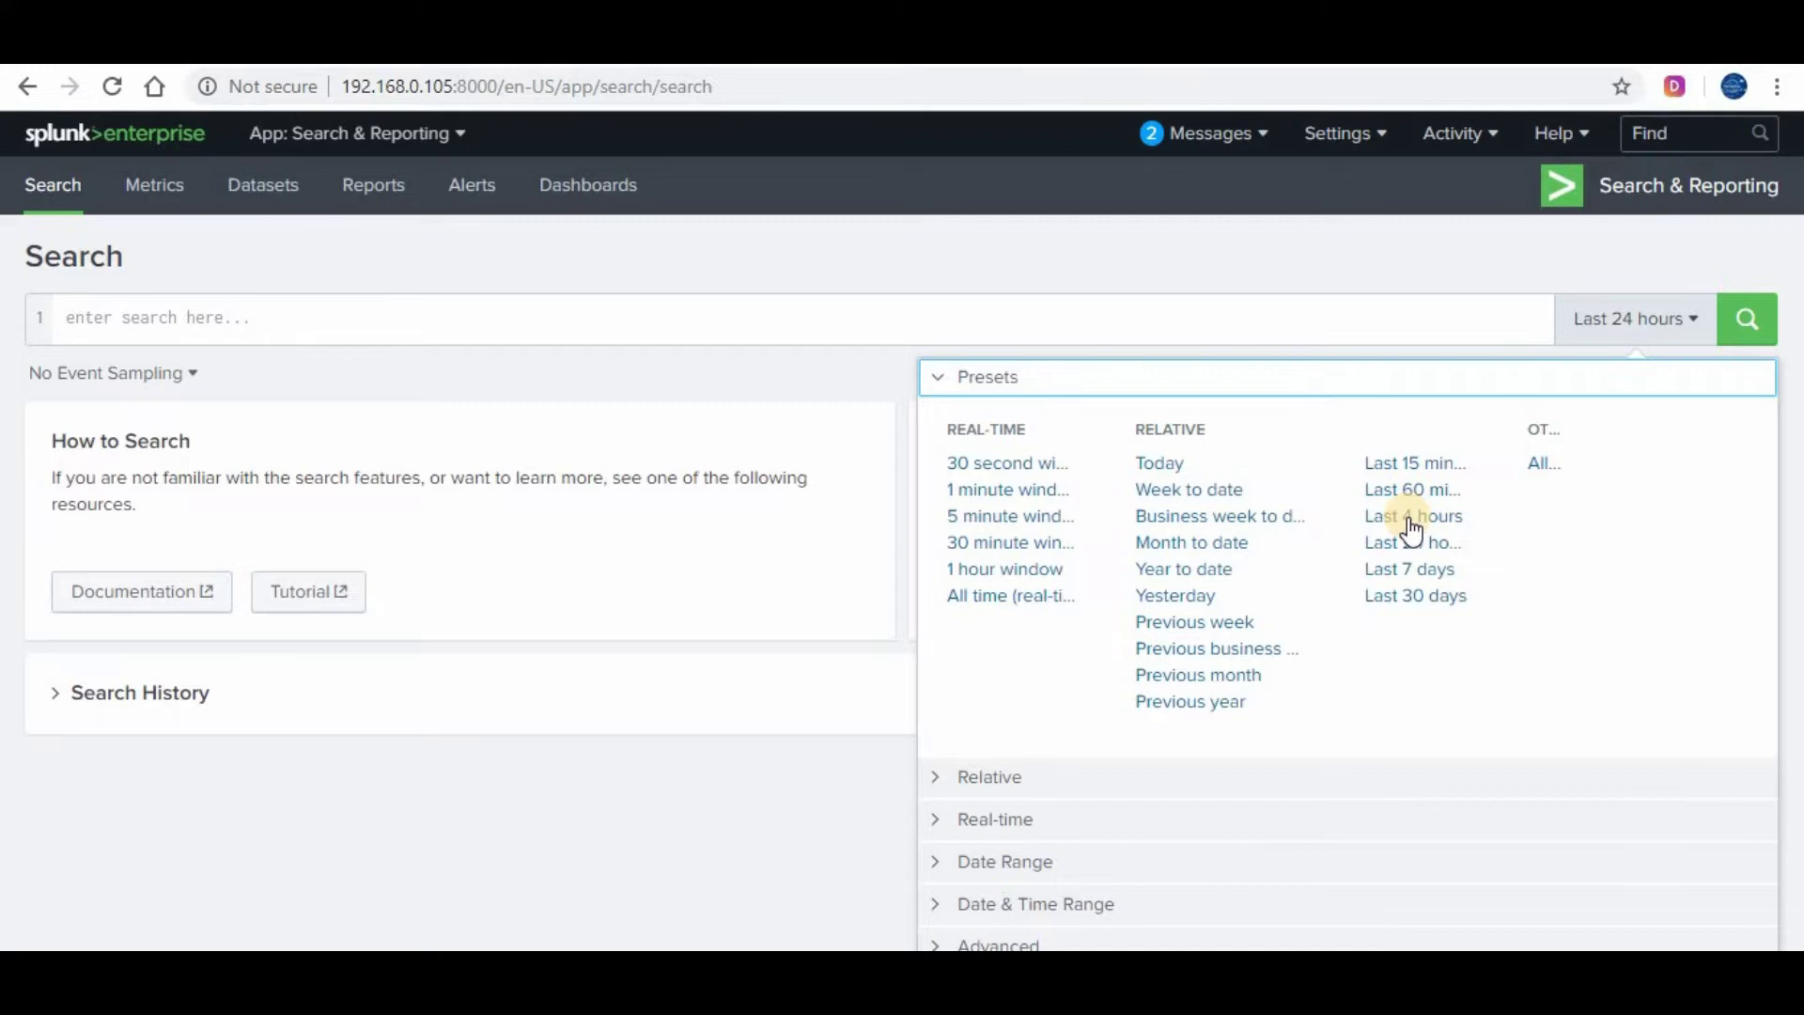
left_click(1541, 465)
left_click(1691, 314)
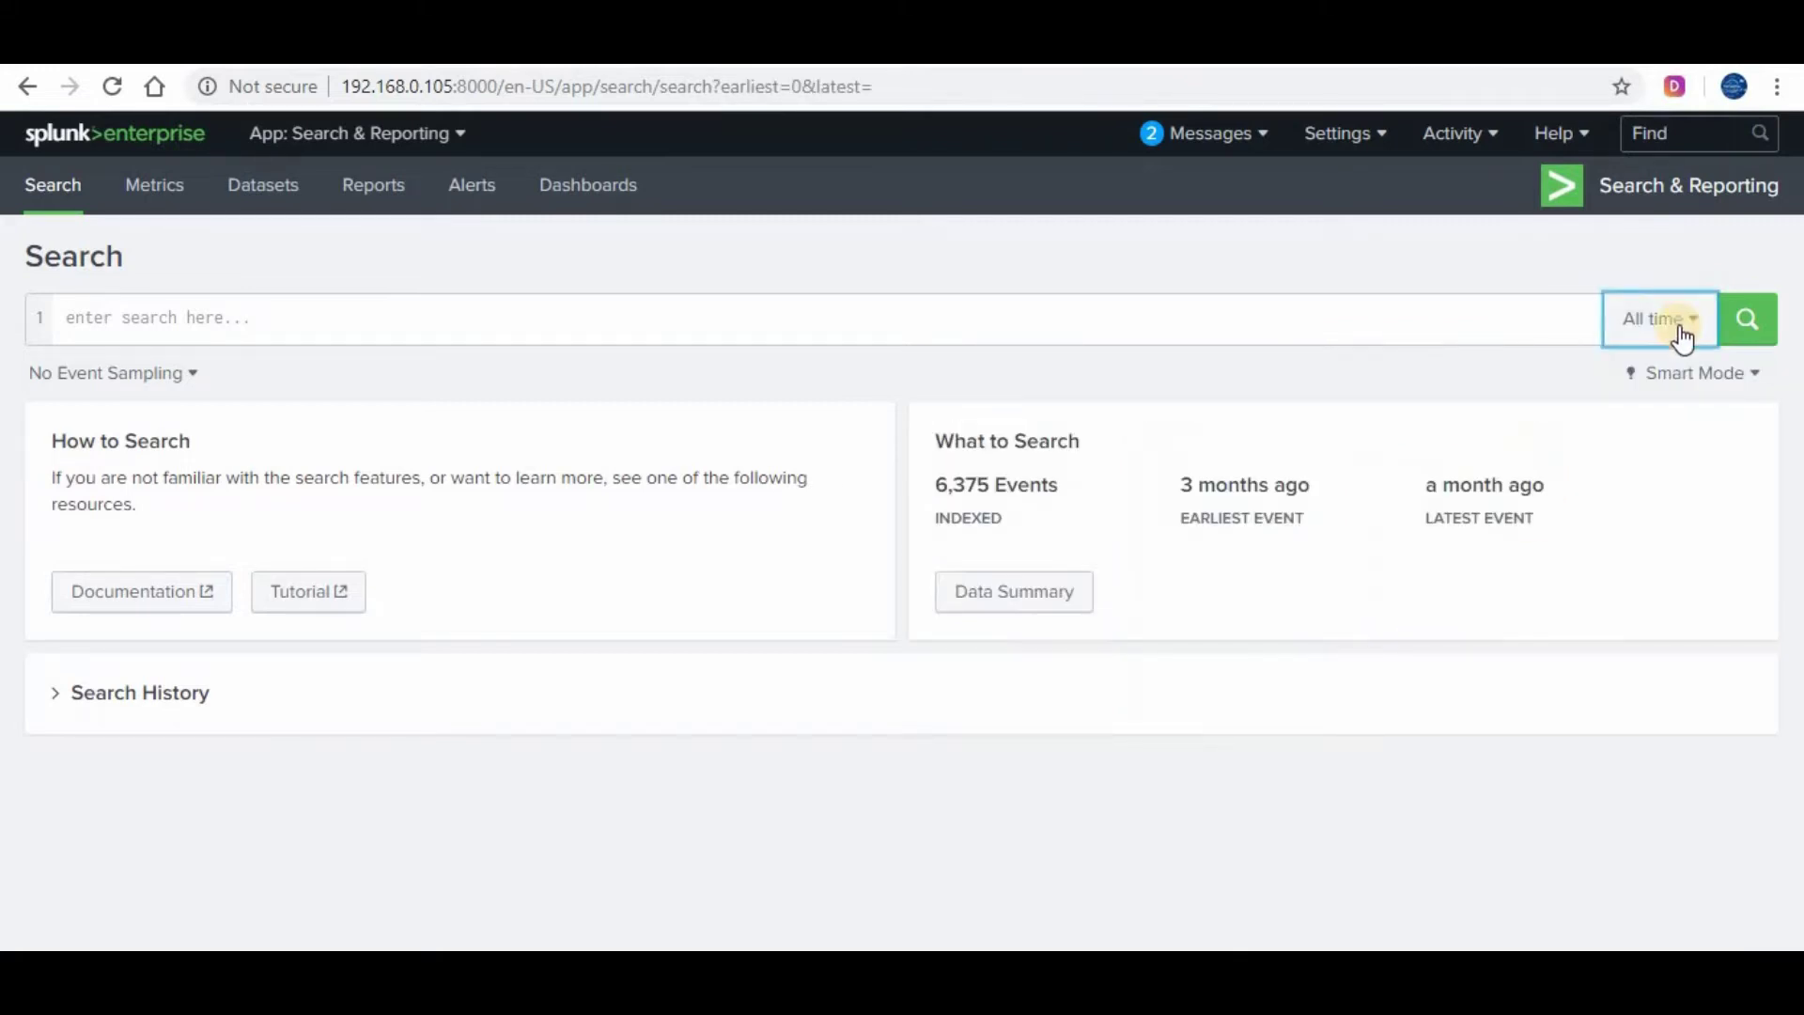
left_click(1414, 571)
left_click(1645, 334)
left_click(1427, 497)
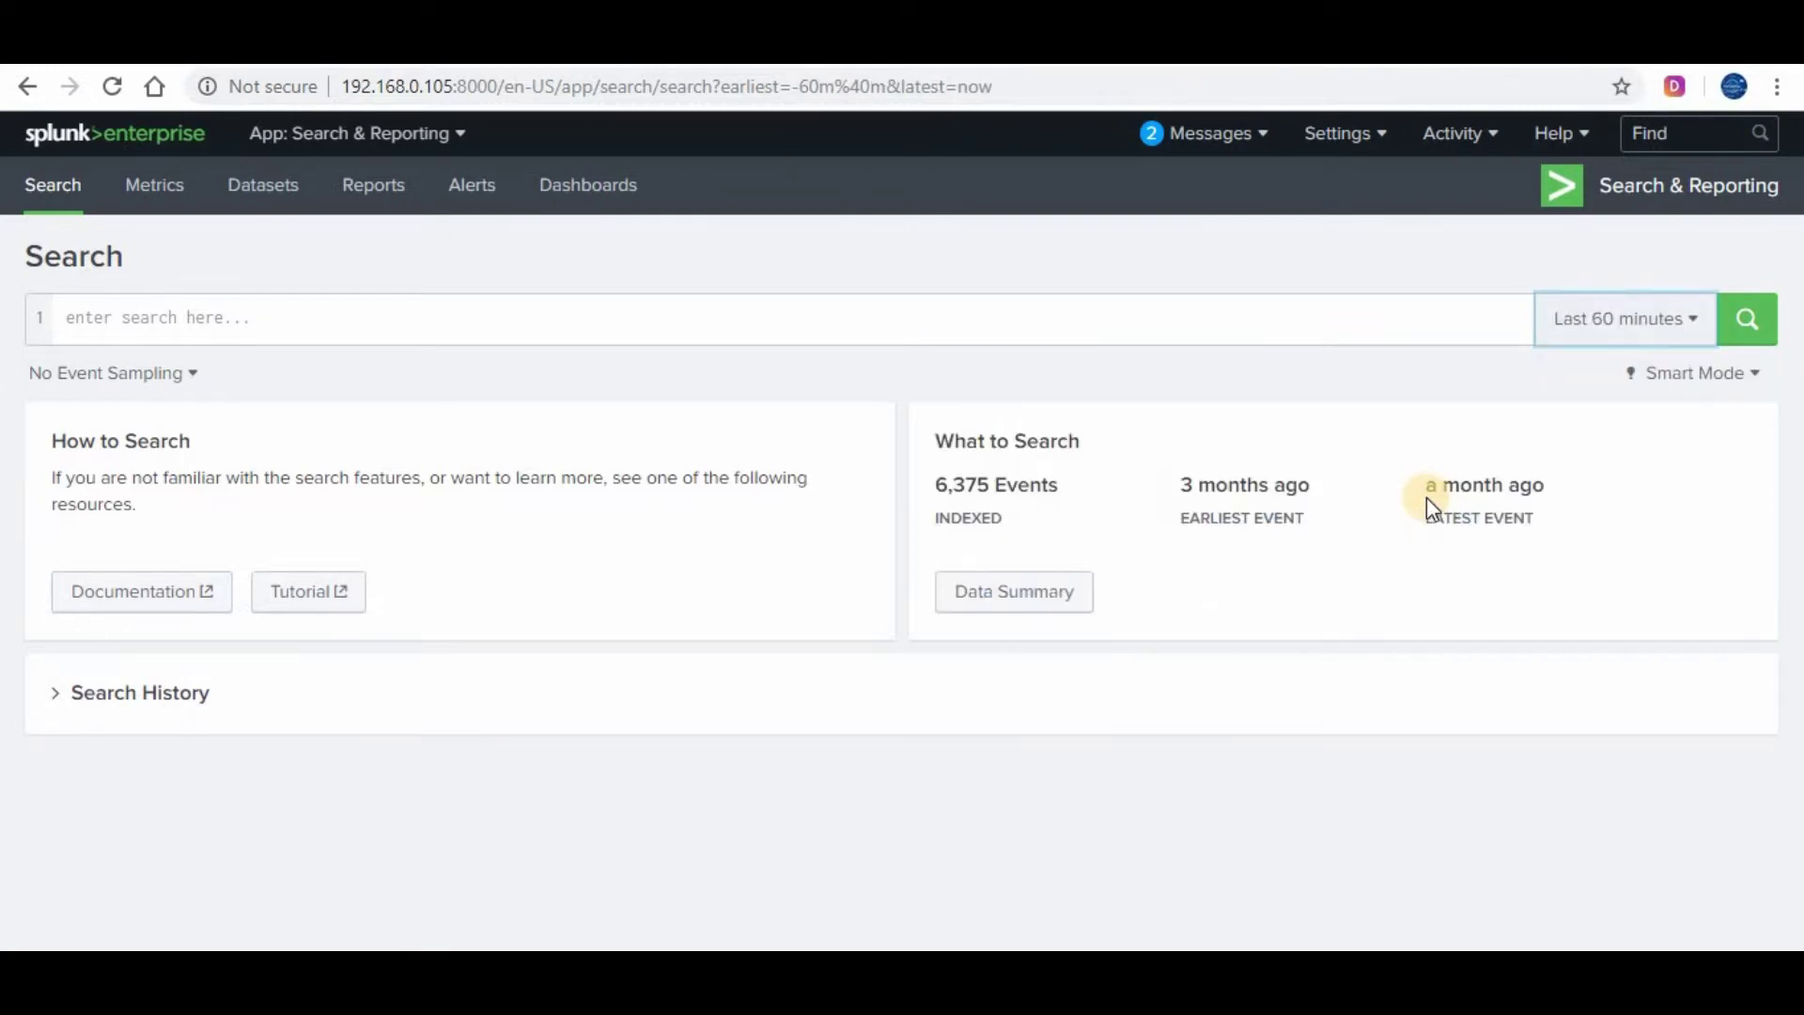
Open the search documentation, look through the Get started with Search topic, and close it.
left_click(158, 602)
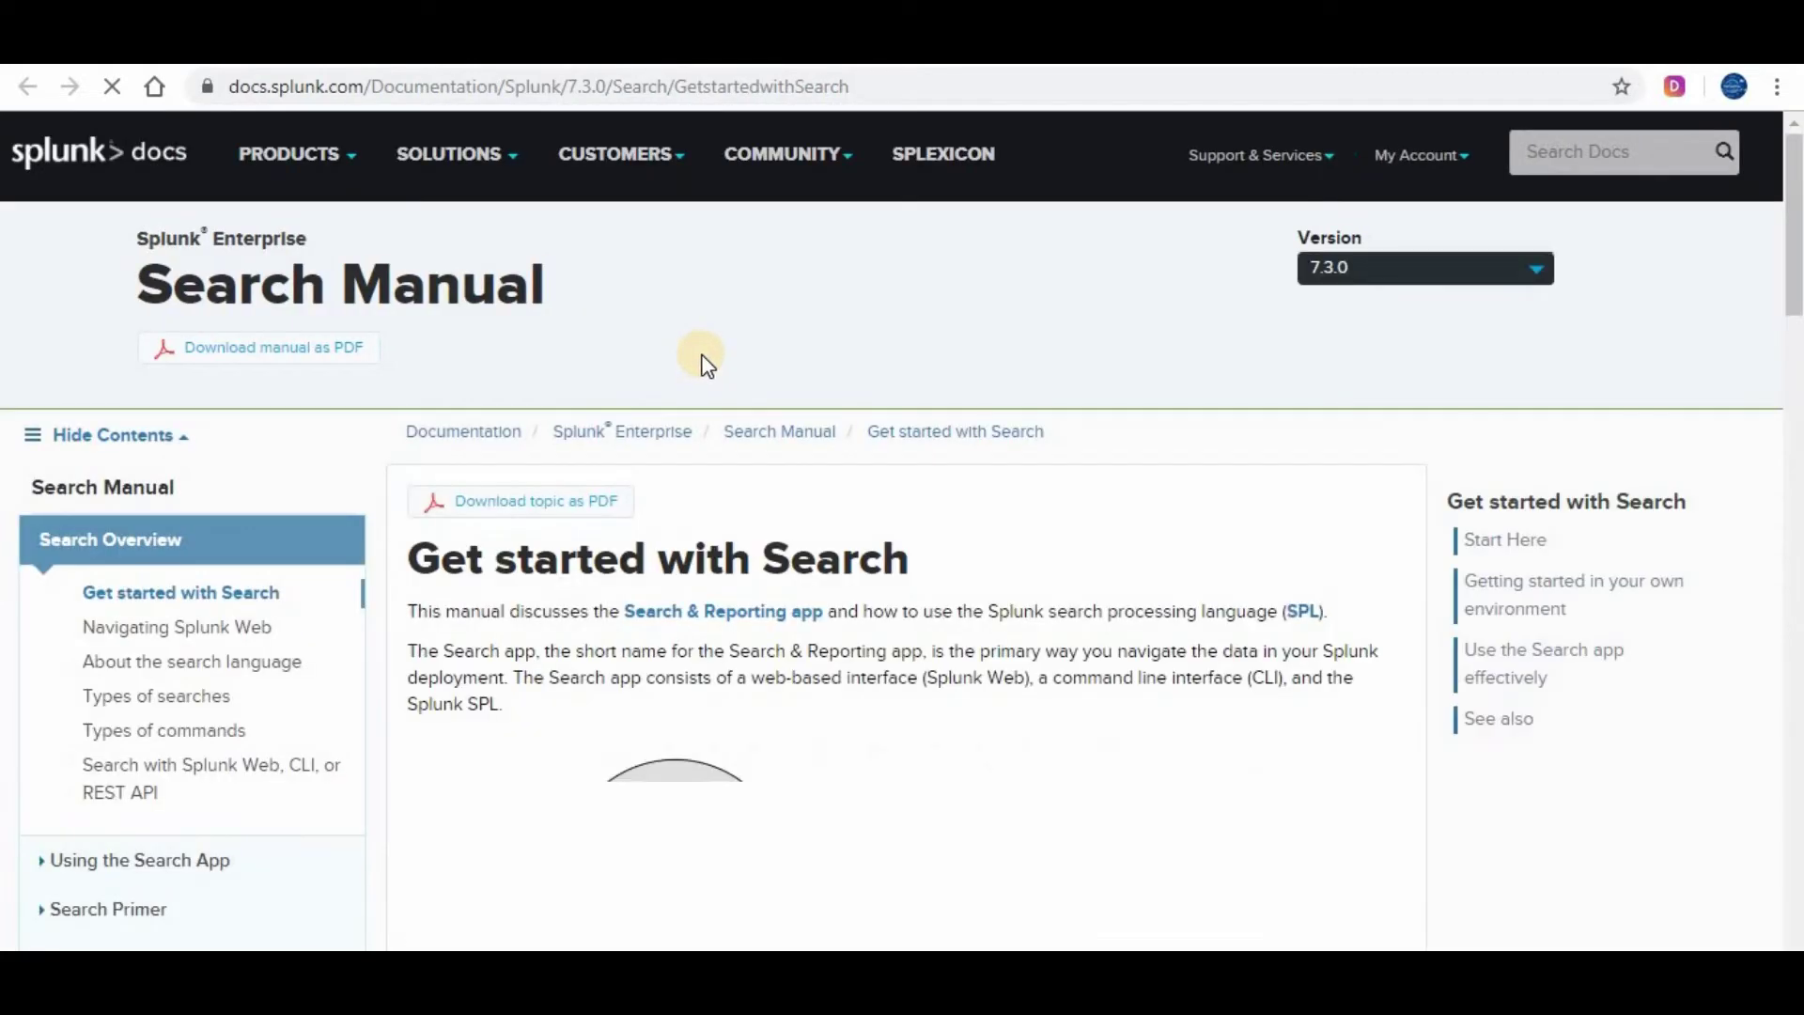
scroll(707, 364, "down", 15)
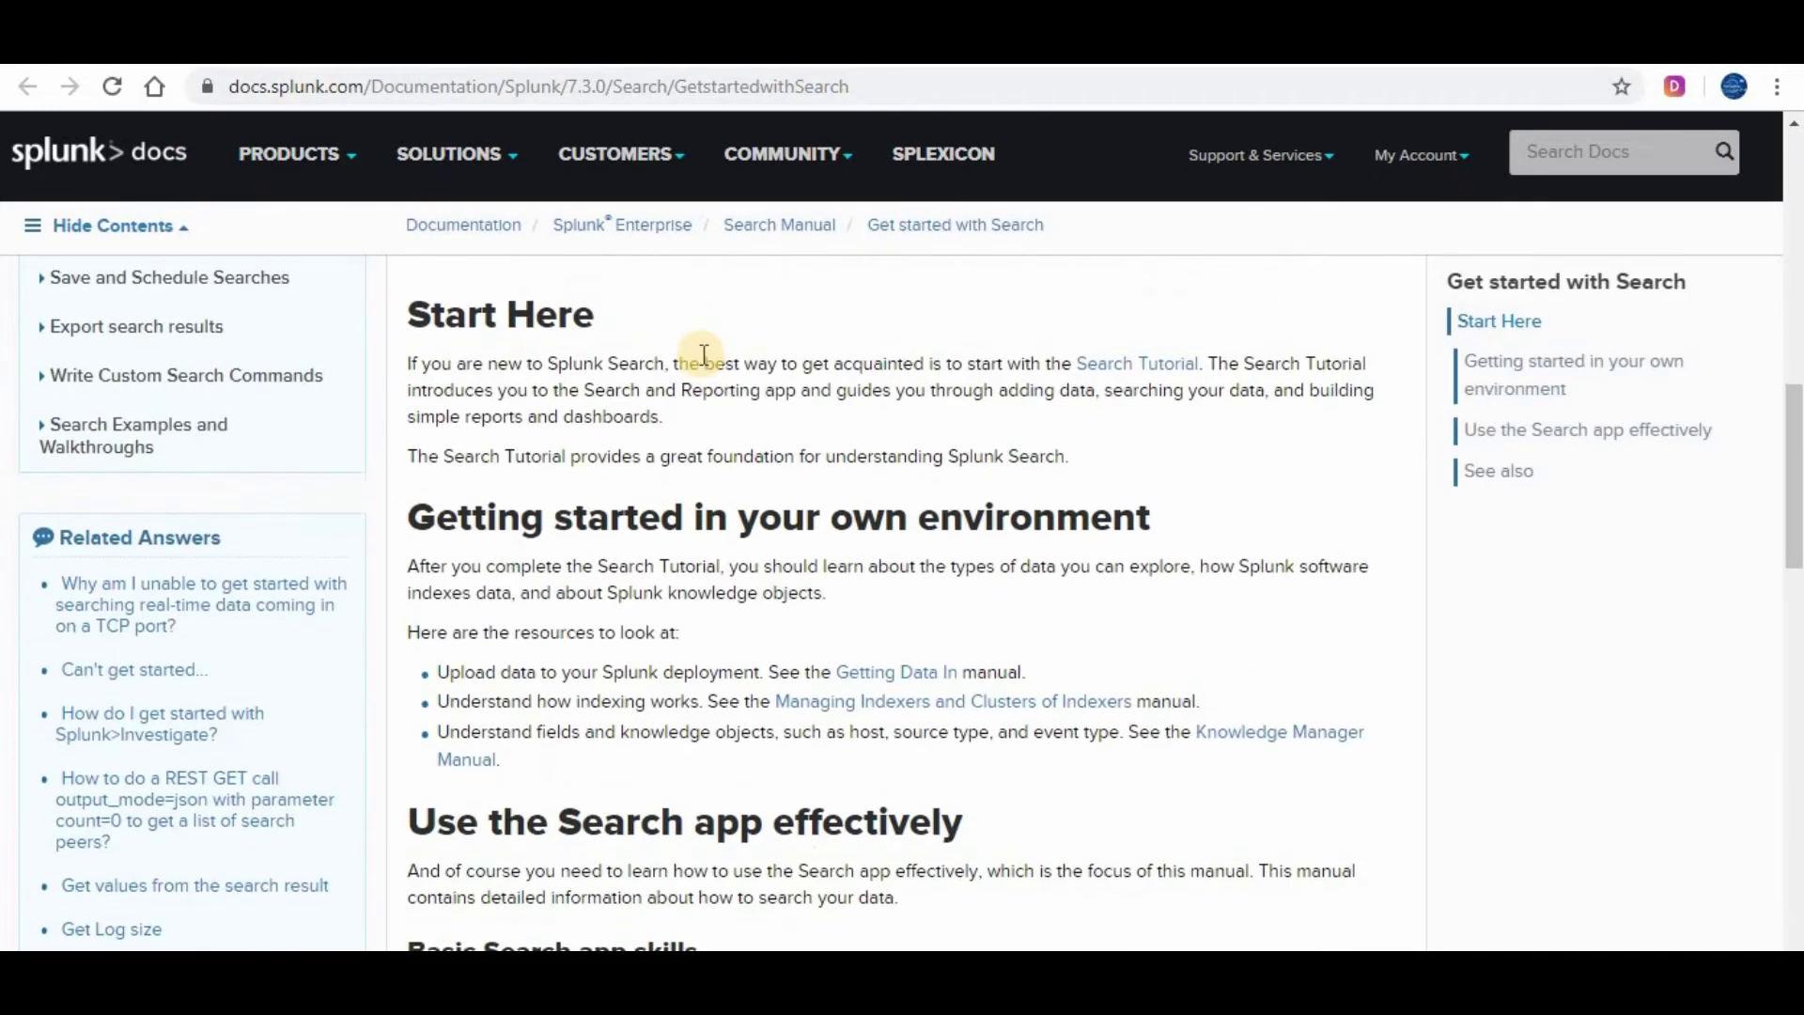
scroll(902, 602, "up", 5)
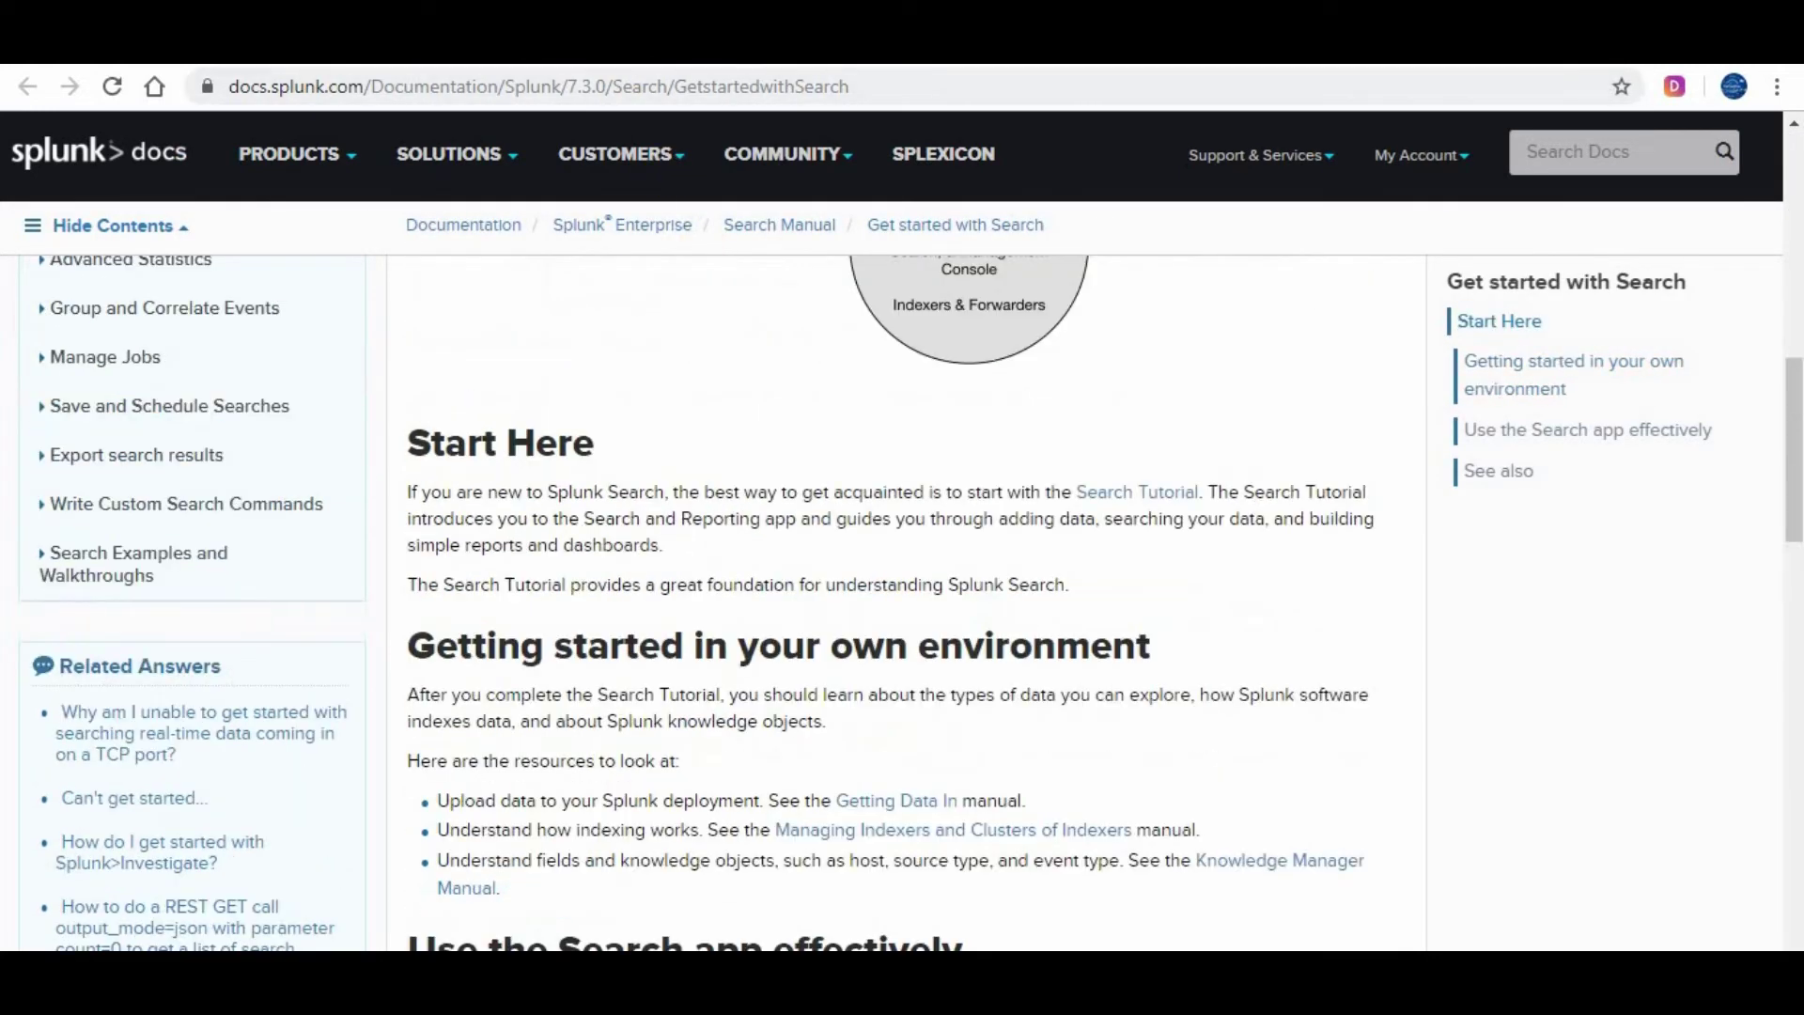
key("ctrl+w")
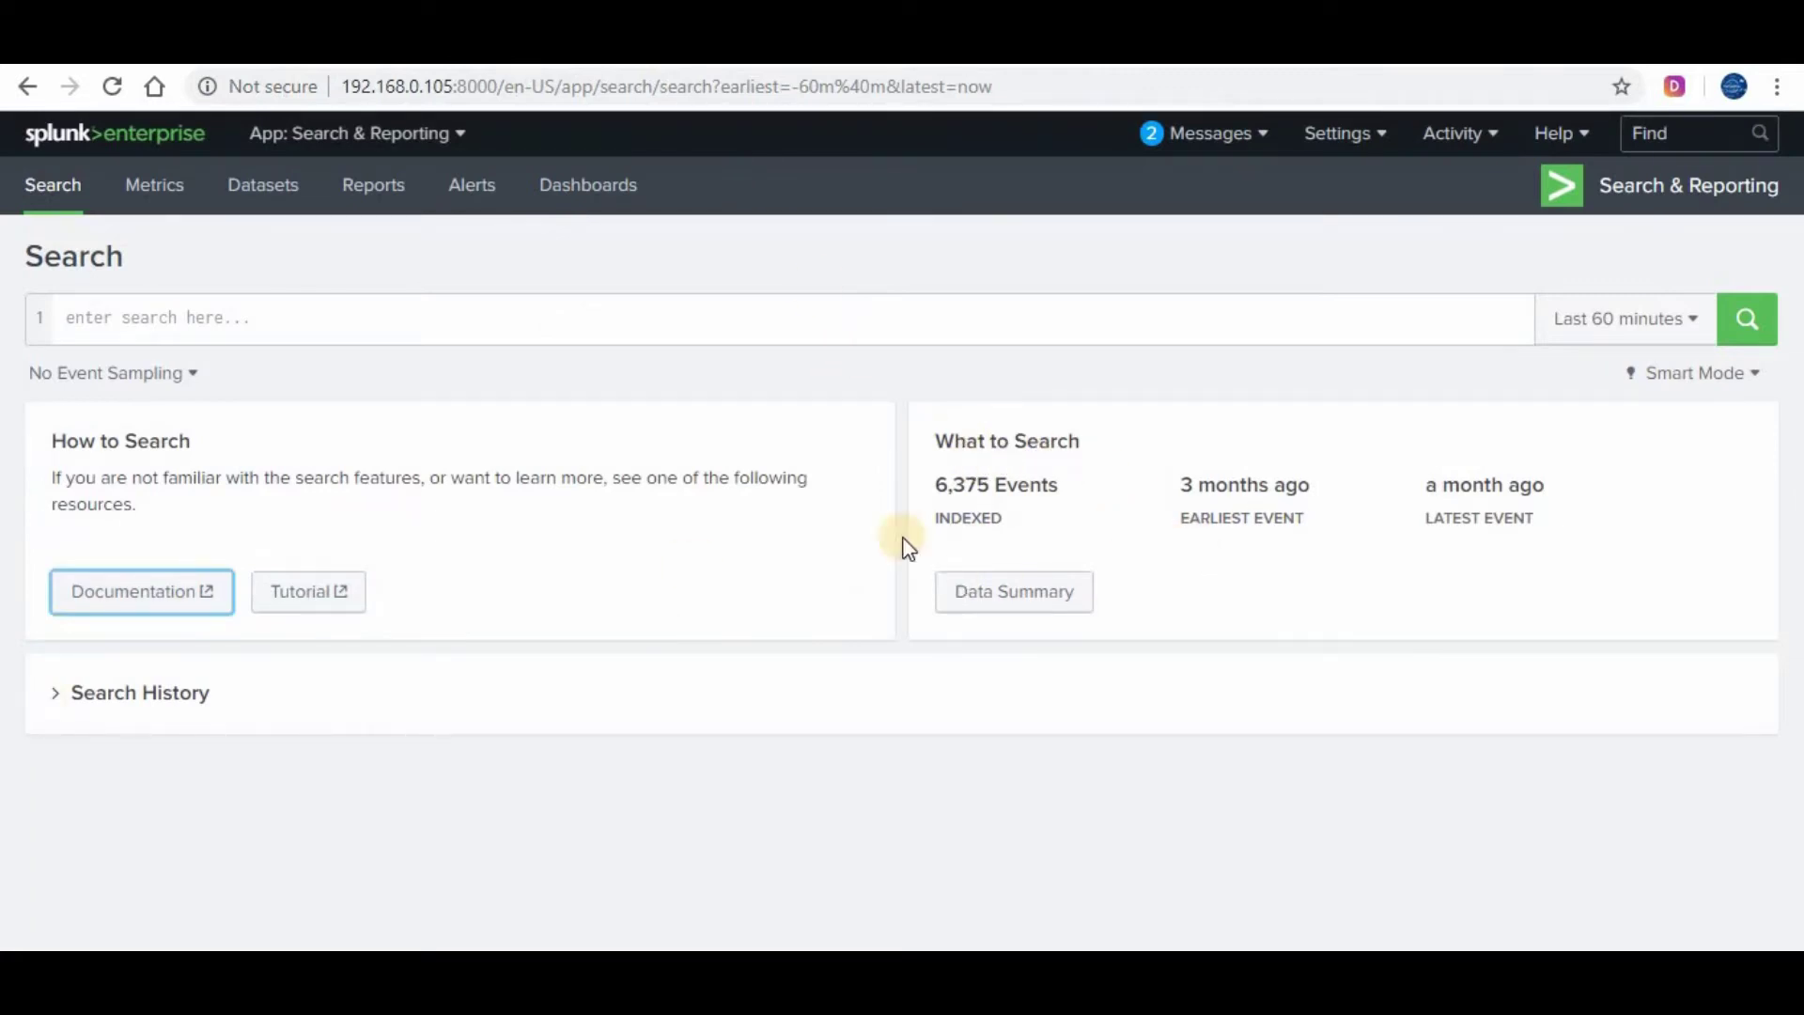
Review the hosts, sources and sourcetypes in the Data Summary, and close it.
left_click(1018, 573)
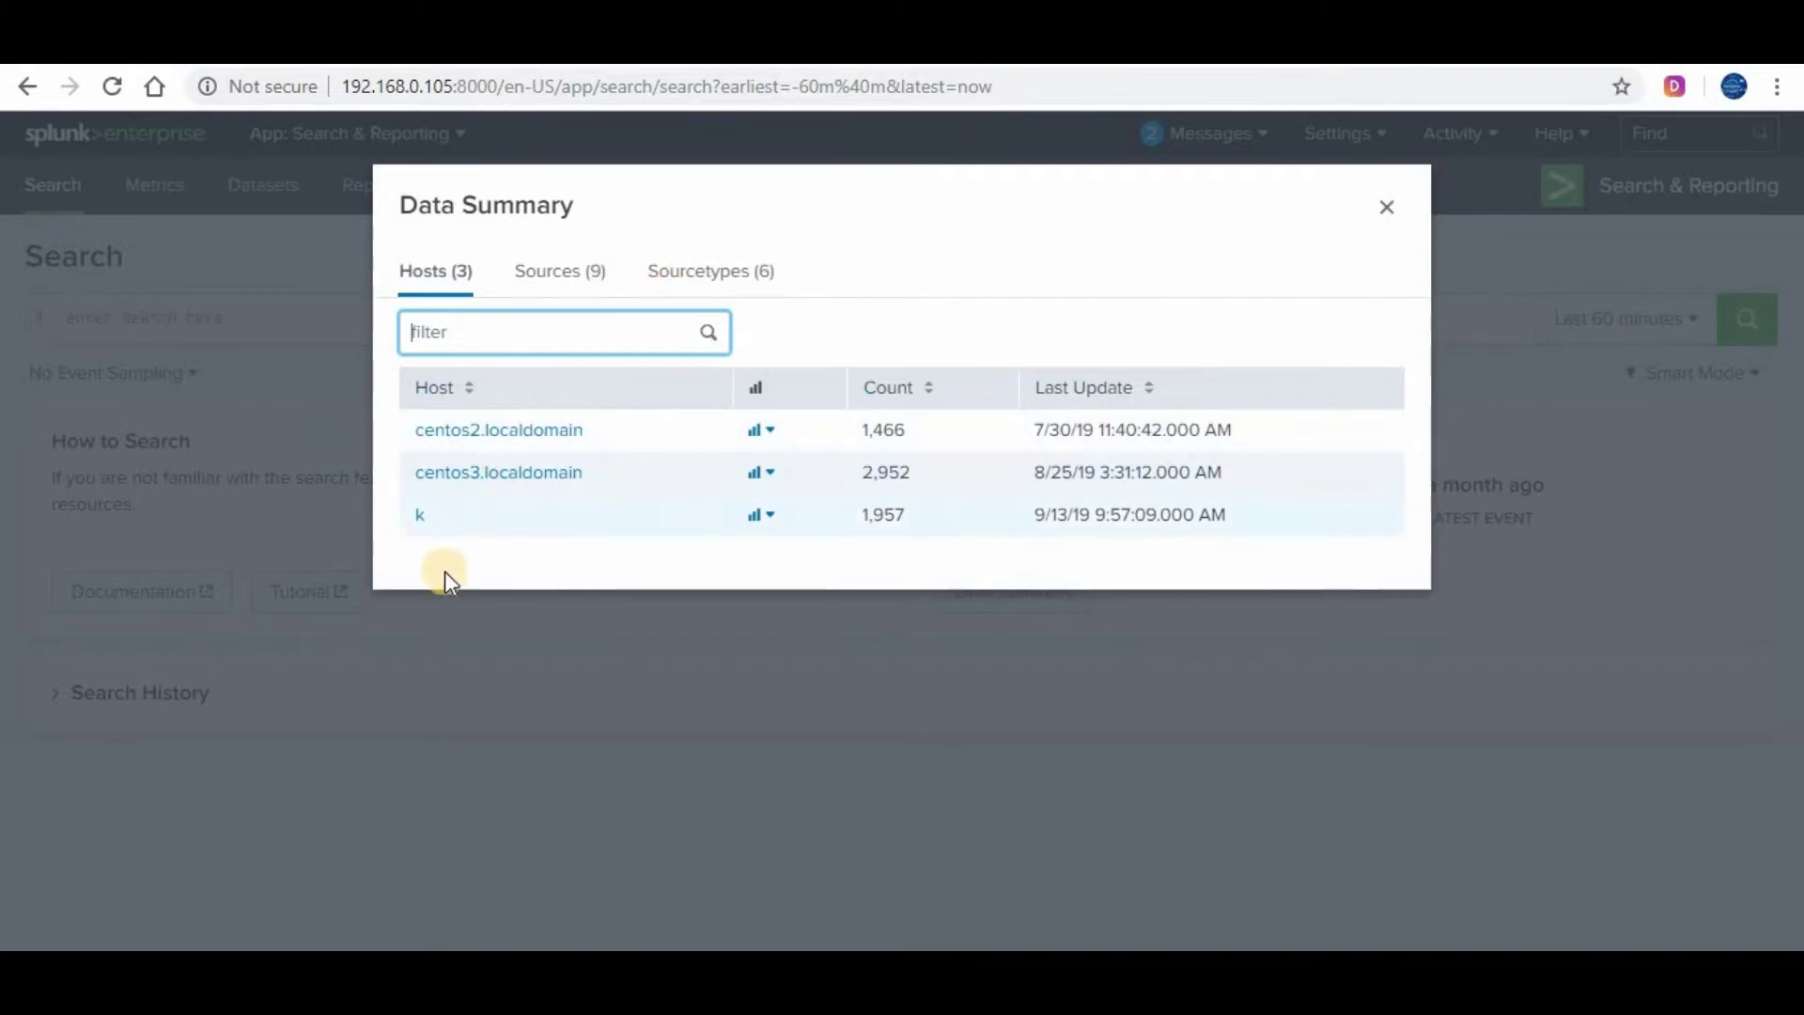
left_click(566, 273)
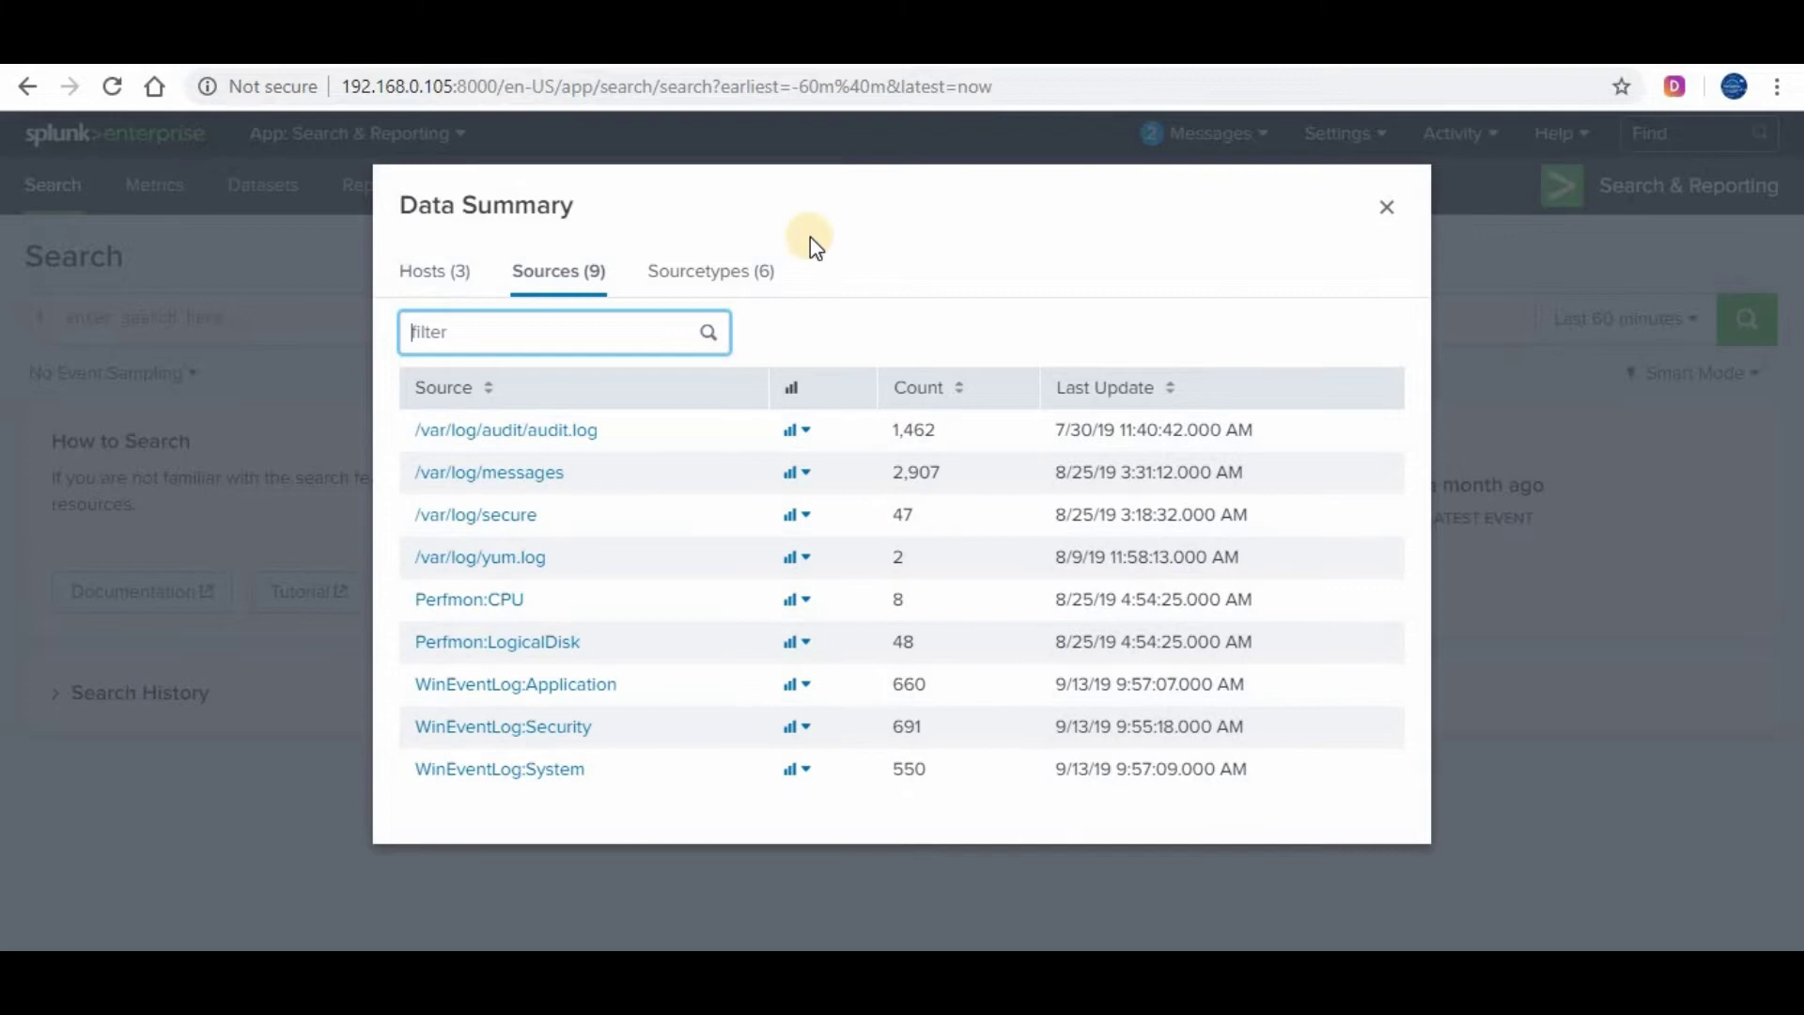
left_click(757, 278)
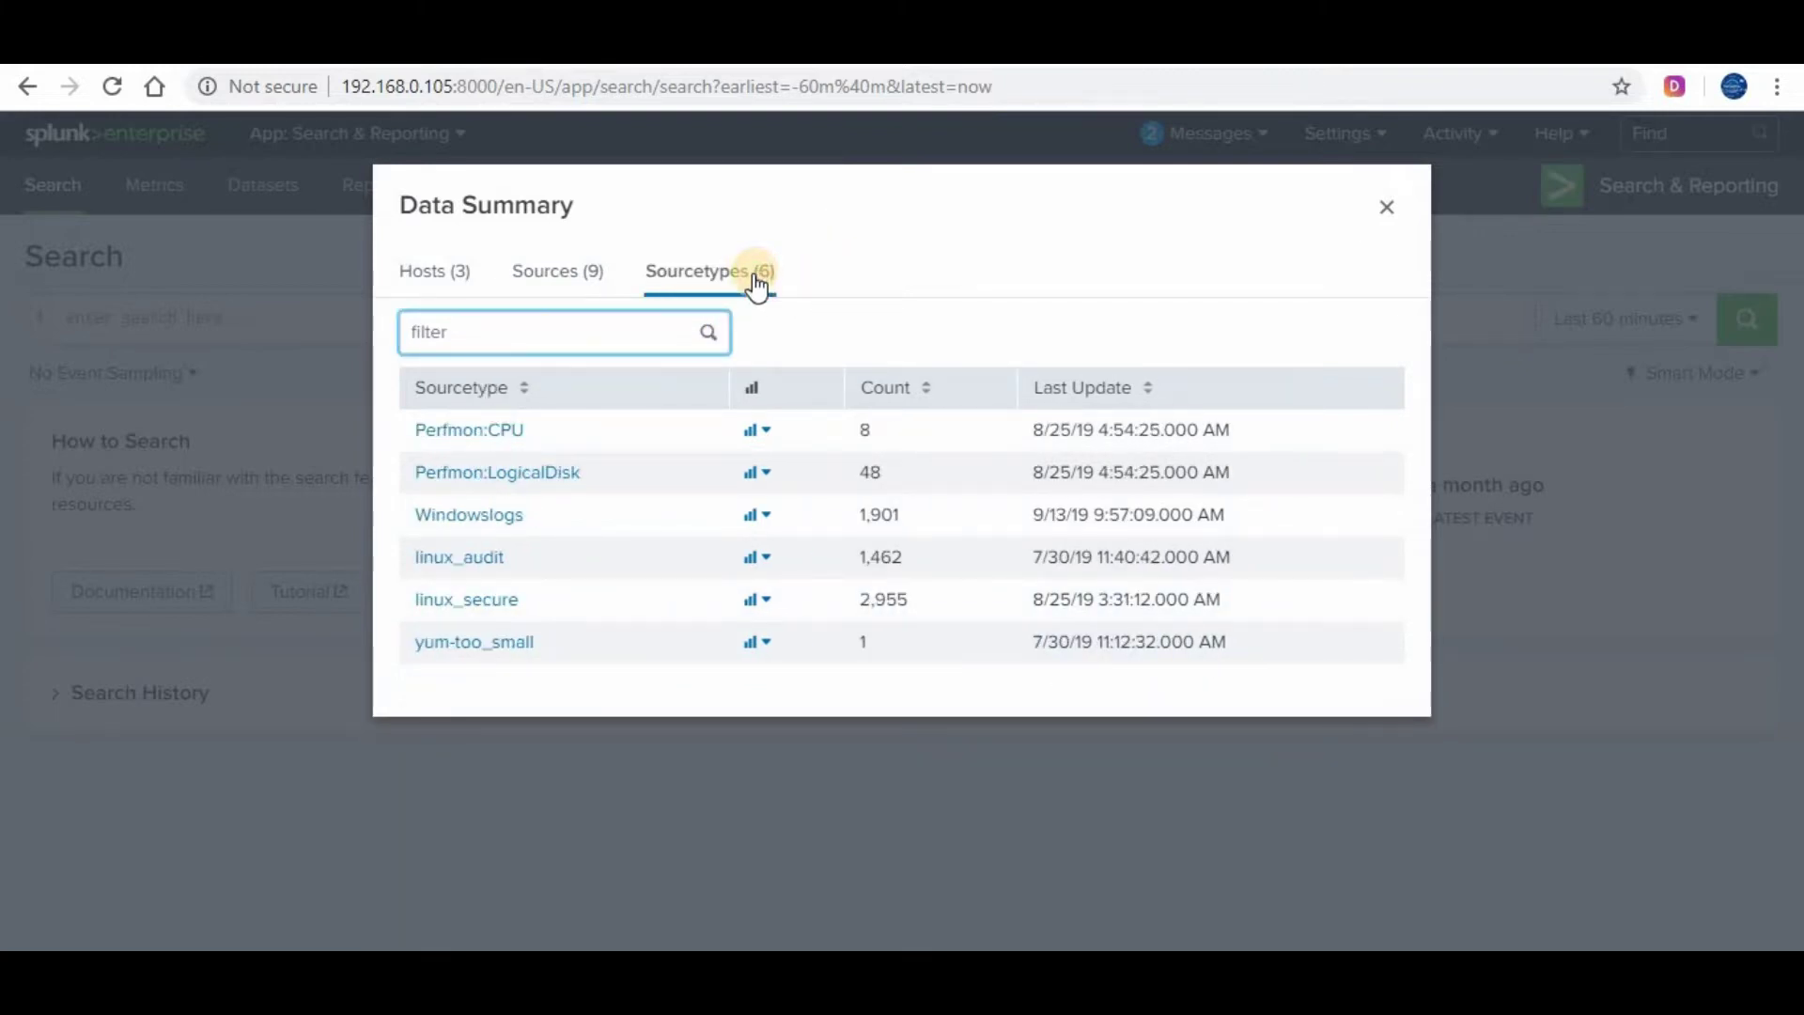
left_click(451, 286)
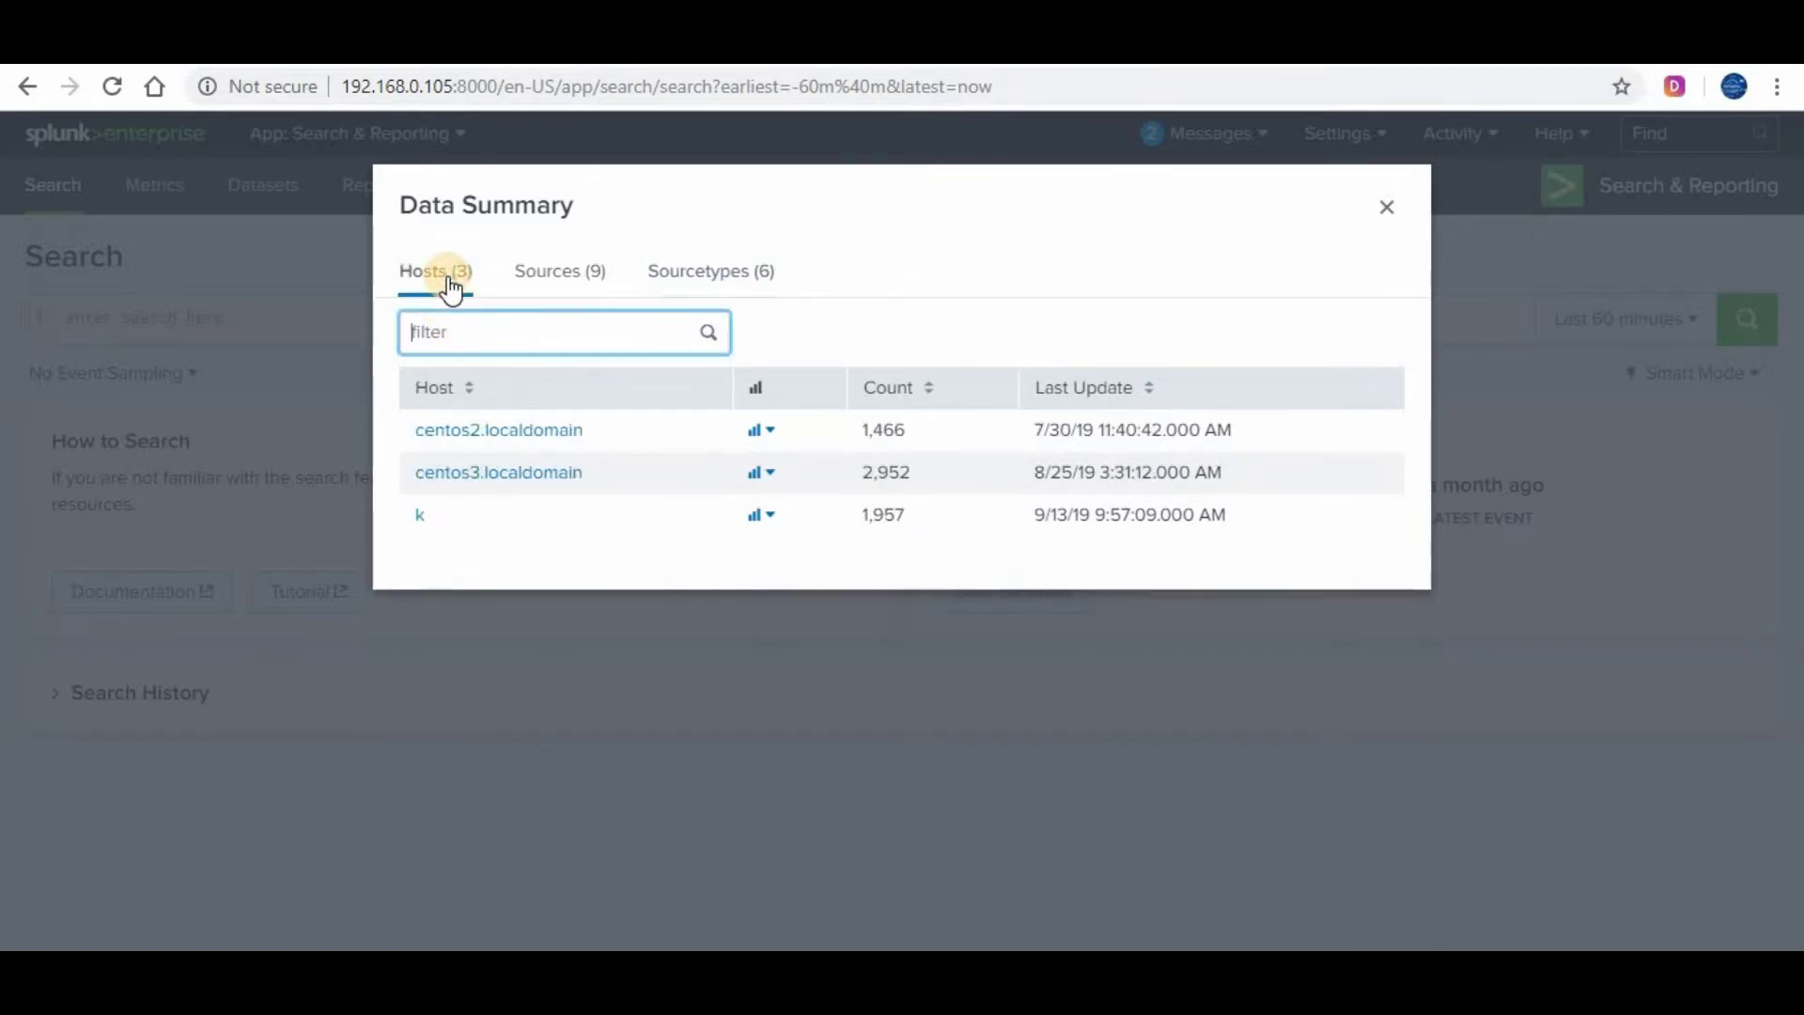
left_click(559, 273)
left_click(1387, 208)
Expand the Search History and look through the previously run searches.
left_click(58, 695)
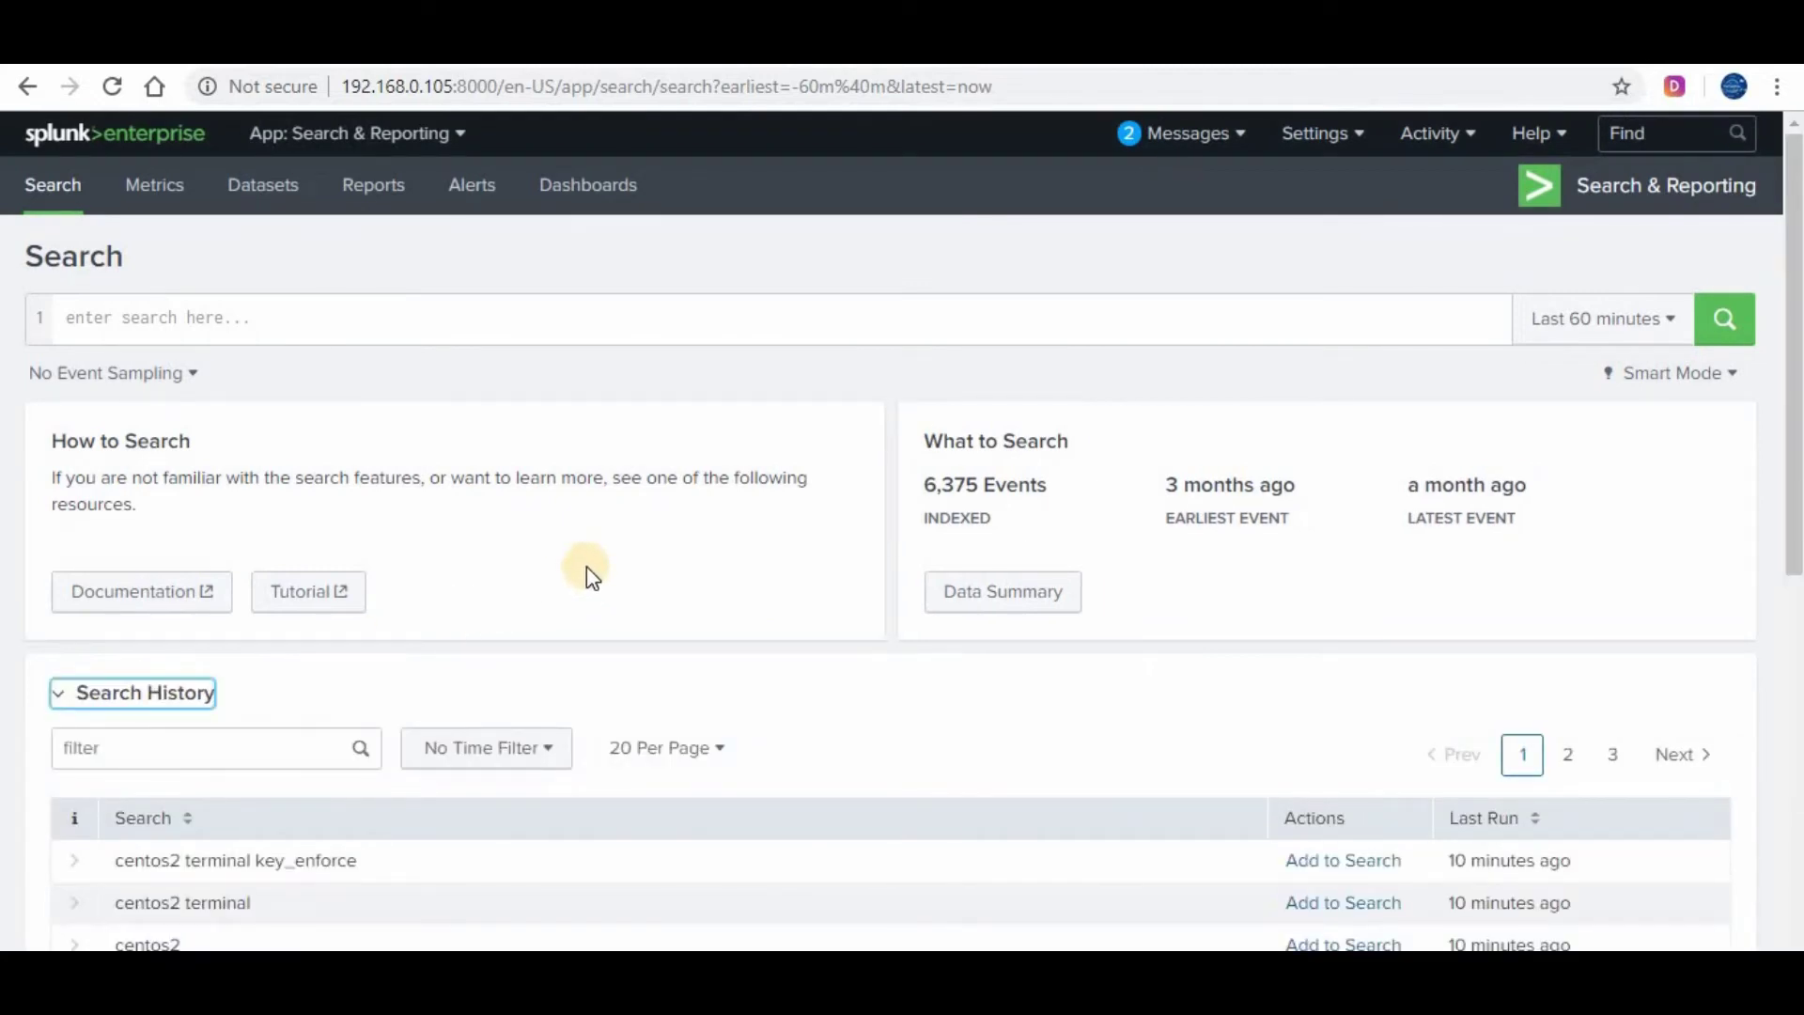
scroll(586, 566, "down", 8)
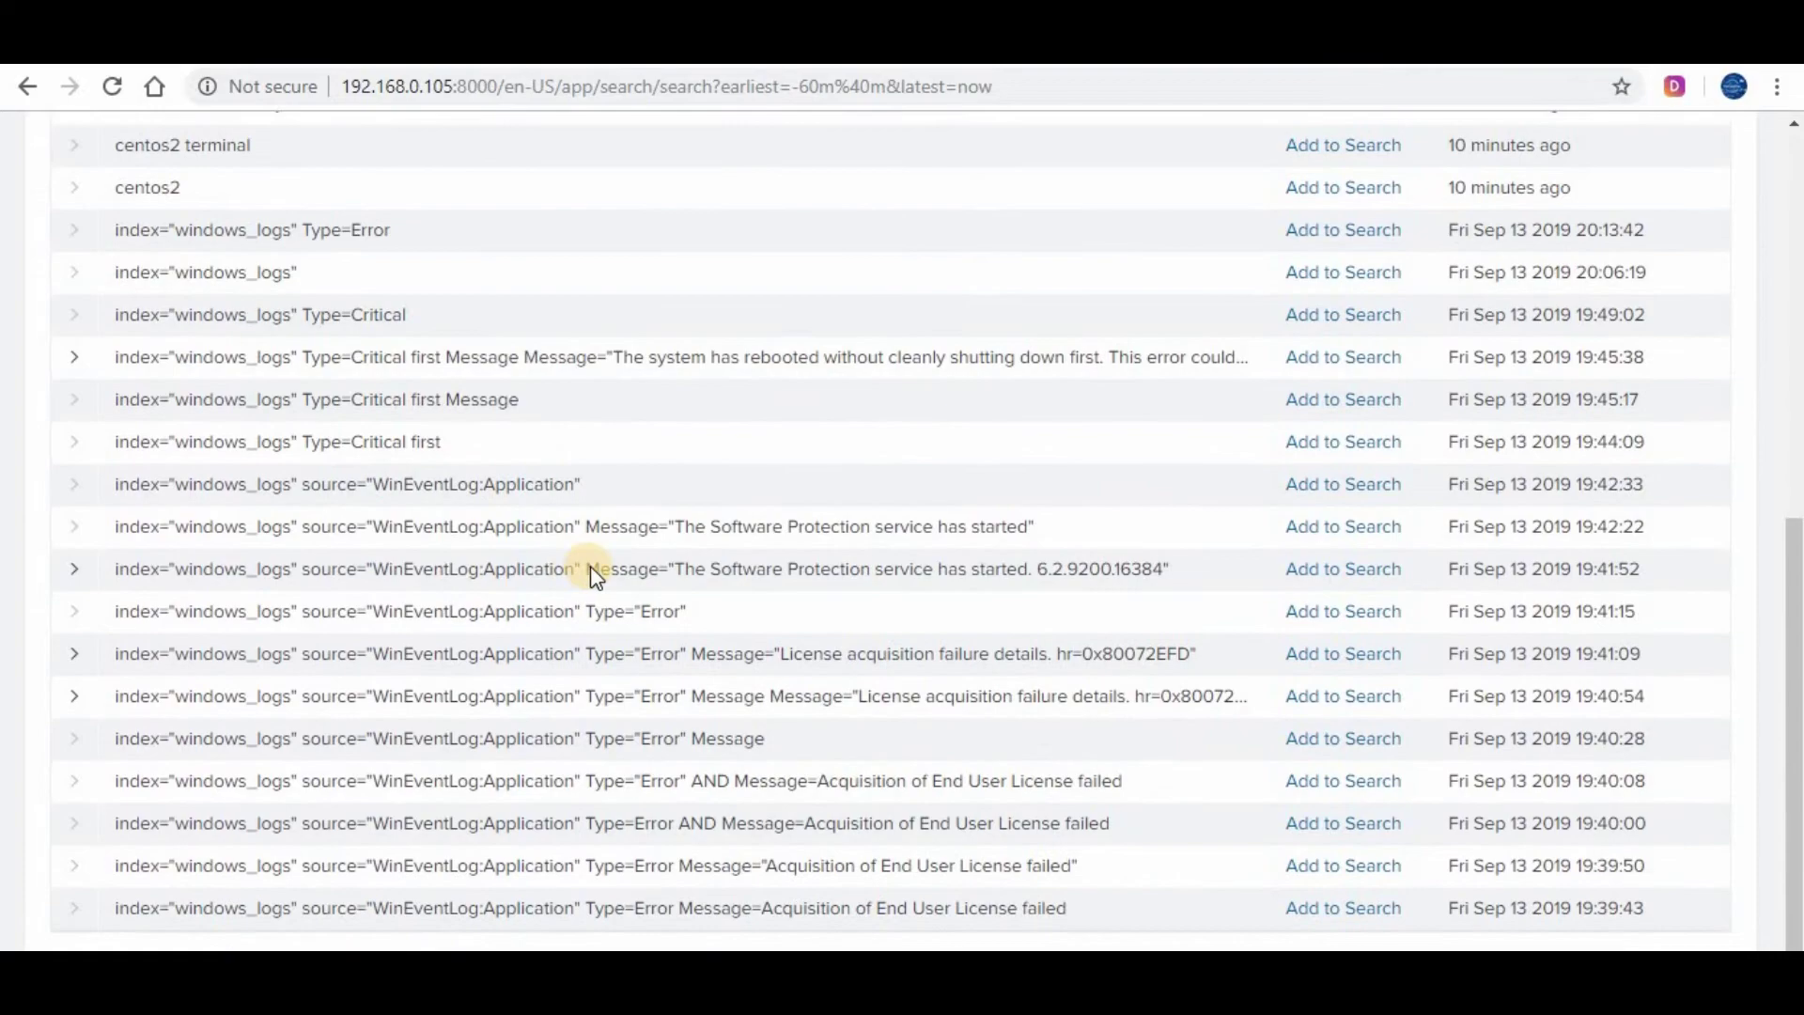
scroll(564, 489, "up", 10)
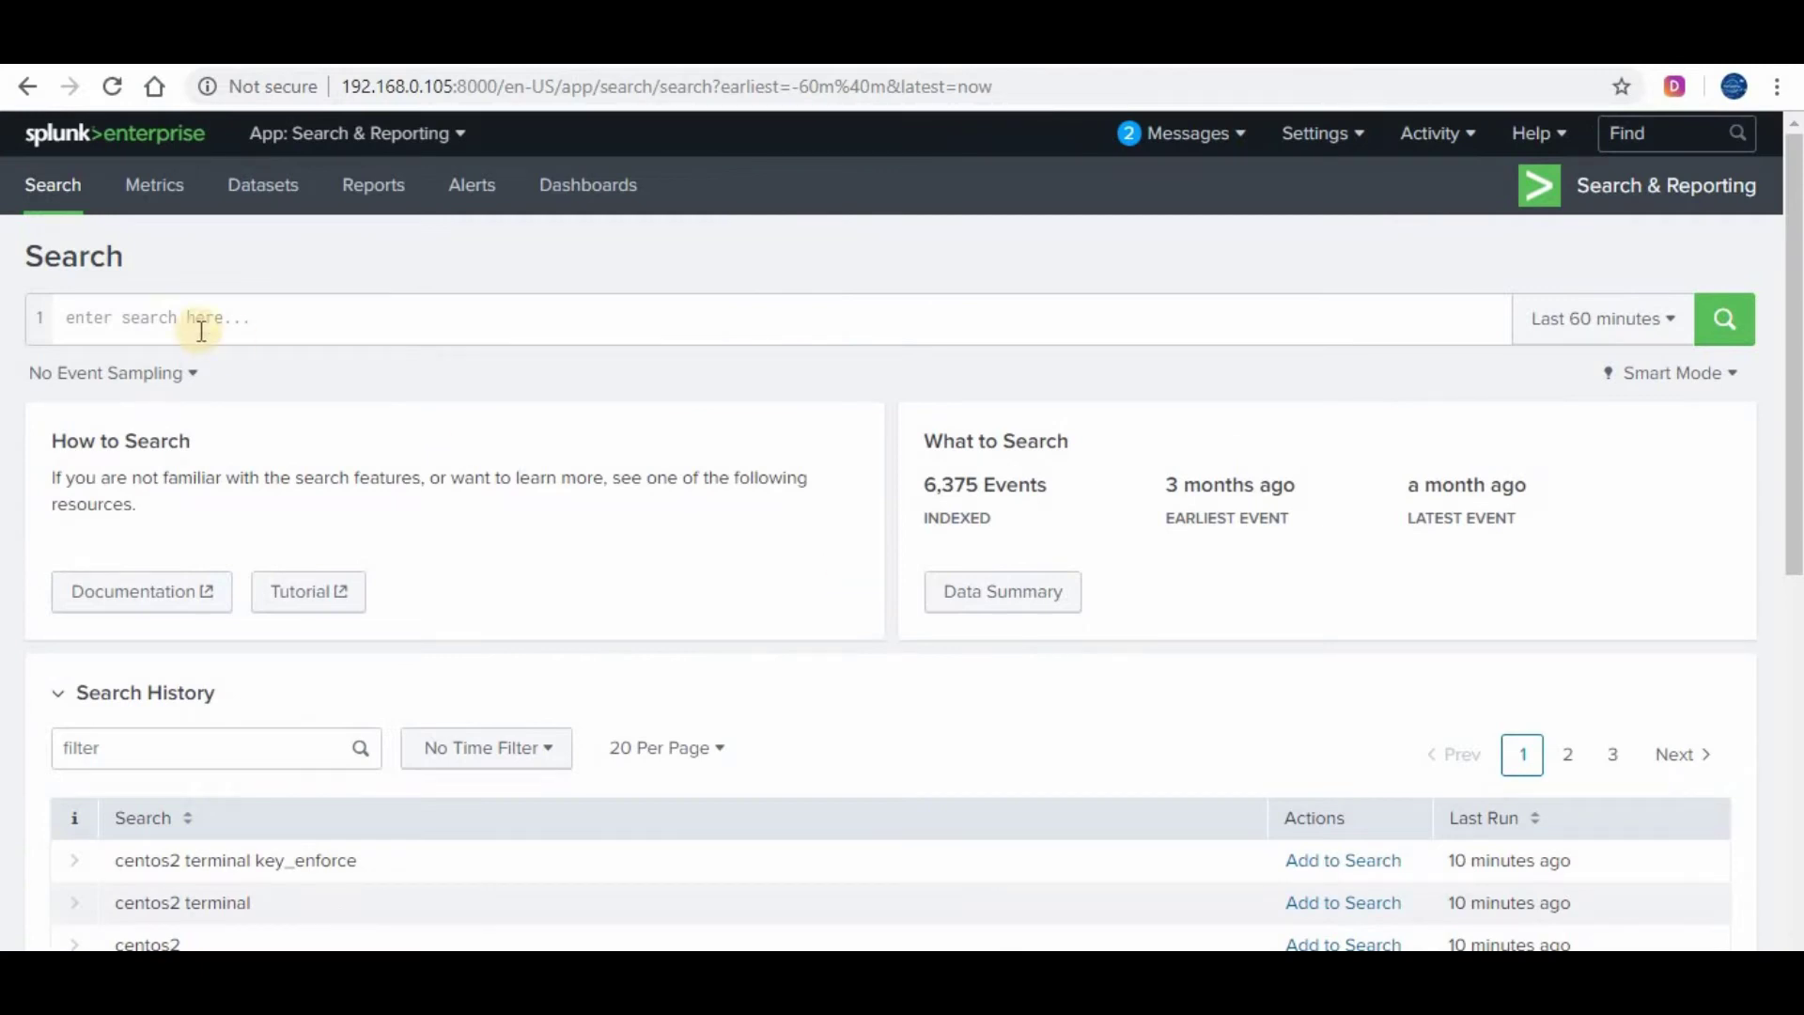
Try 1 : 10 event sampling, look at the custom sampling ratio, and restore No Event Sampling.
left_click(182, 376)
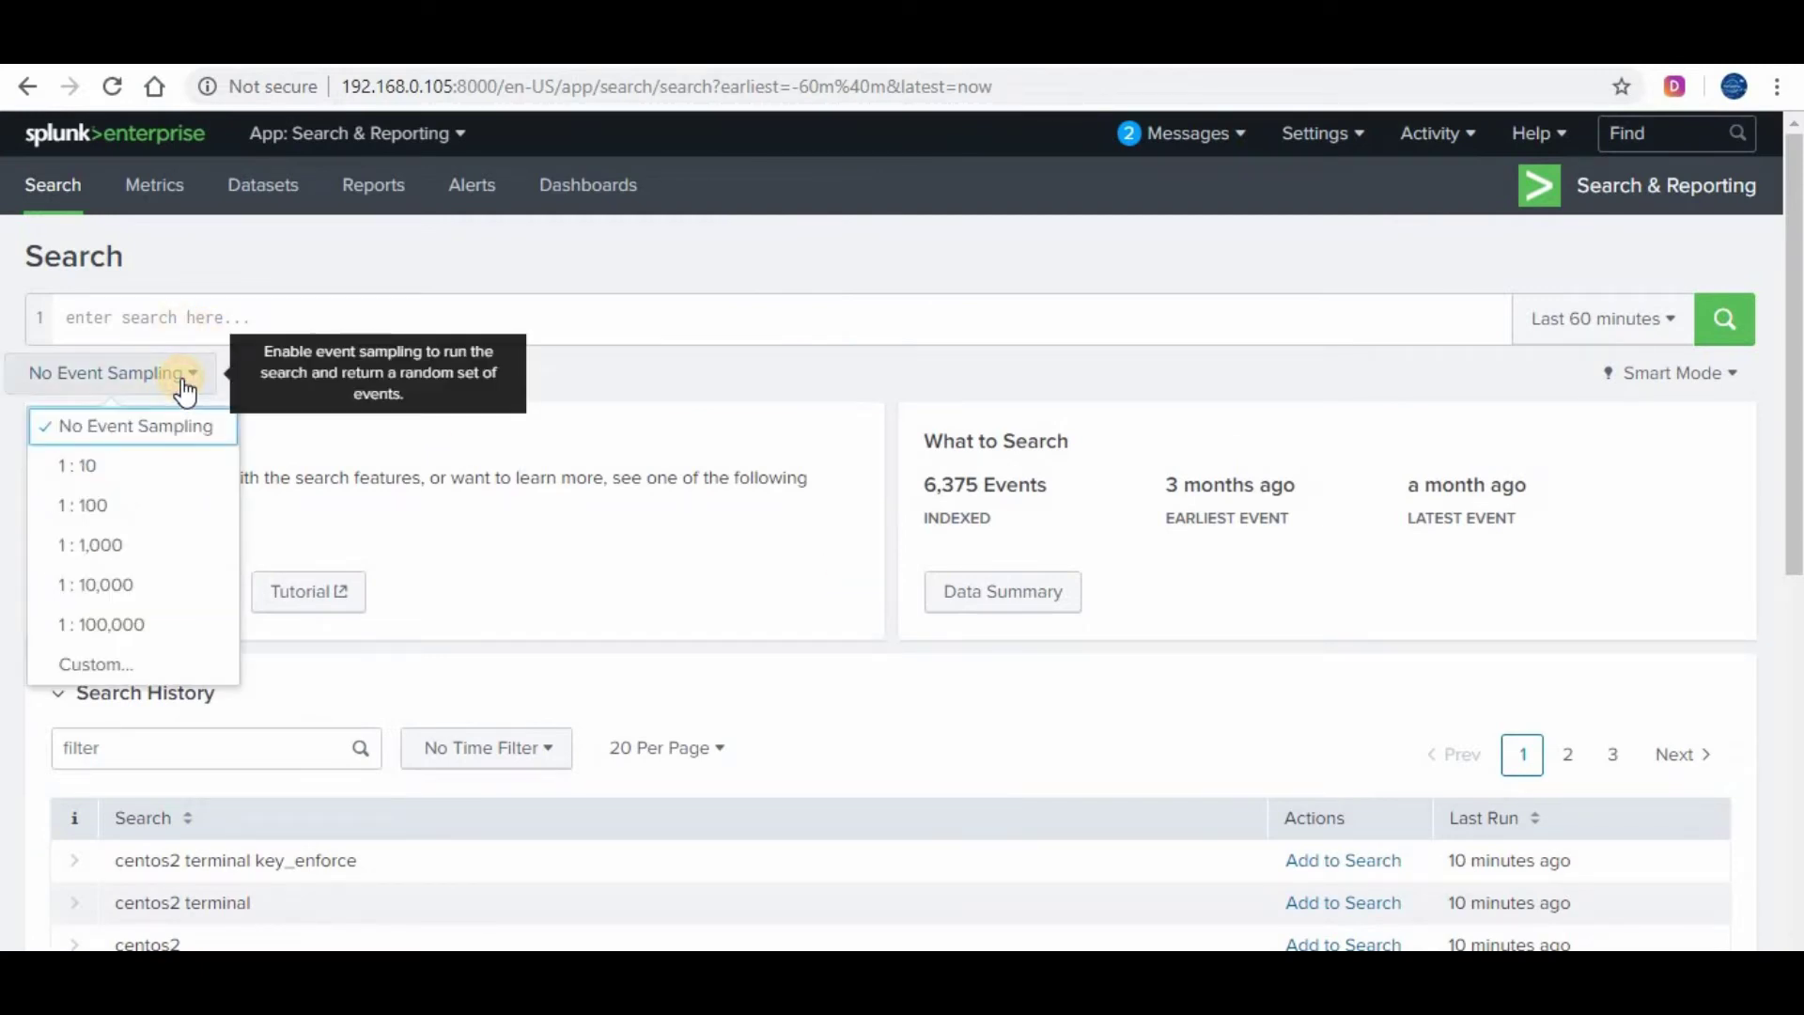
left_click(120, 470)
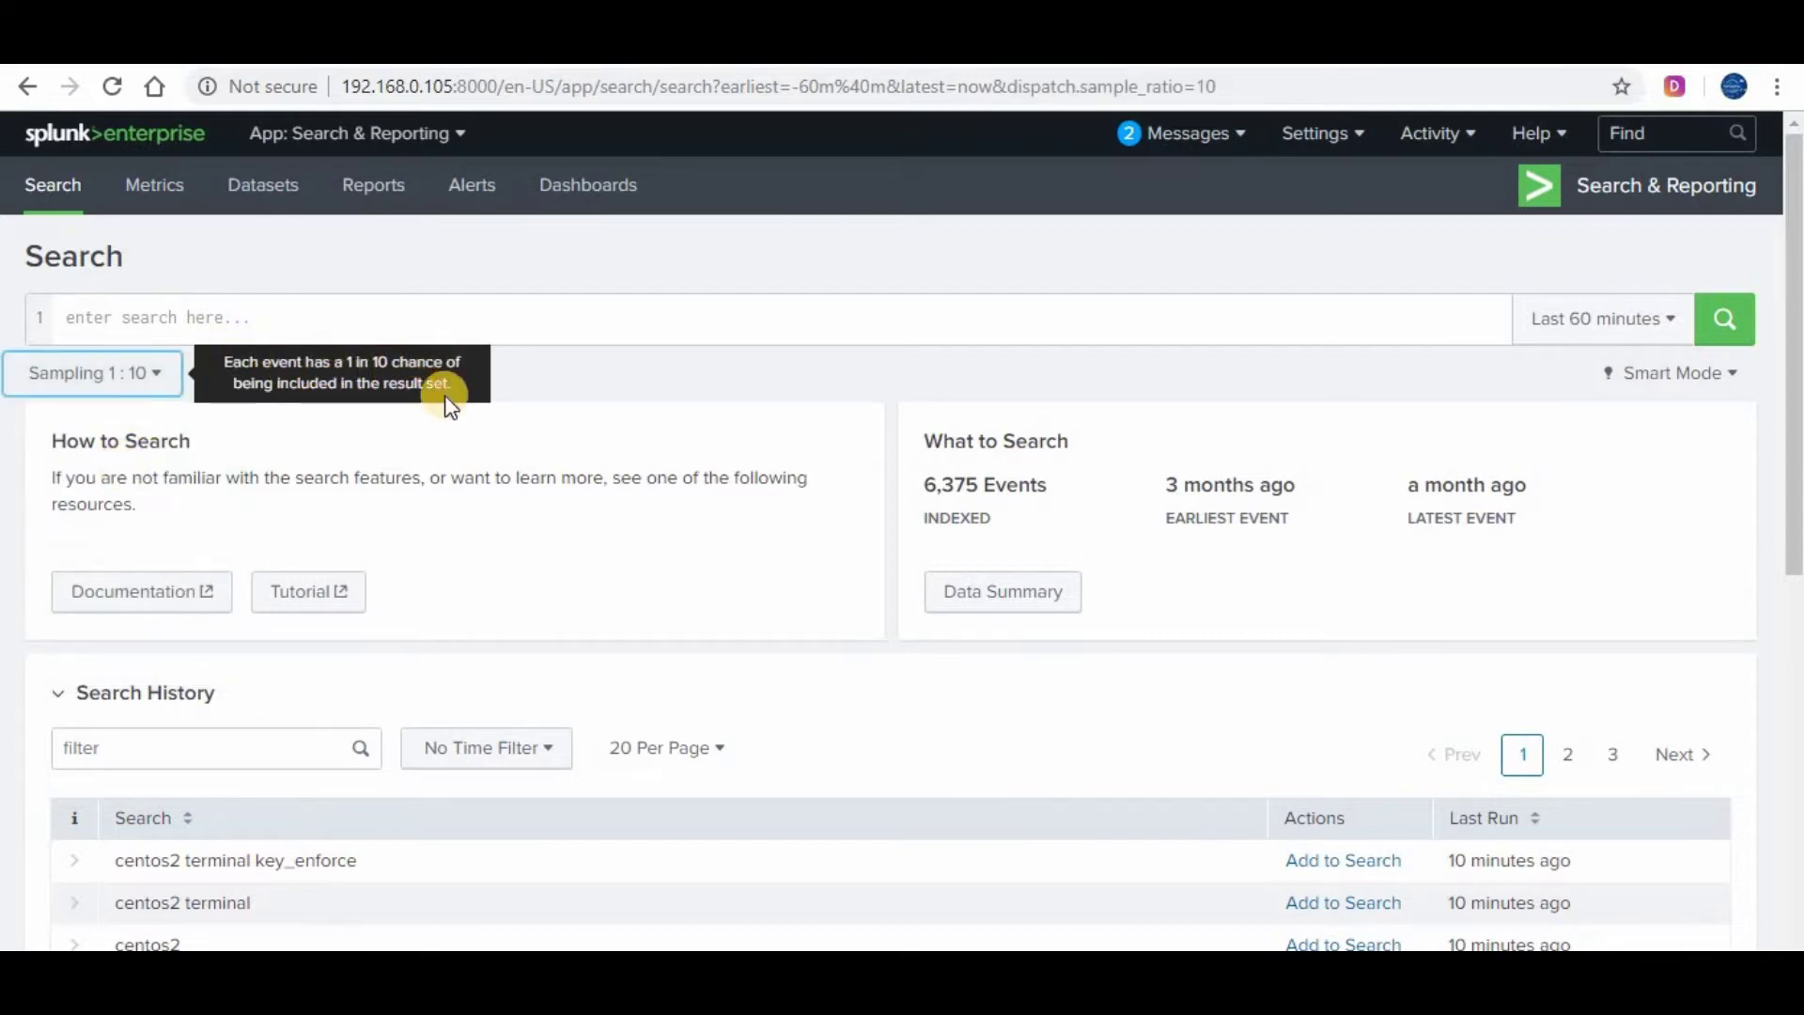
left_click(152, 384)
left_click(103, 665)
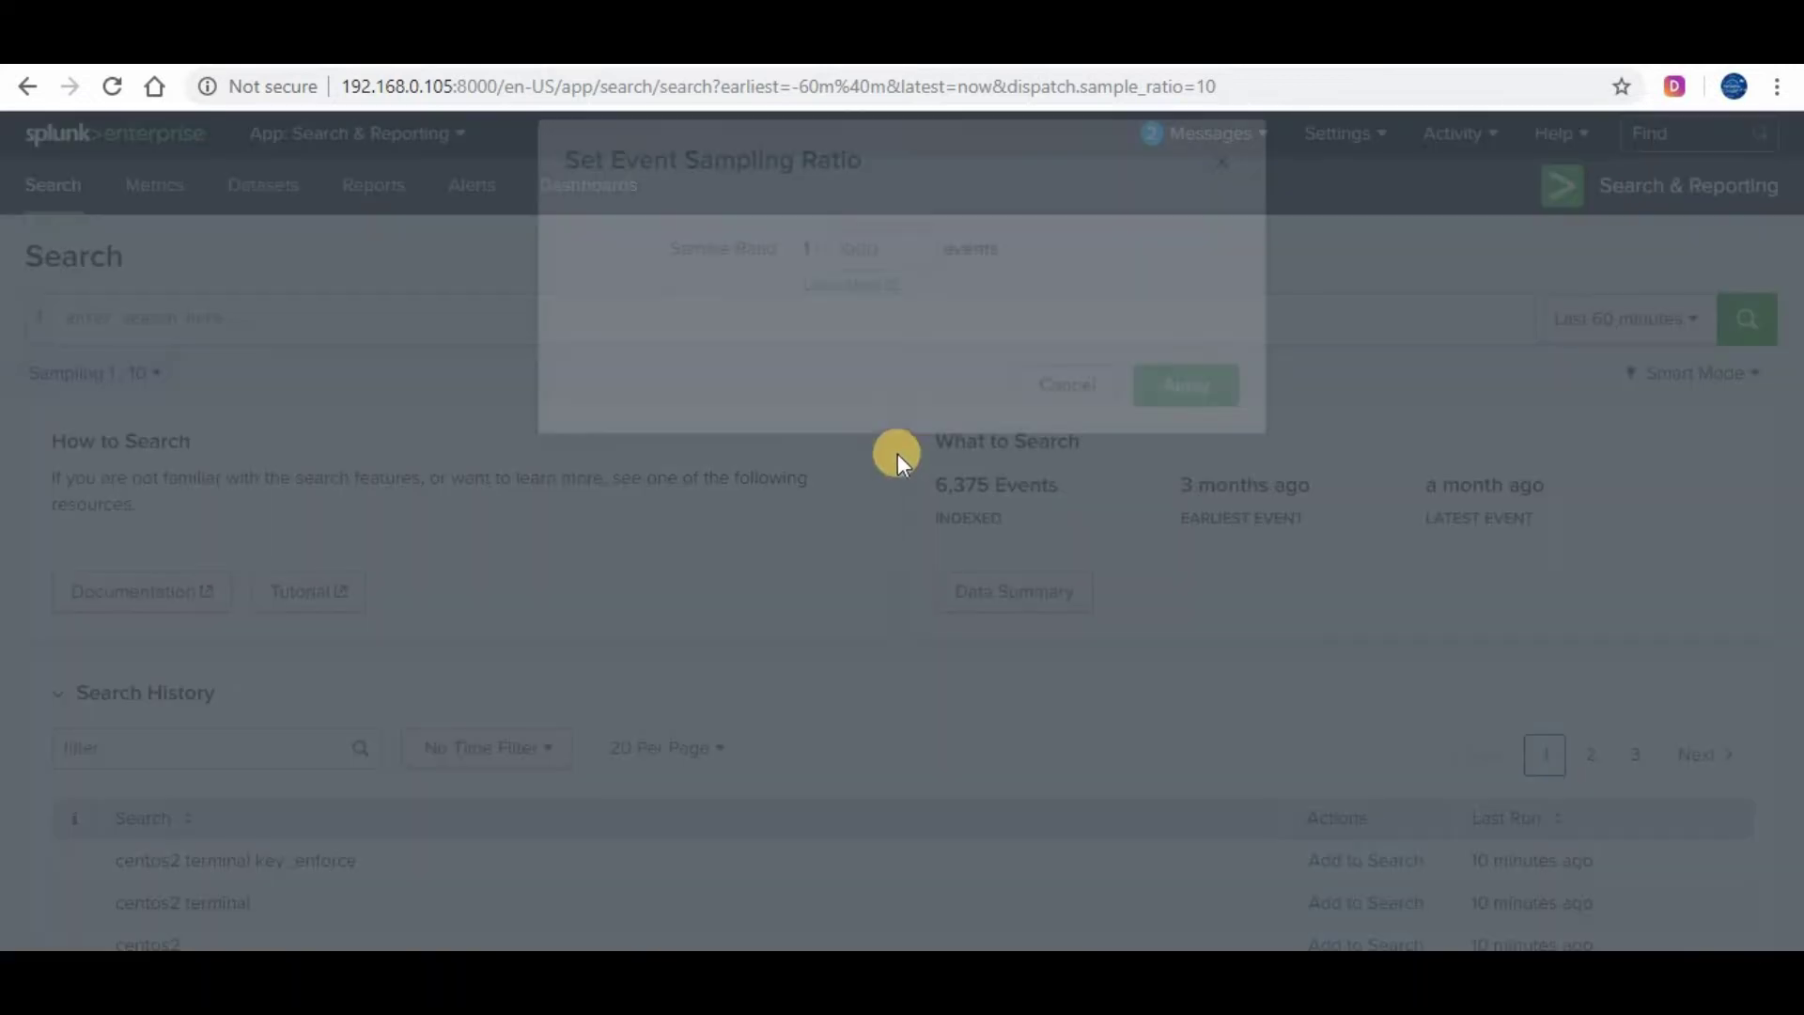
left_click(1040, 459)
left_click(150, 376)
left_click(134, 426)
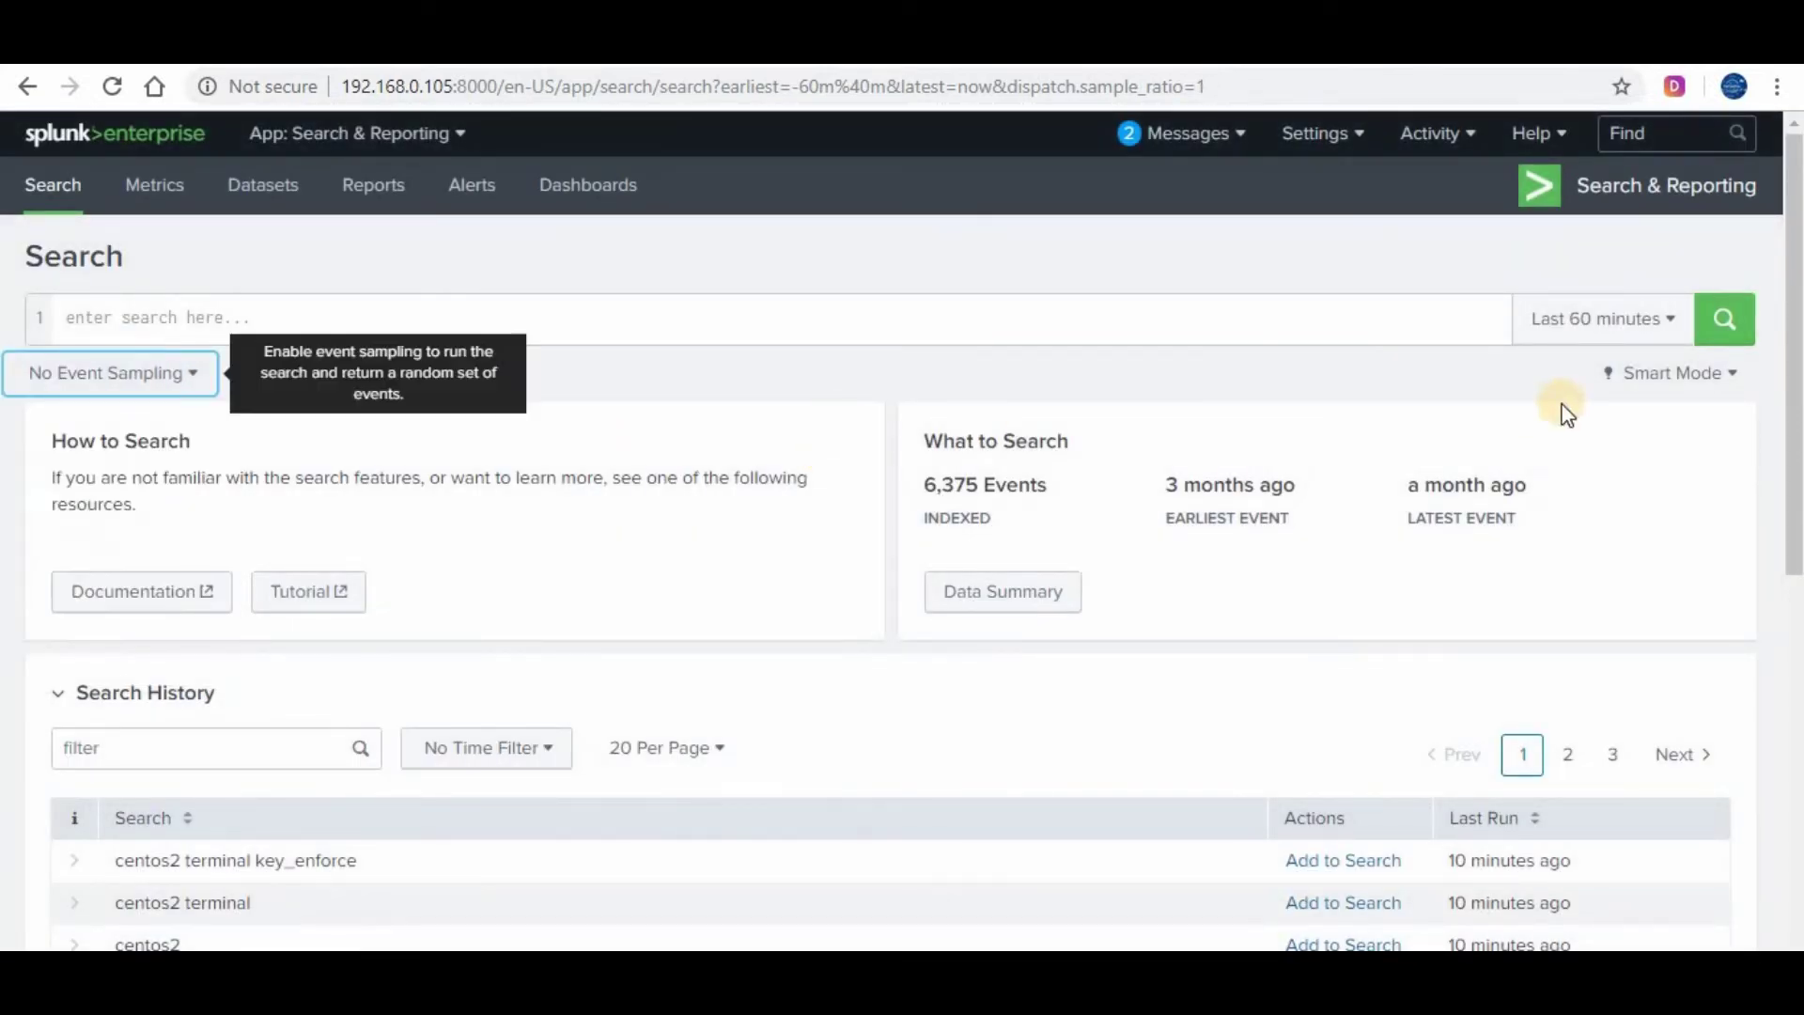
Review the available search modes, try Fast Mode, and set the search back to Smart Mode.
left_click(1682, 376)
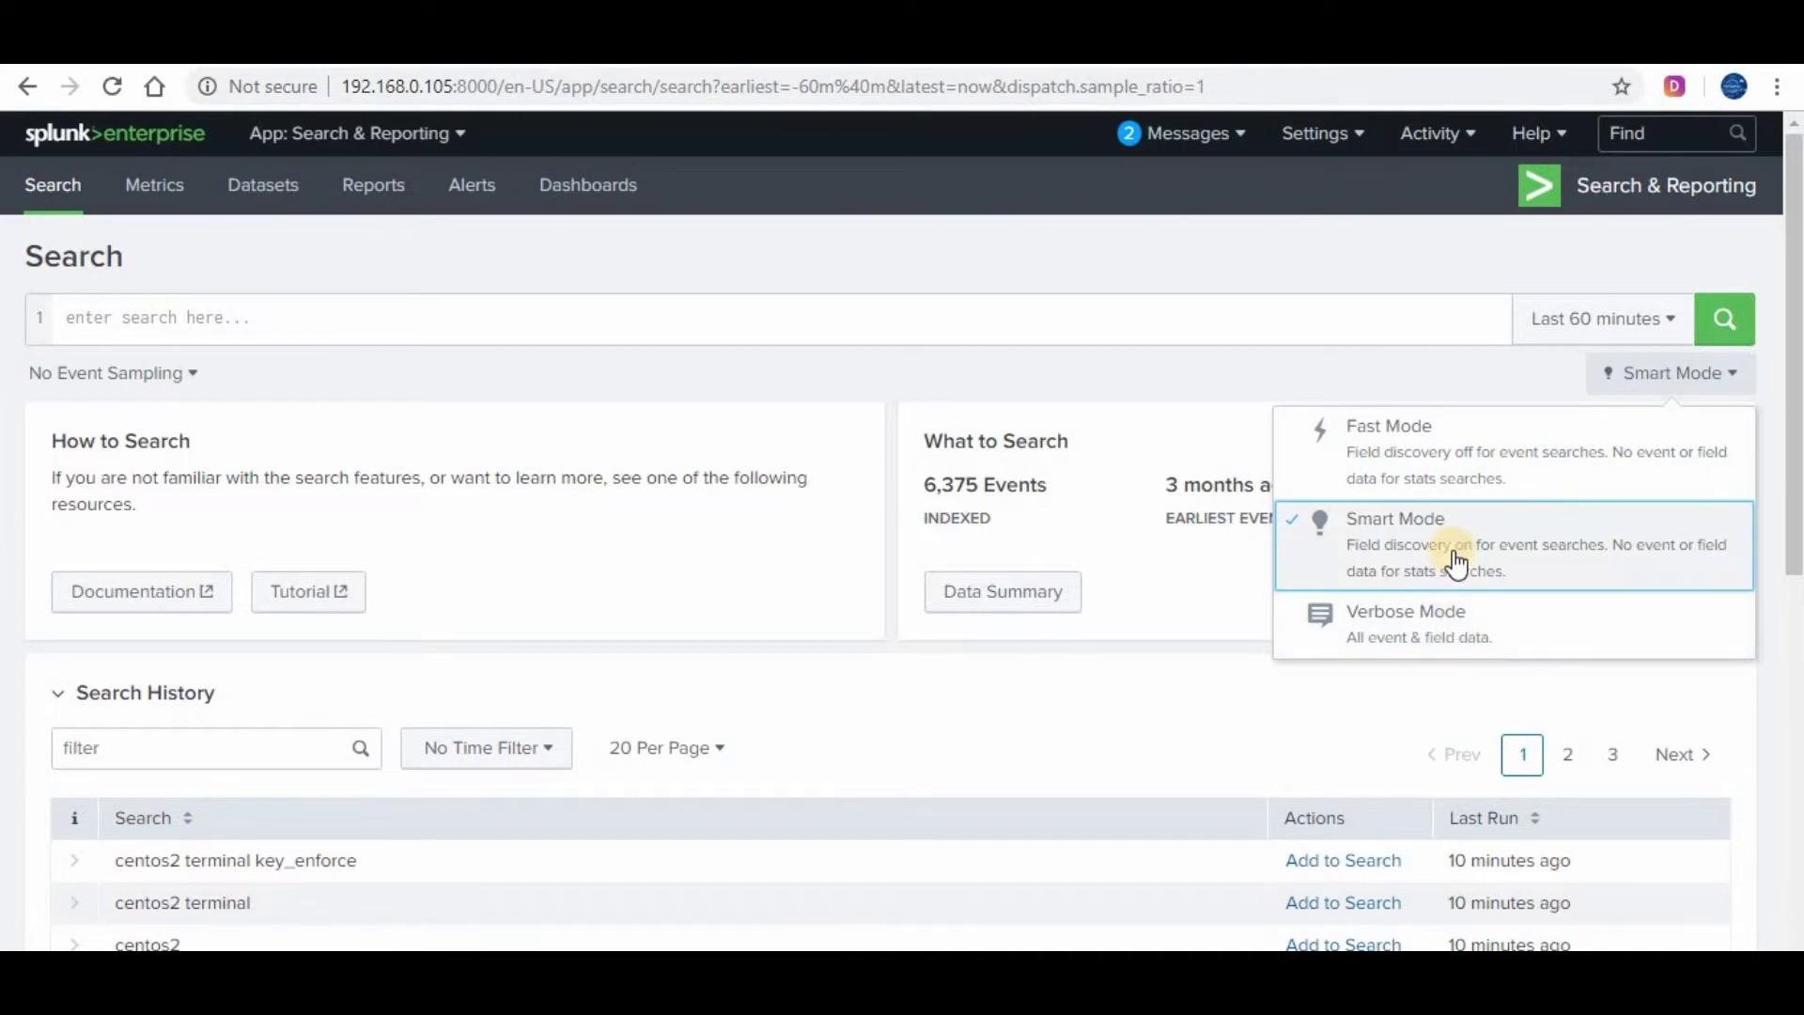
left_click(1694, 386)
left_click(1696, 385)
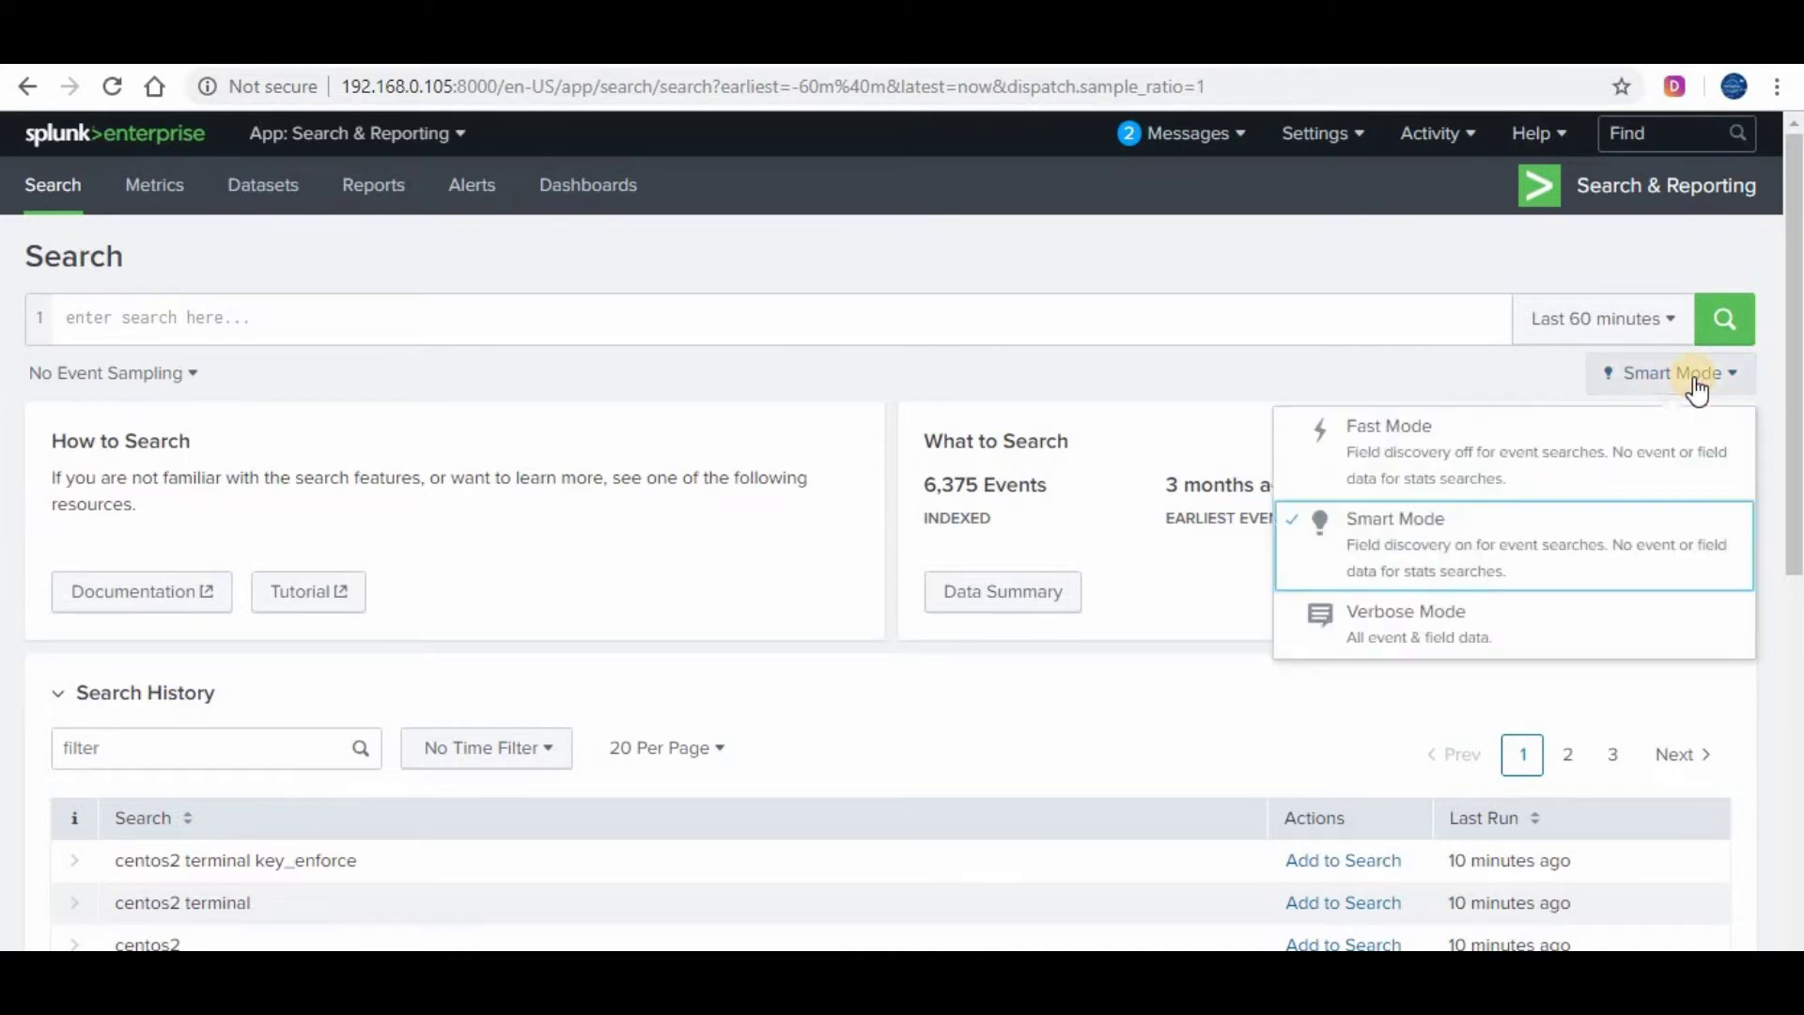
left_click(1487, 454)
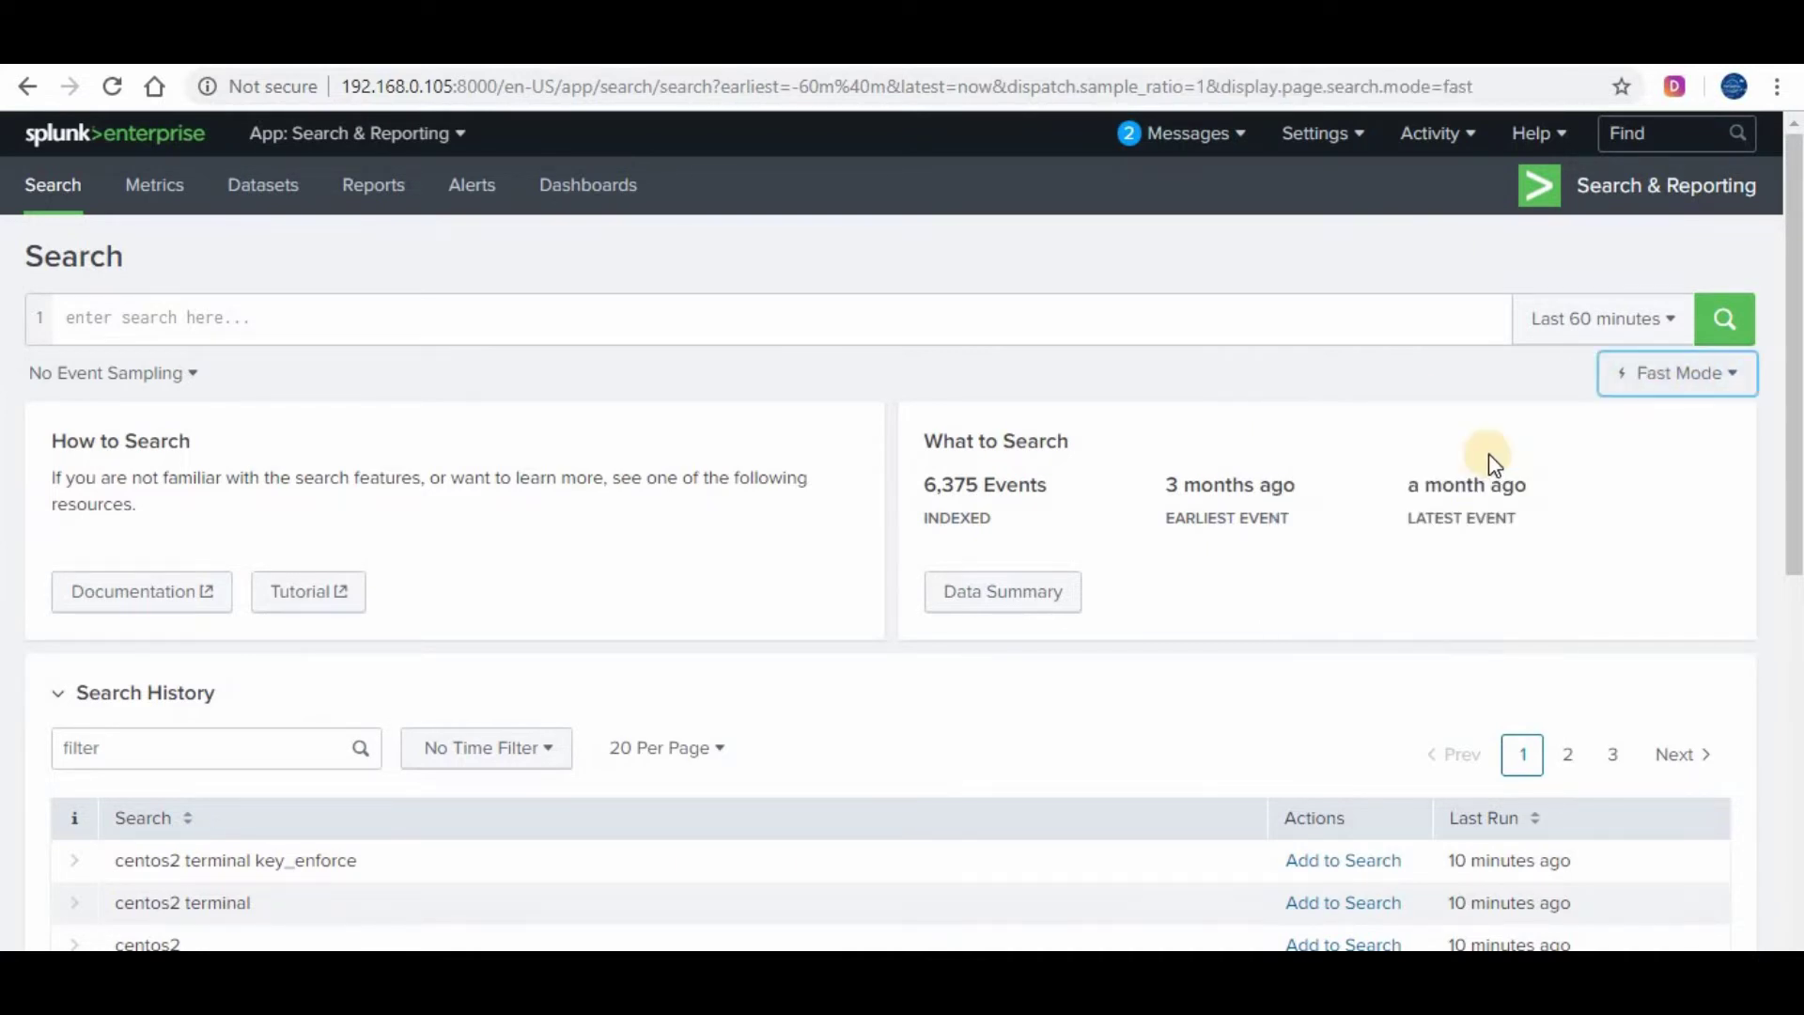
left_click(1729, 374)
left_click(1477, 533)
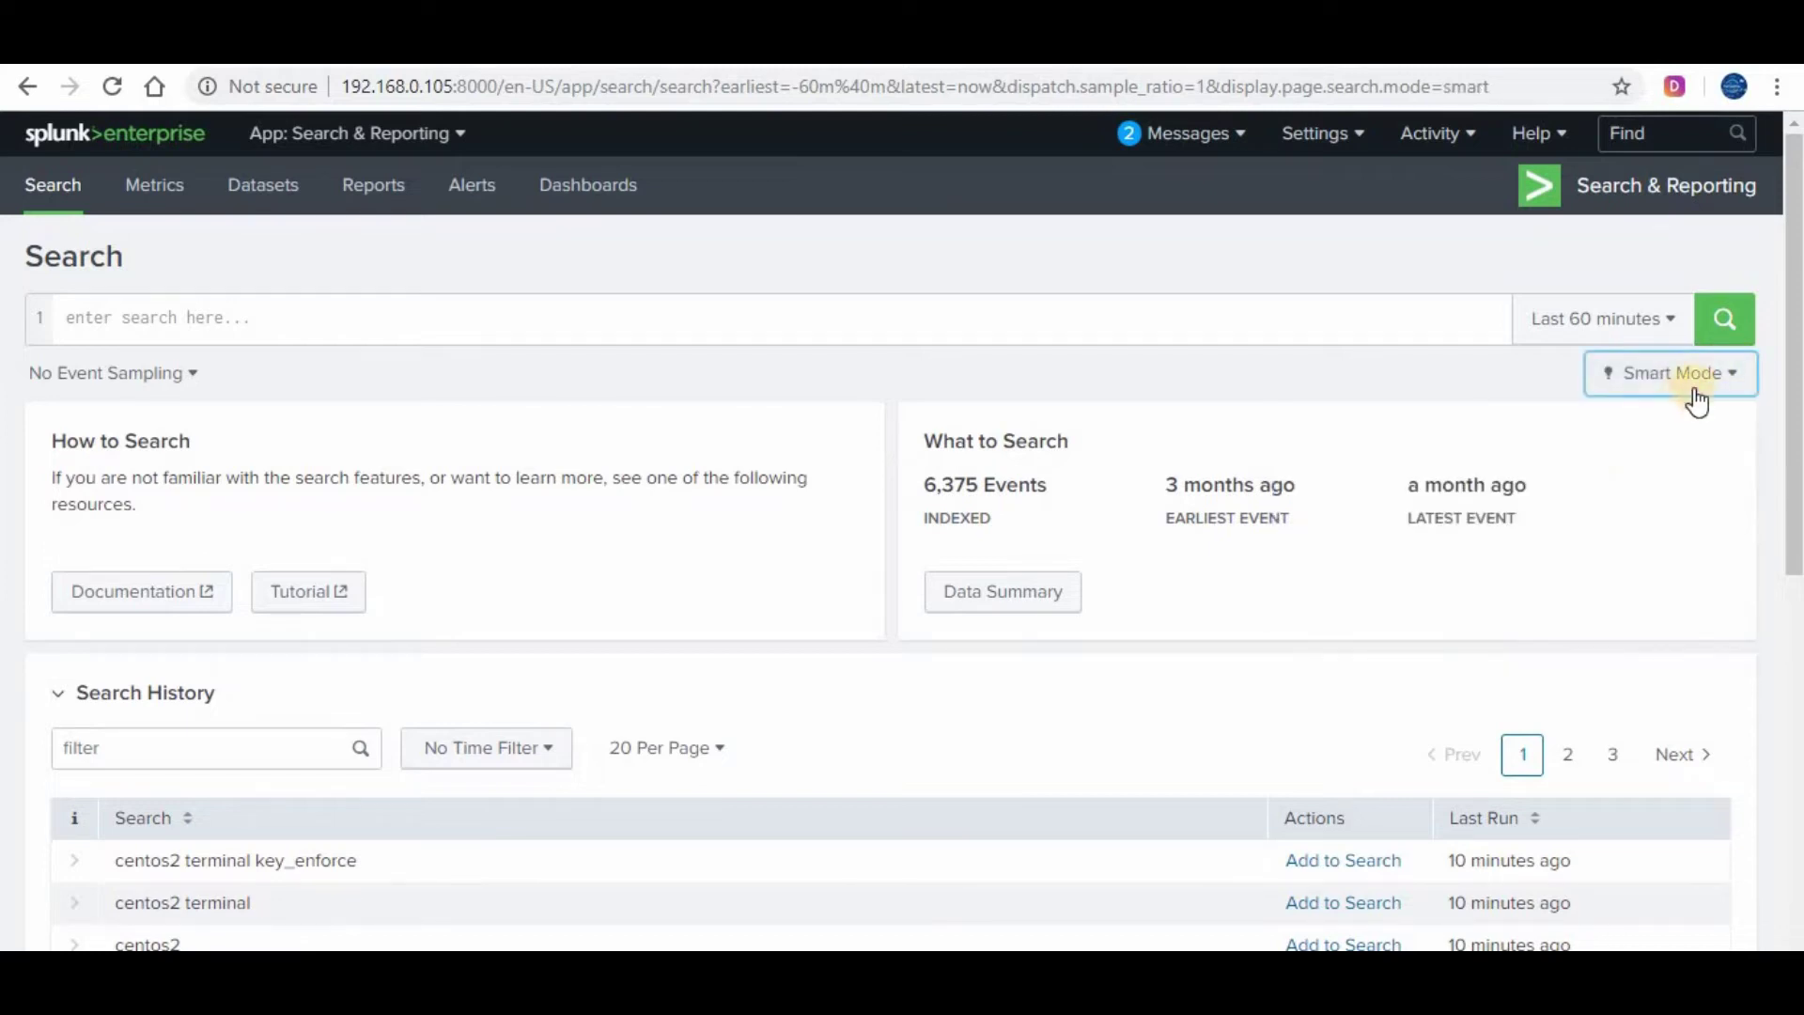
left_click(1673, 374)
left_click(1488, 628)
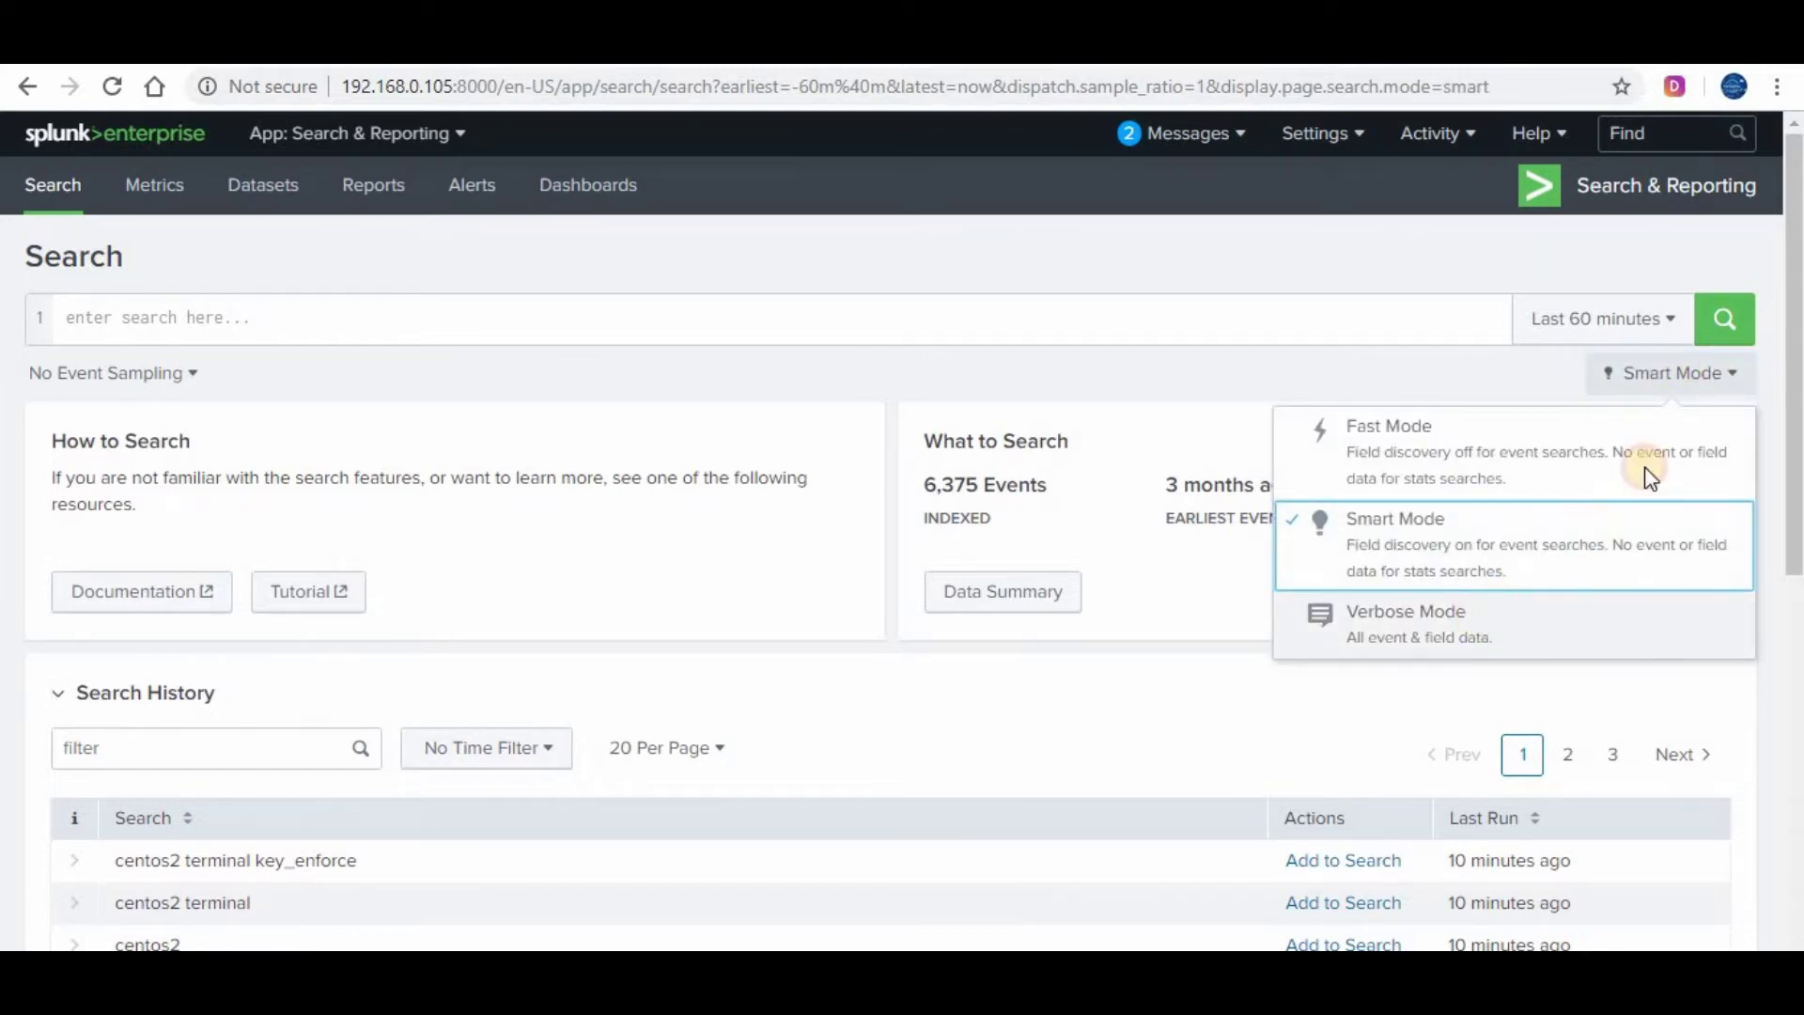
left_click(1695, 387)
left_click(1308, 537)
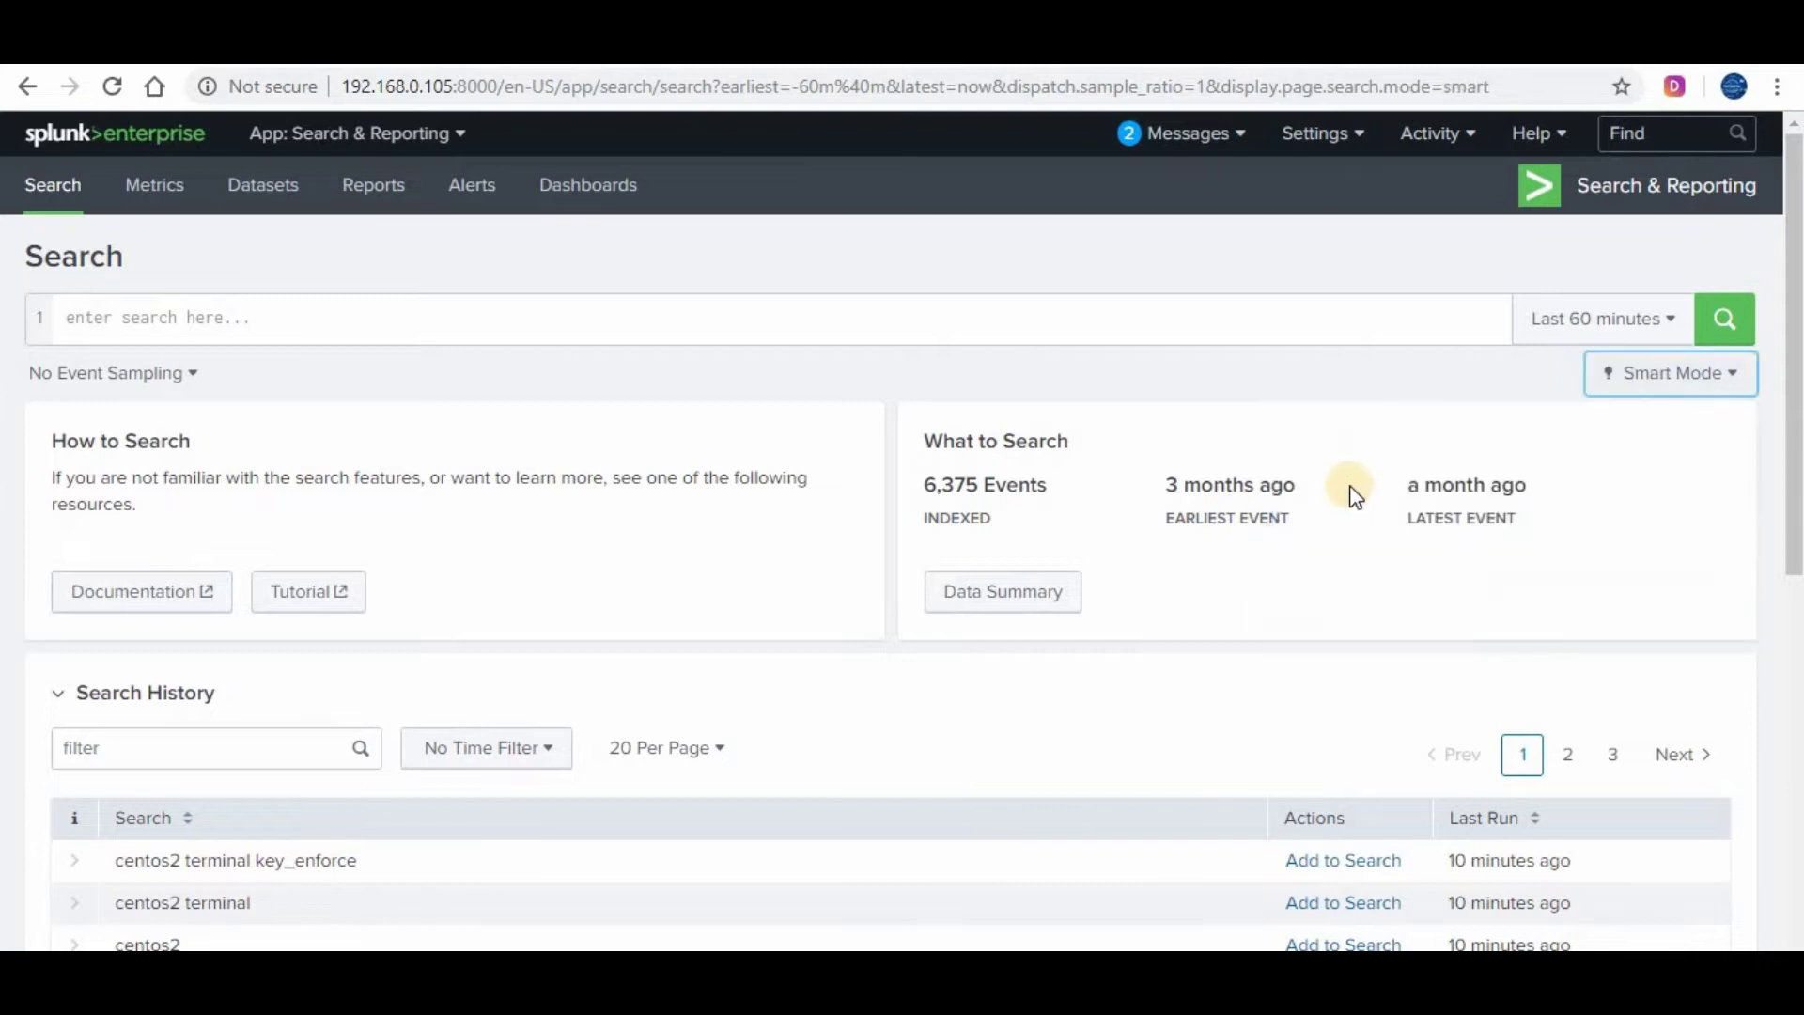
Collapse the Search History and run a search for centos2.
left_click(58, 700)
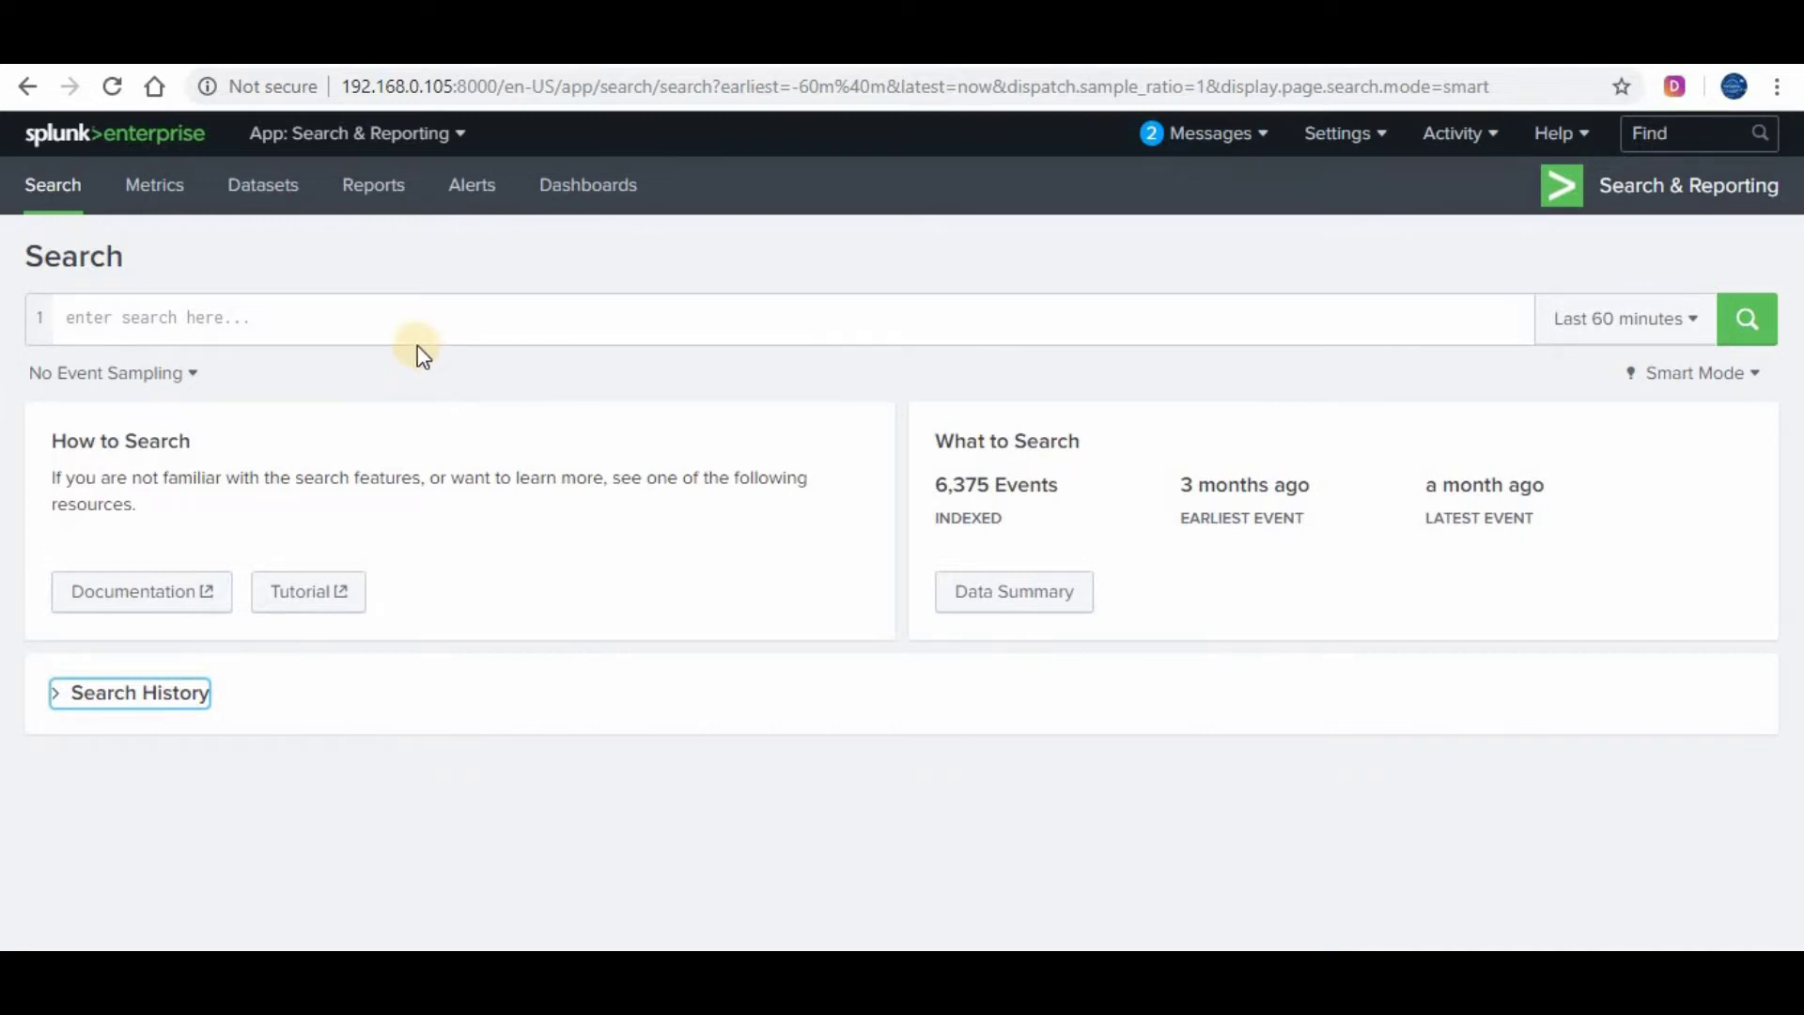
left_click(381, 338)
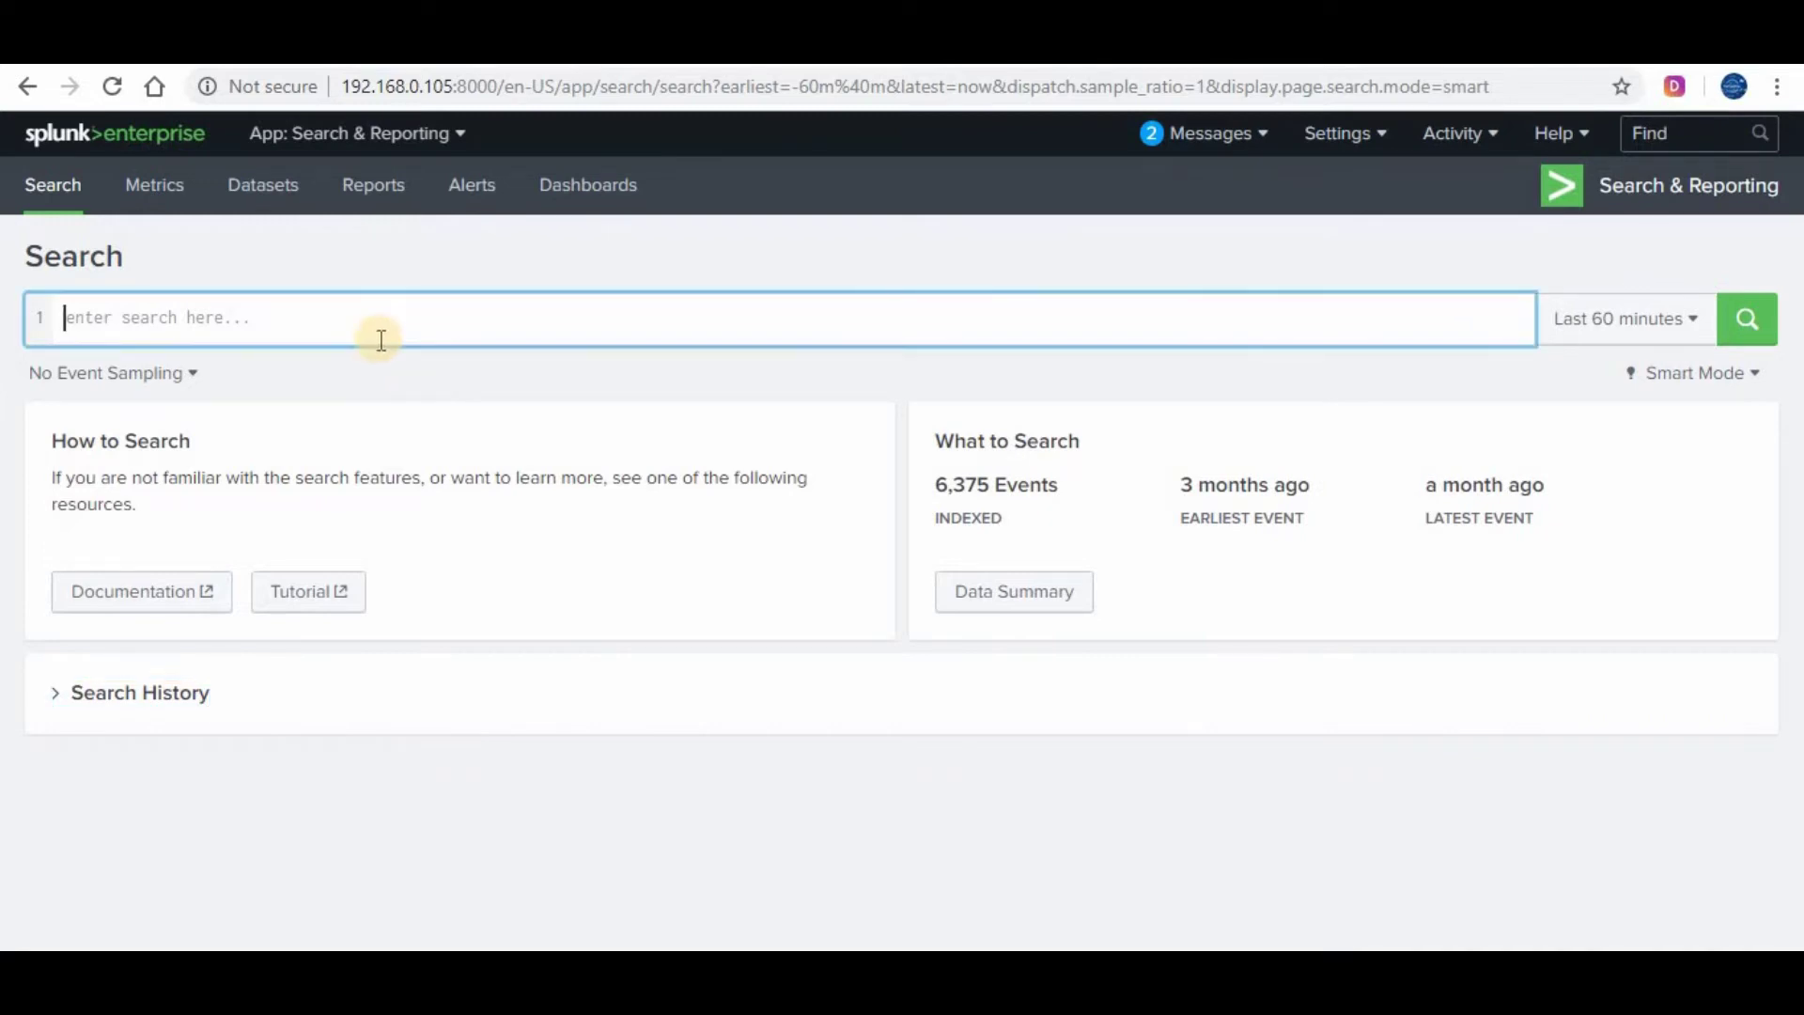
type("centos")
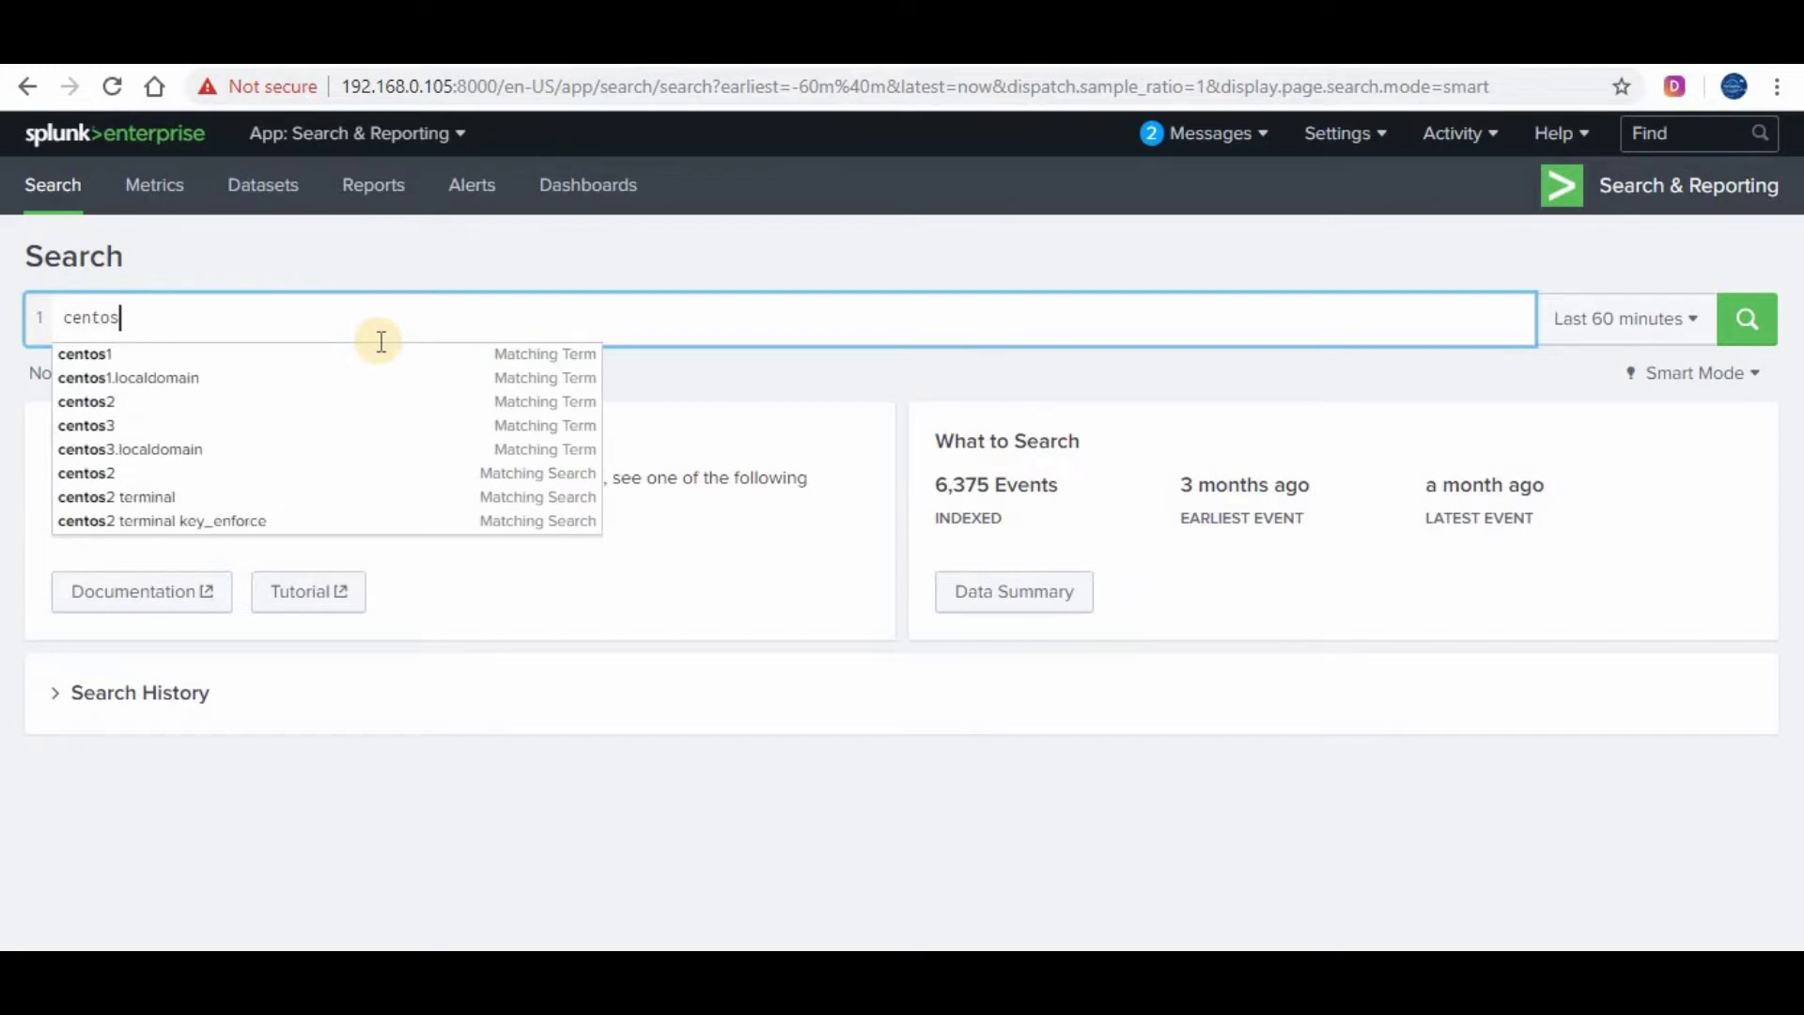
type("2")
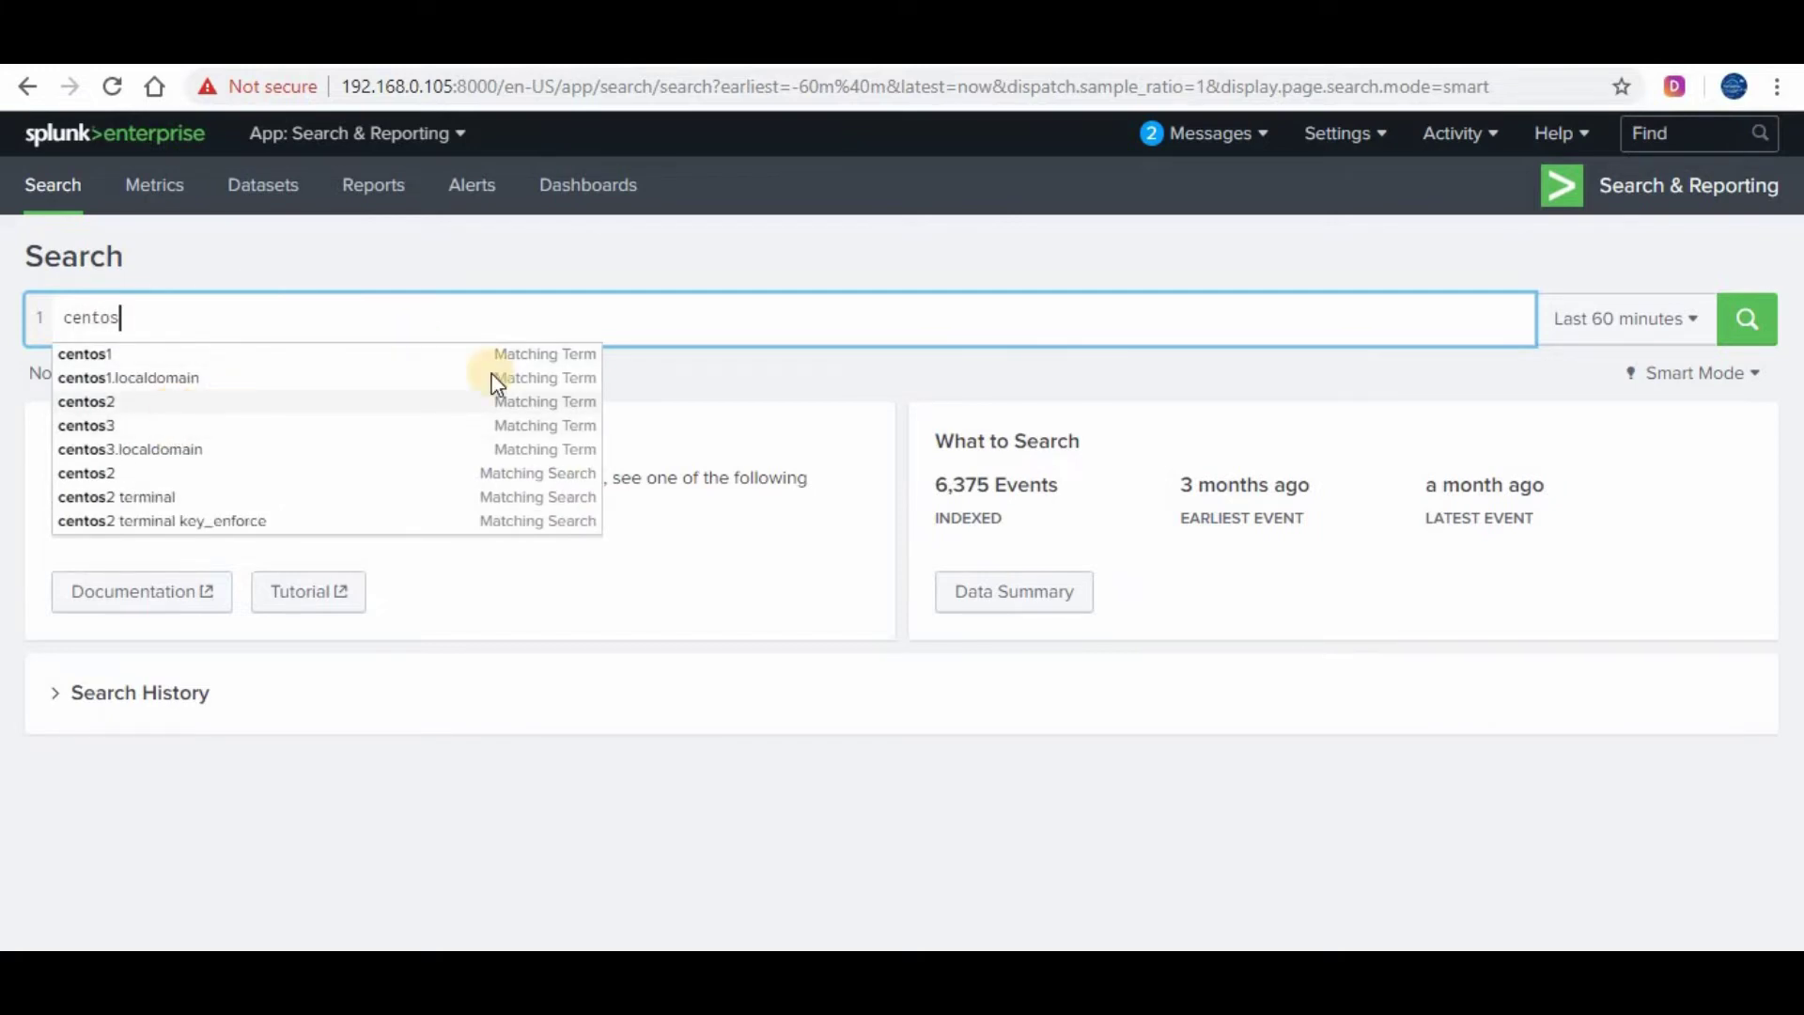
left_click(1762, 315)
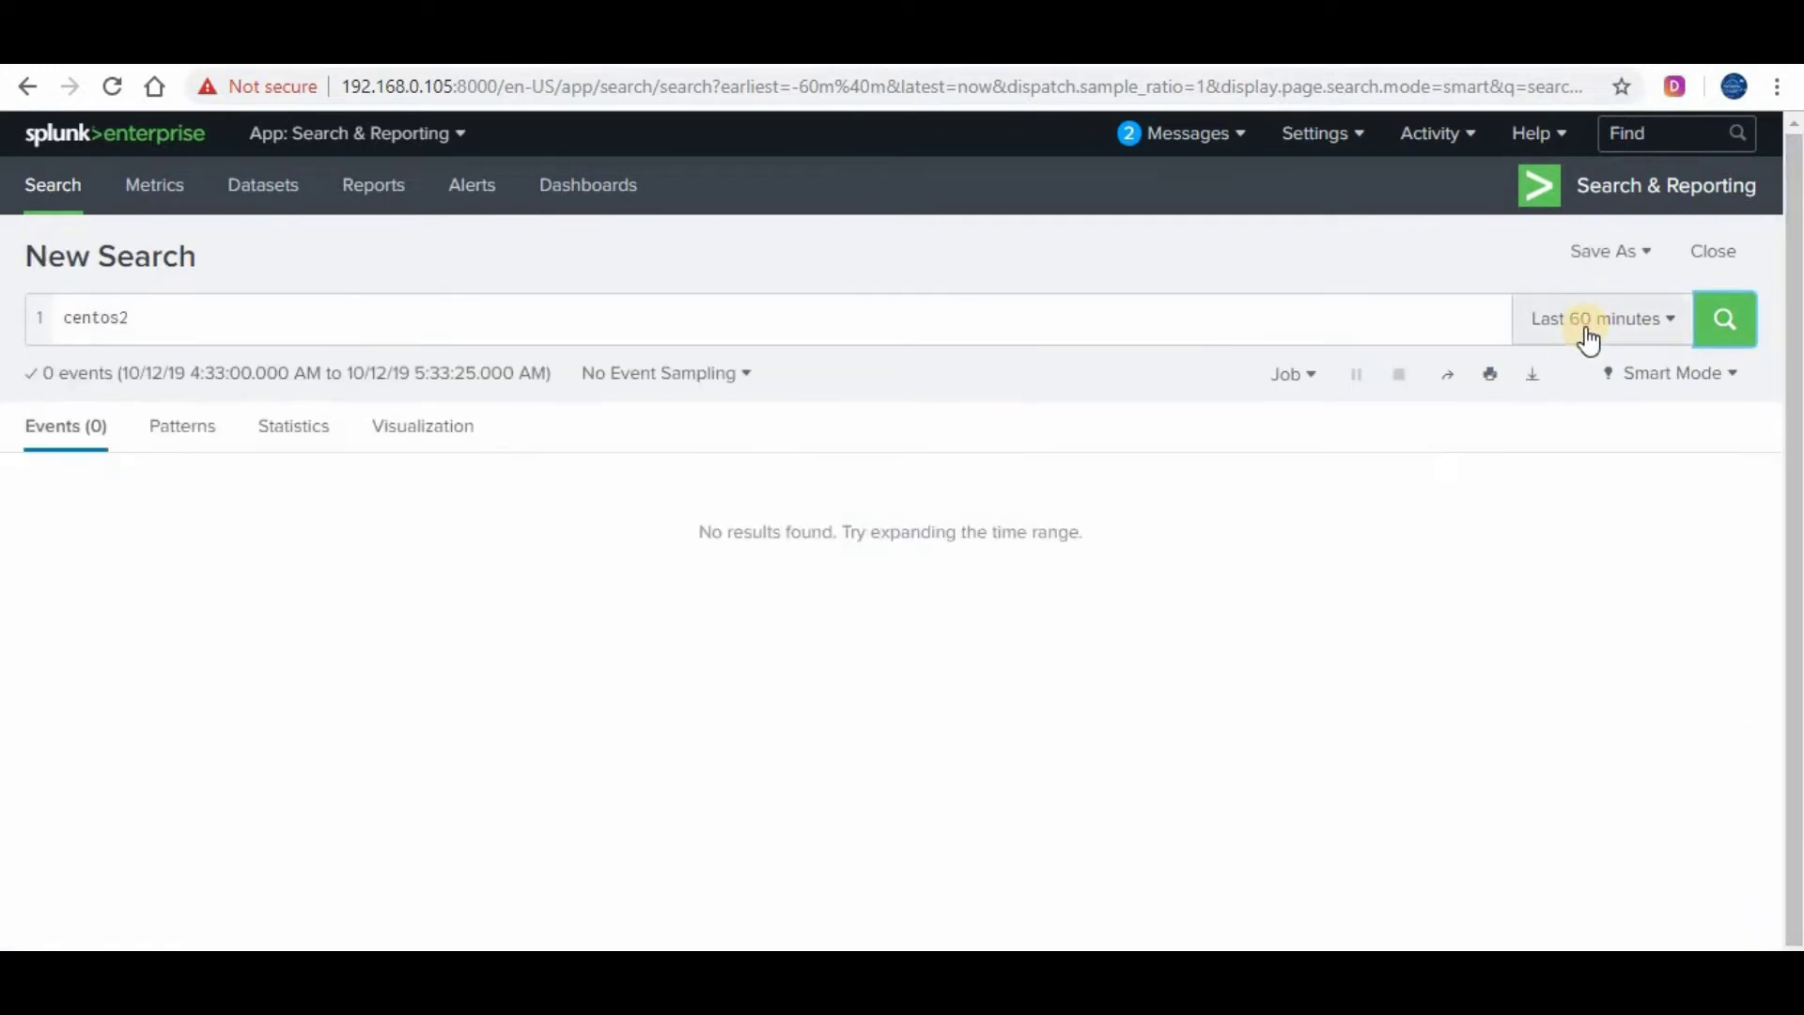
Expand the time range of the centos2 search to All time.
left_click_drag(793, 562, 1140, 536)
left_click(1714, 273)
left_click(1658, 324)
left_click(1518, 463)
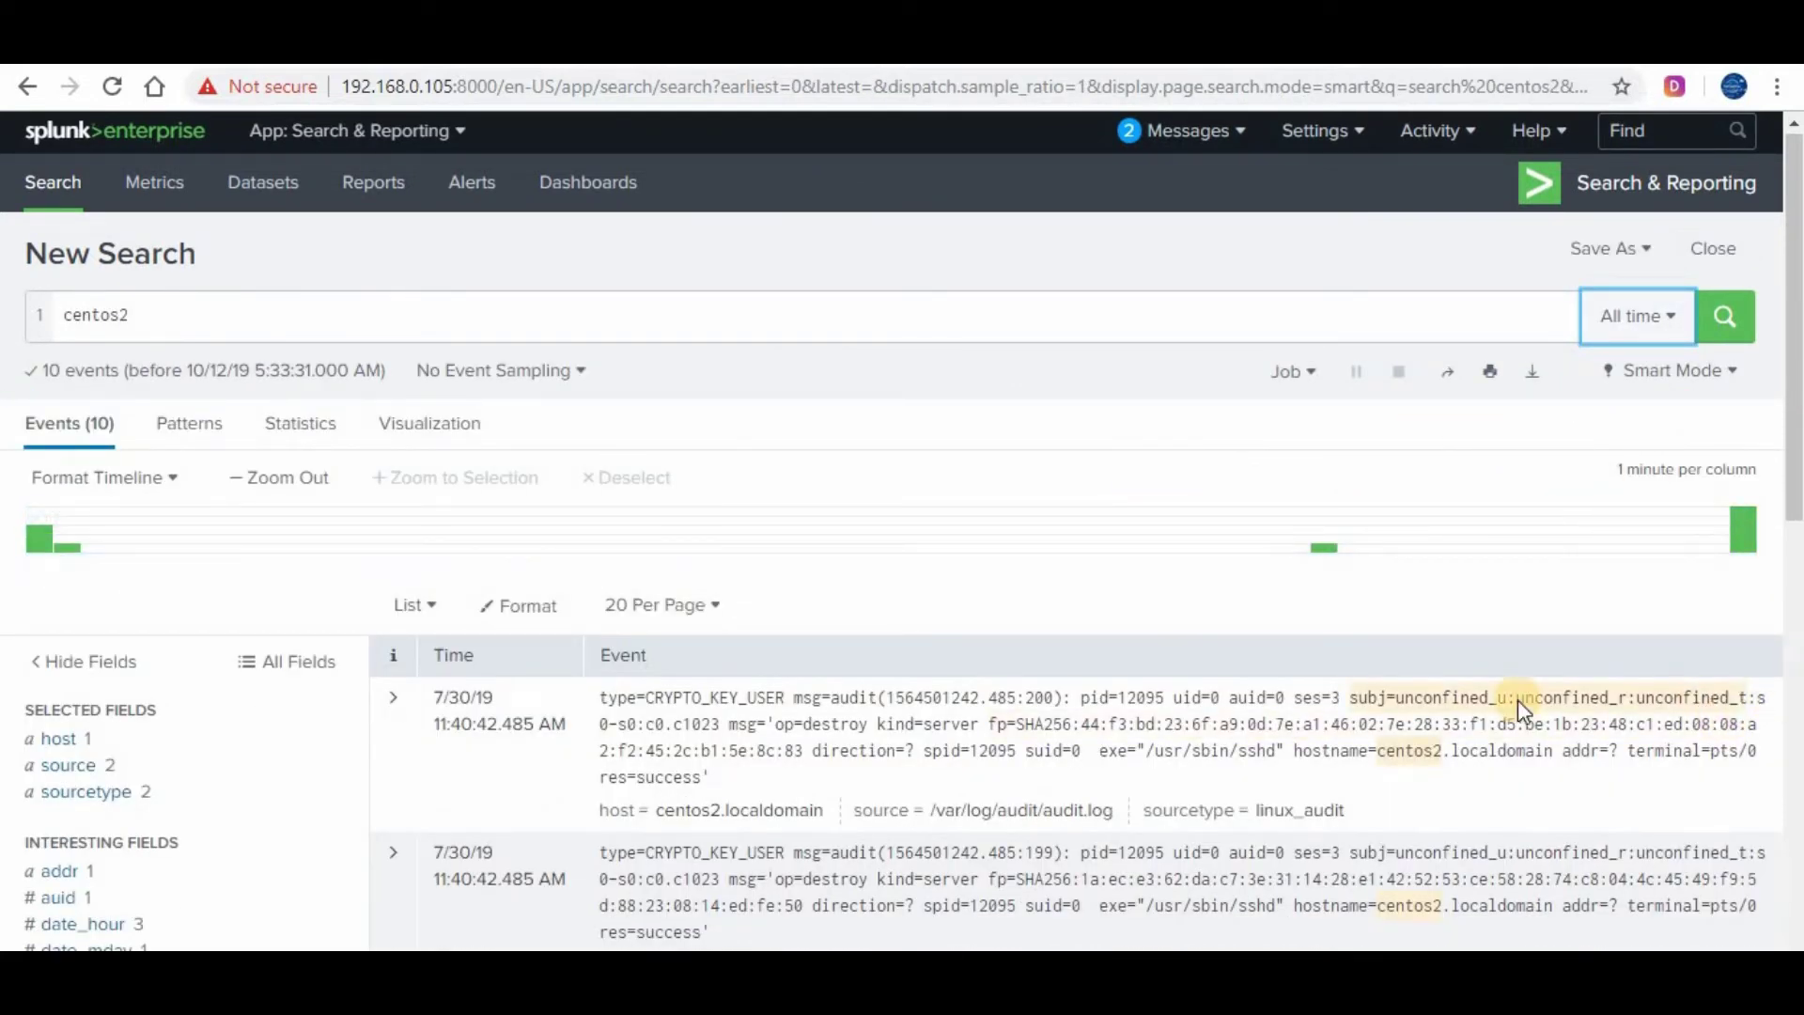
Look through the centos2 events and compare their source values, including /var/log/audit/audit.log and /var/log/secure.
scroll(1519, 699, "down", 1)
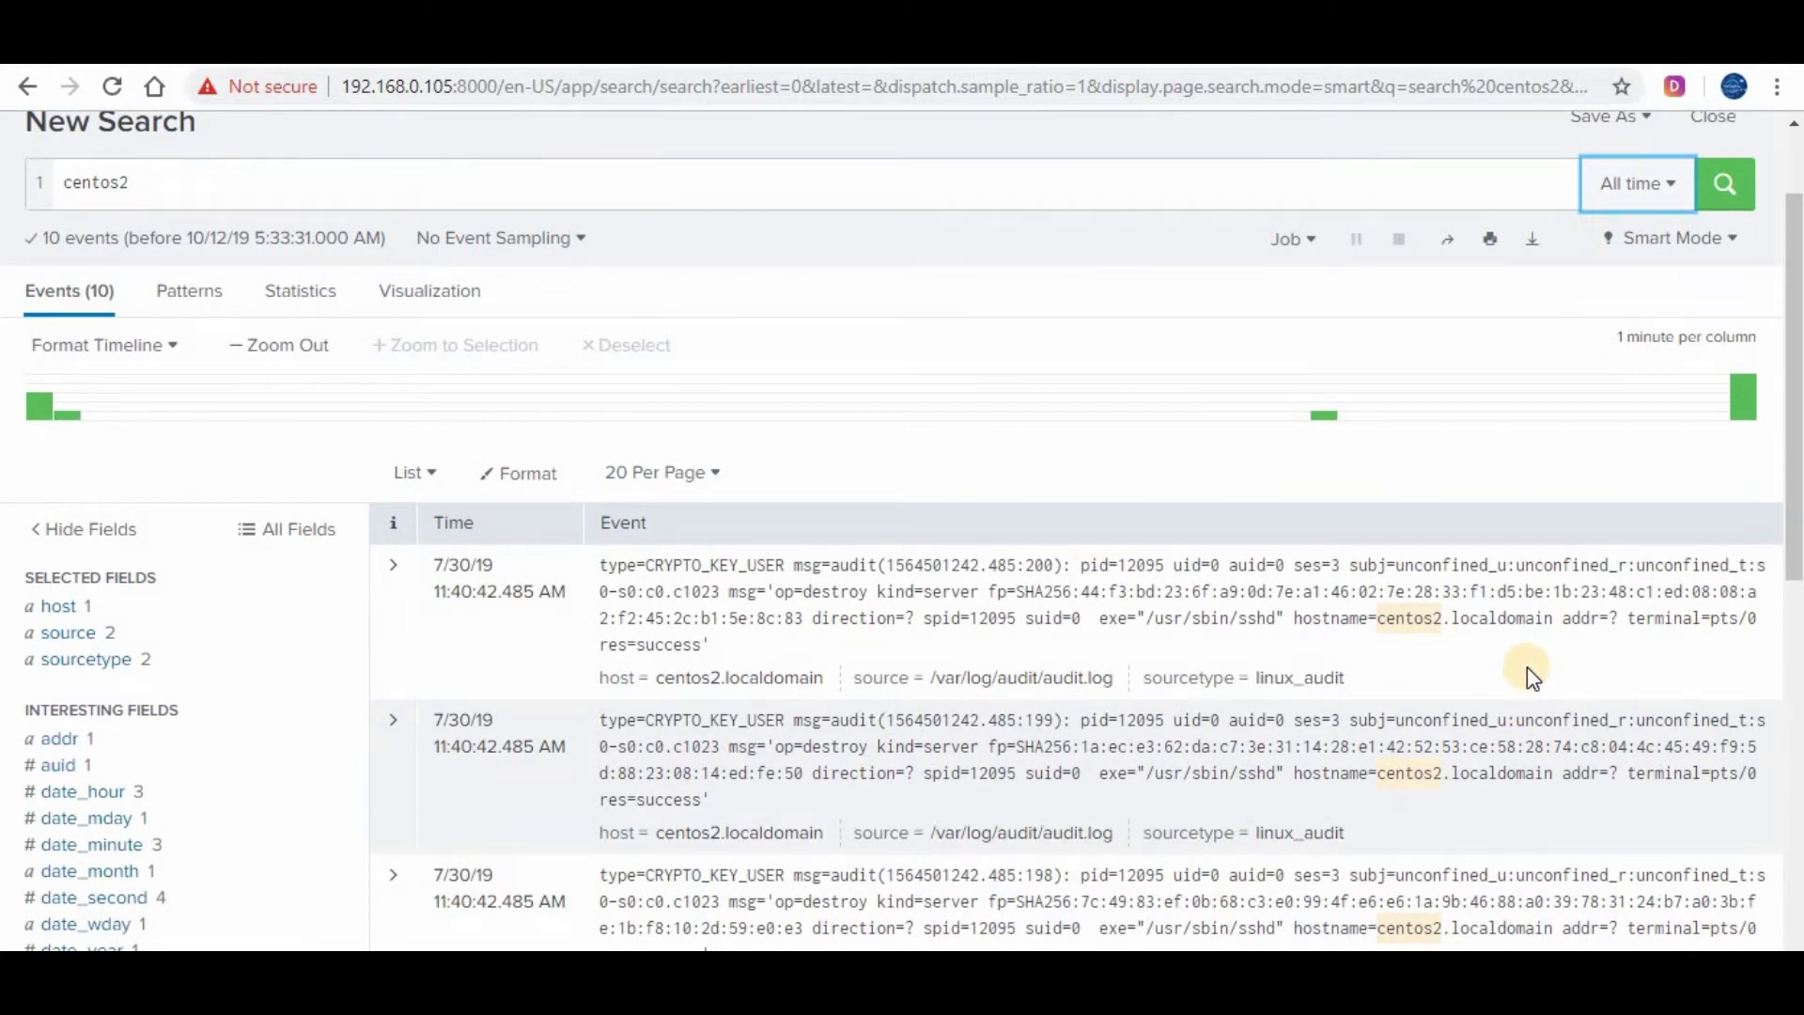
scroll(1526, 668, "down", 1)
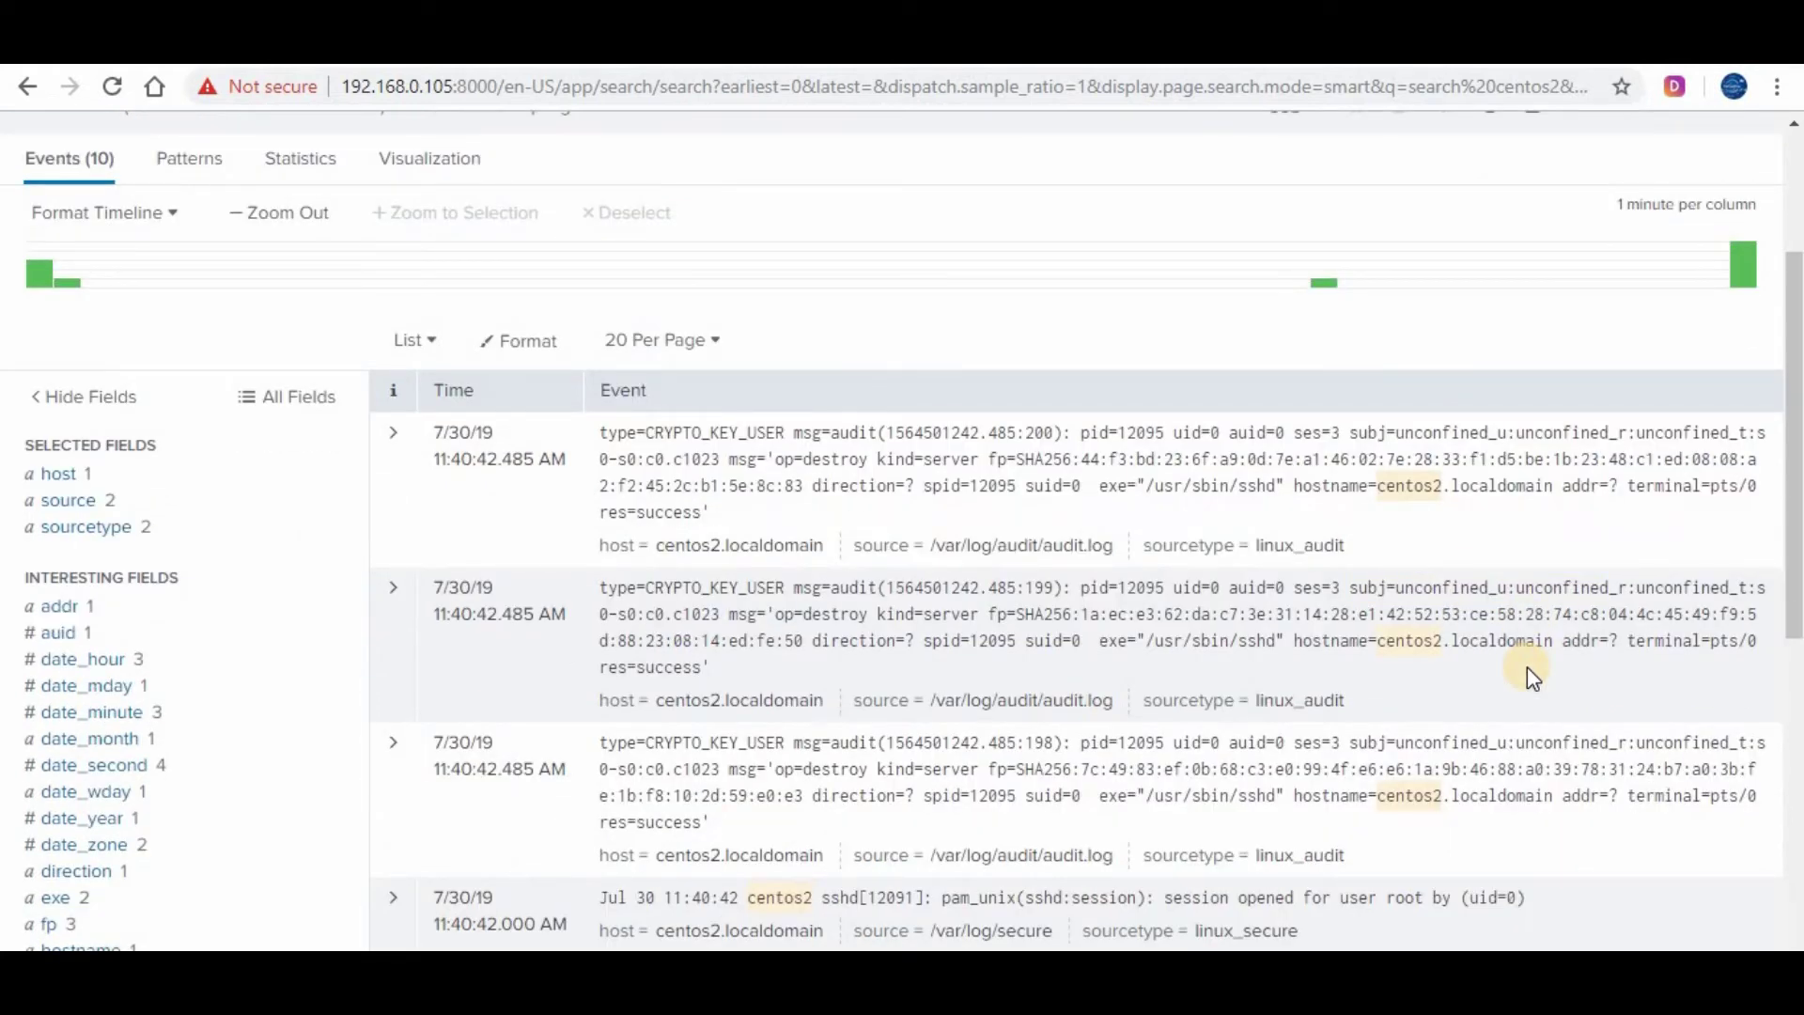
scroll(1527, 668, "down", 1)
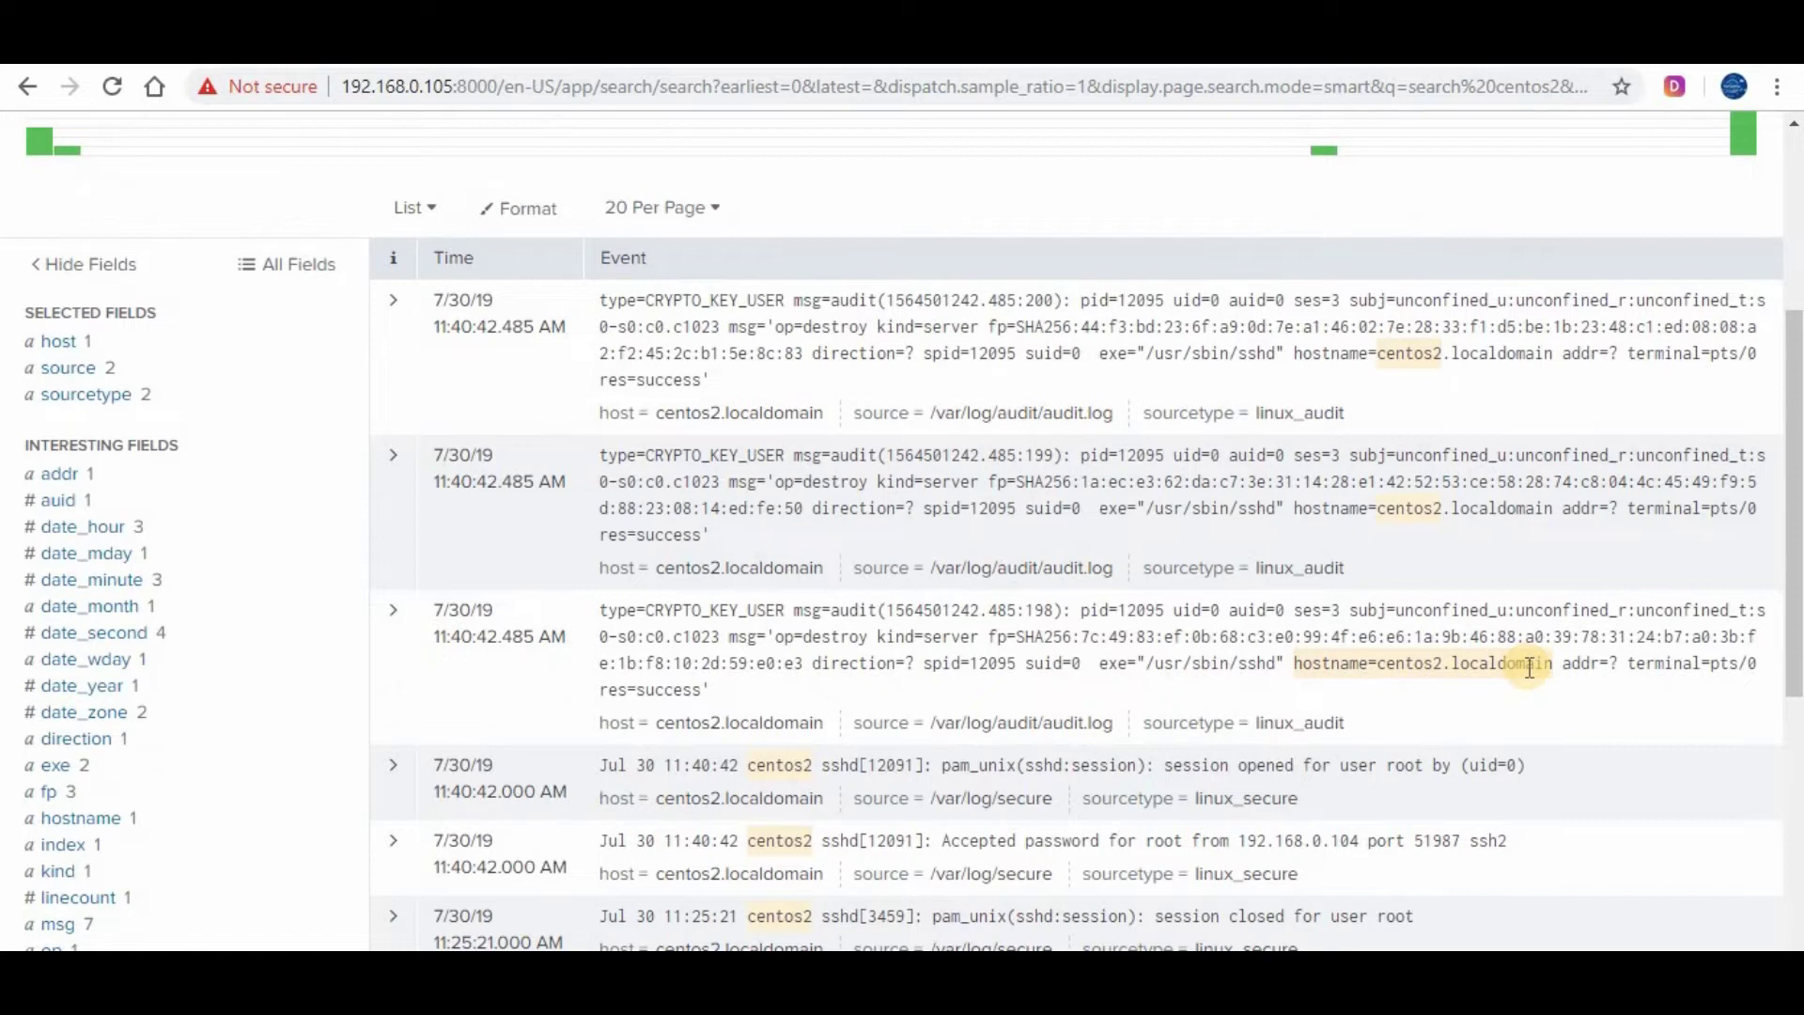
scroll(1526, 668, "down", 3)
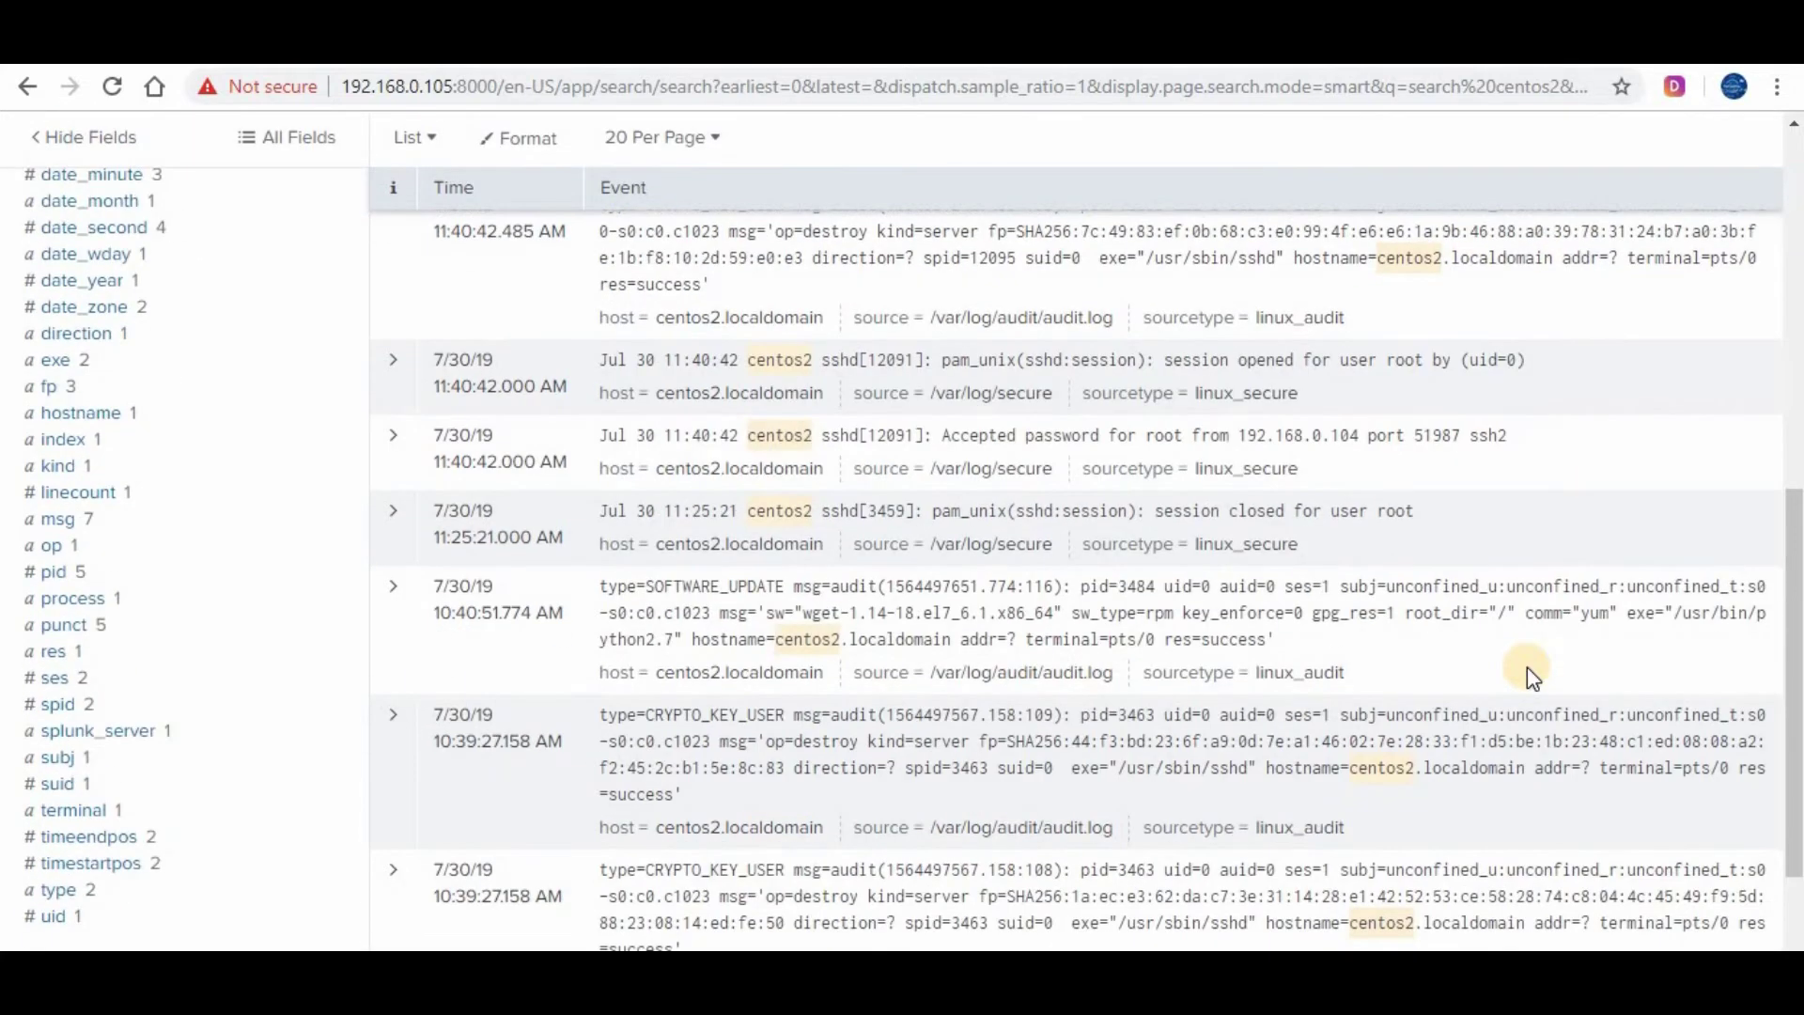
scroll(1526, 668, "down", 2)
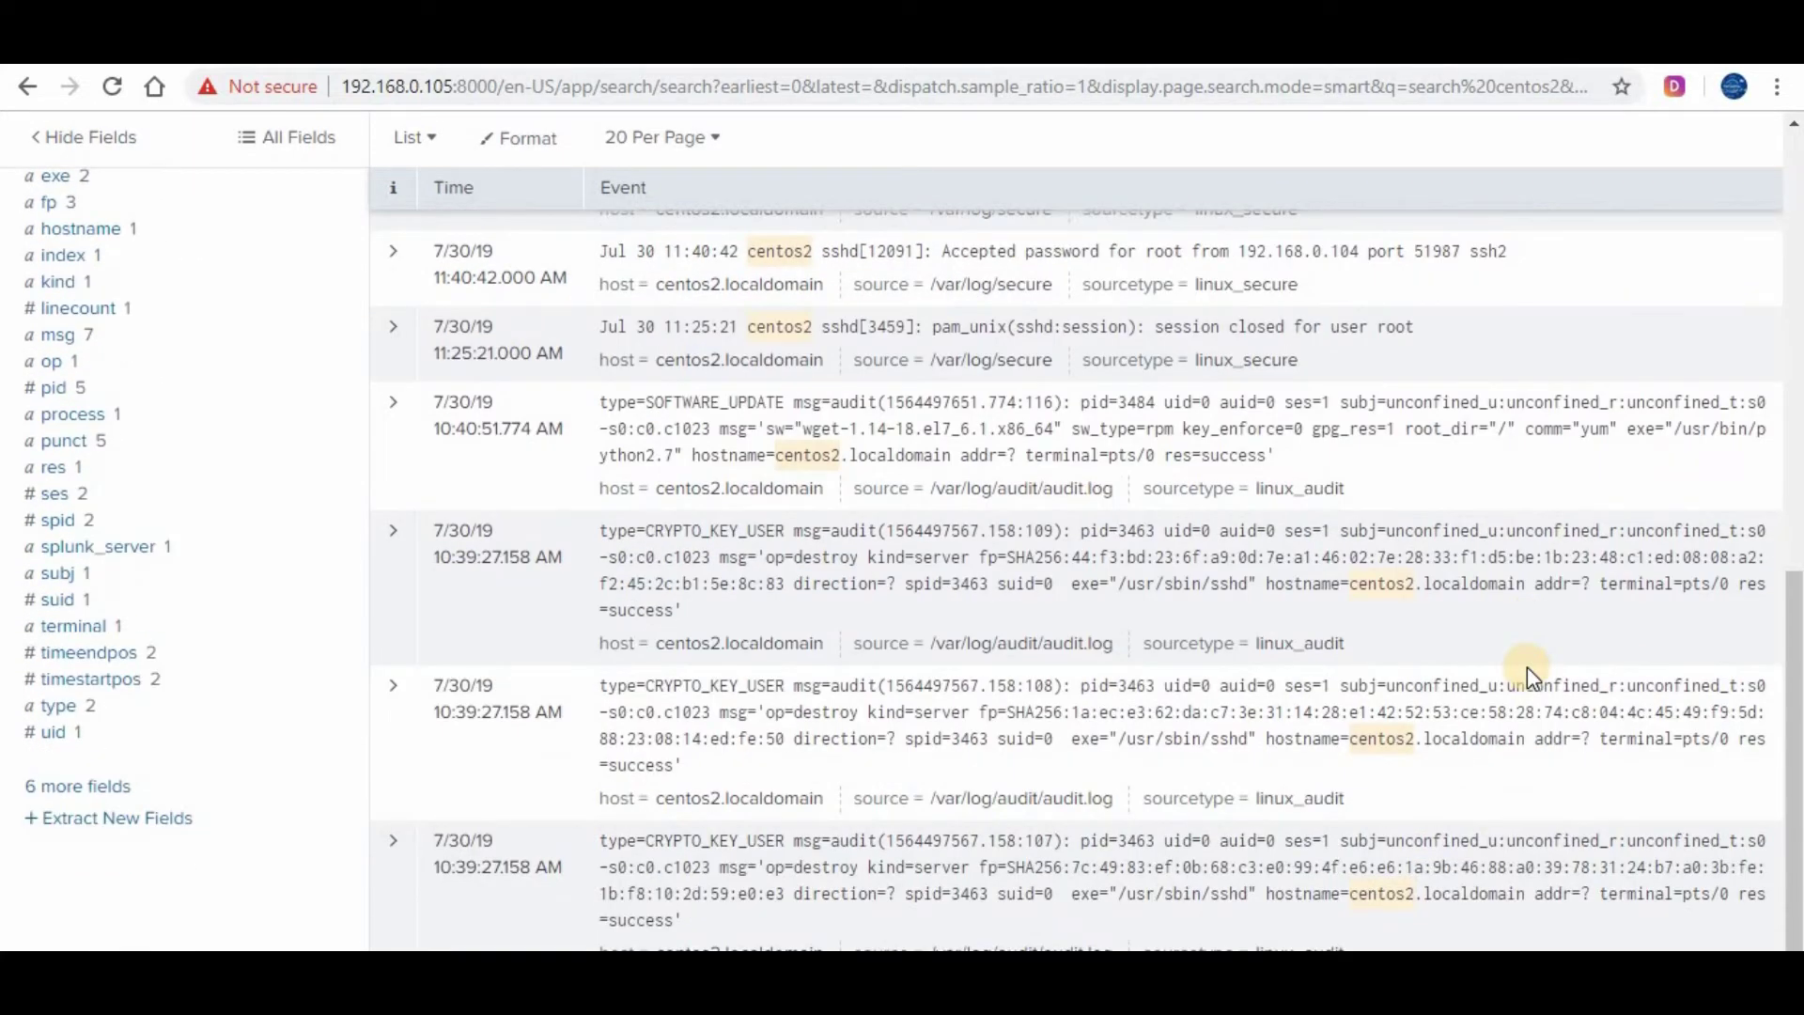
scroll(1526, 667, "up", 6)
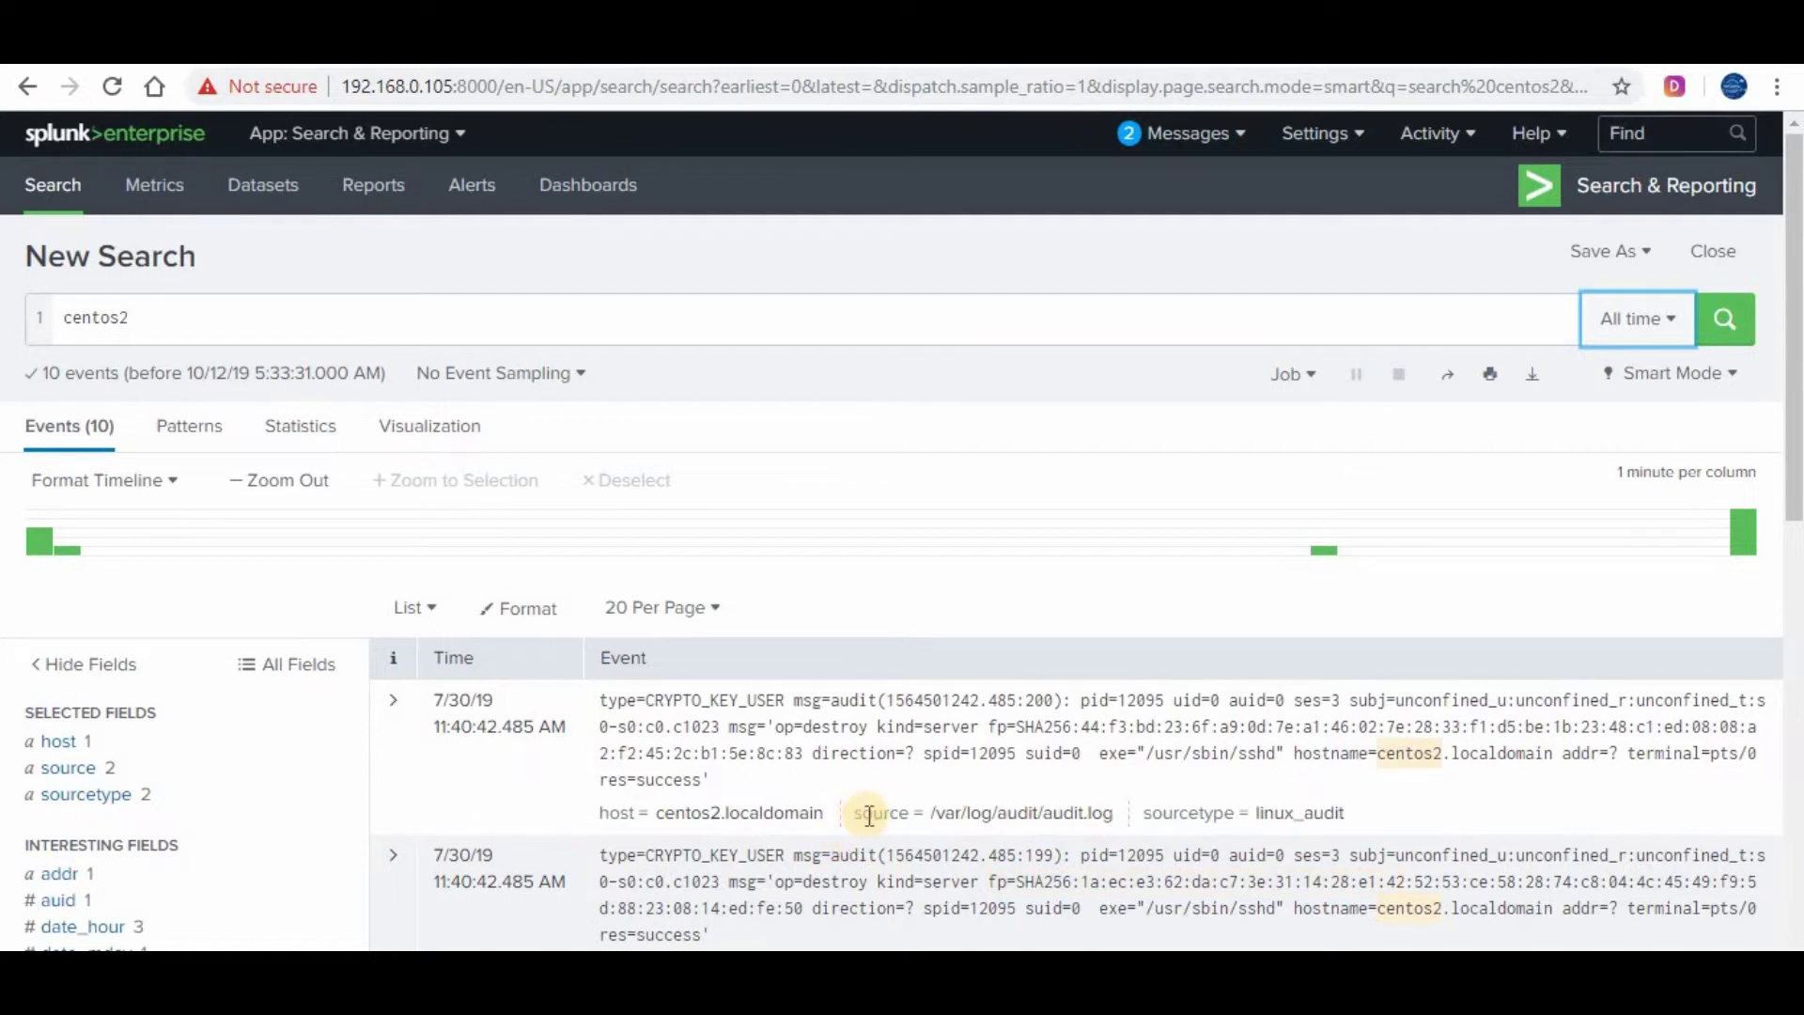
scroll(1060, 630, "down", 3)
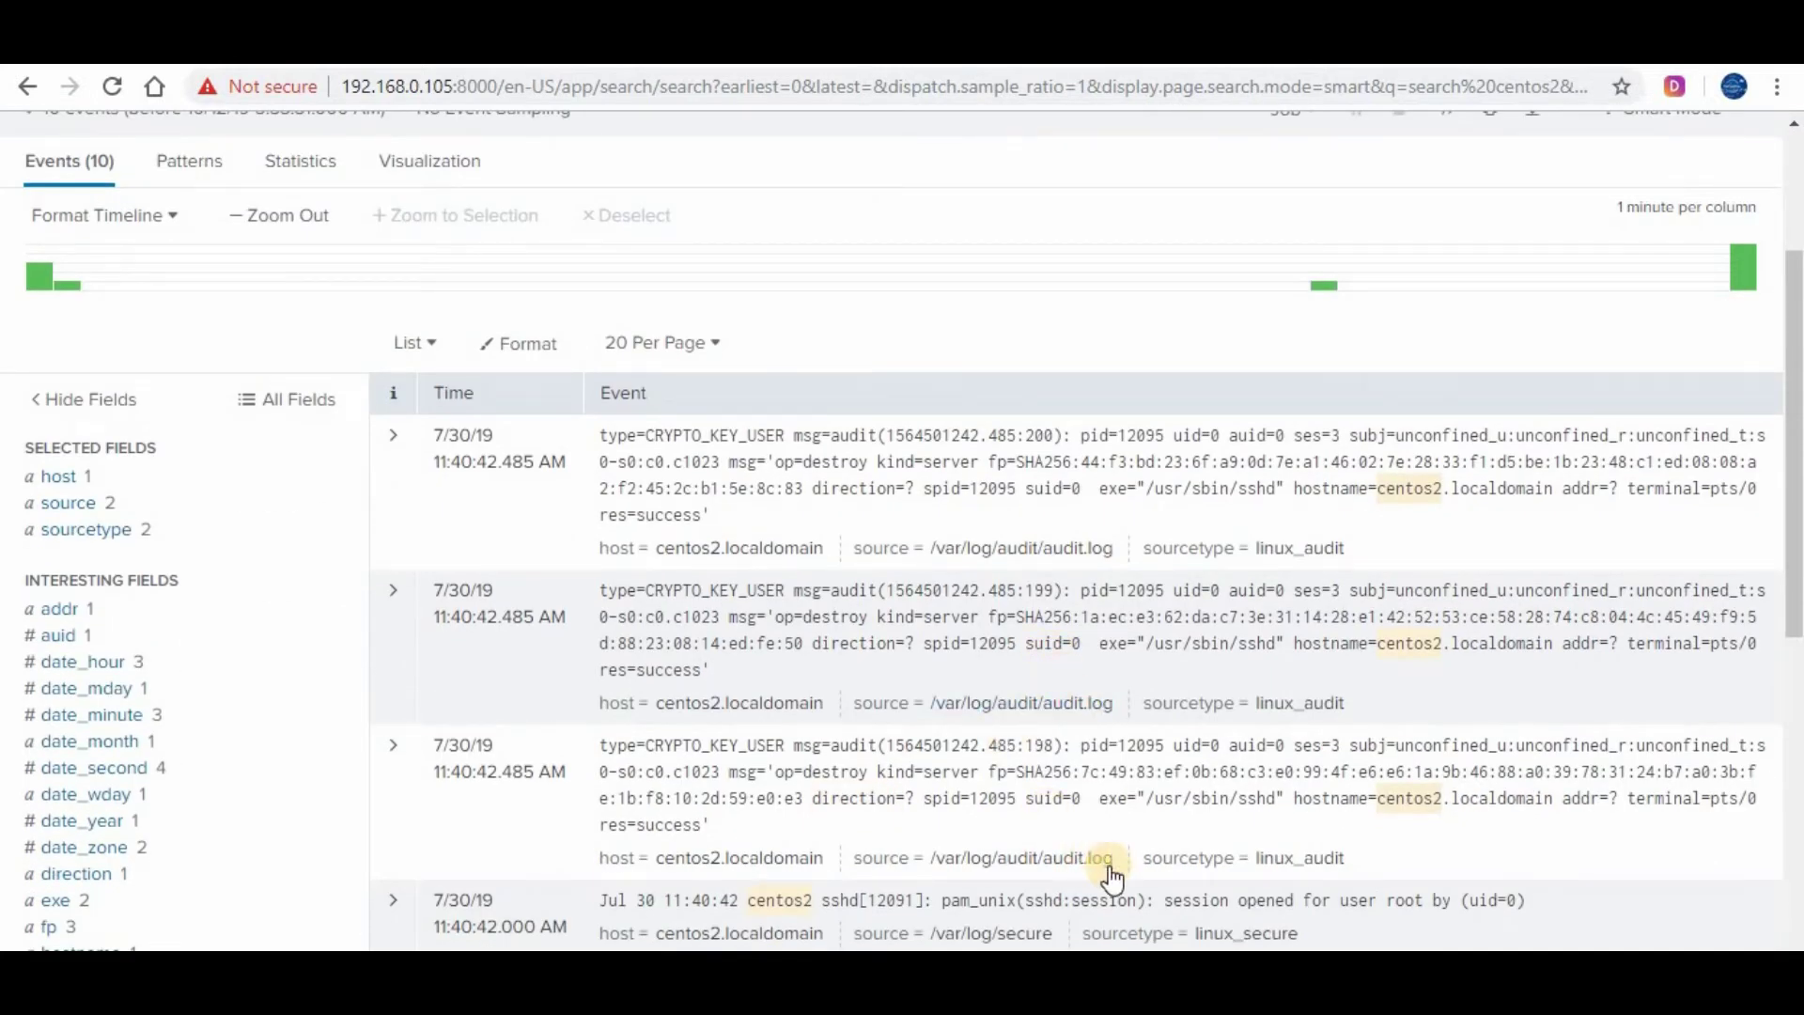
scroll(1109, 851, "down", 4)
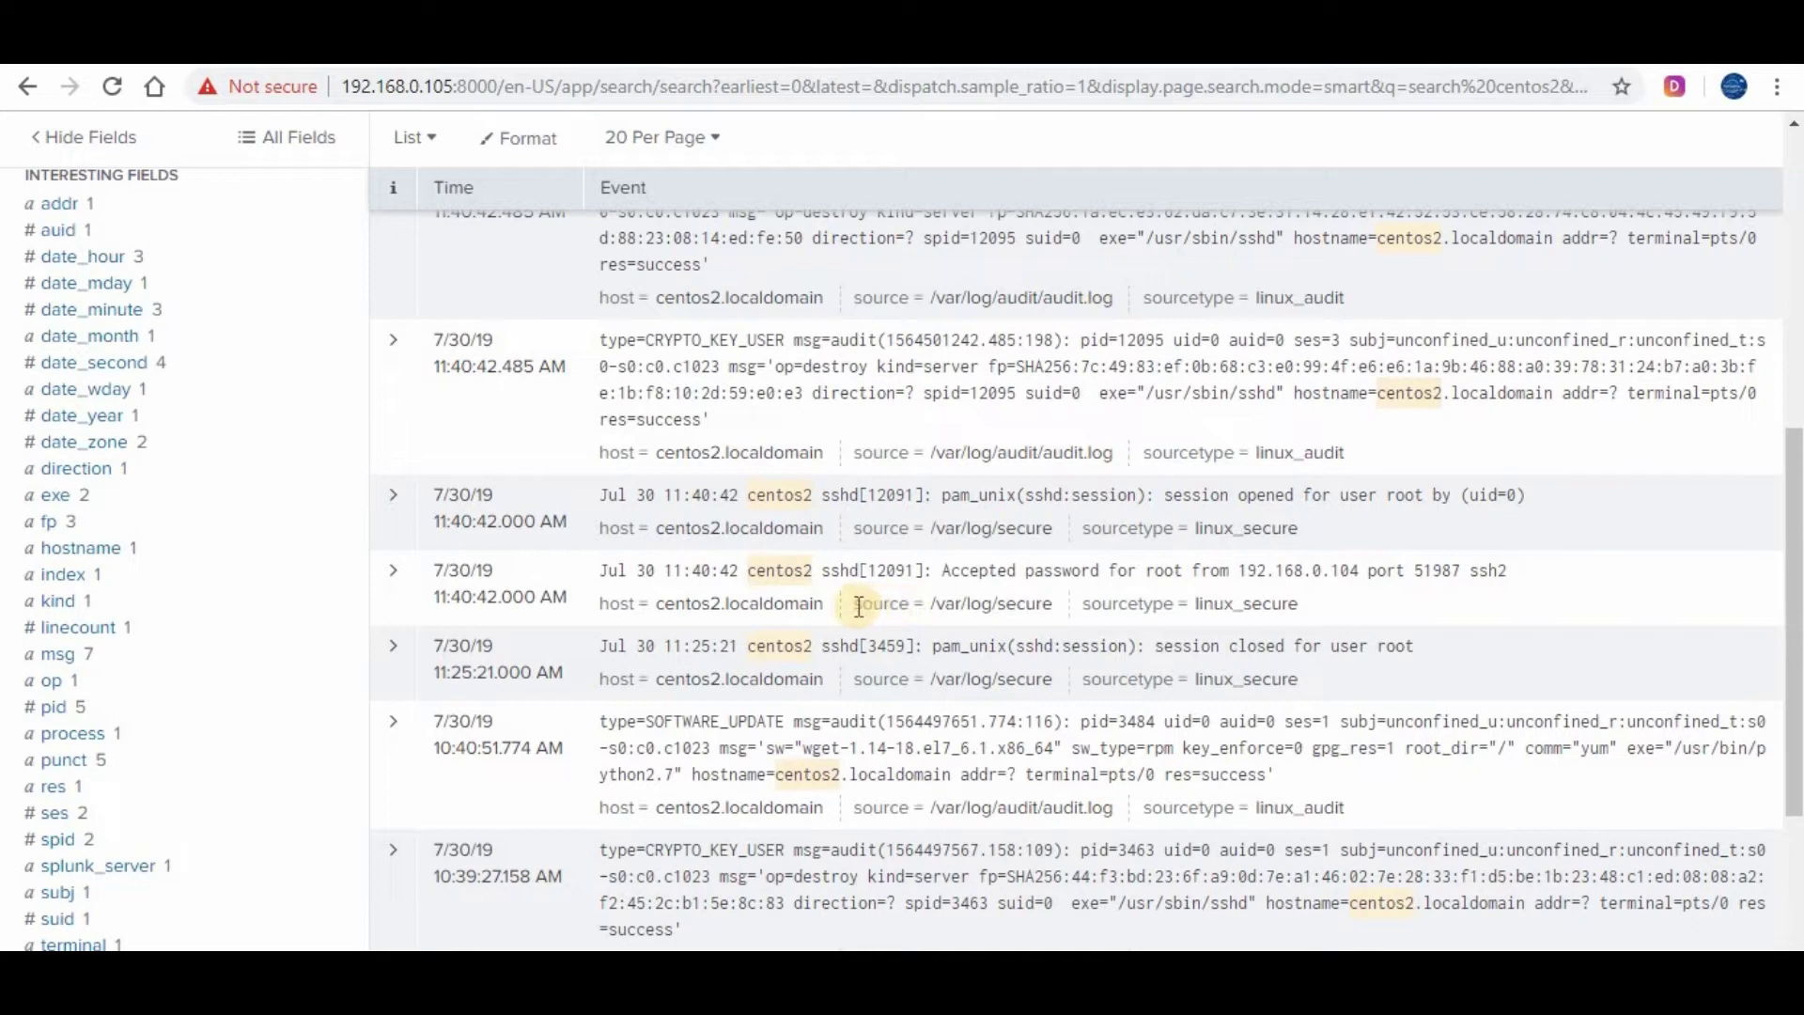
Copy source = /var/log/secure from one of the centos2 events and replace the search query with it.
left_click_drag(857, 606, 1052, 620)
key("ctrl+c")
scroll(471, 443, "up", 7)
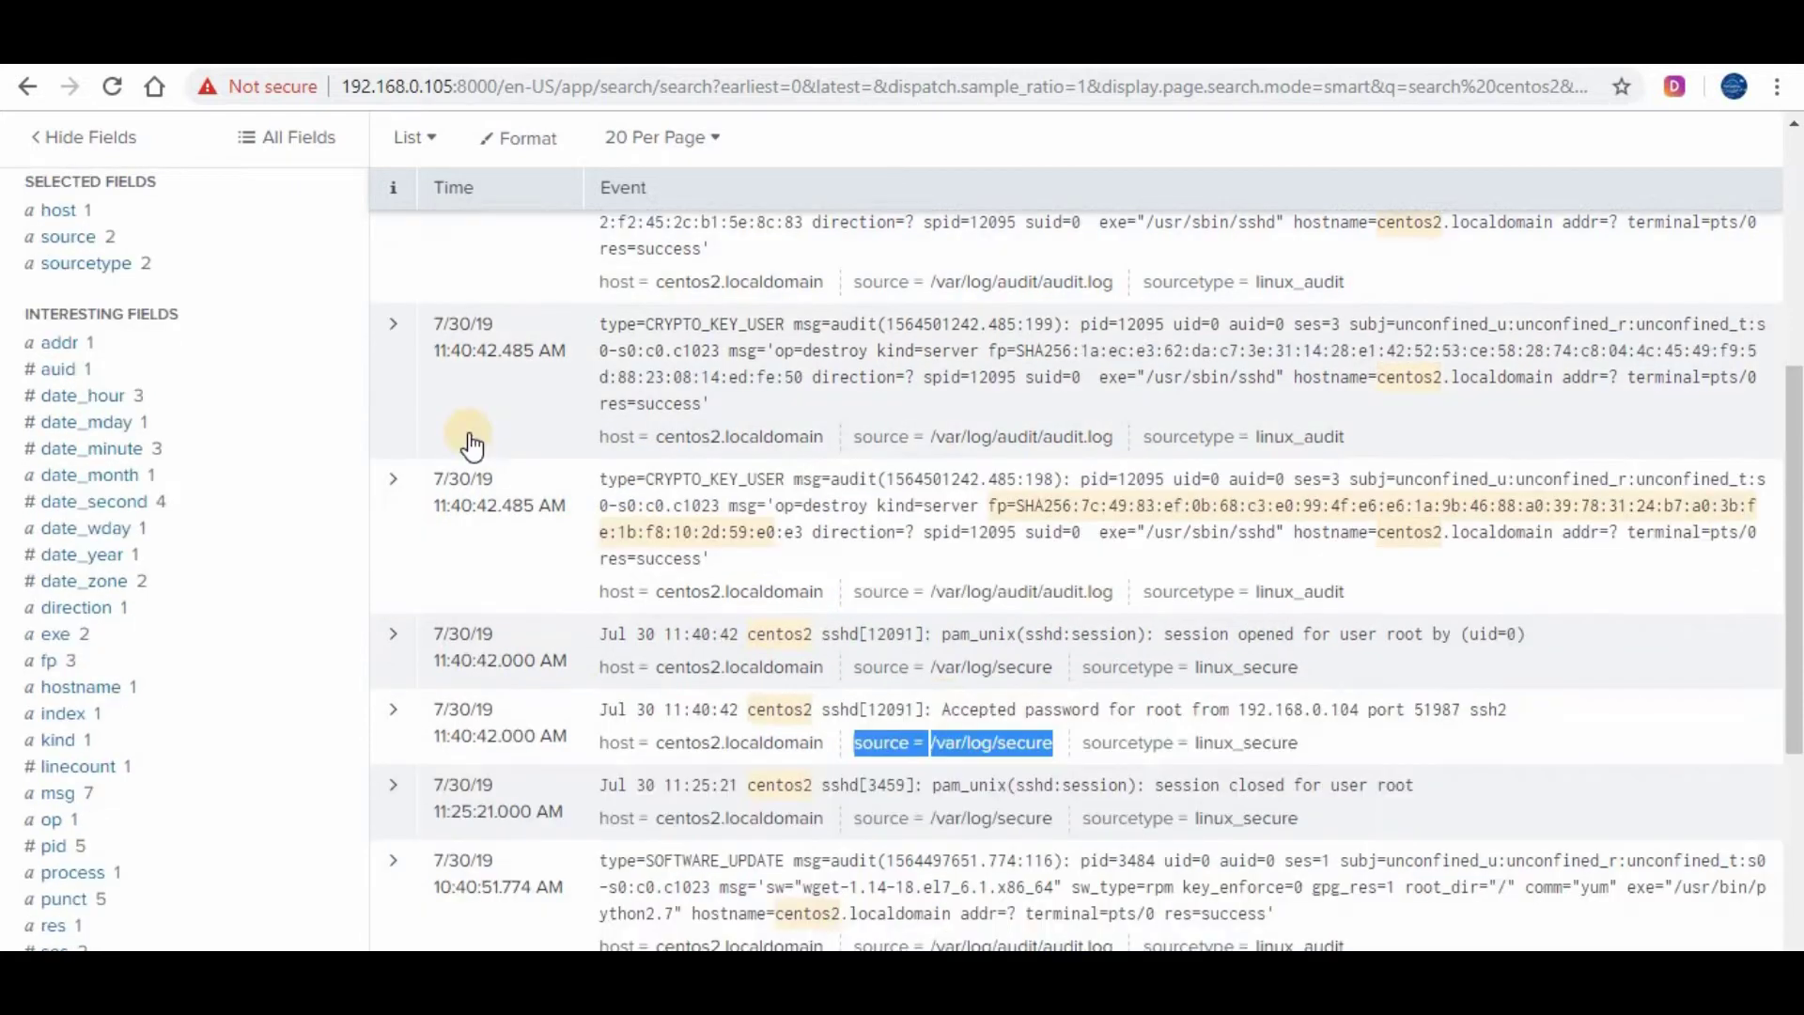
left_click(372, 326)
left_click_drag(301, 318, 48, 316)
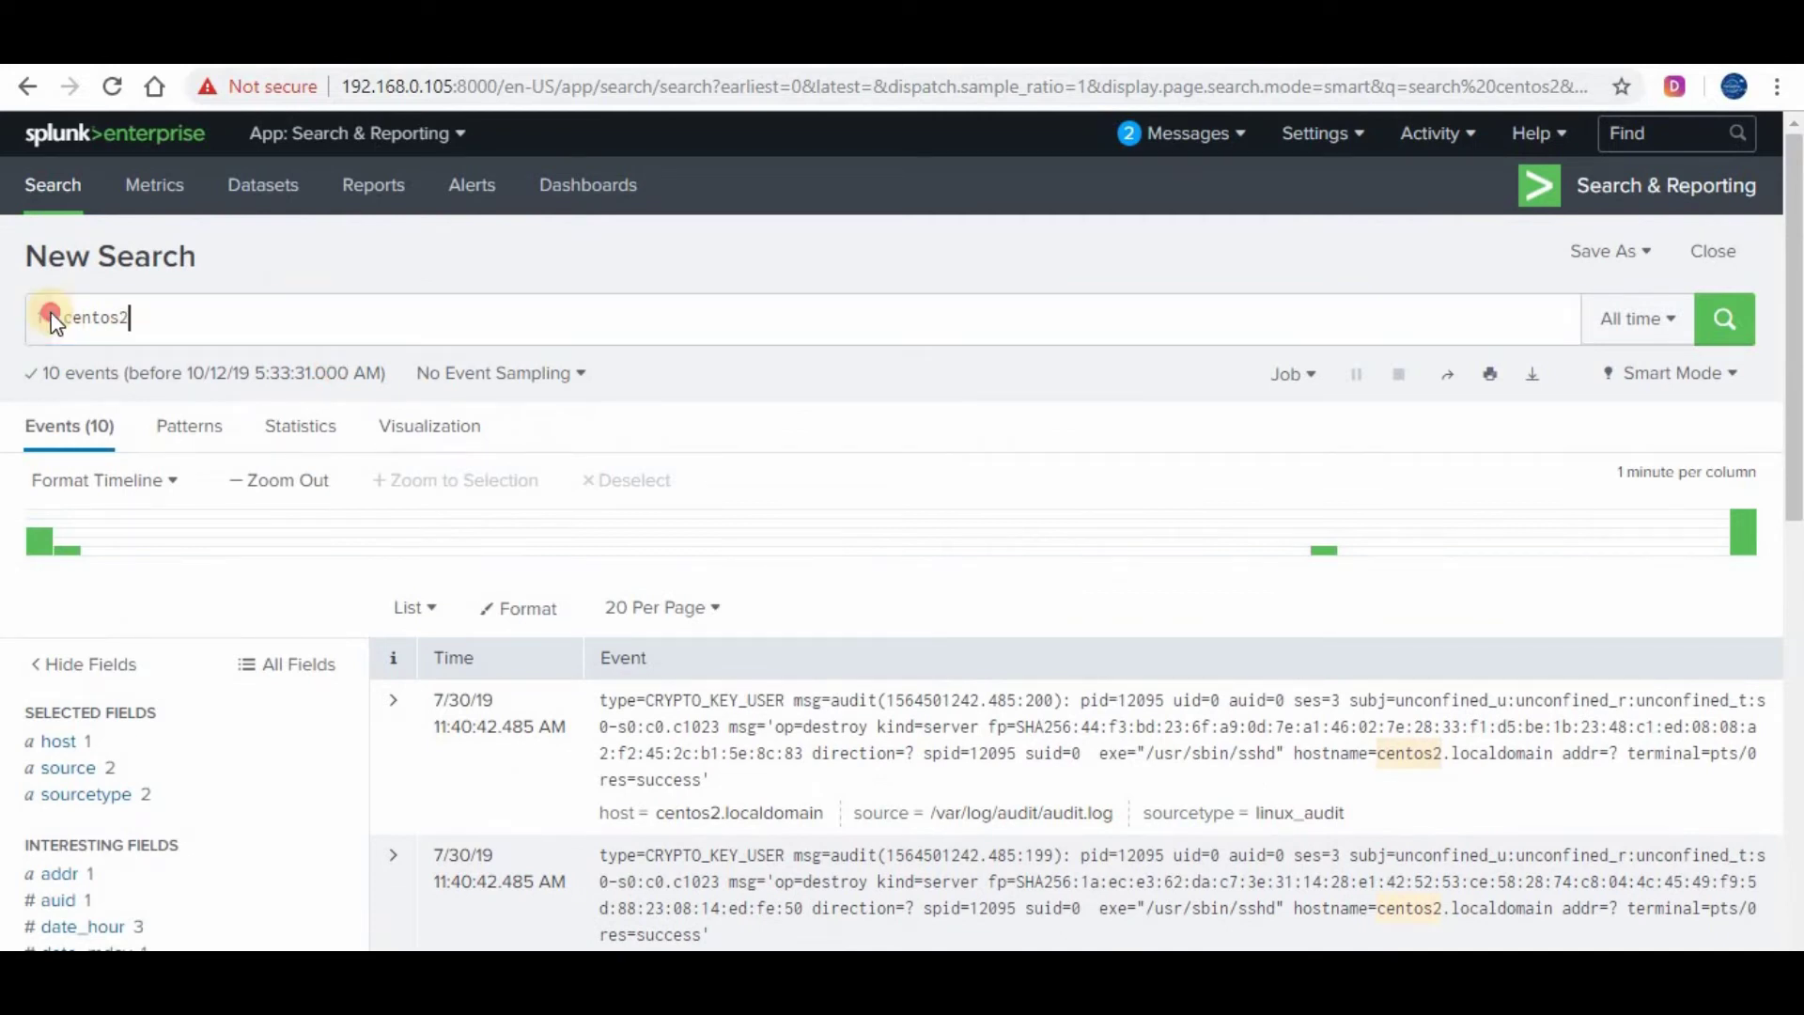
key("ctrl+v")
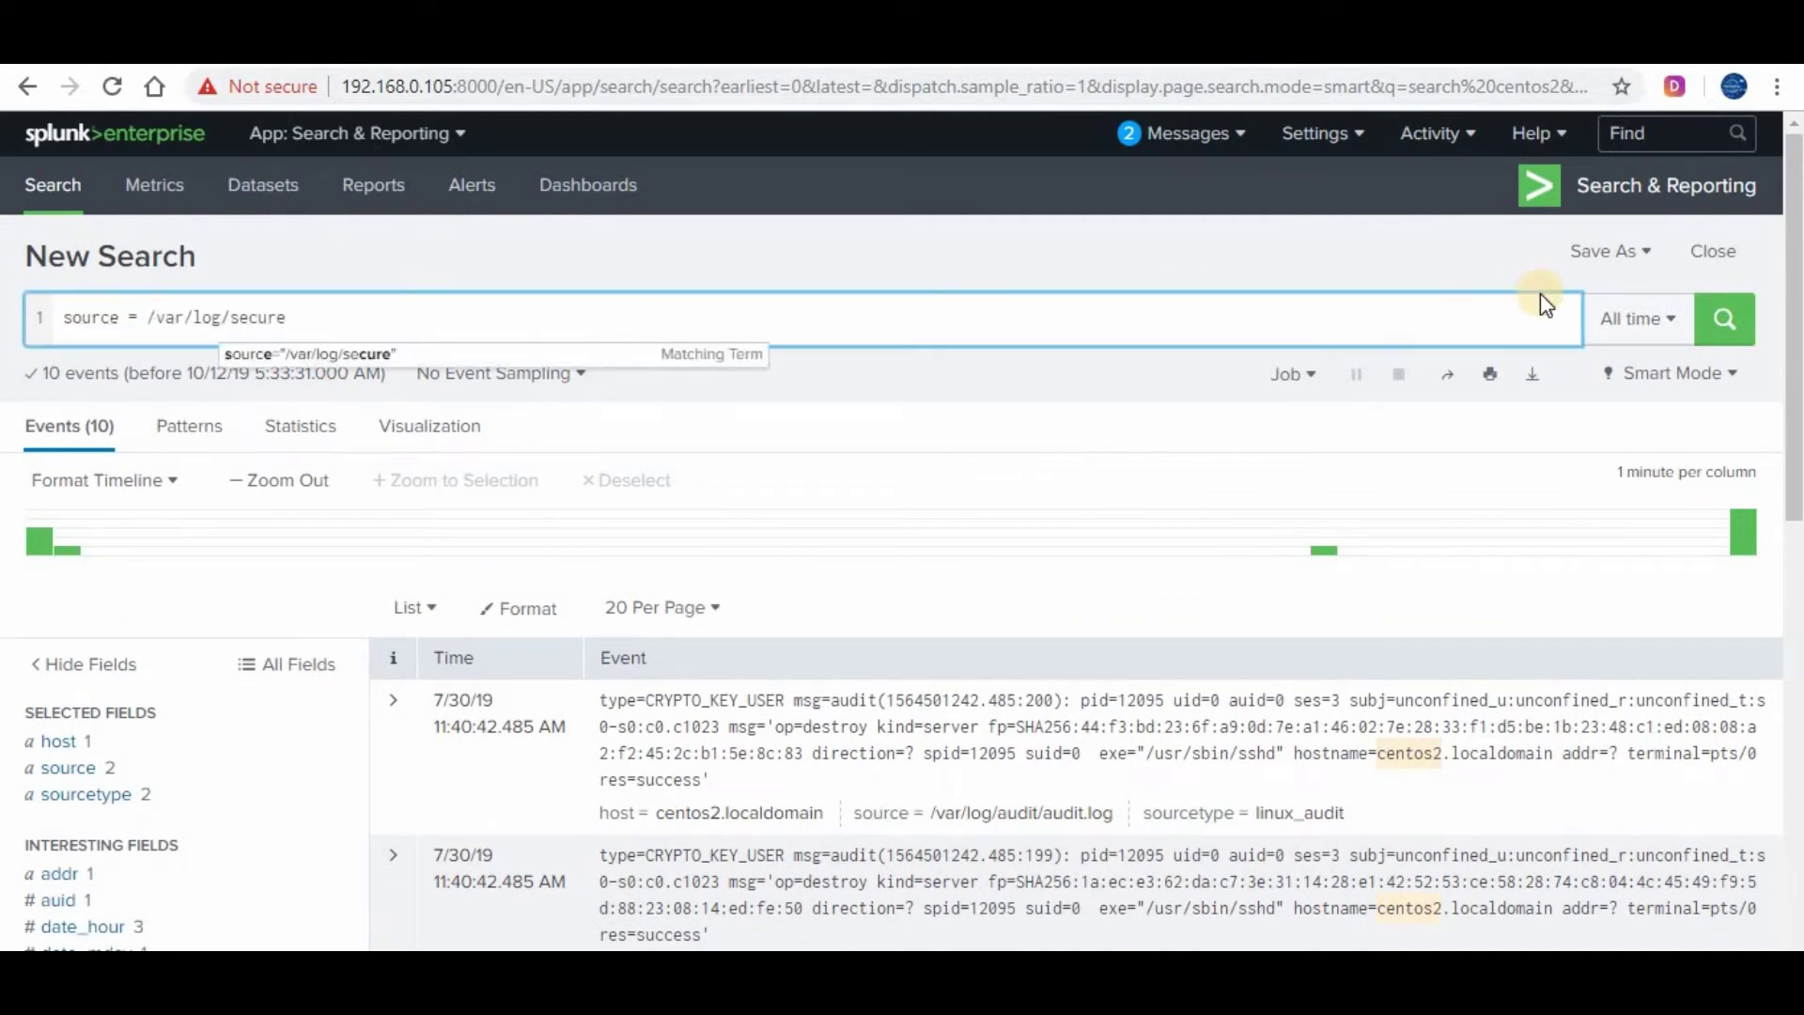
Correct the query to source="/var/log/secure" using the suggested matching term, remove the duplicate source text, and run the search.
left_click(763, 365)
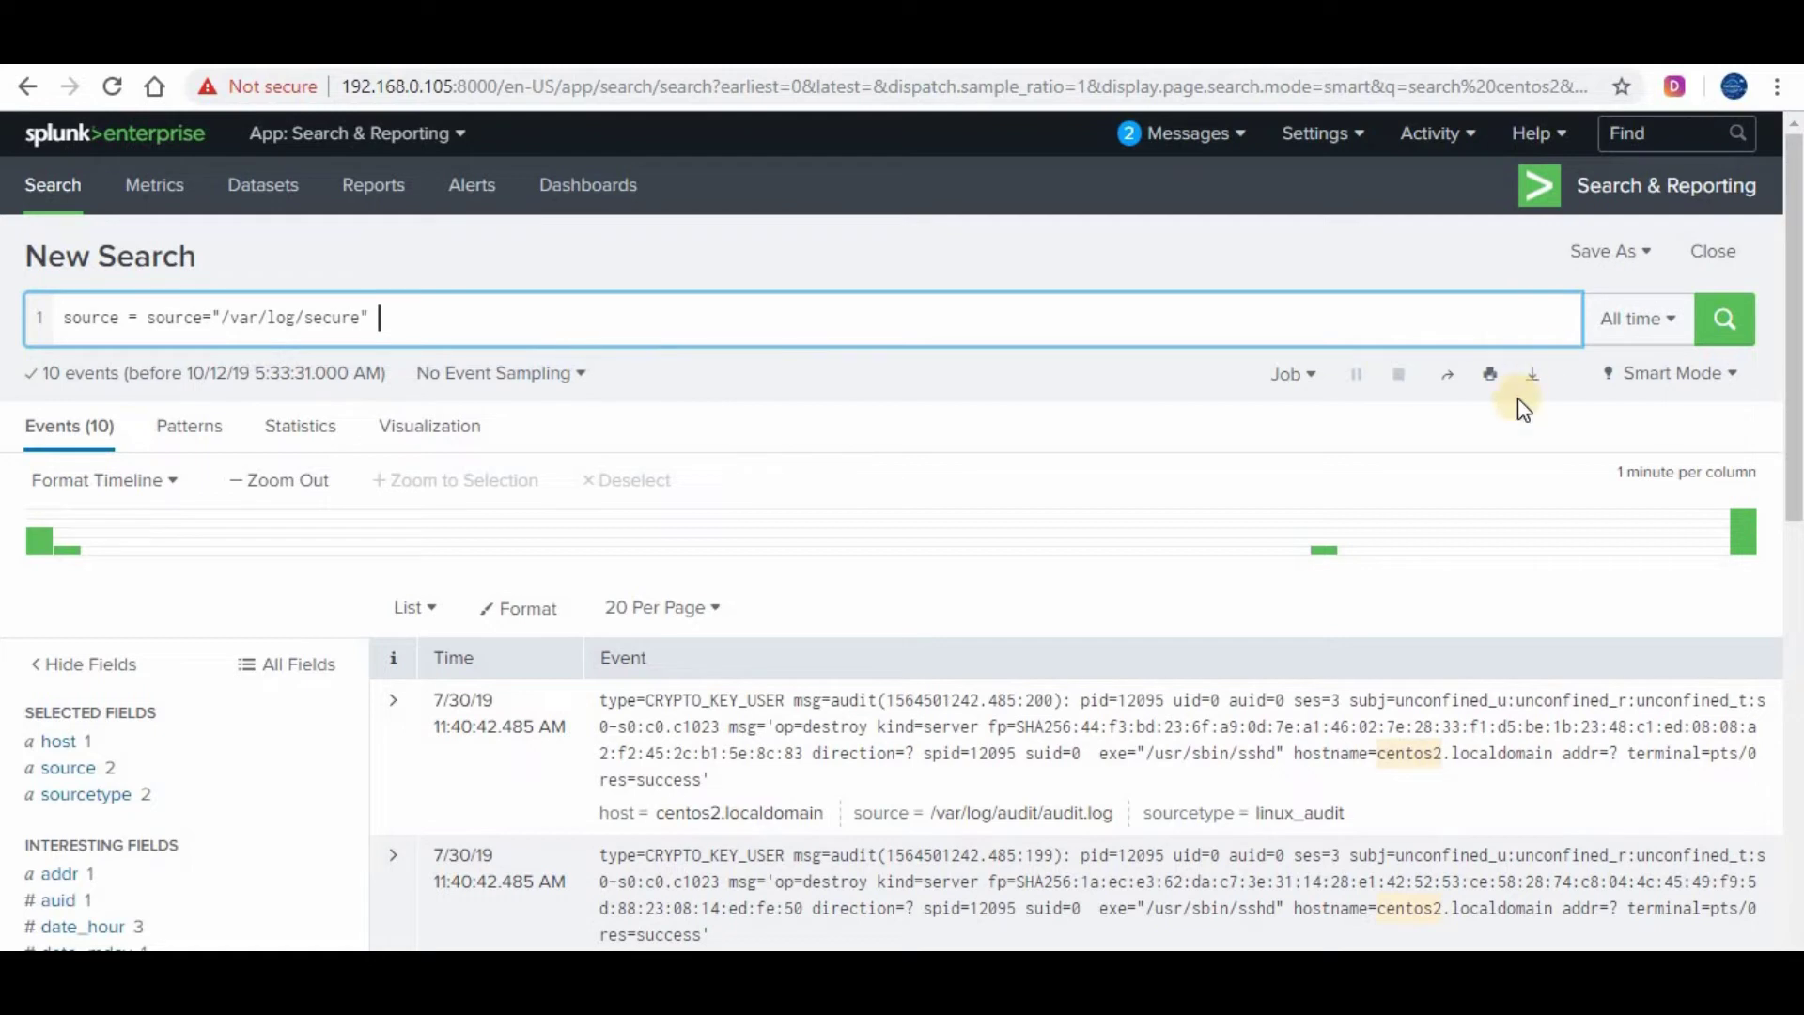
left_click_drag(146, 321, 25, 330)
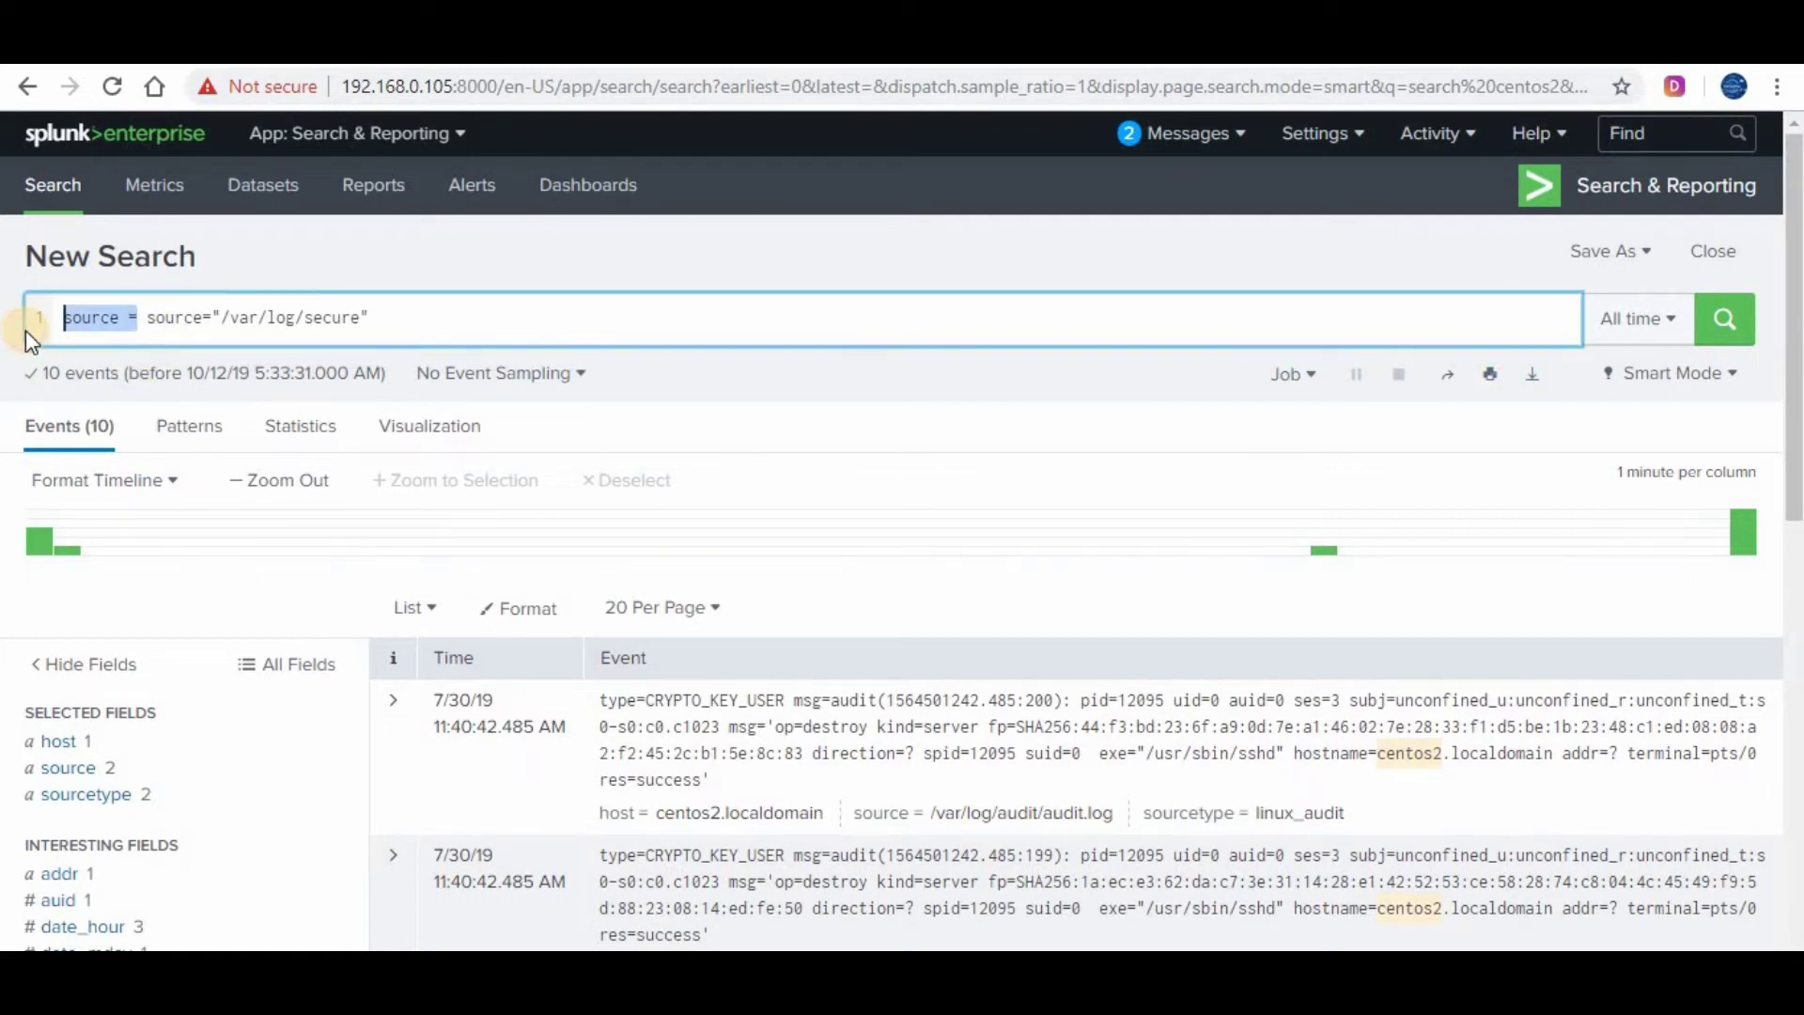
key("BackSpace")
key("Delete")
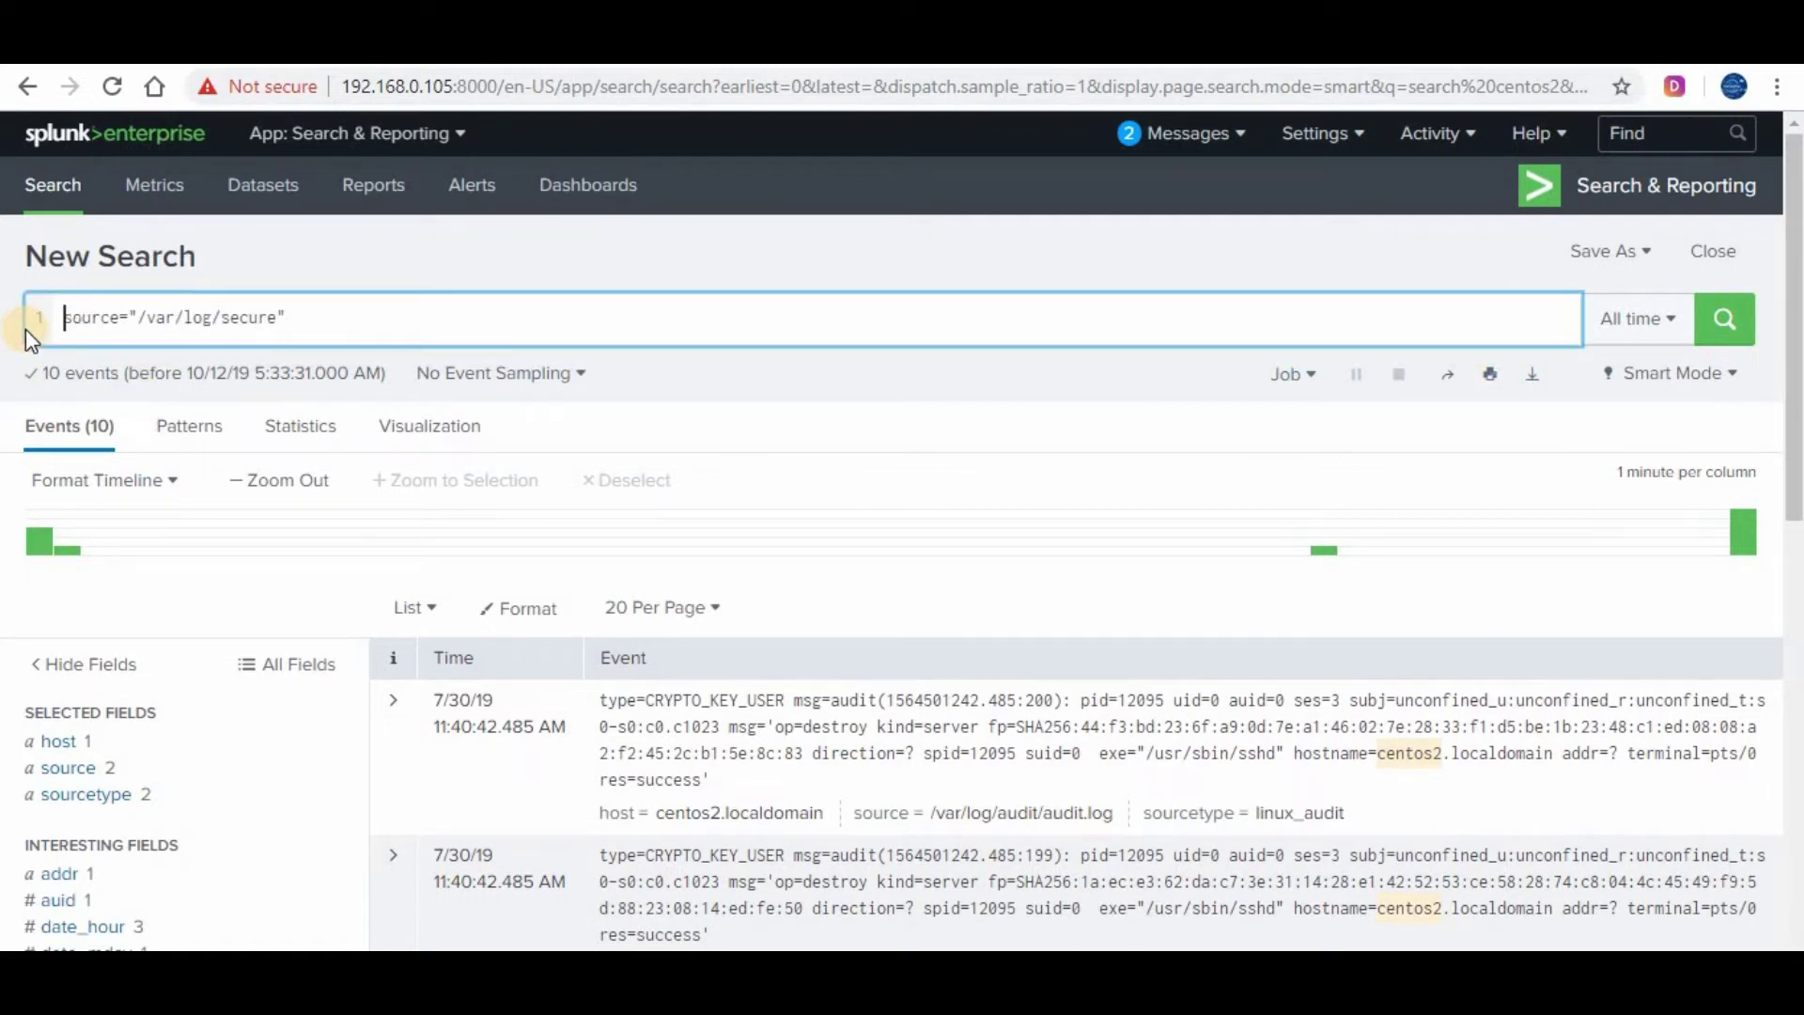
left_click(1732, 312)
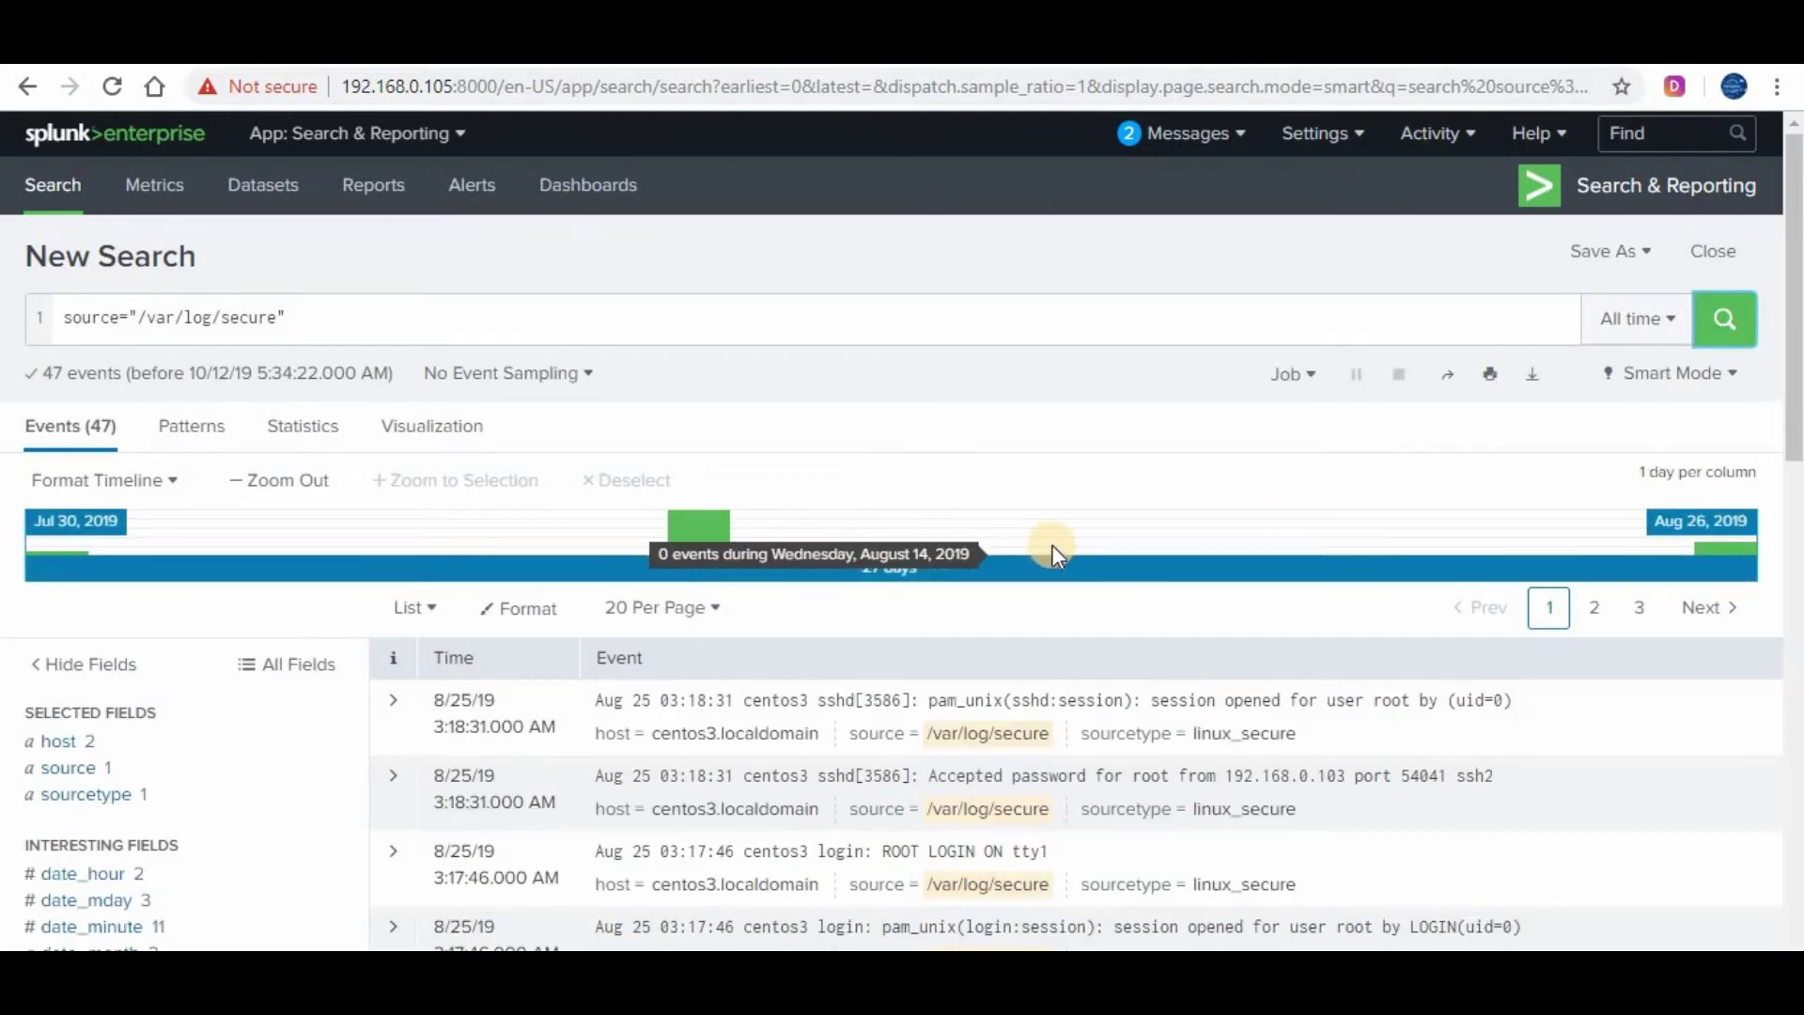
Skim the /var/log/secure events, append accepted password for root to the query, and run the search.
scroll(1048, 559, "down", 2)
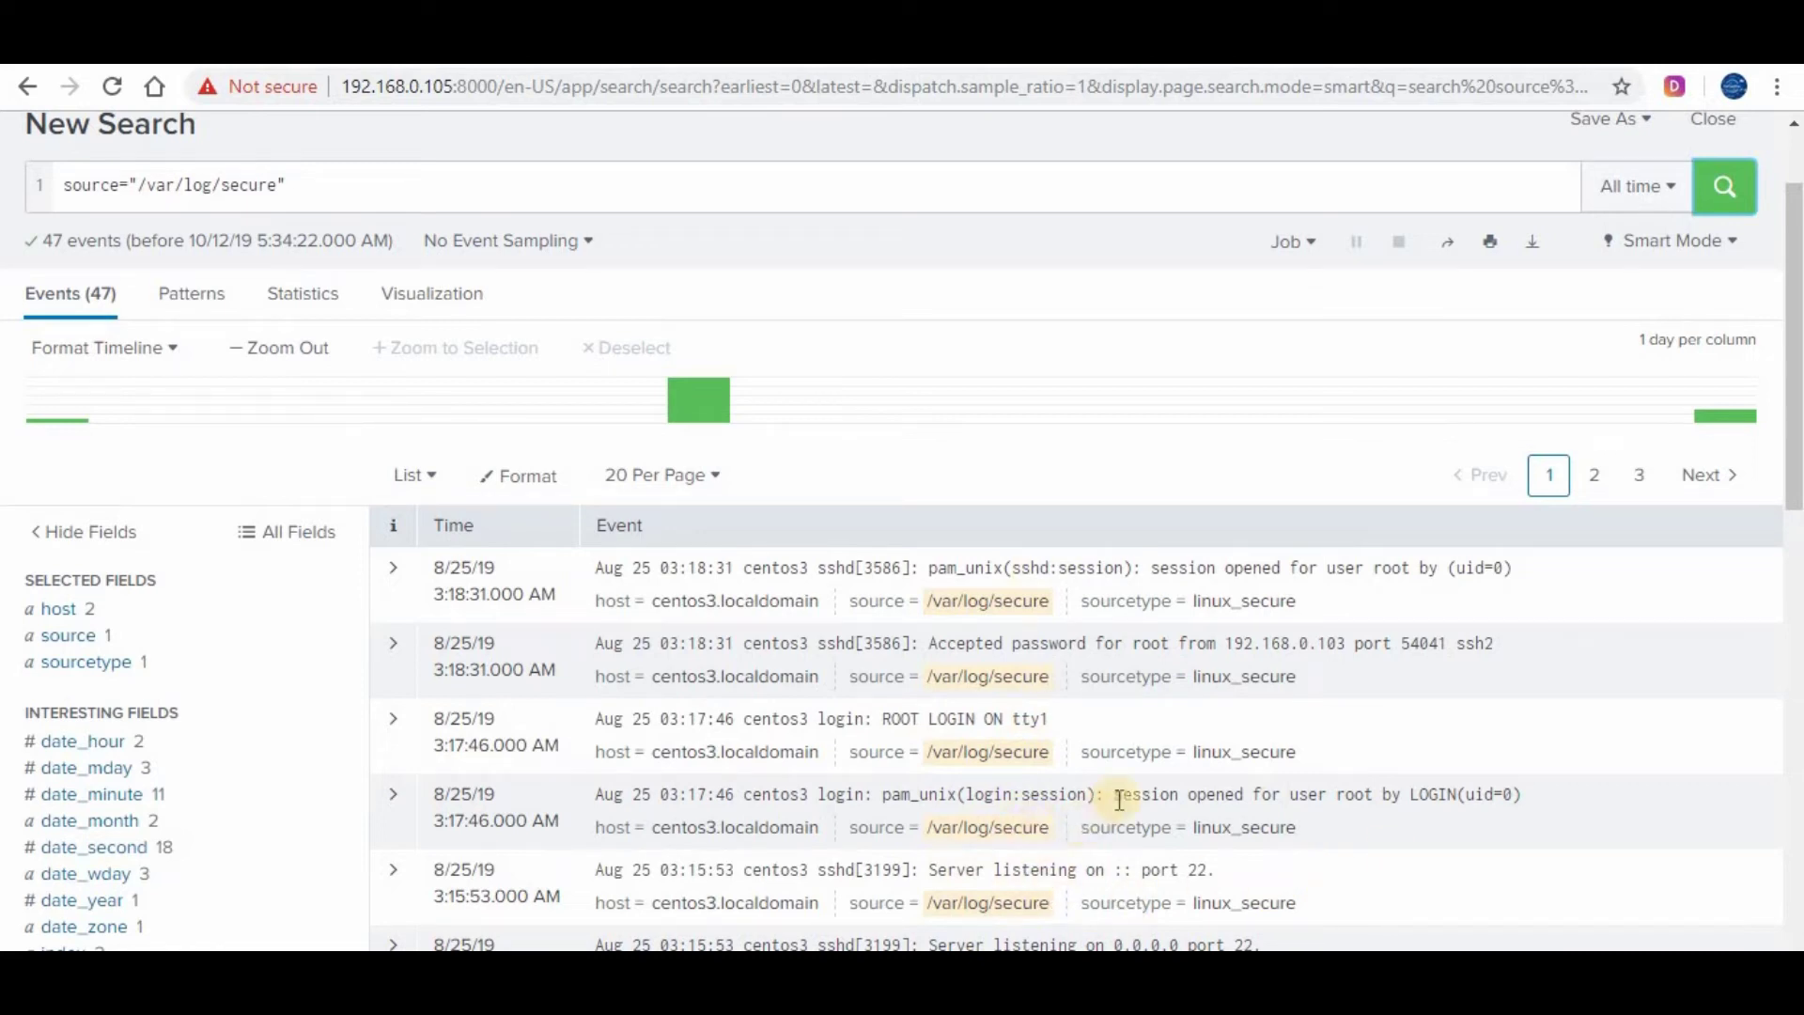
scroll(1123, 810, "down", 2)
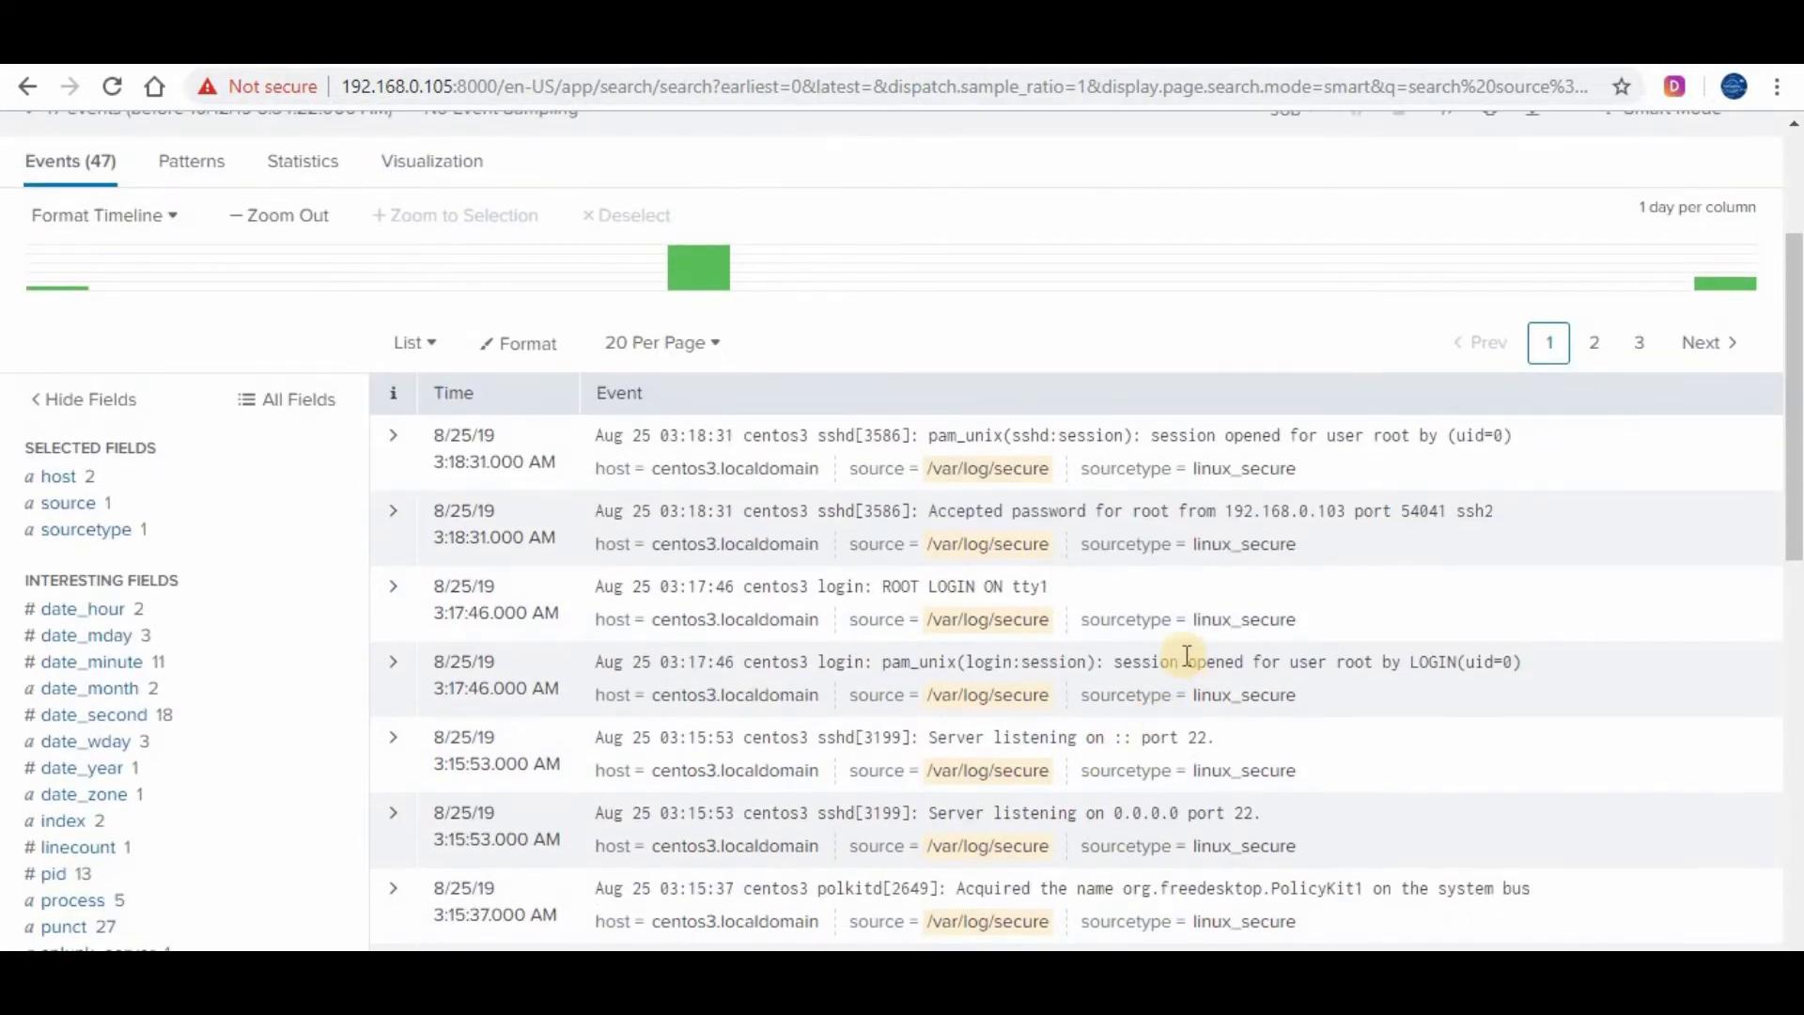
scroll(1187, 655, "up", 2)
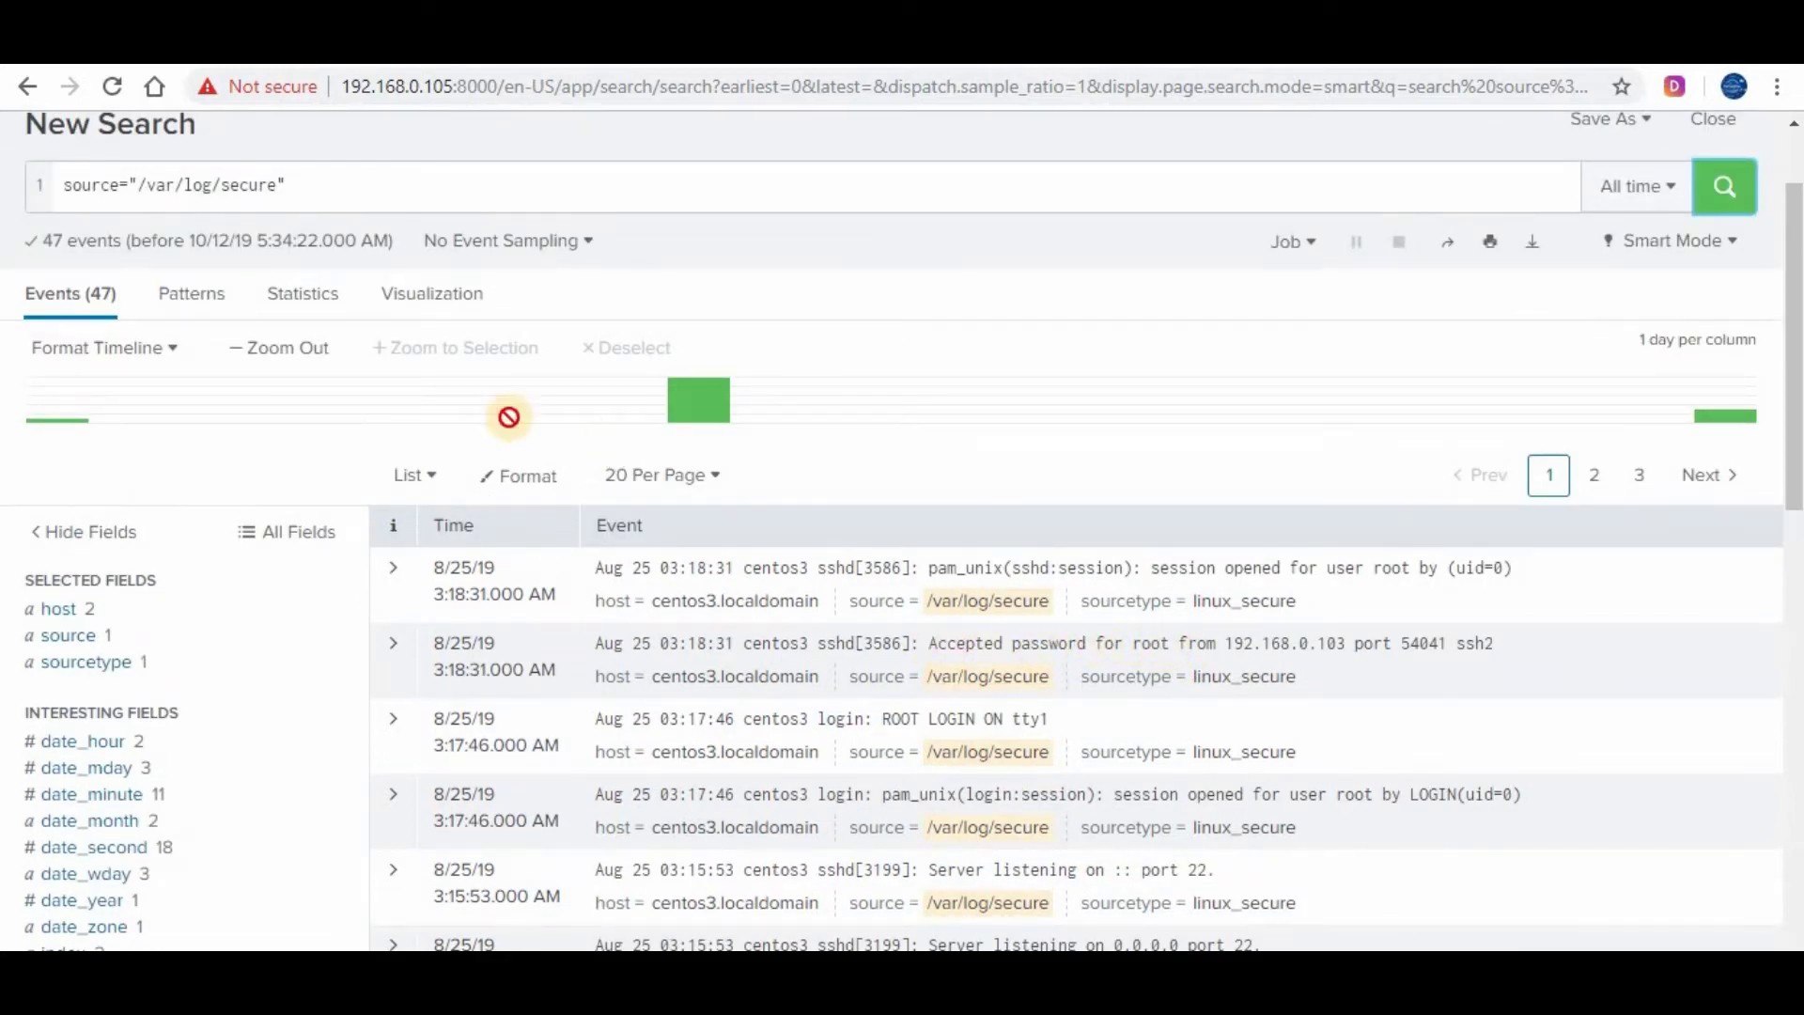
scroll(371, 314, "up", 2)
left_click(386, 340)
type("a")
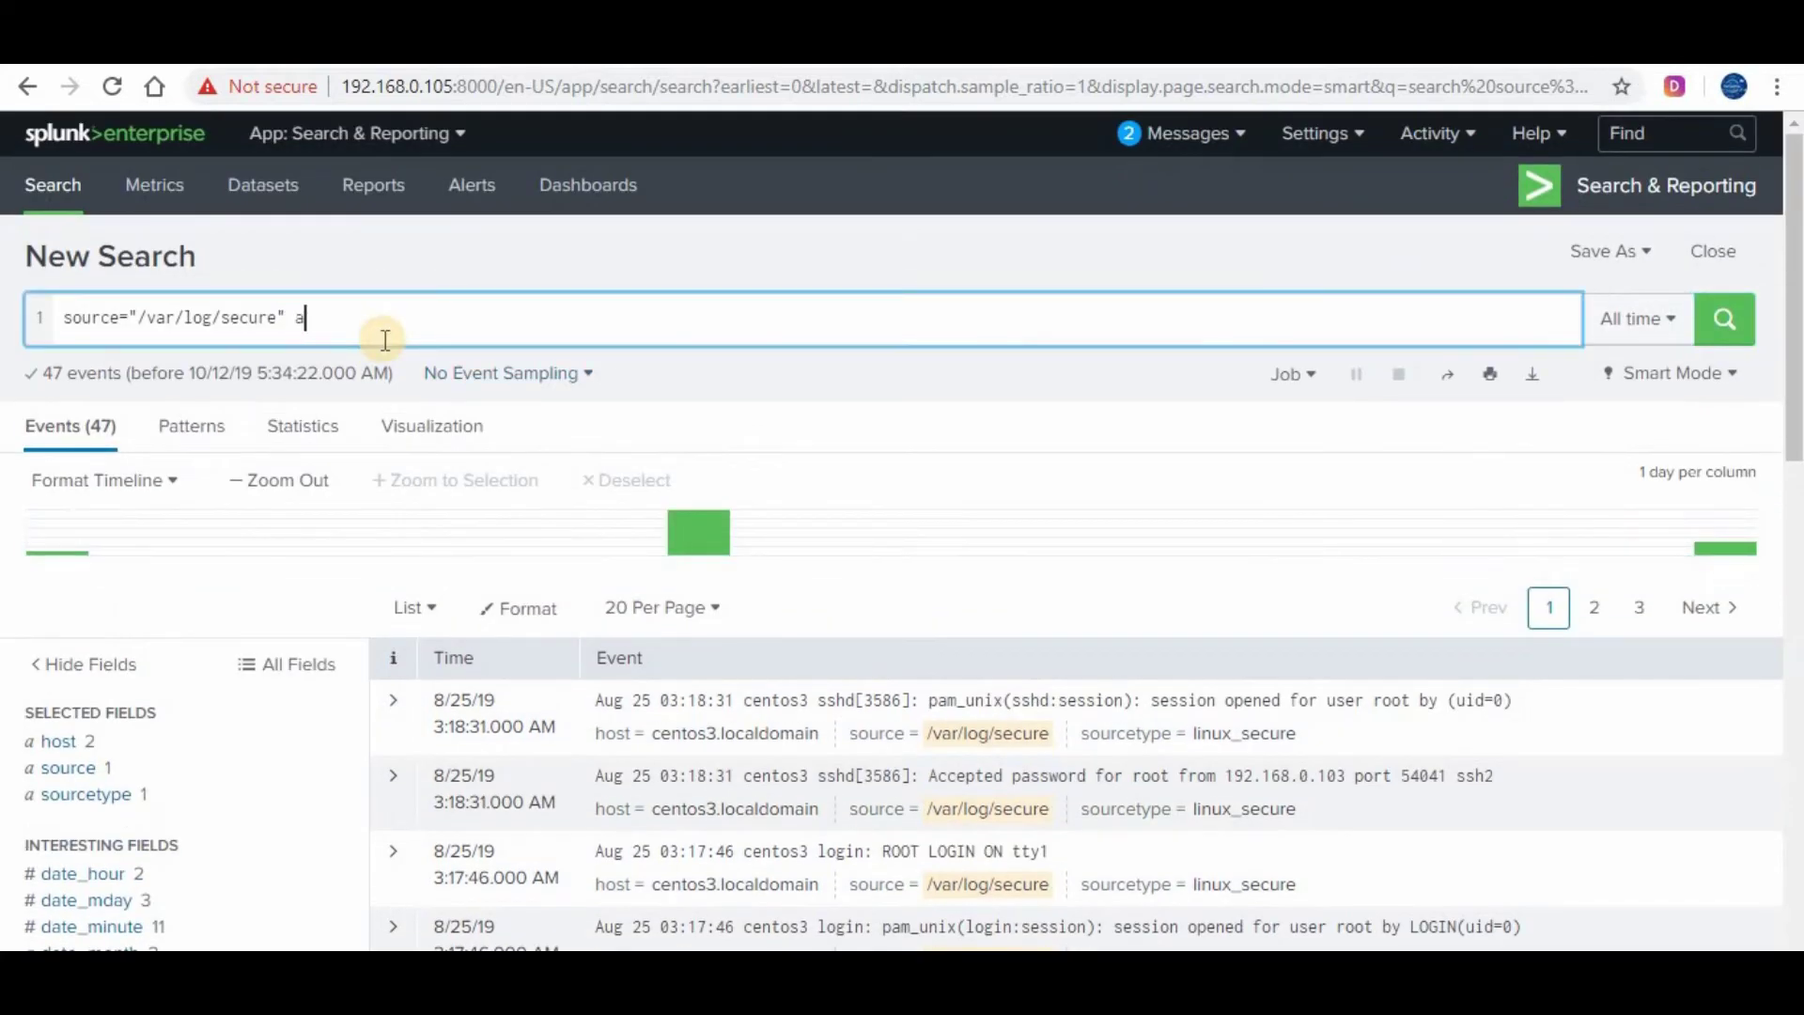
type("ccepted pas")
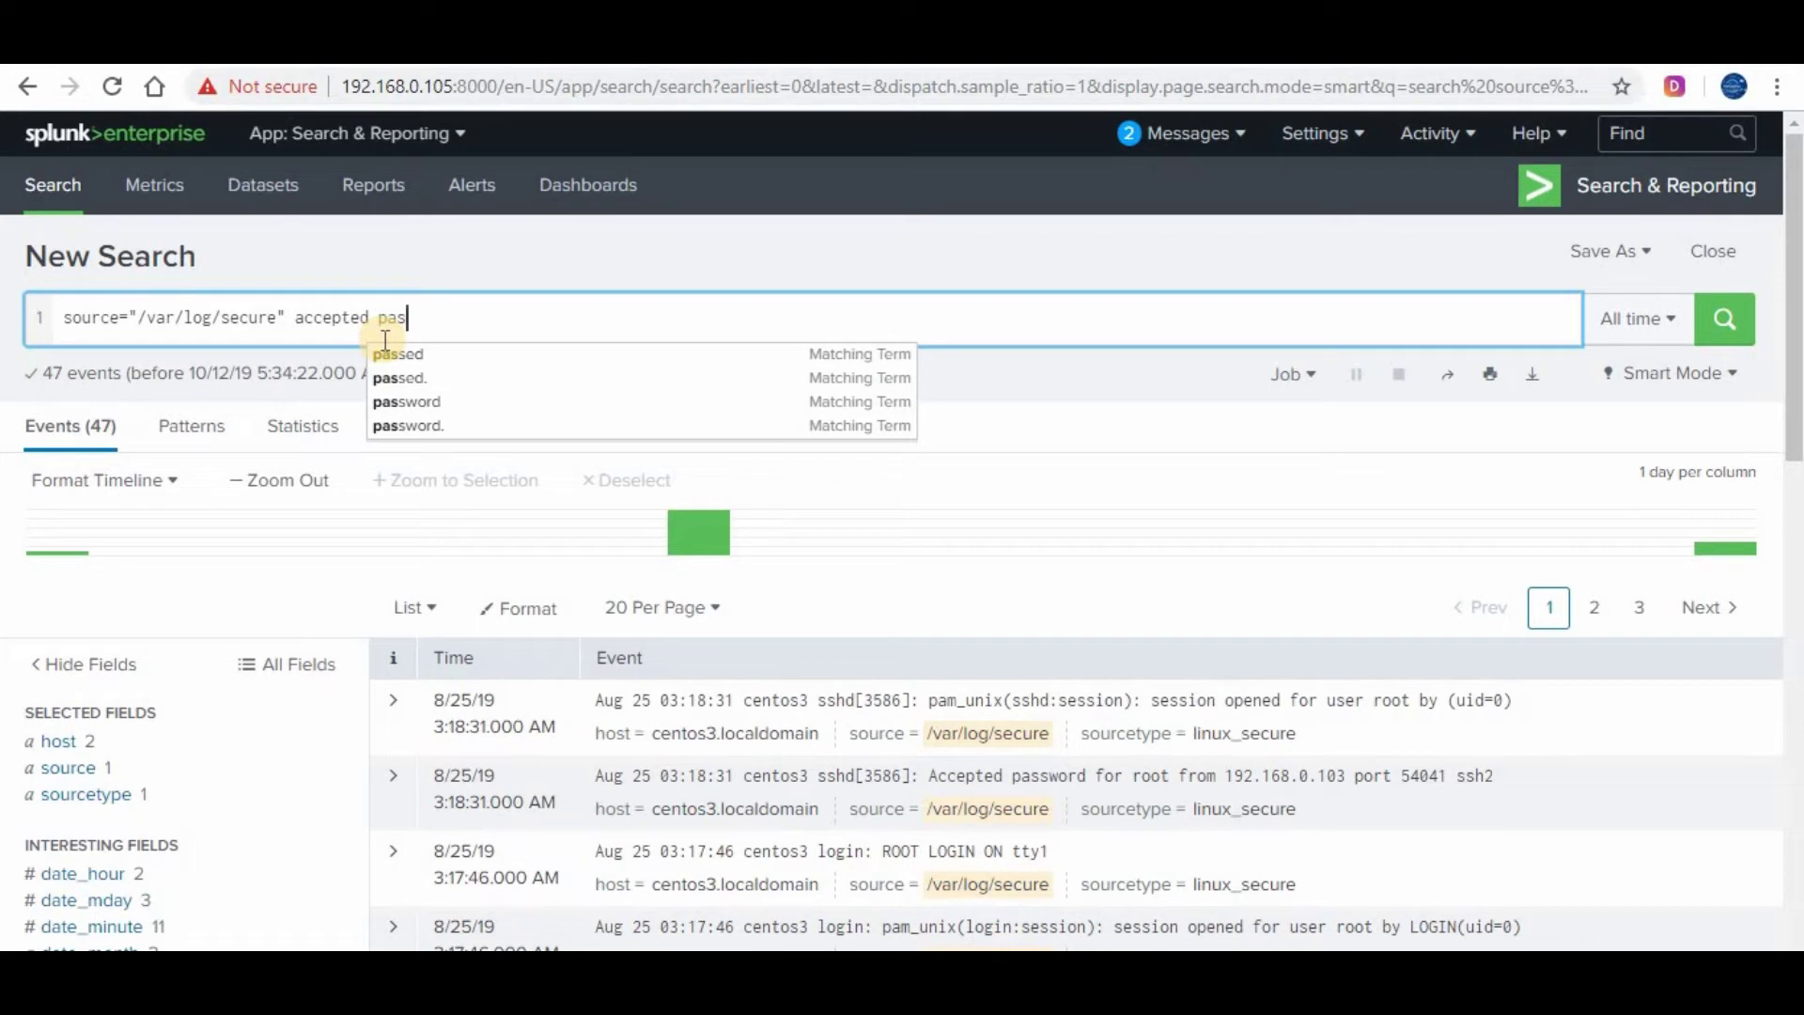
type("sword for ")
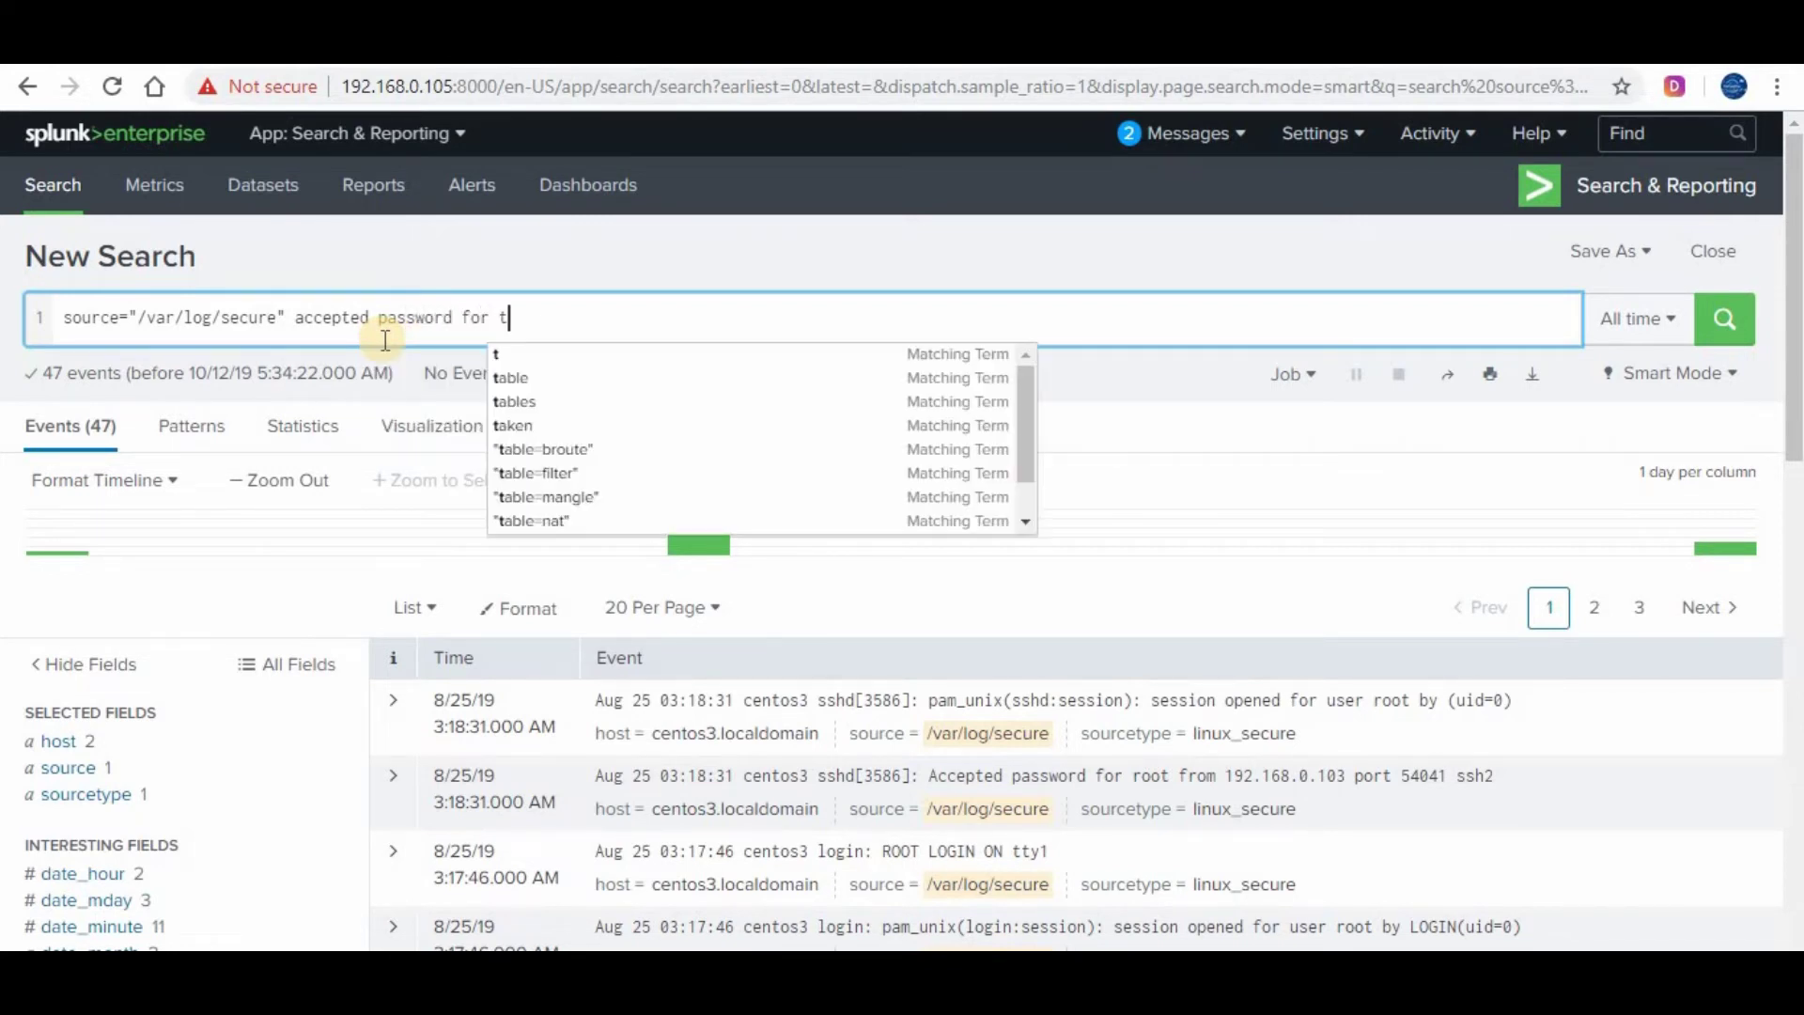
type("root")
key("Return")
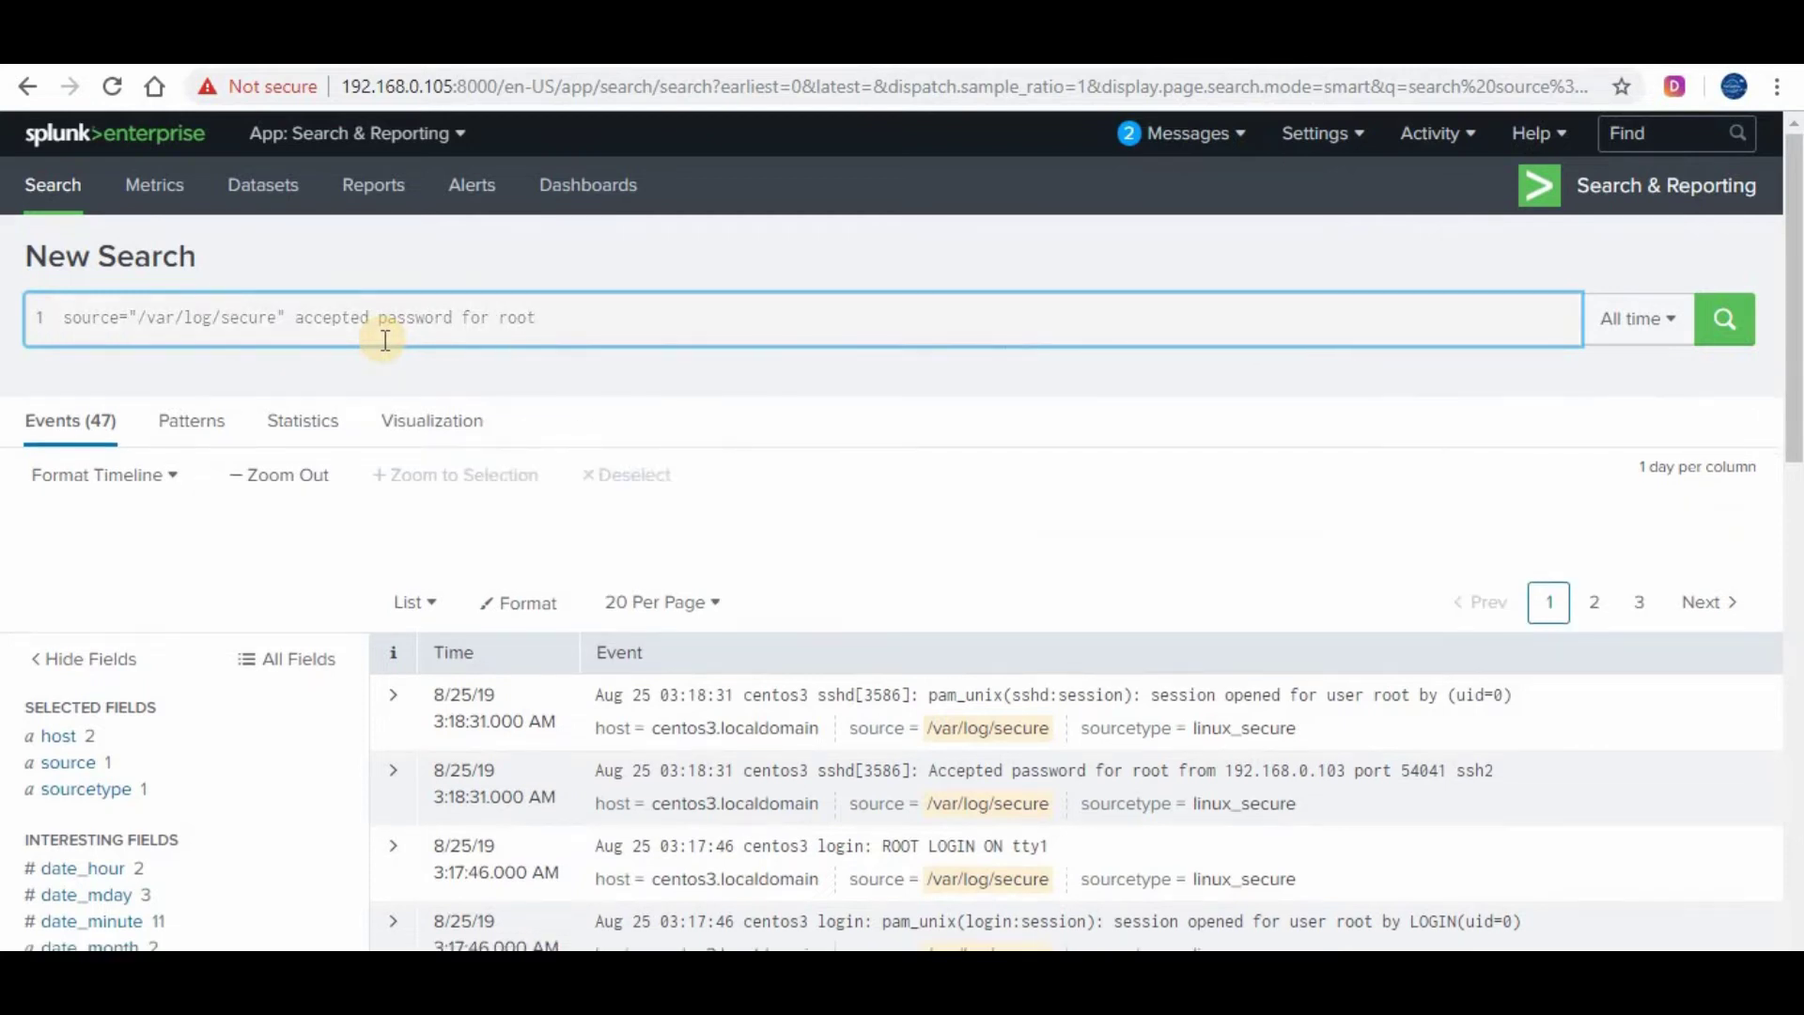
Check the accepted root login events, append 3452 to the query, and run the search.
scroll(1091, 496, "down", 4)
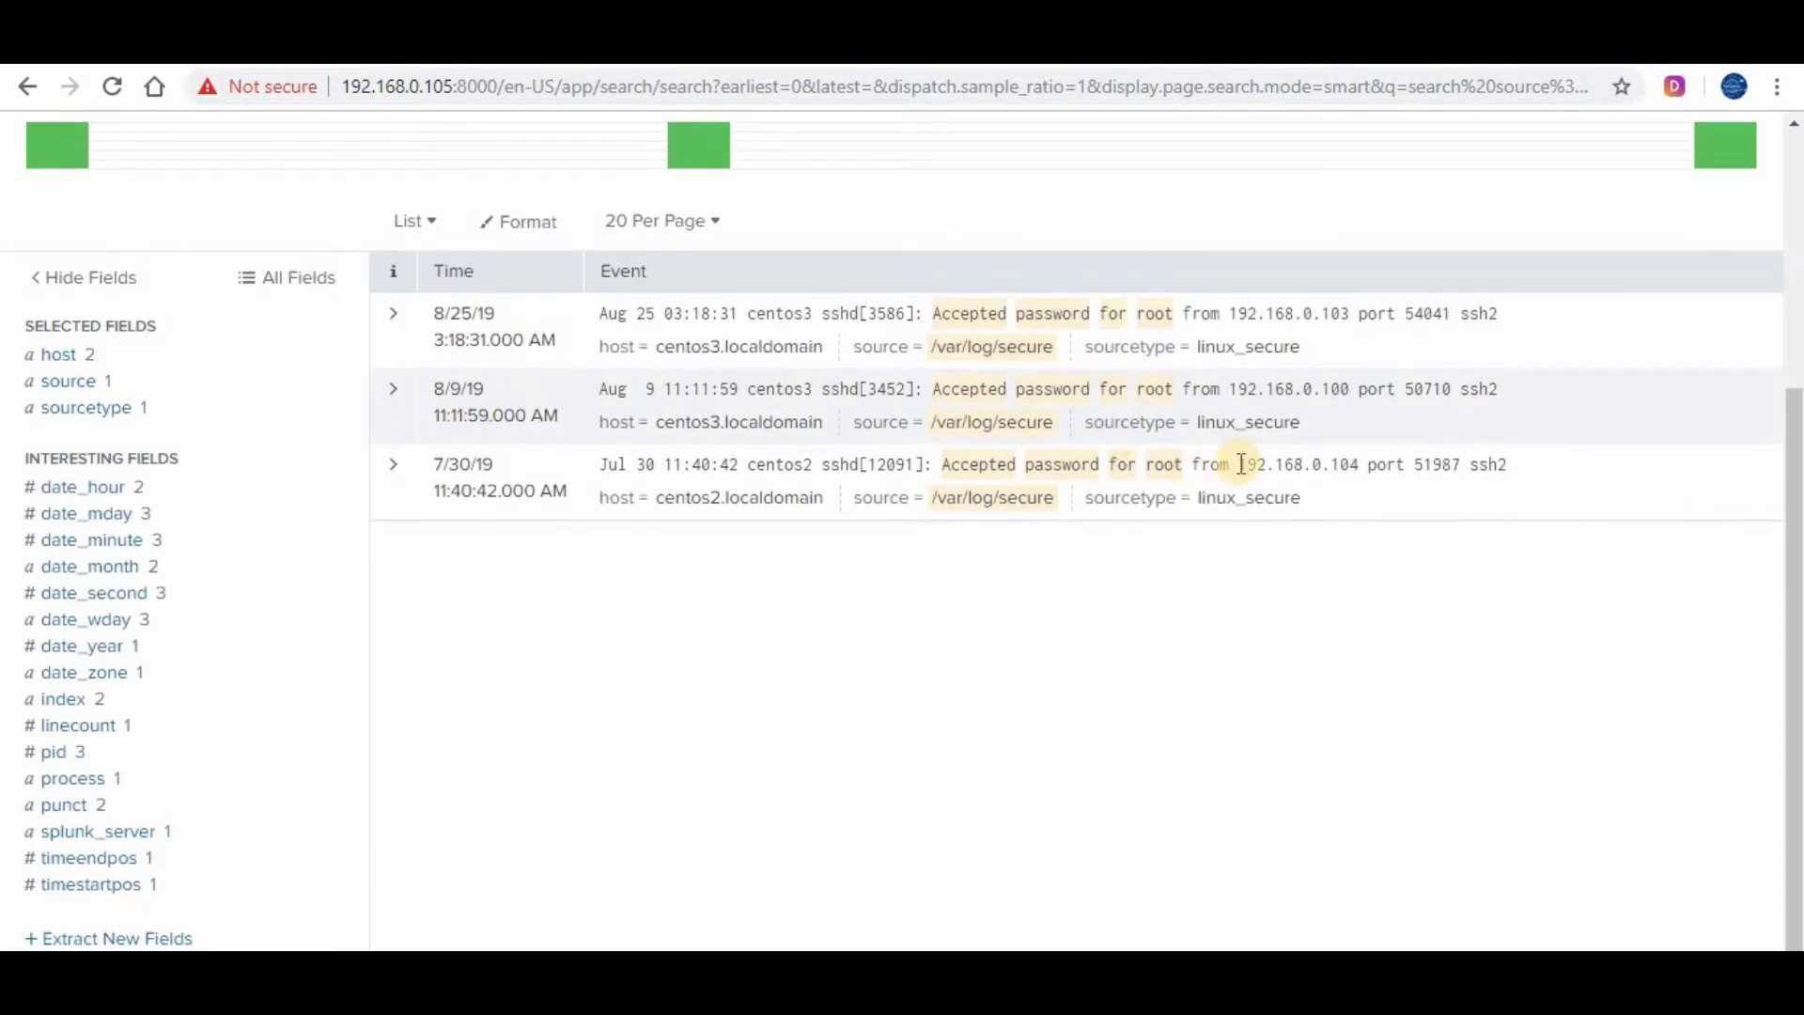
scroll(1350, 483, "up", 2)
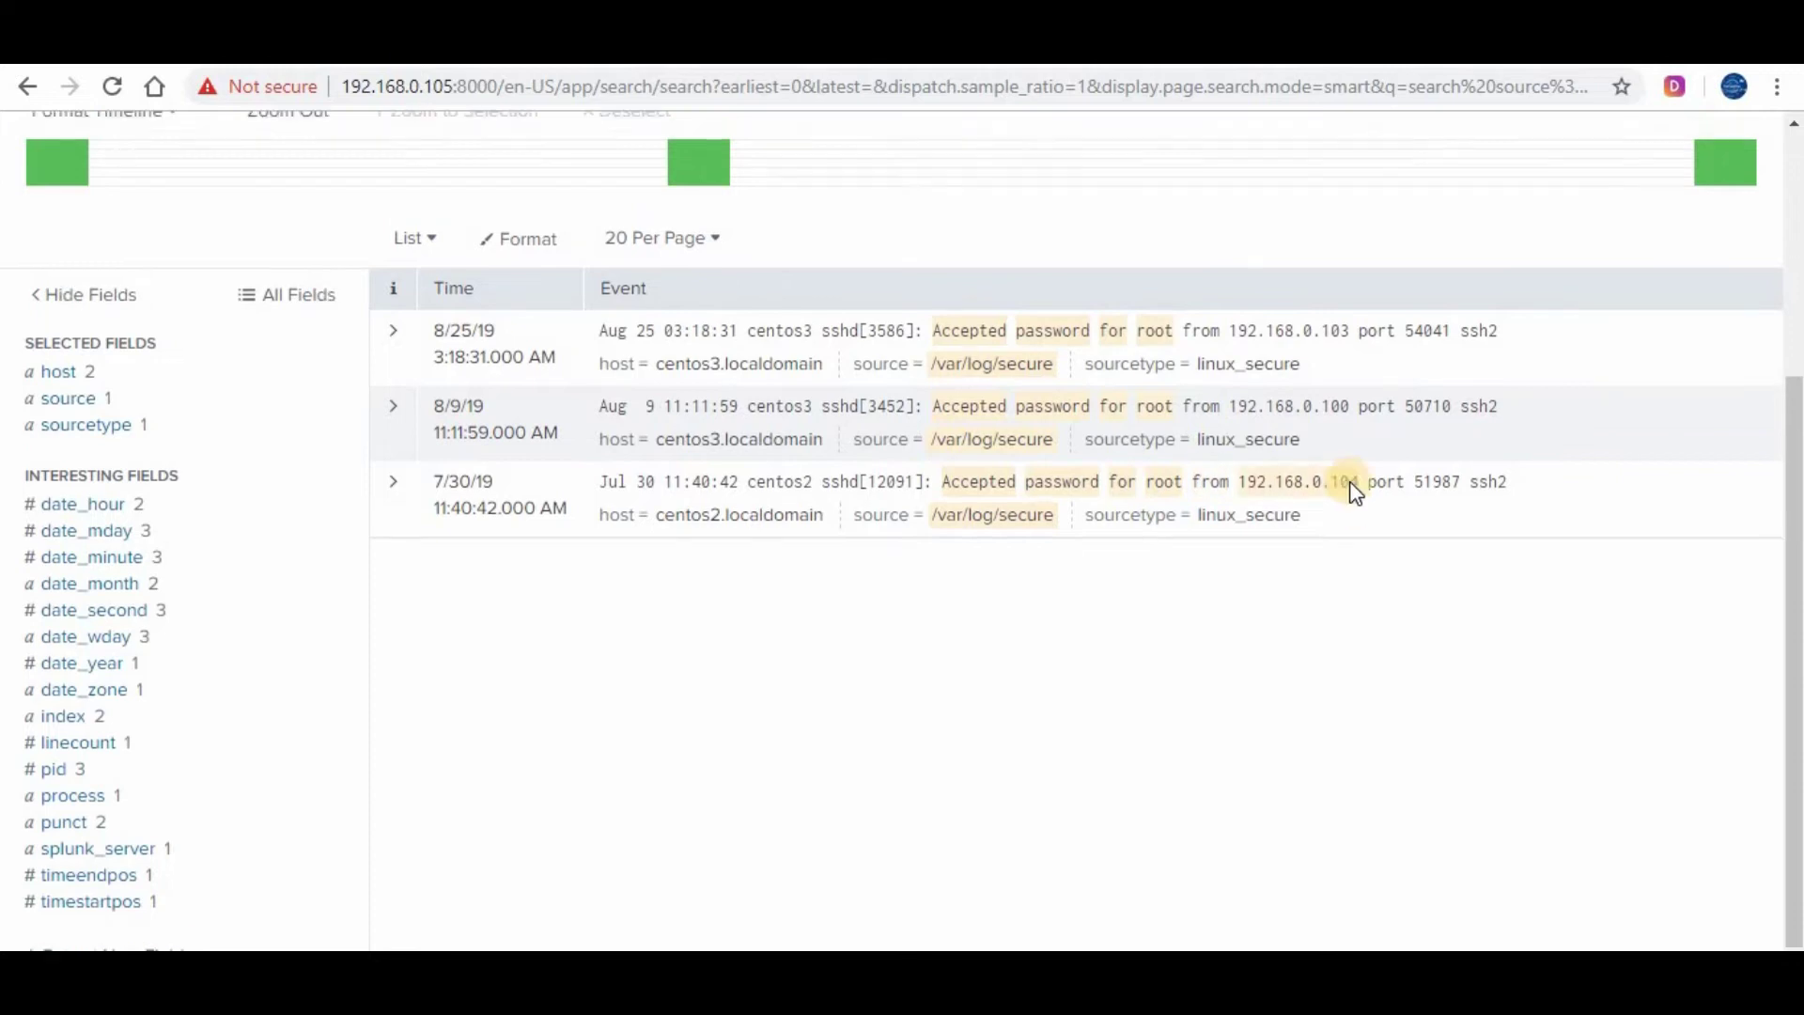
scroll(1267, 626, "up", 2)
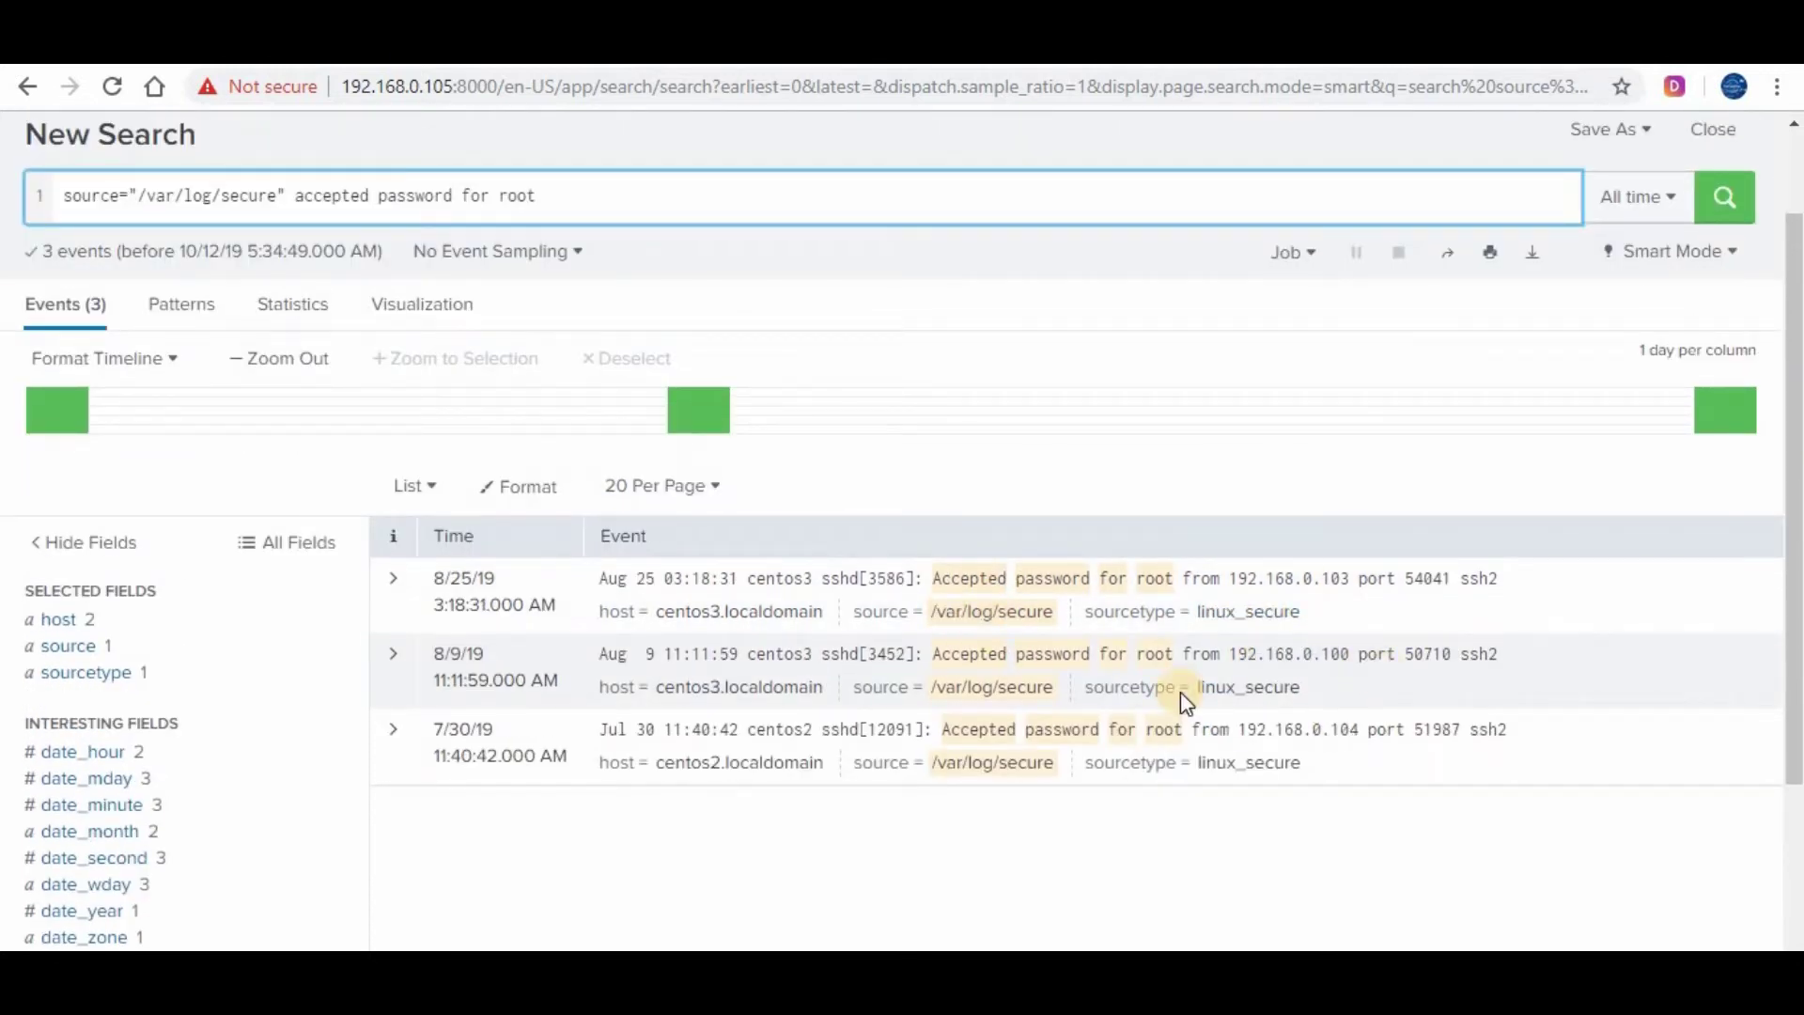
scroll(1149, 697, "up", 2)
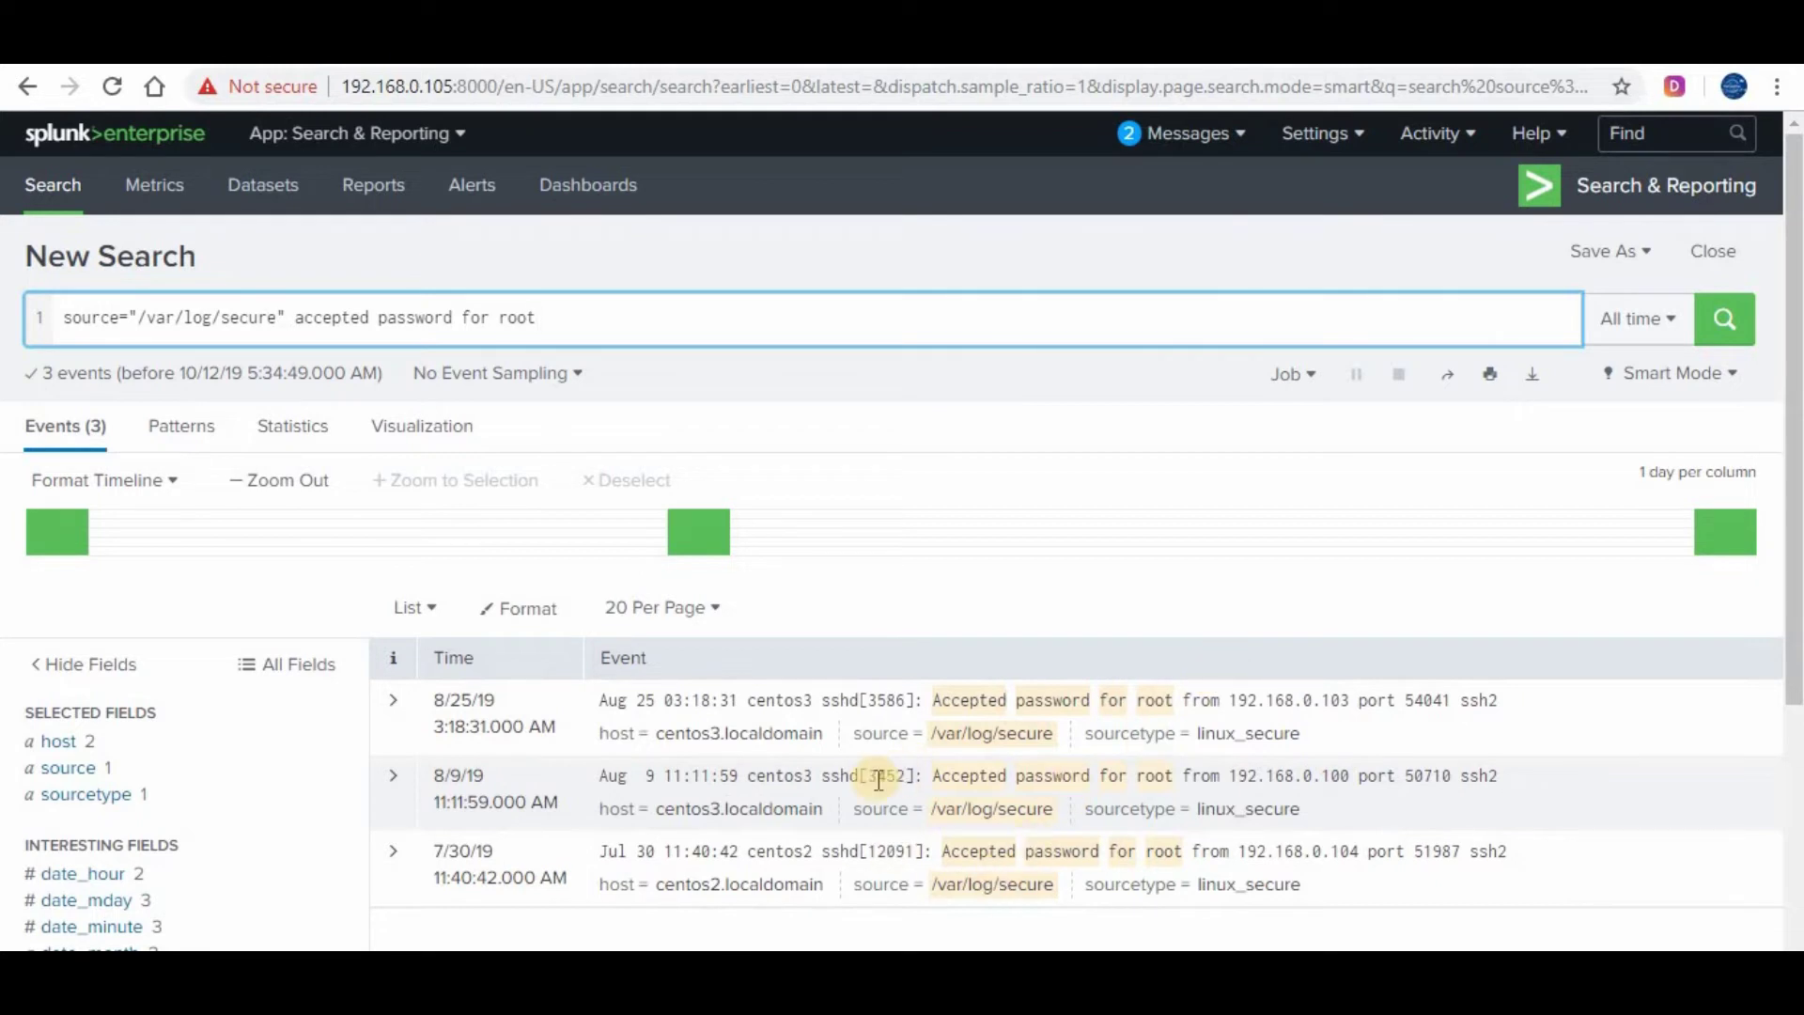
left_click(626, 324)
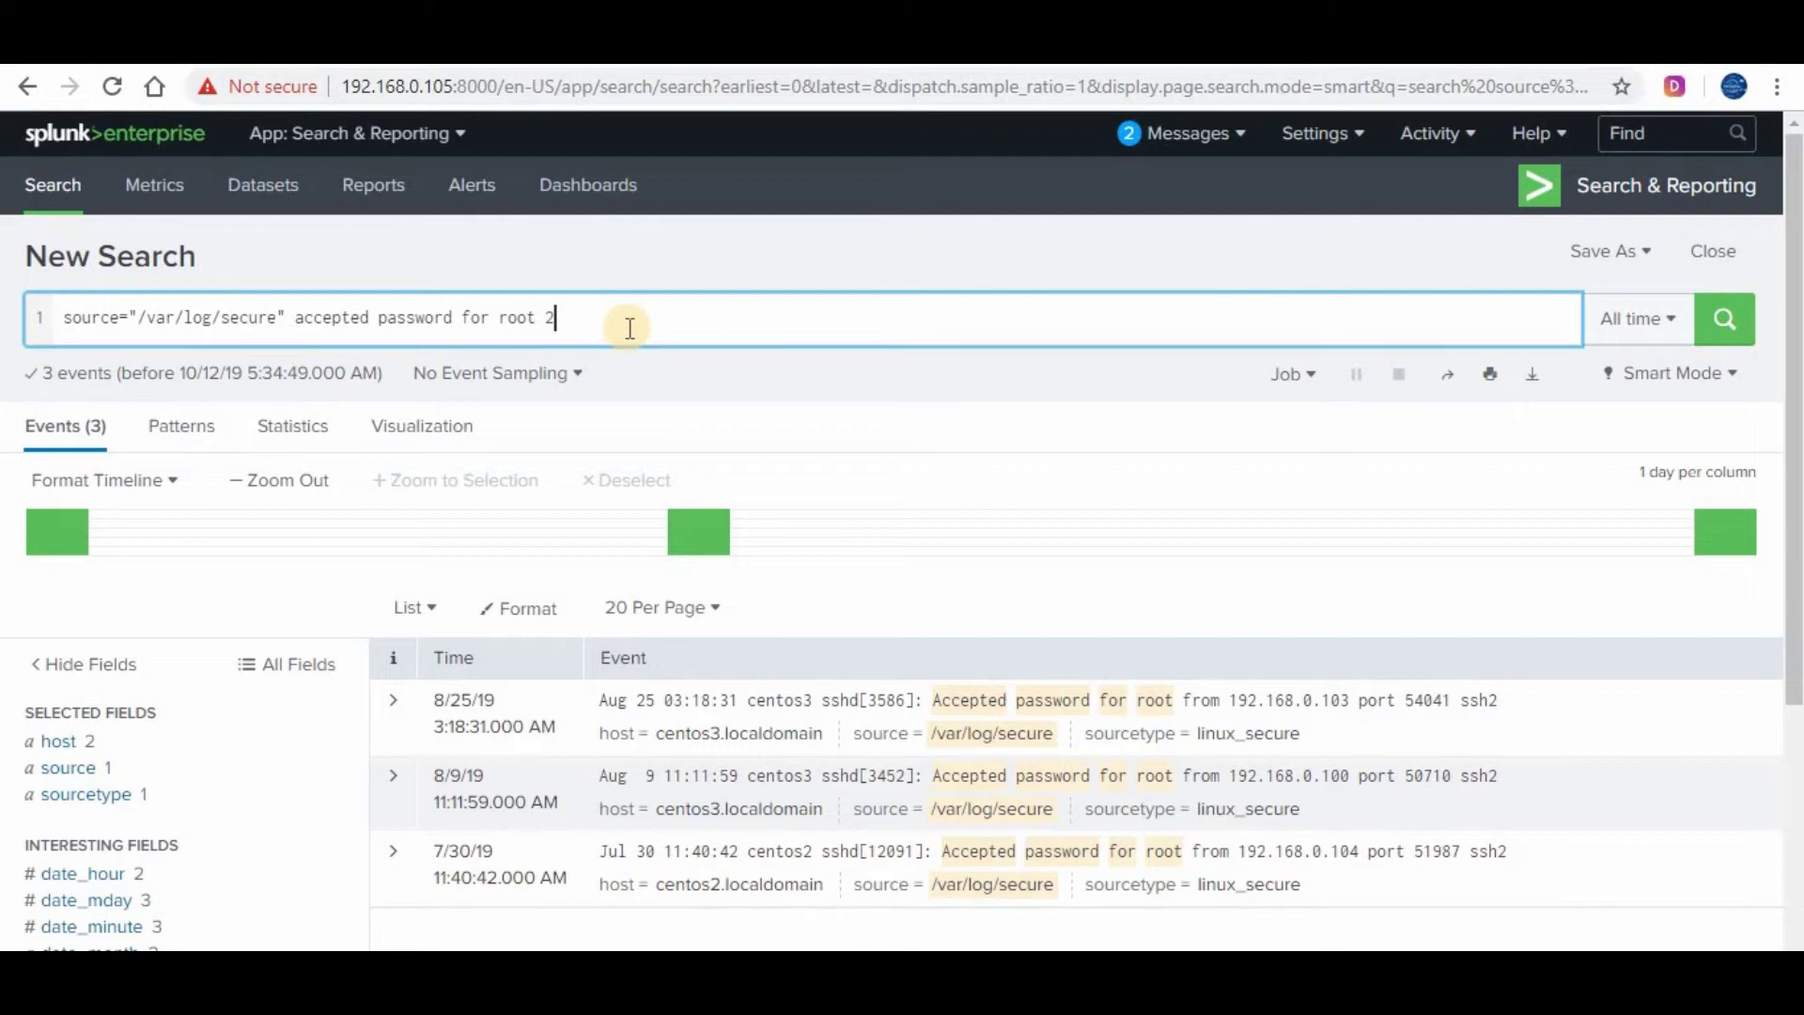
type("3453")
key("BackSpace")
type("2")
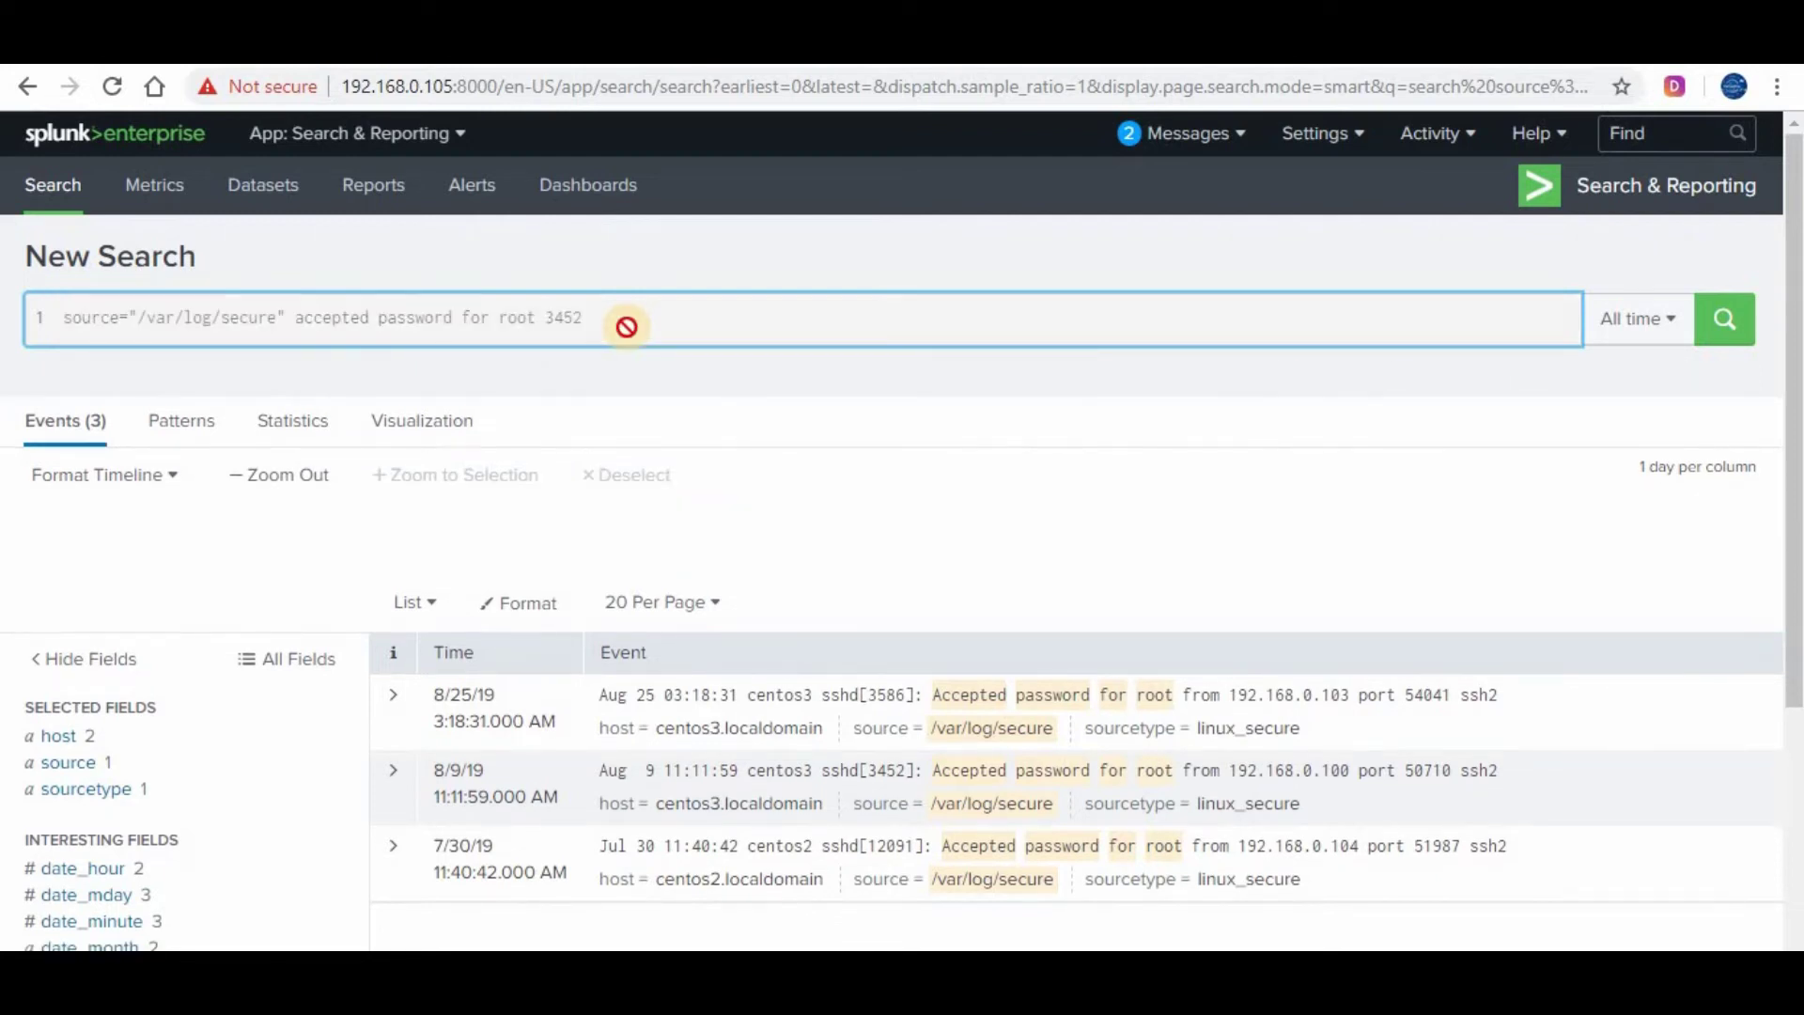
key("Return")
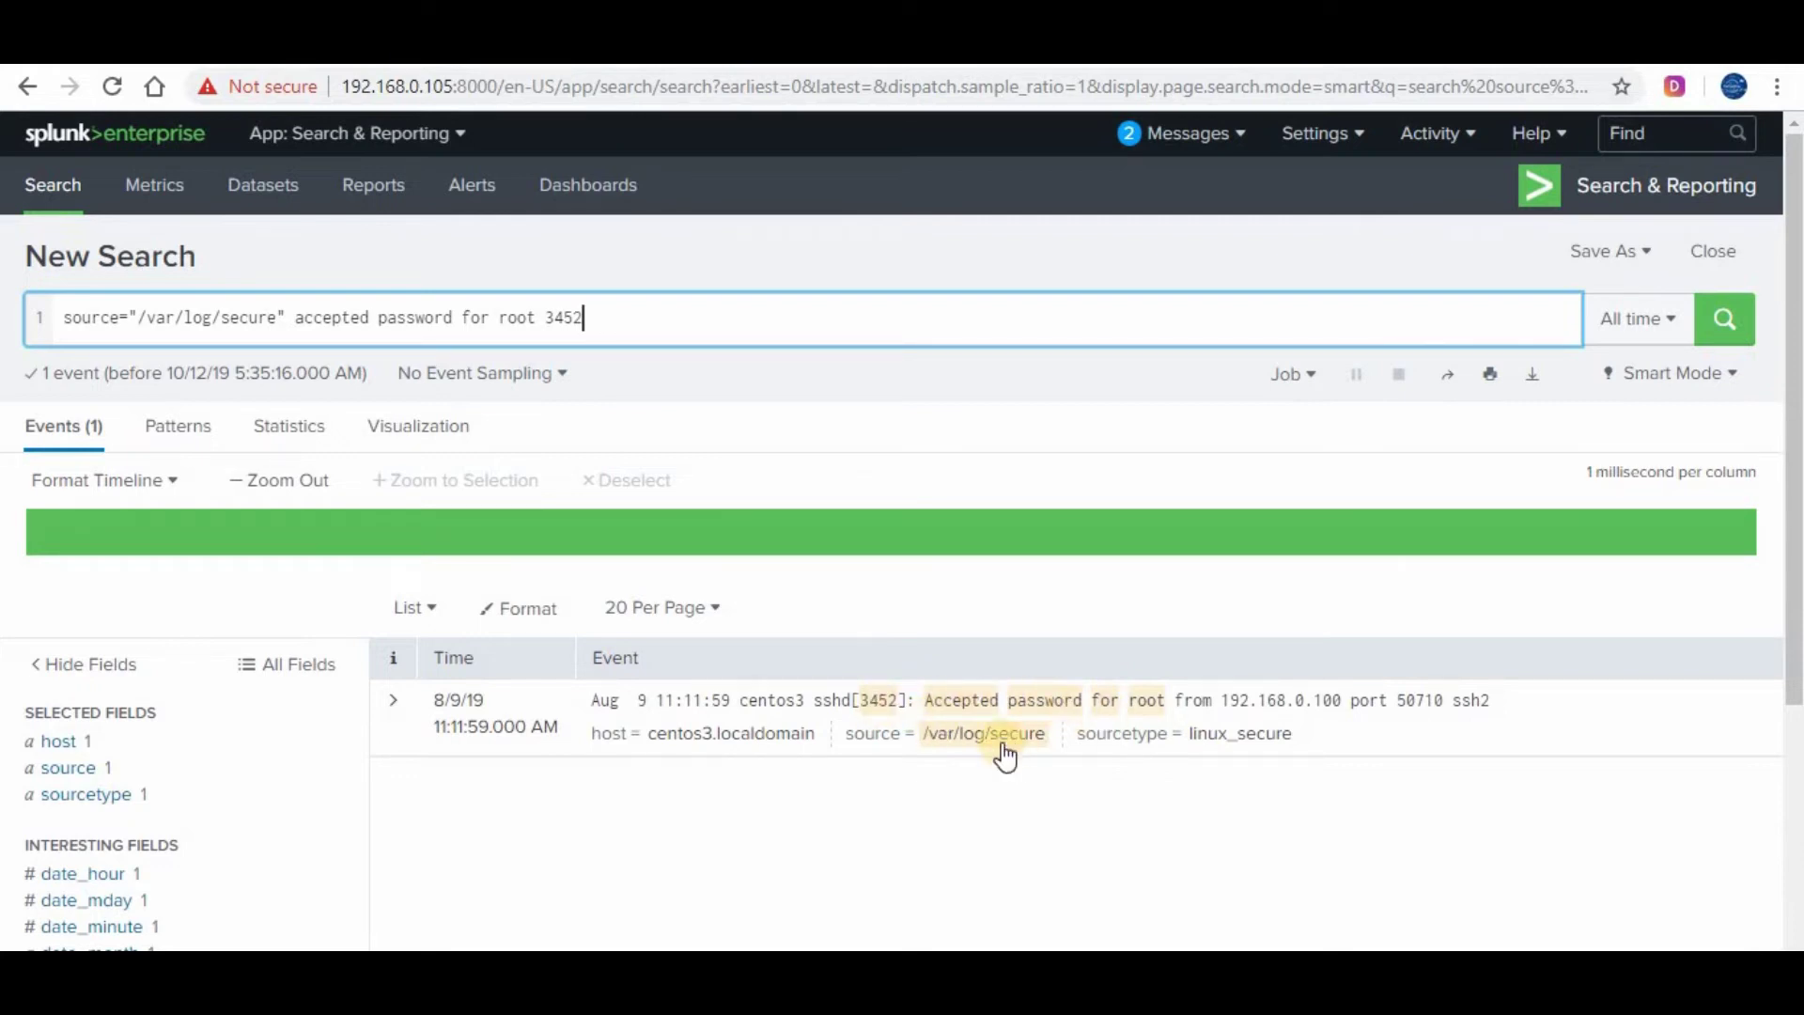
Insert AND before accepted and before 3452 in the query and run the search.
left_click_drag(295, 316, 863, 351)
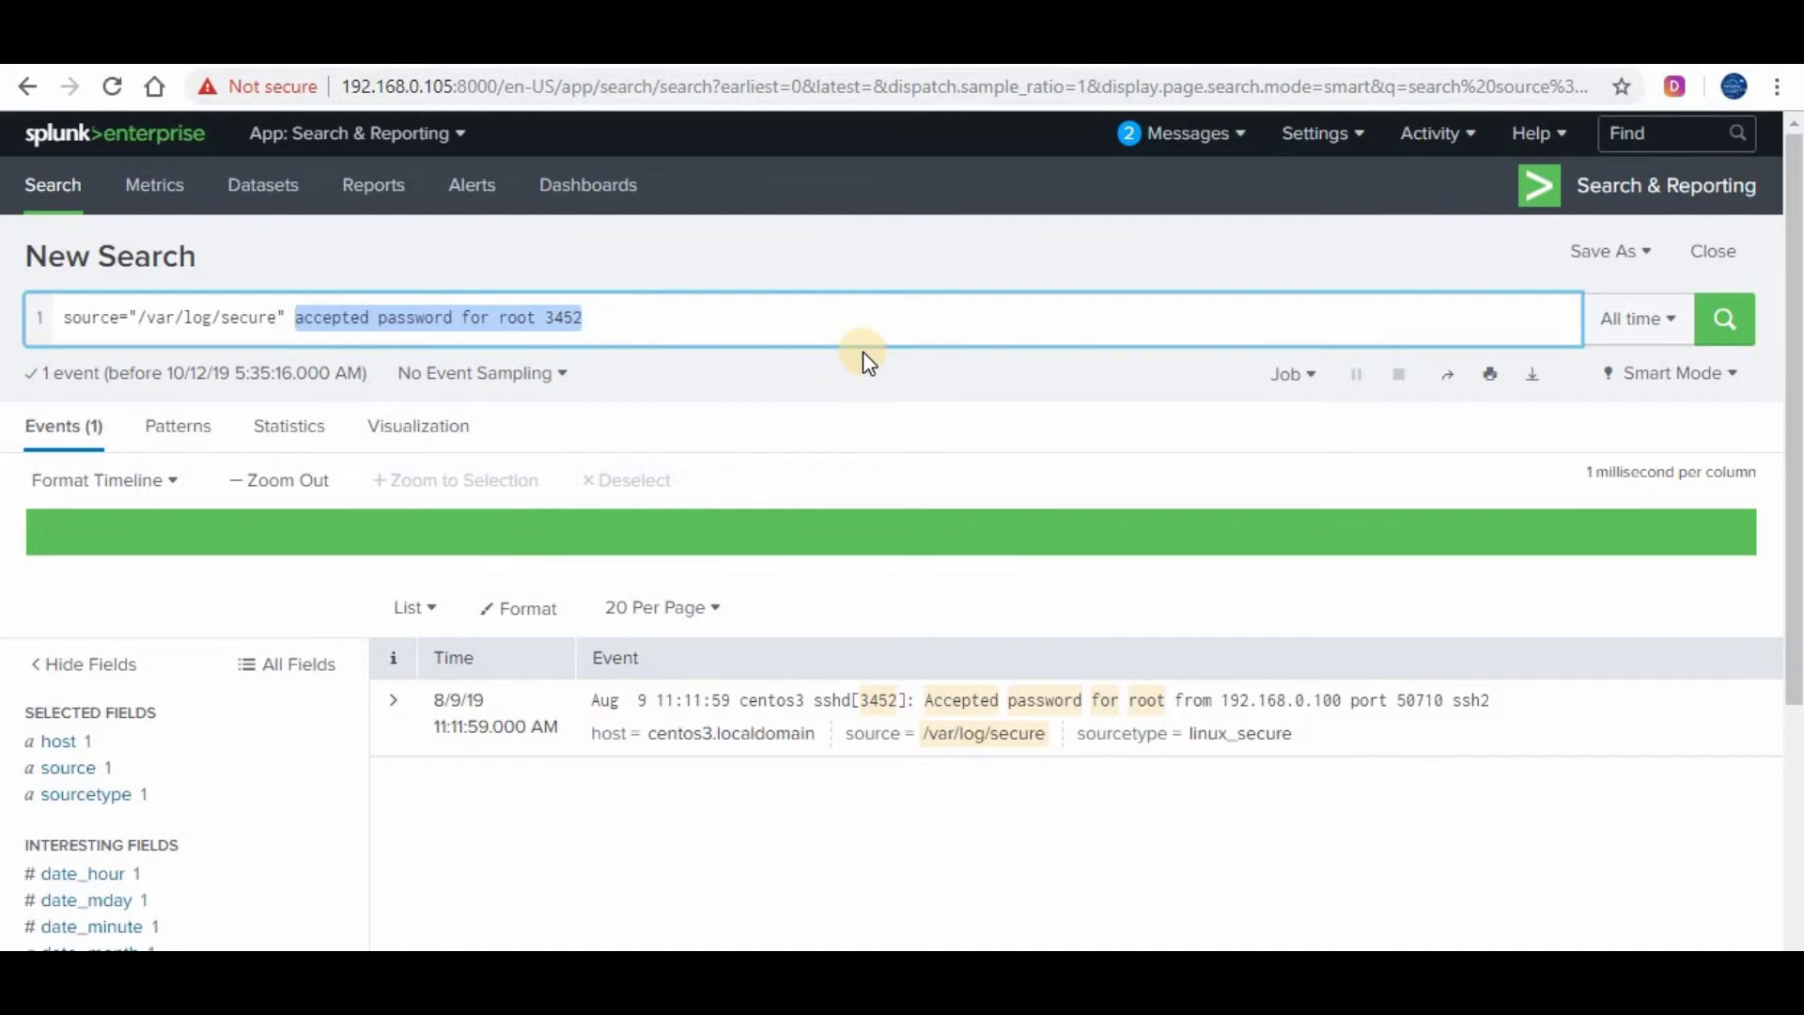
left_click(405, 317)
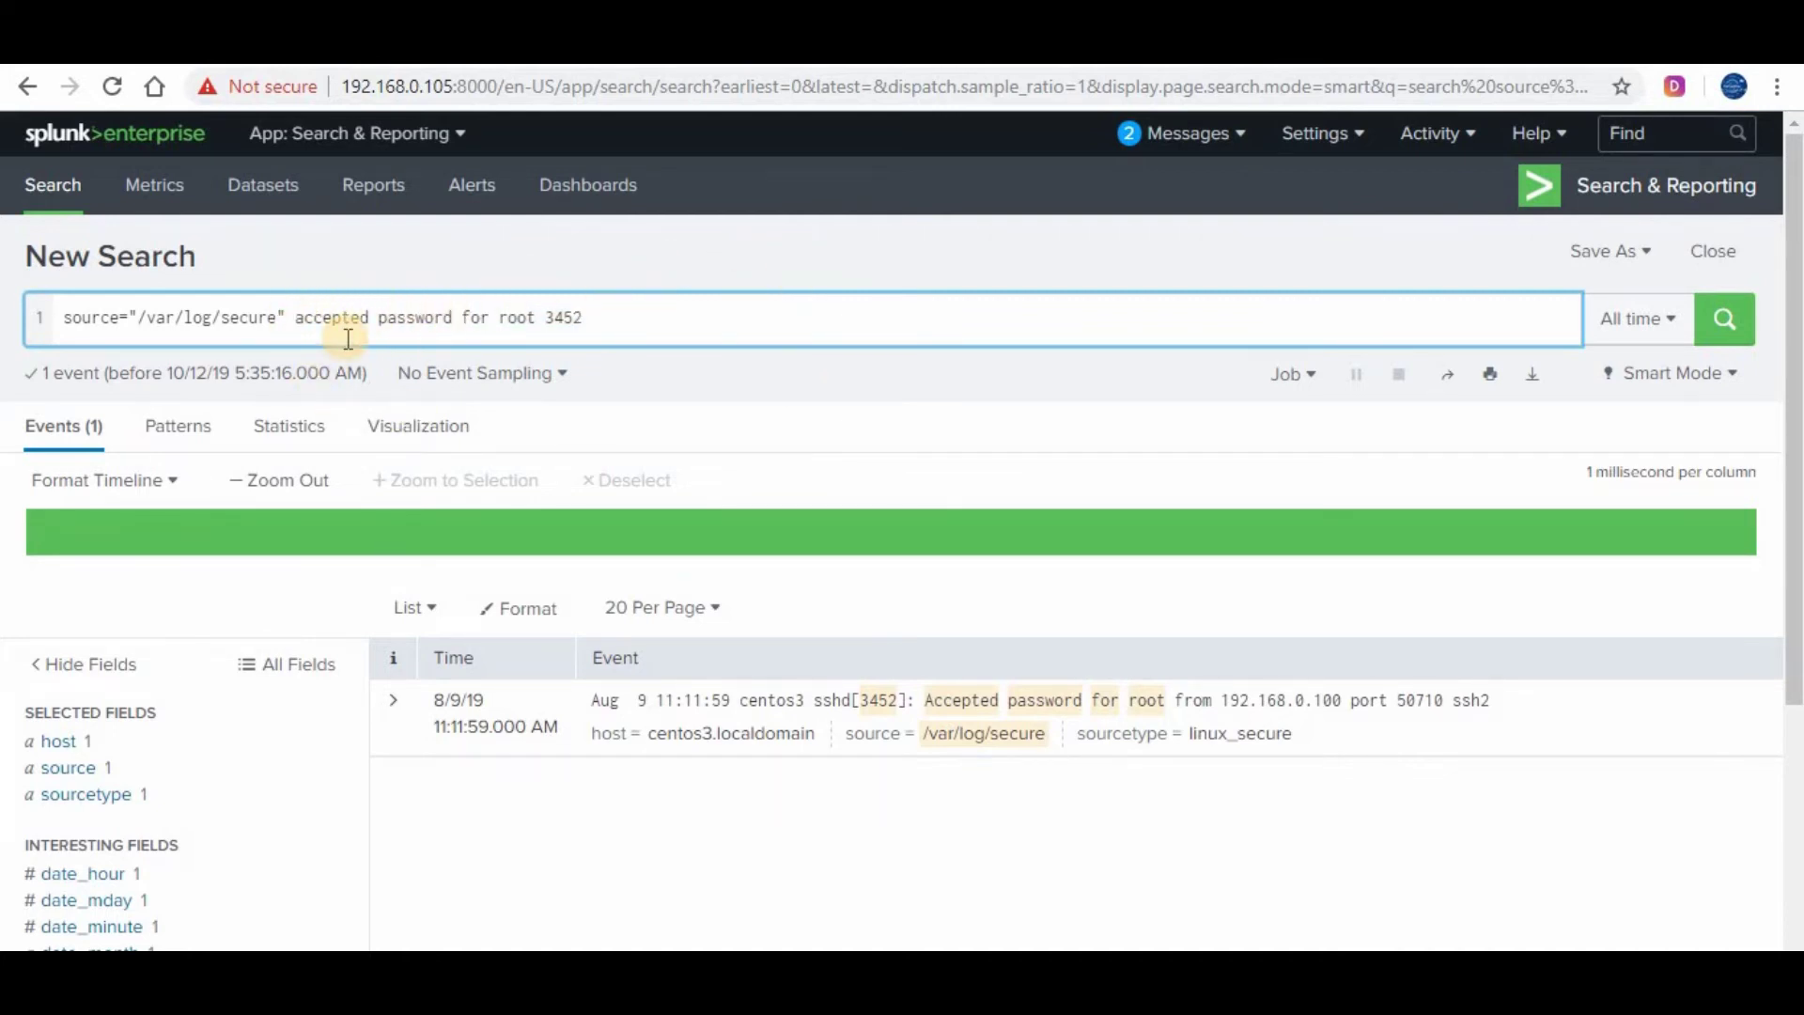
type("AND")
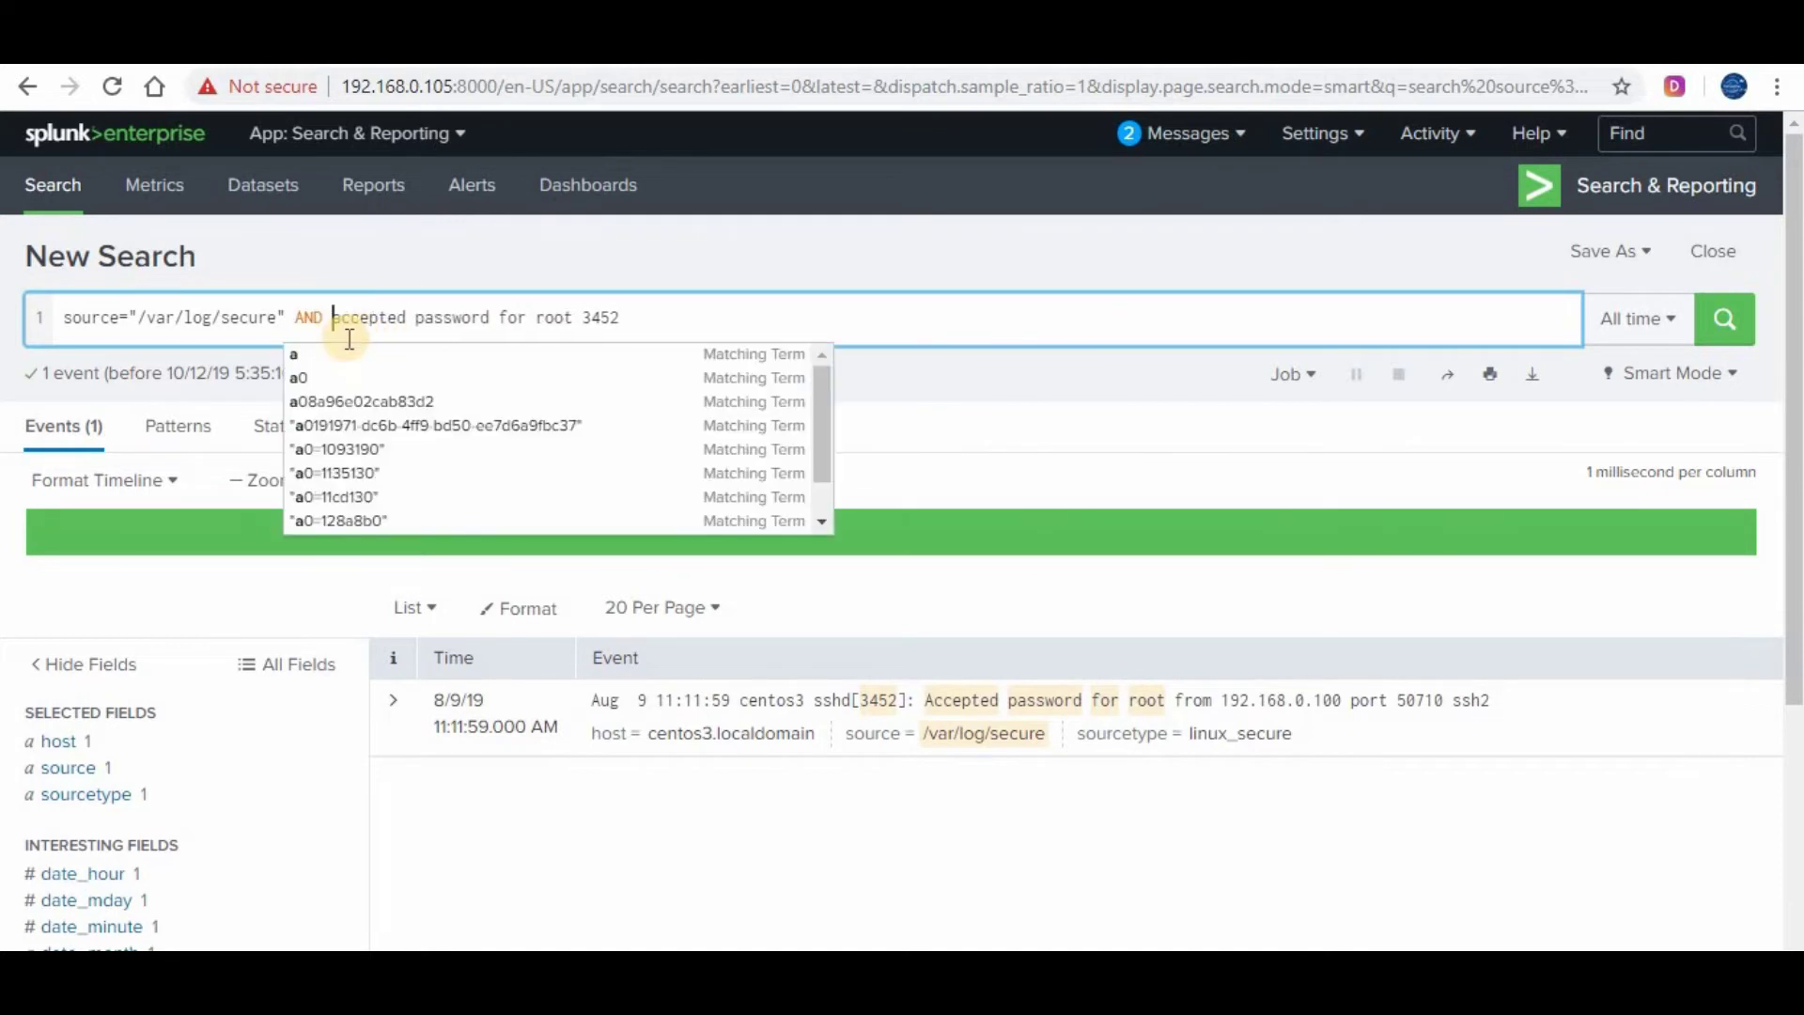
left_click(583, 317)
type("AND")
key("Return")
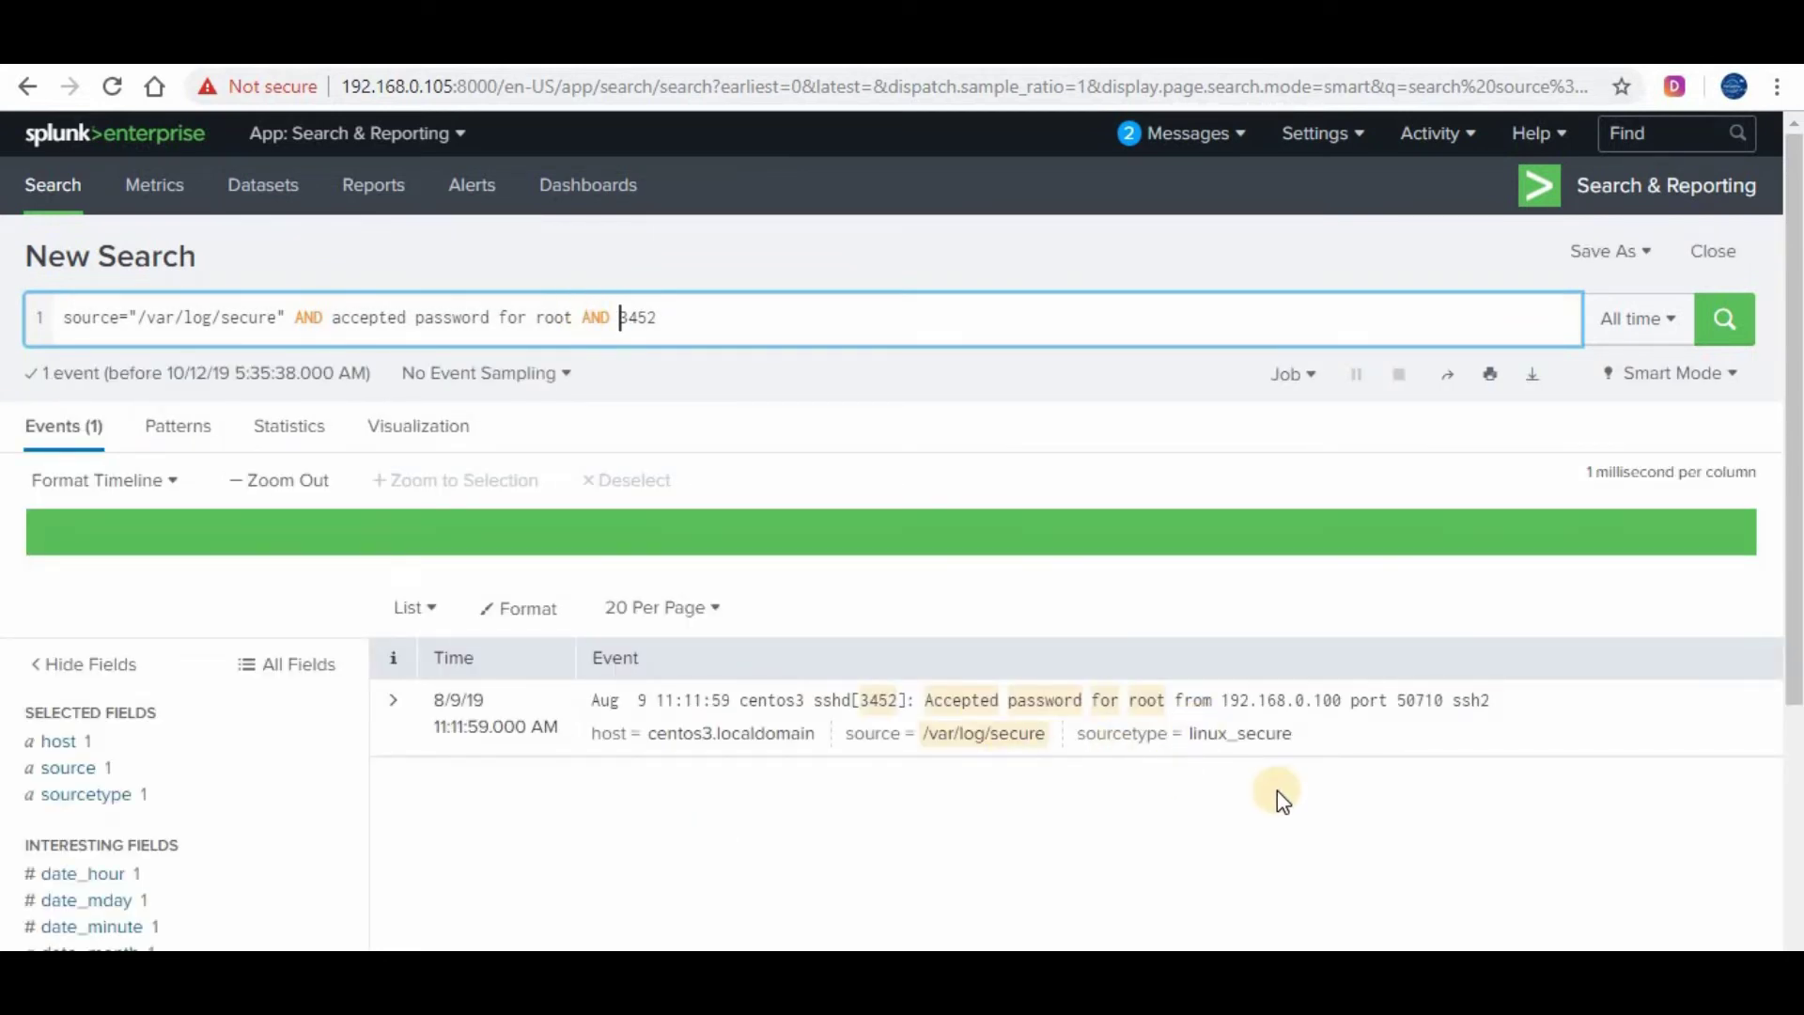
Reduce the query to source="/var/log/secure" by deleting both AND conditions, and run the search.
left_click_drag(294, 318, 778, 330)
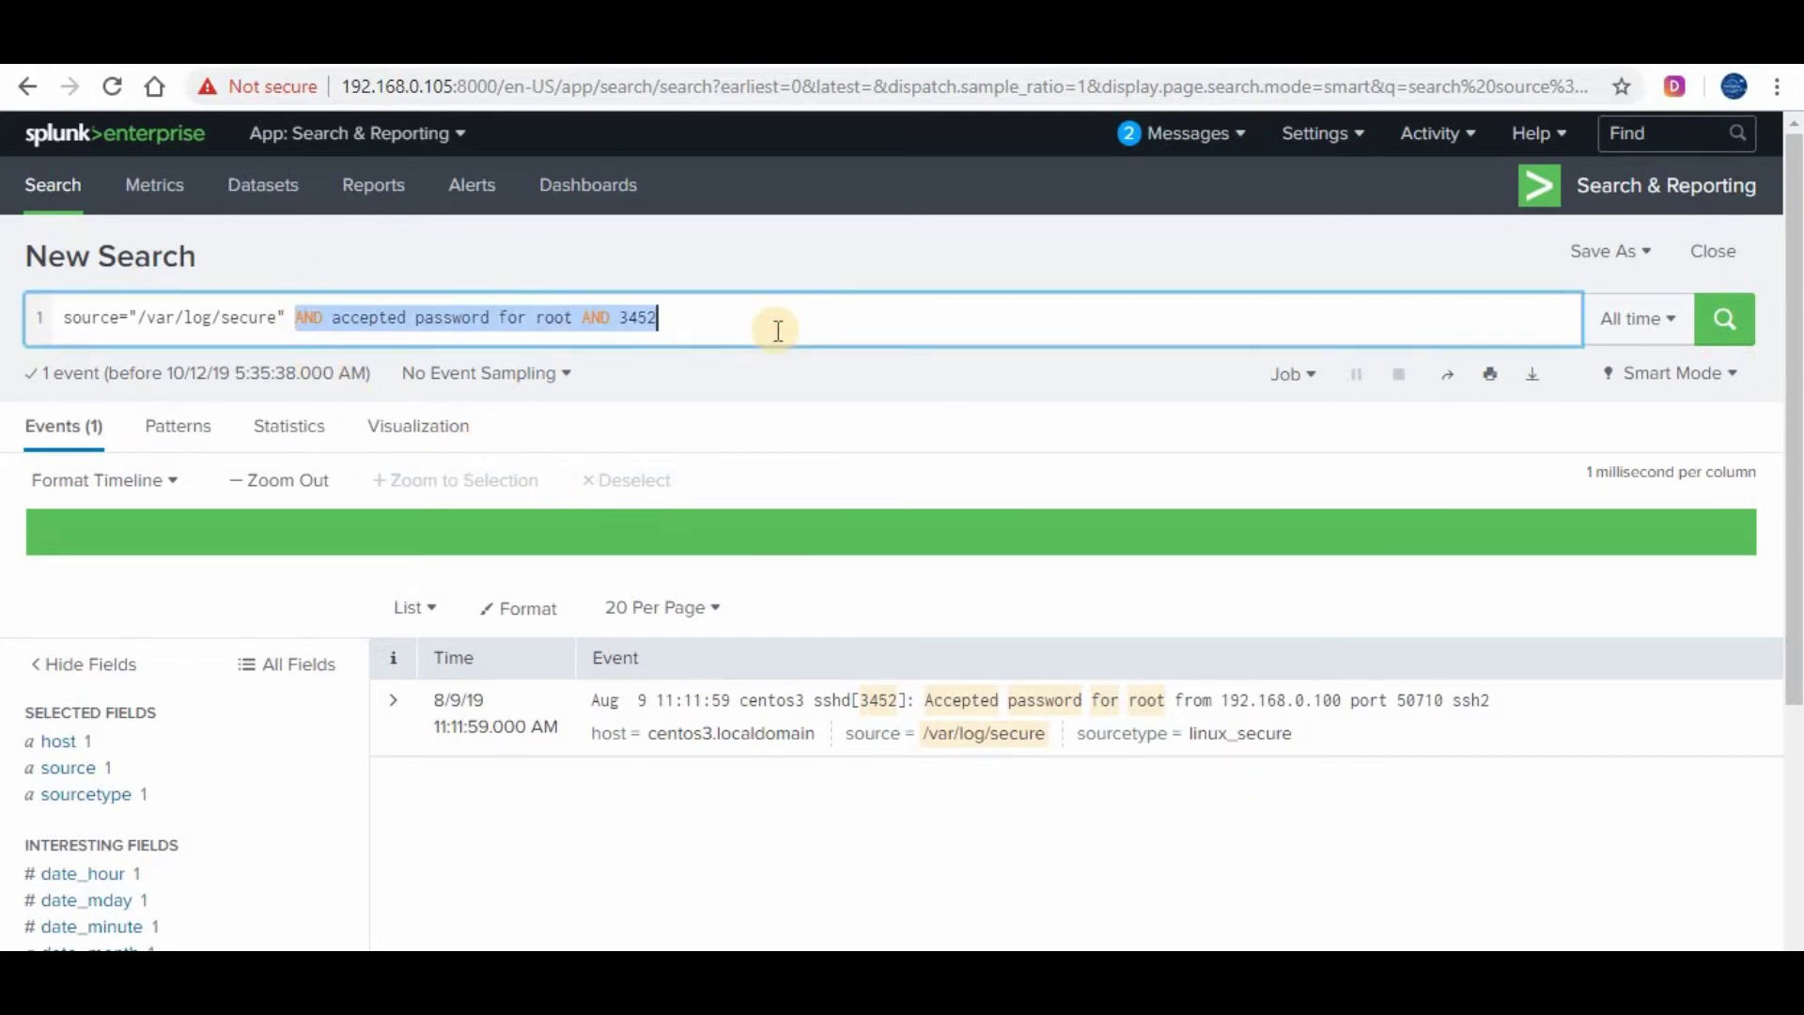
key("BackSpace")
left_click(1725, 319)
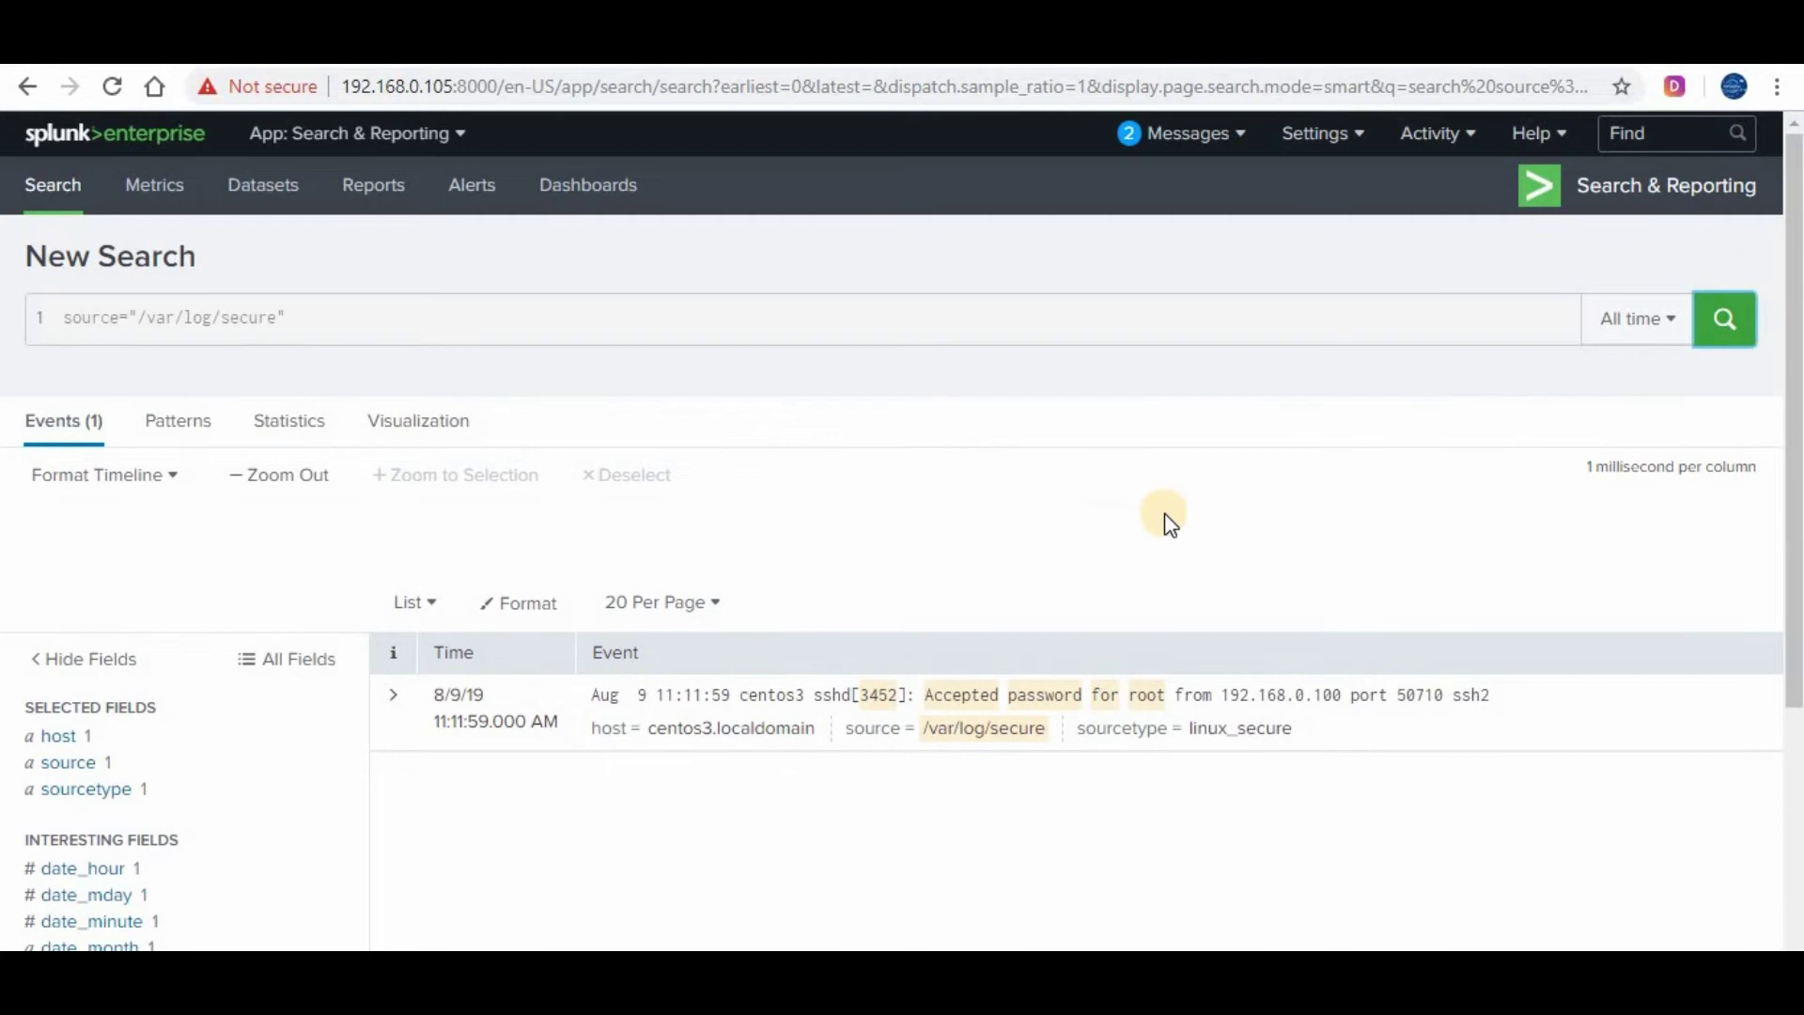
Skim the /var/log/secure events and append AND pam_unix to the search query.
scroll(1240, 554, "down", 1)
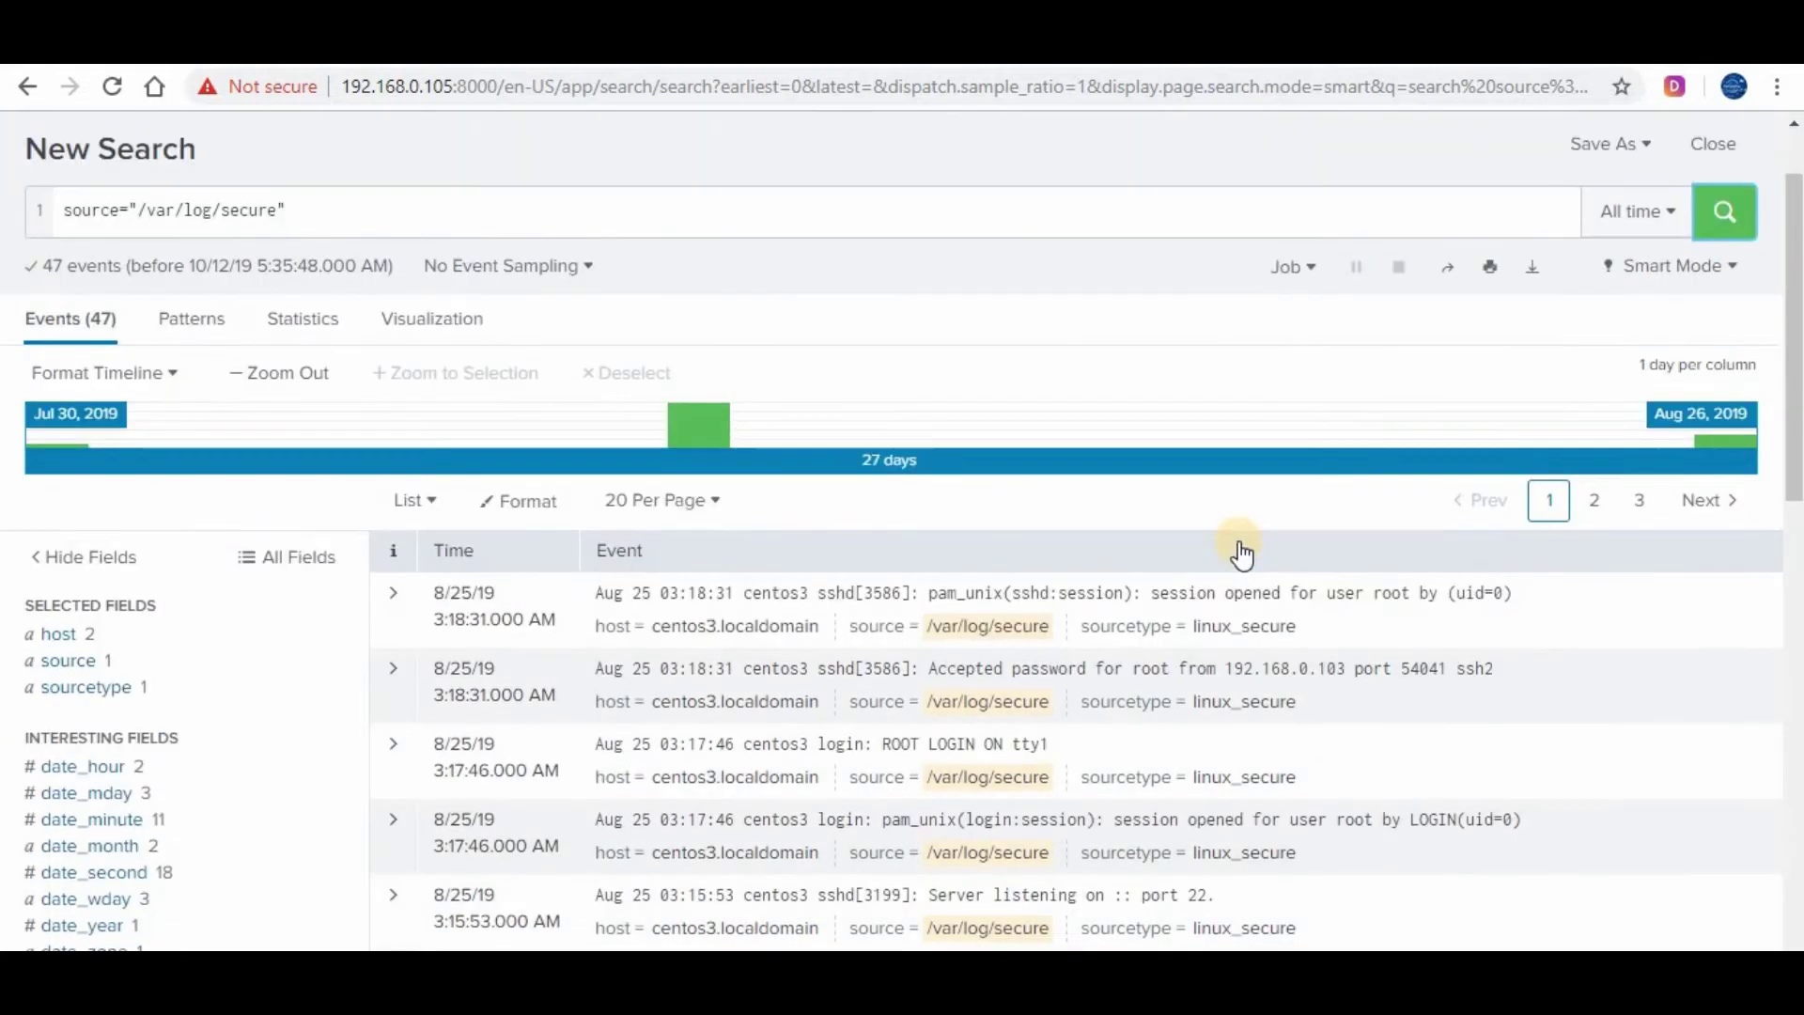
scroll(1240, 555, "down", 2)
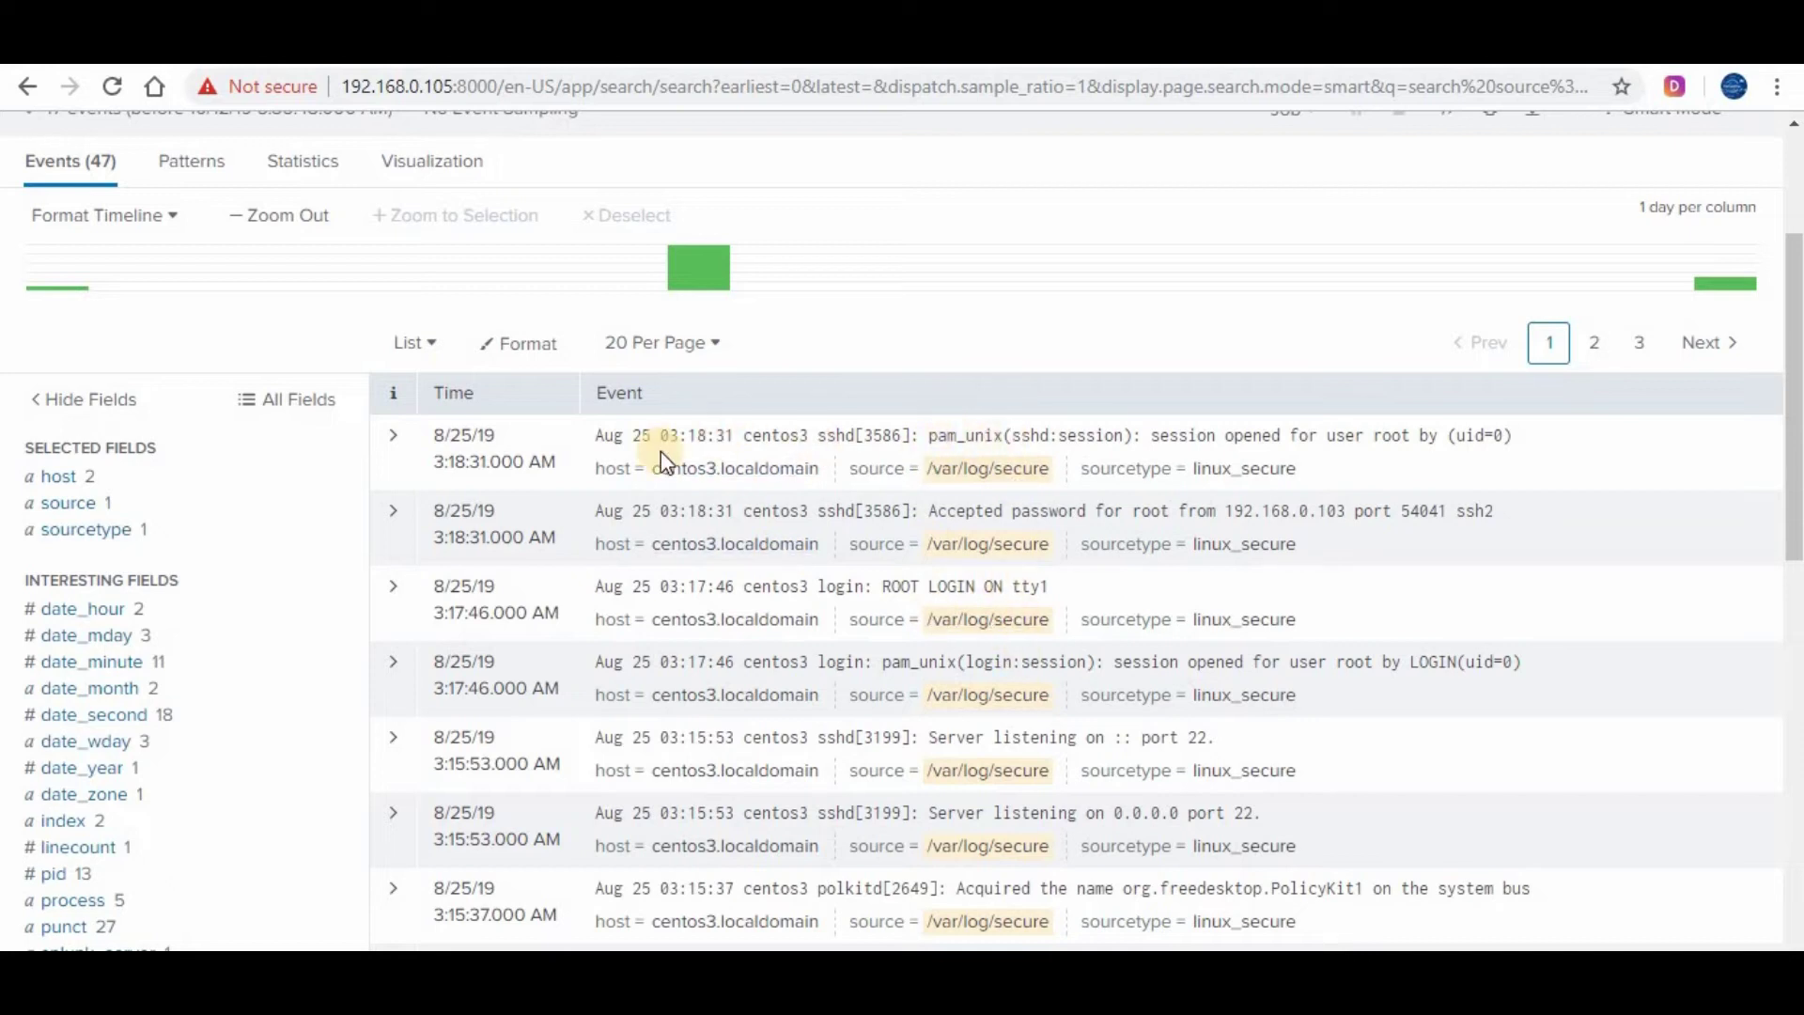
scroll(661, 451, "up", 3)
left_click(367, 329)
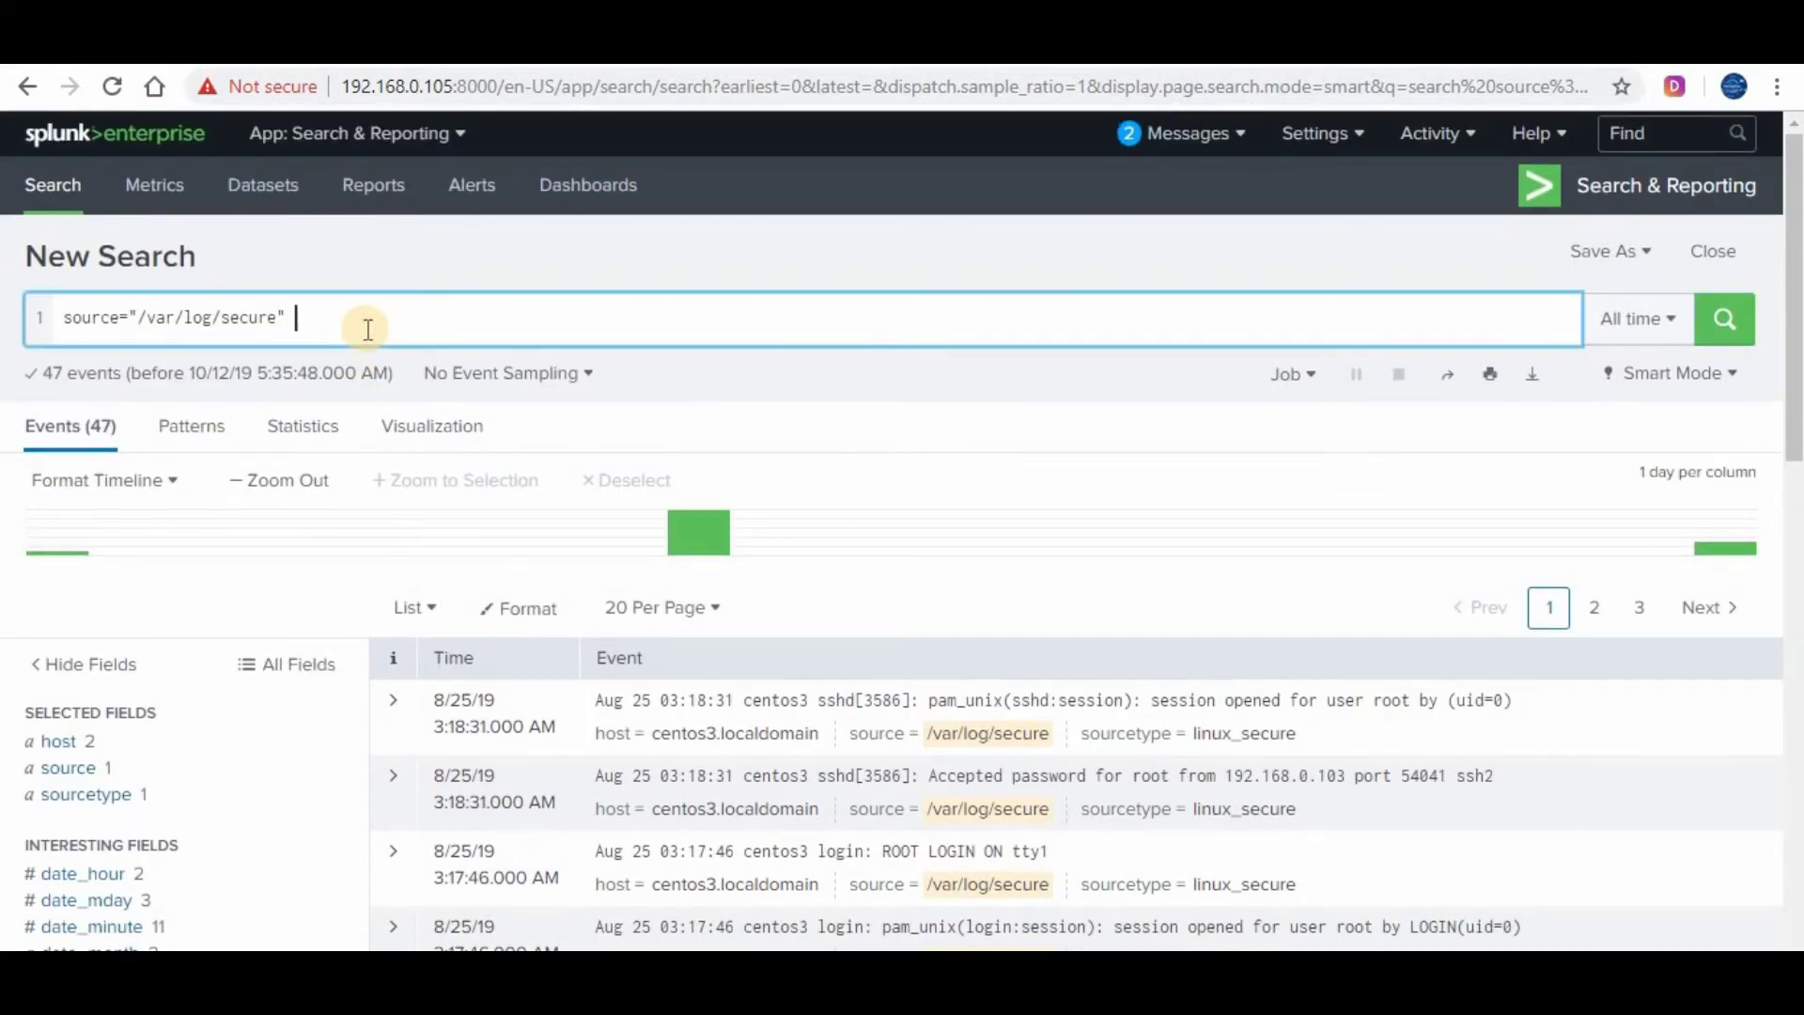
type("AND")
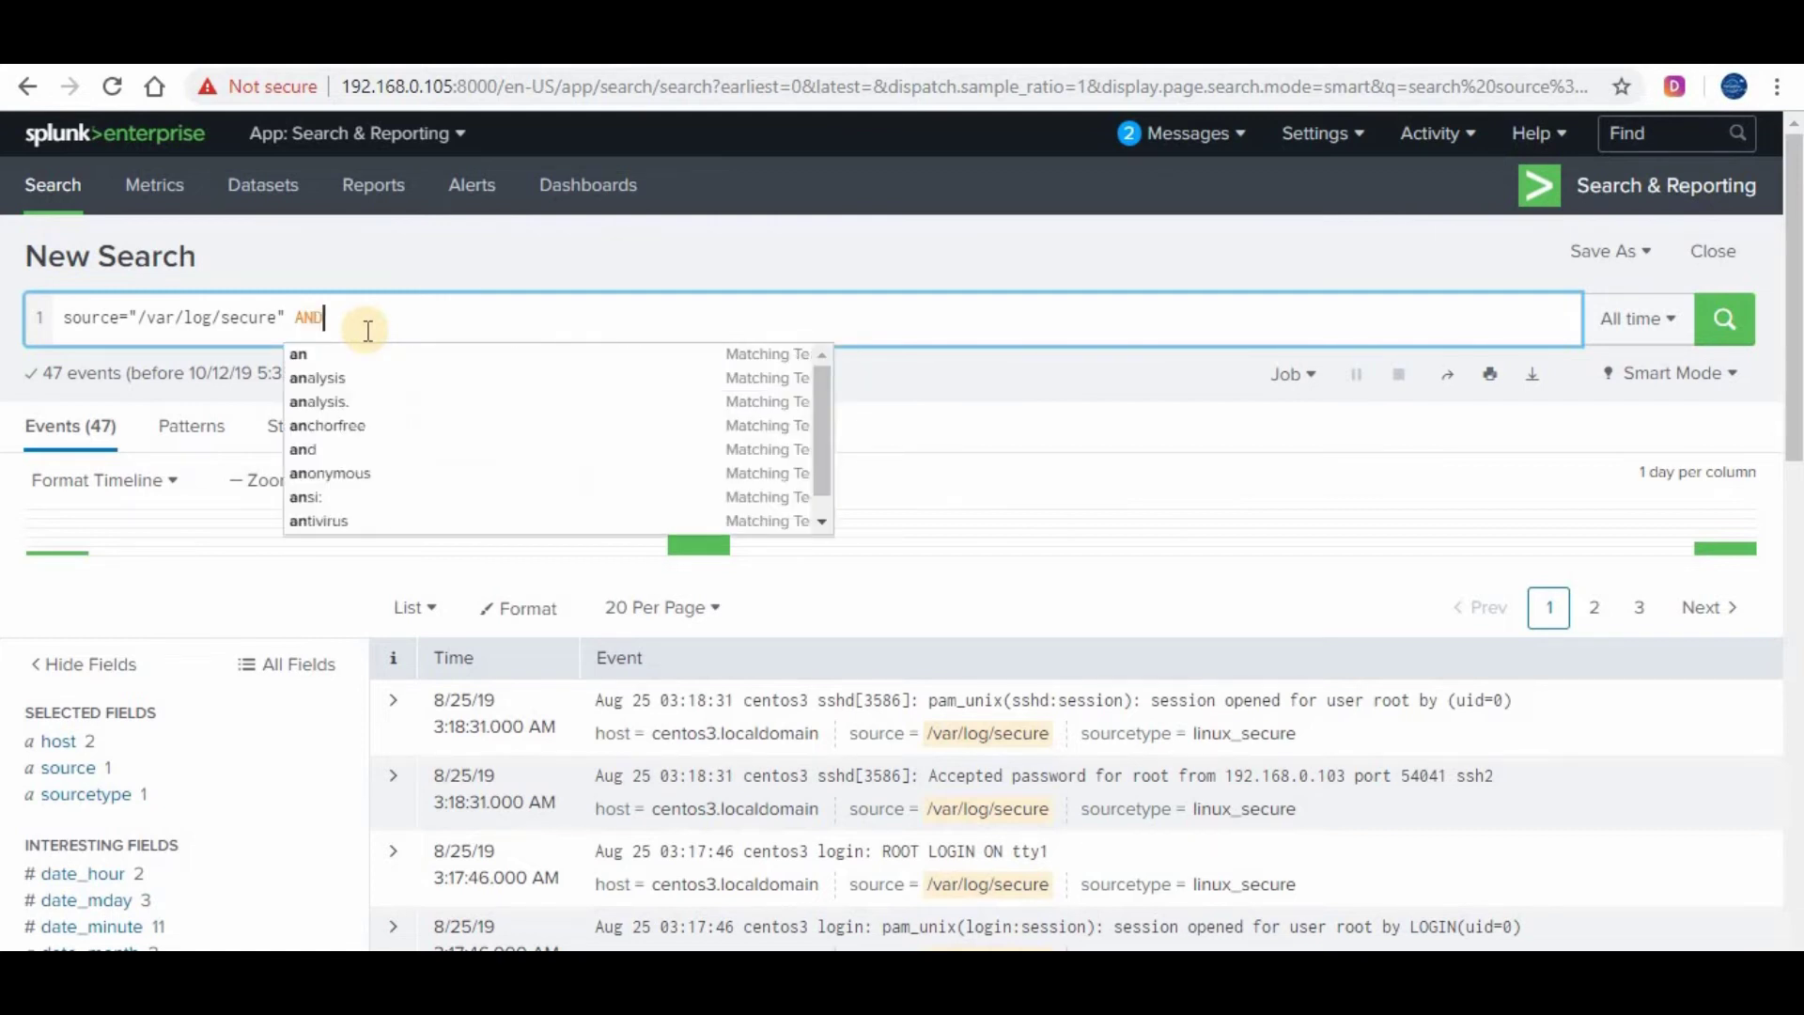
type(" P")
key("BackSpace")
type("pam")
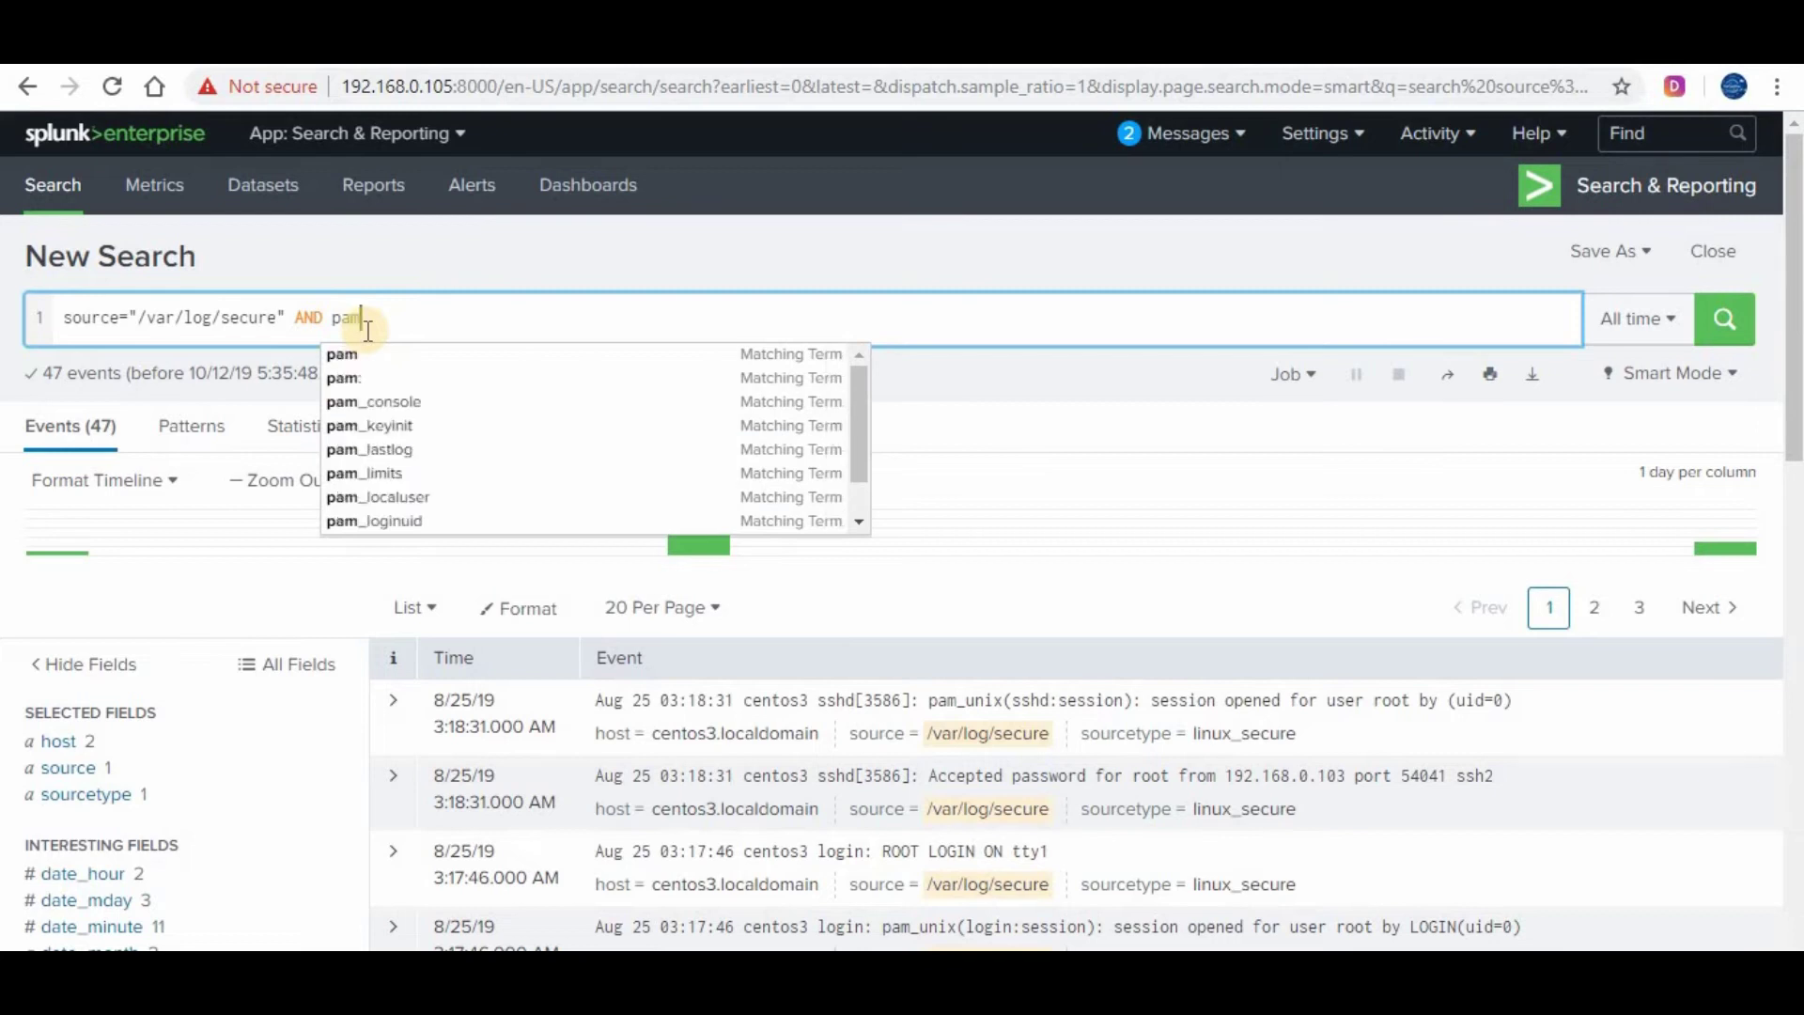
type("_uni")
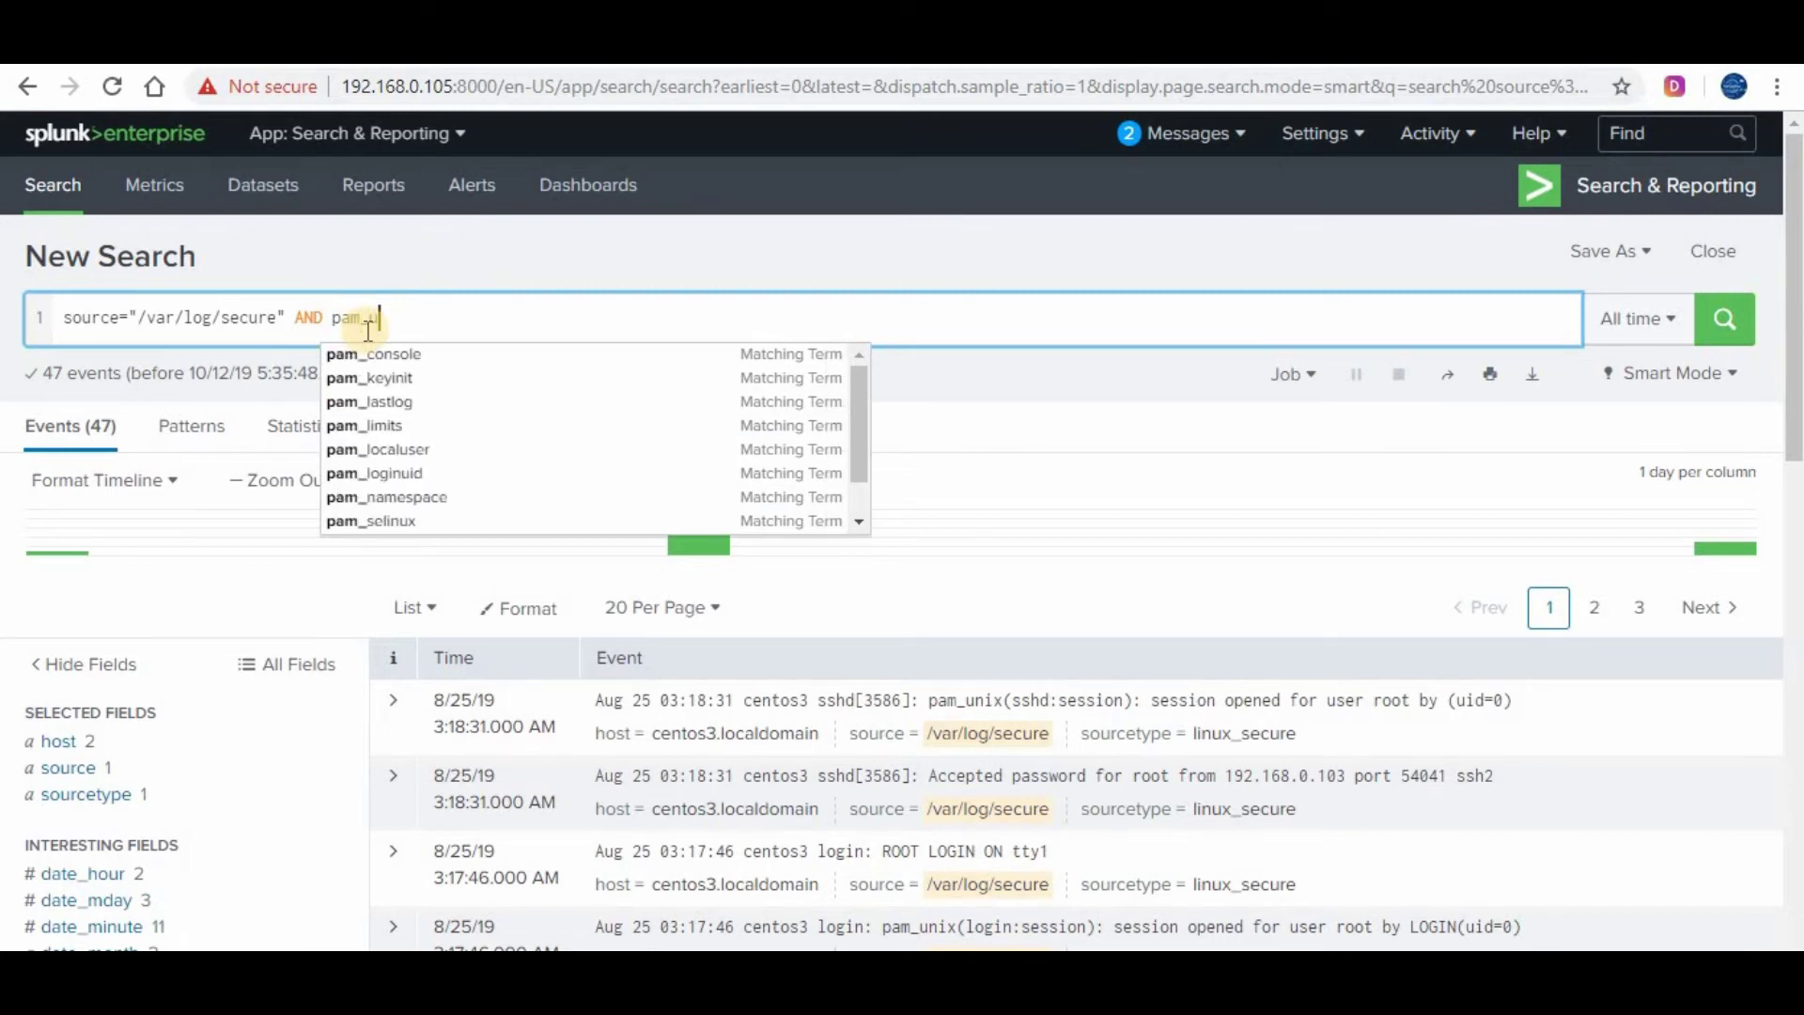
left_click(413, 357)
Append OR ROOT LOGIN to the query after pam_unix and run the search.
scroll(966, 826, "down", 1)
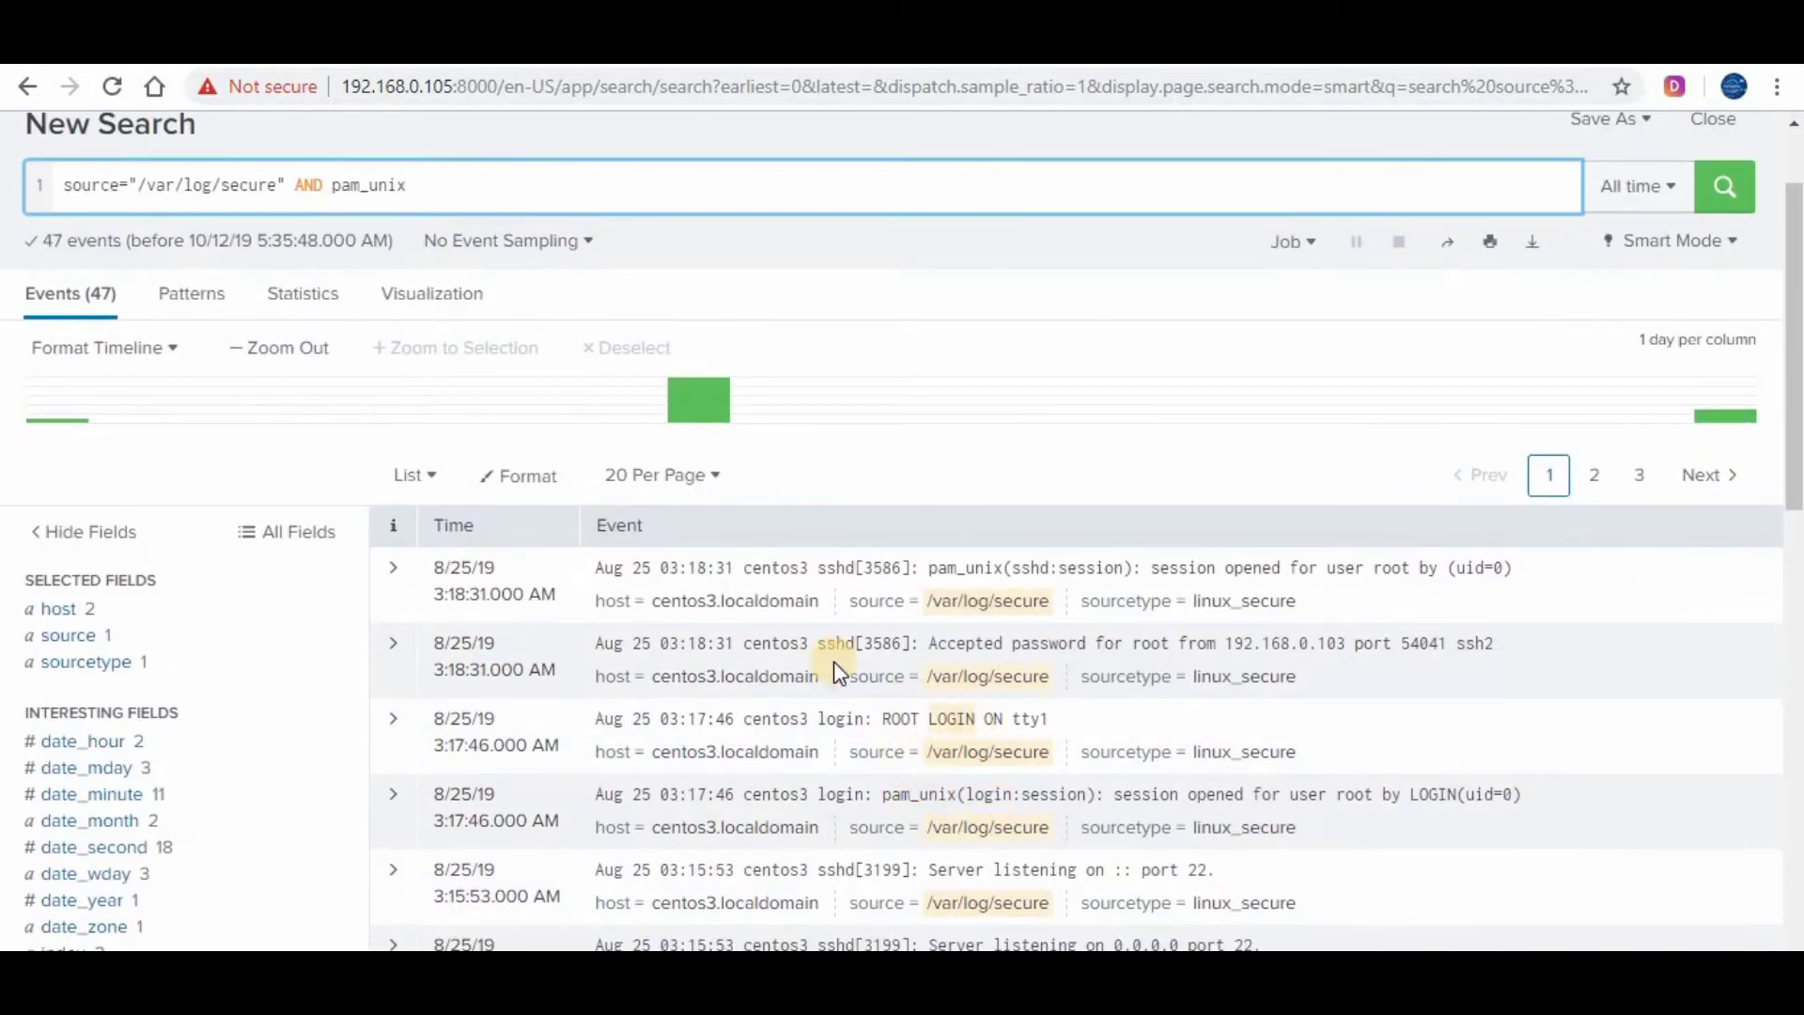
scroll(568, 376, "up", 1)
type("OR ROOT")
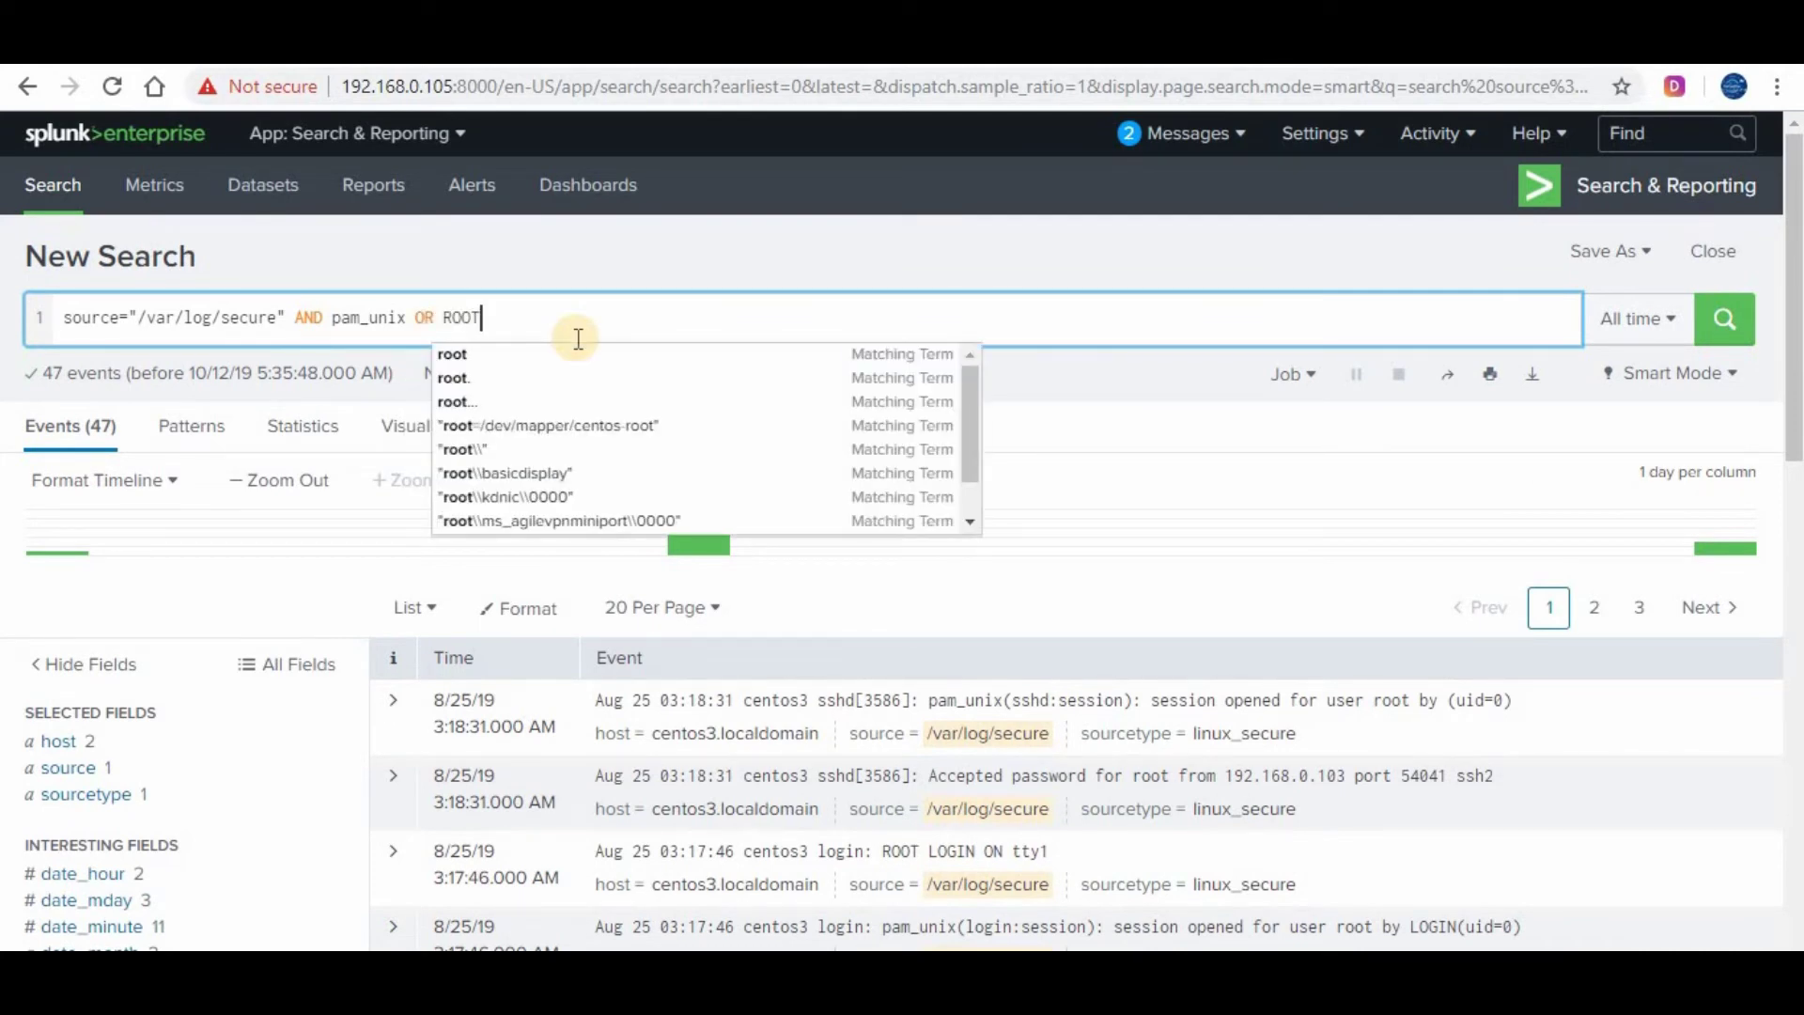
type(" LOGIN")
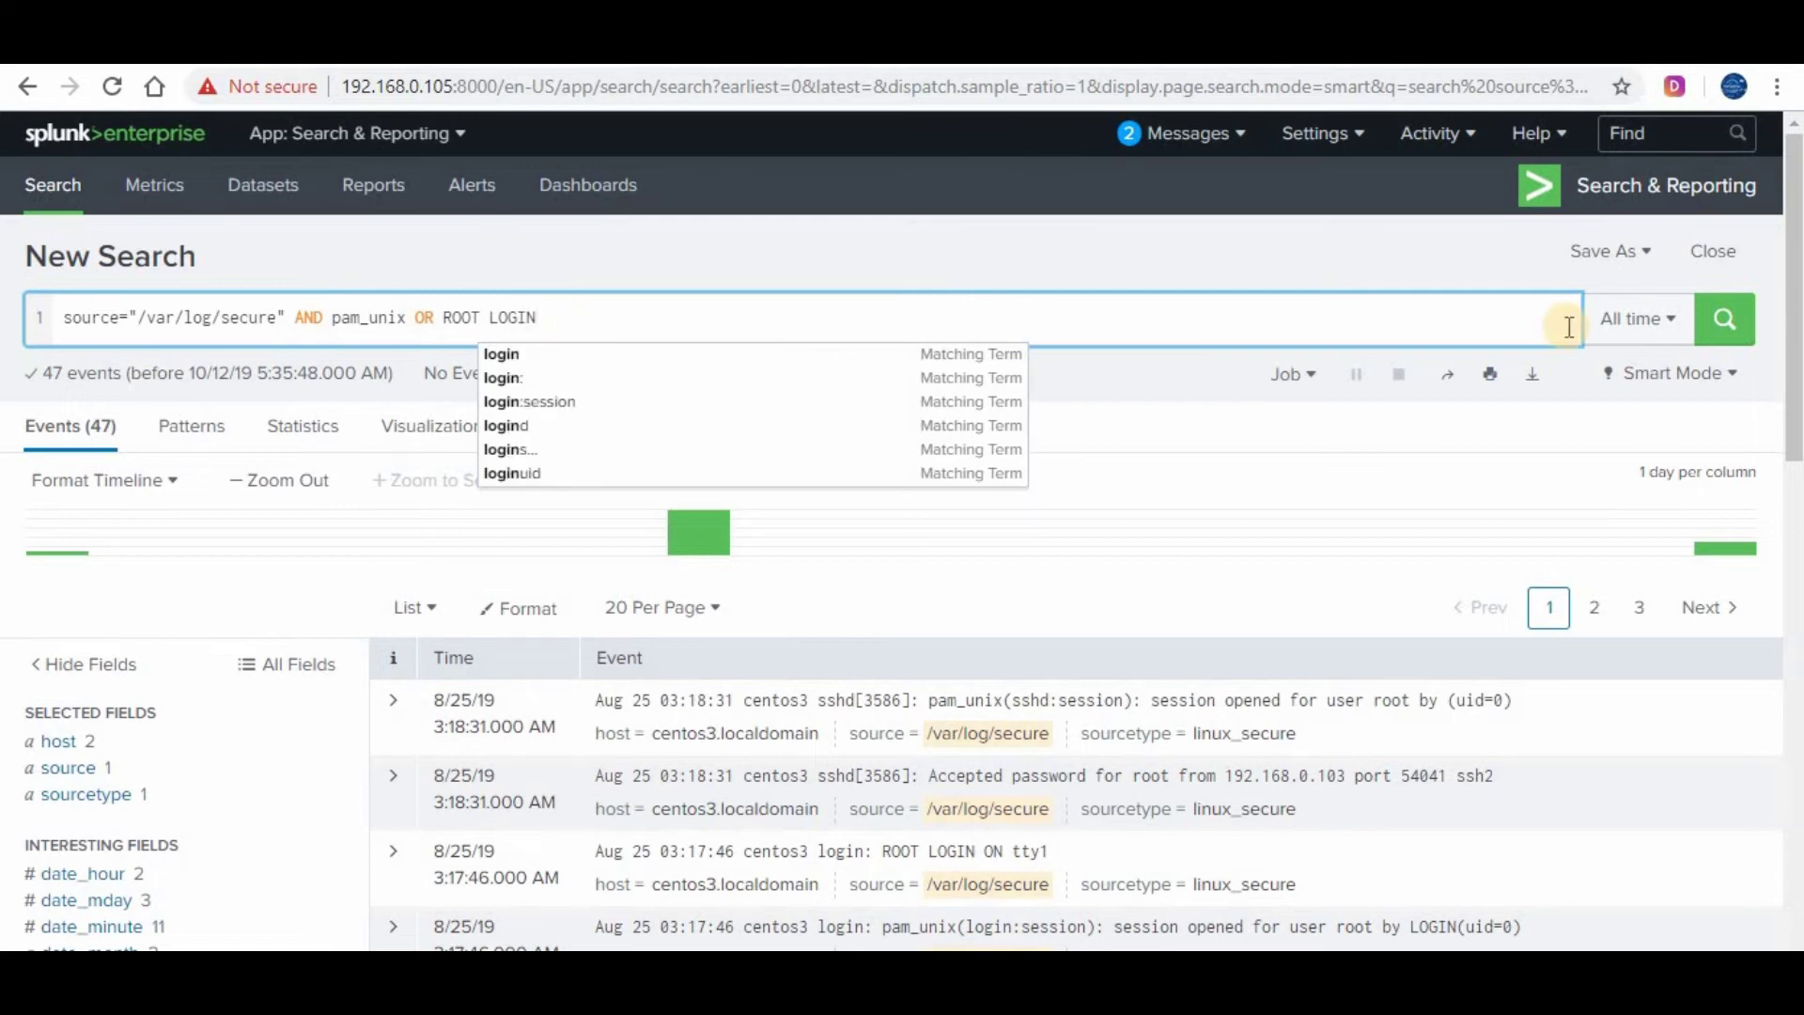
left_click(1724, 320)
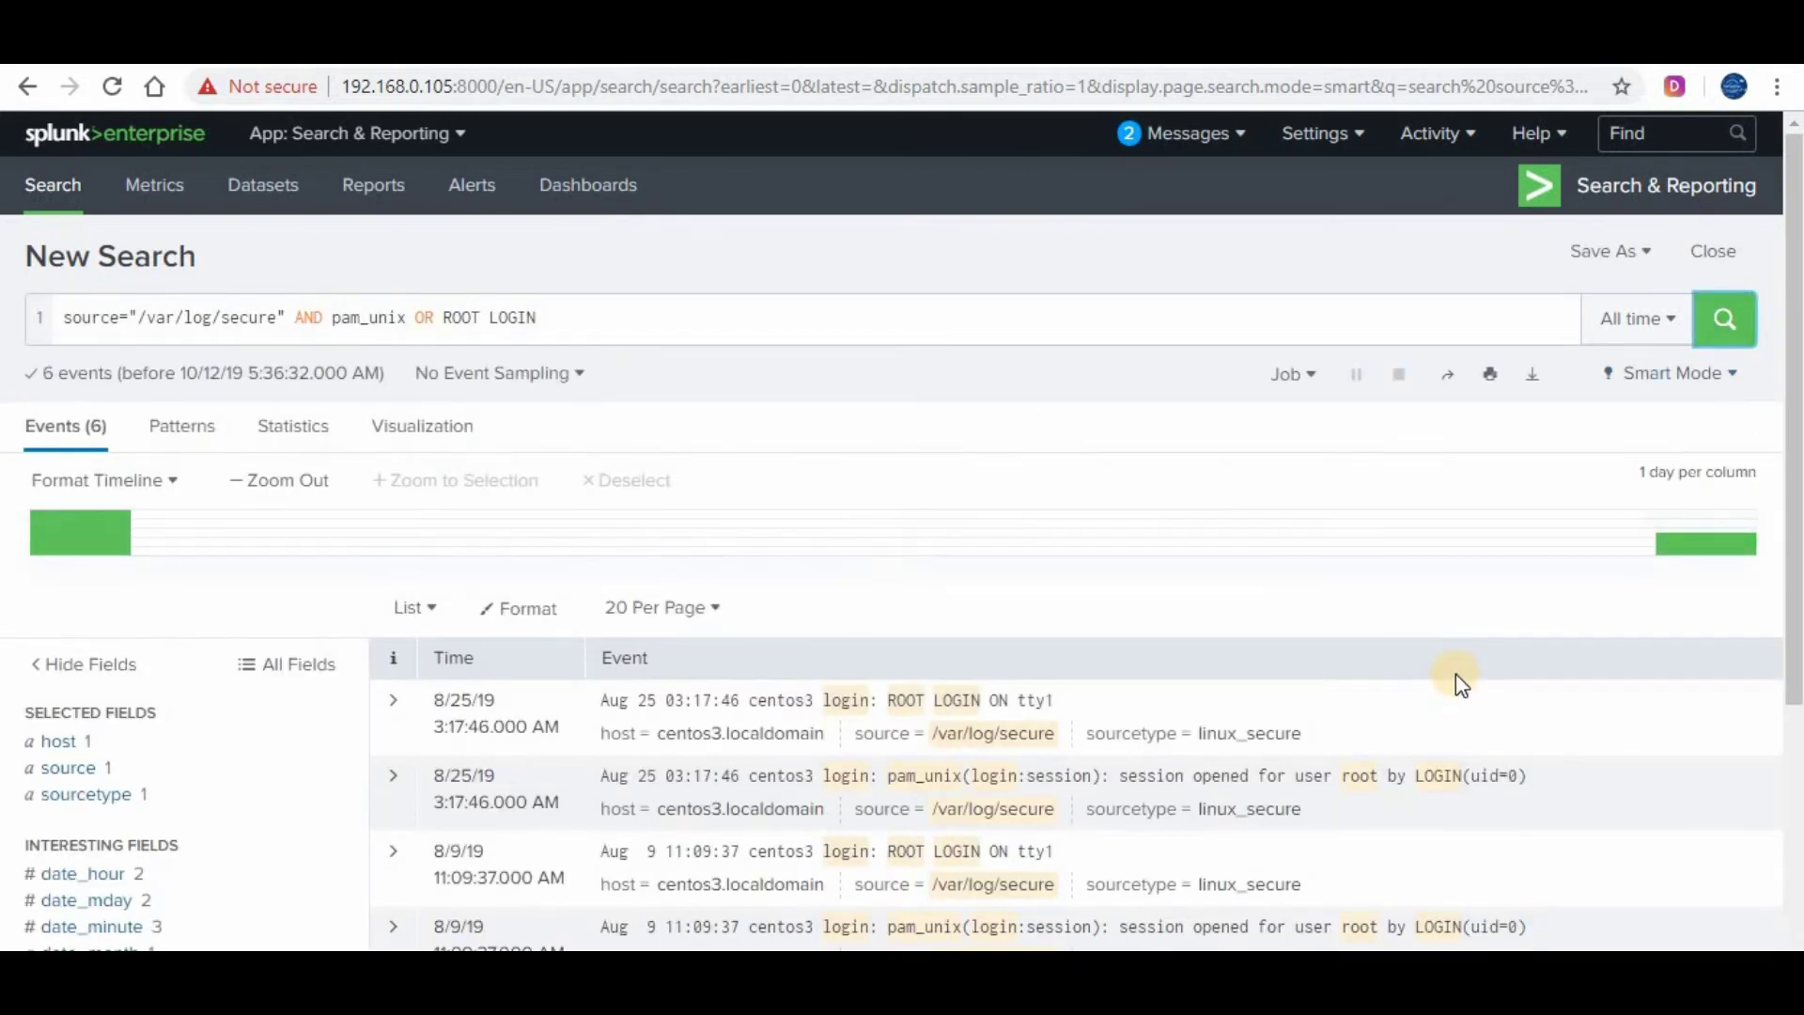
Review the matching login events, enclose pam_unix OR ROOT LOGIN in parentheses in the query, and run the search.
scroll(1309, 693, "down", 2)
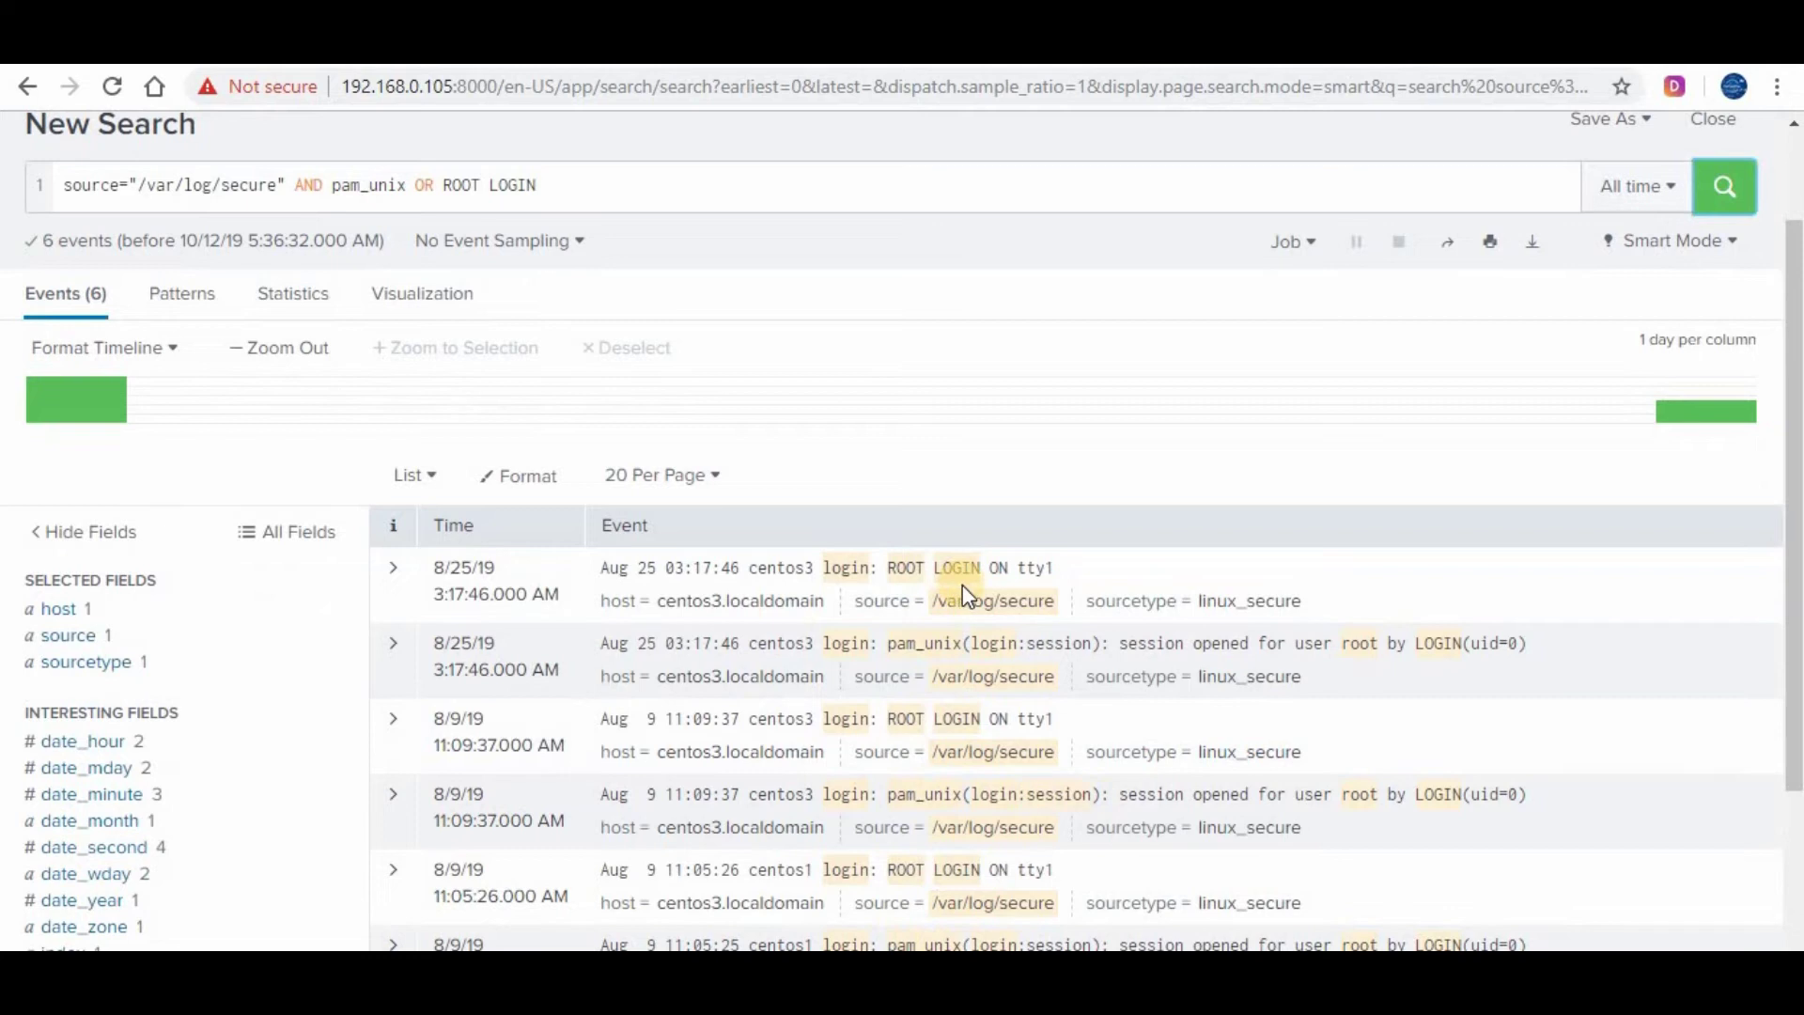
scroll(1006, 691, "down", 3)
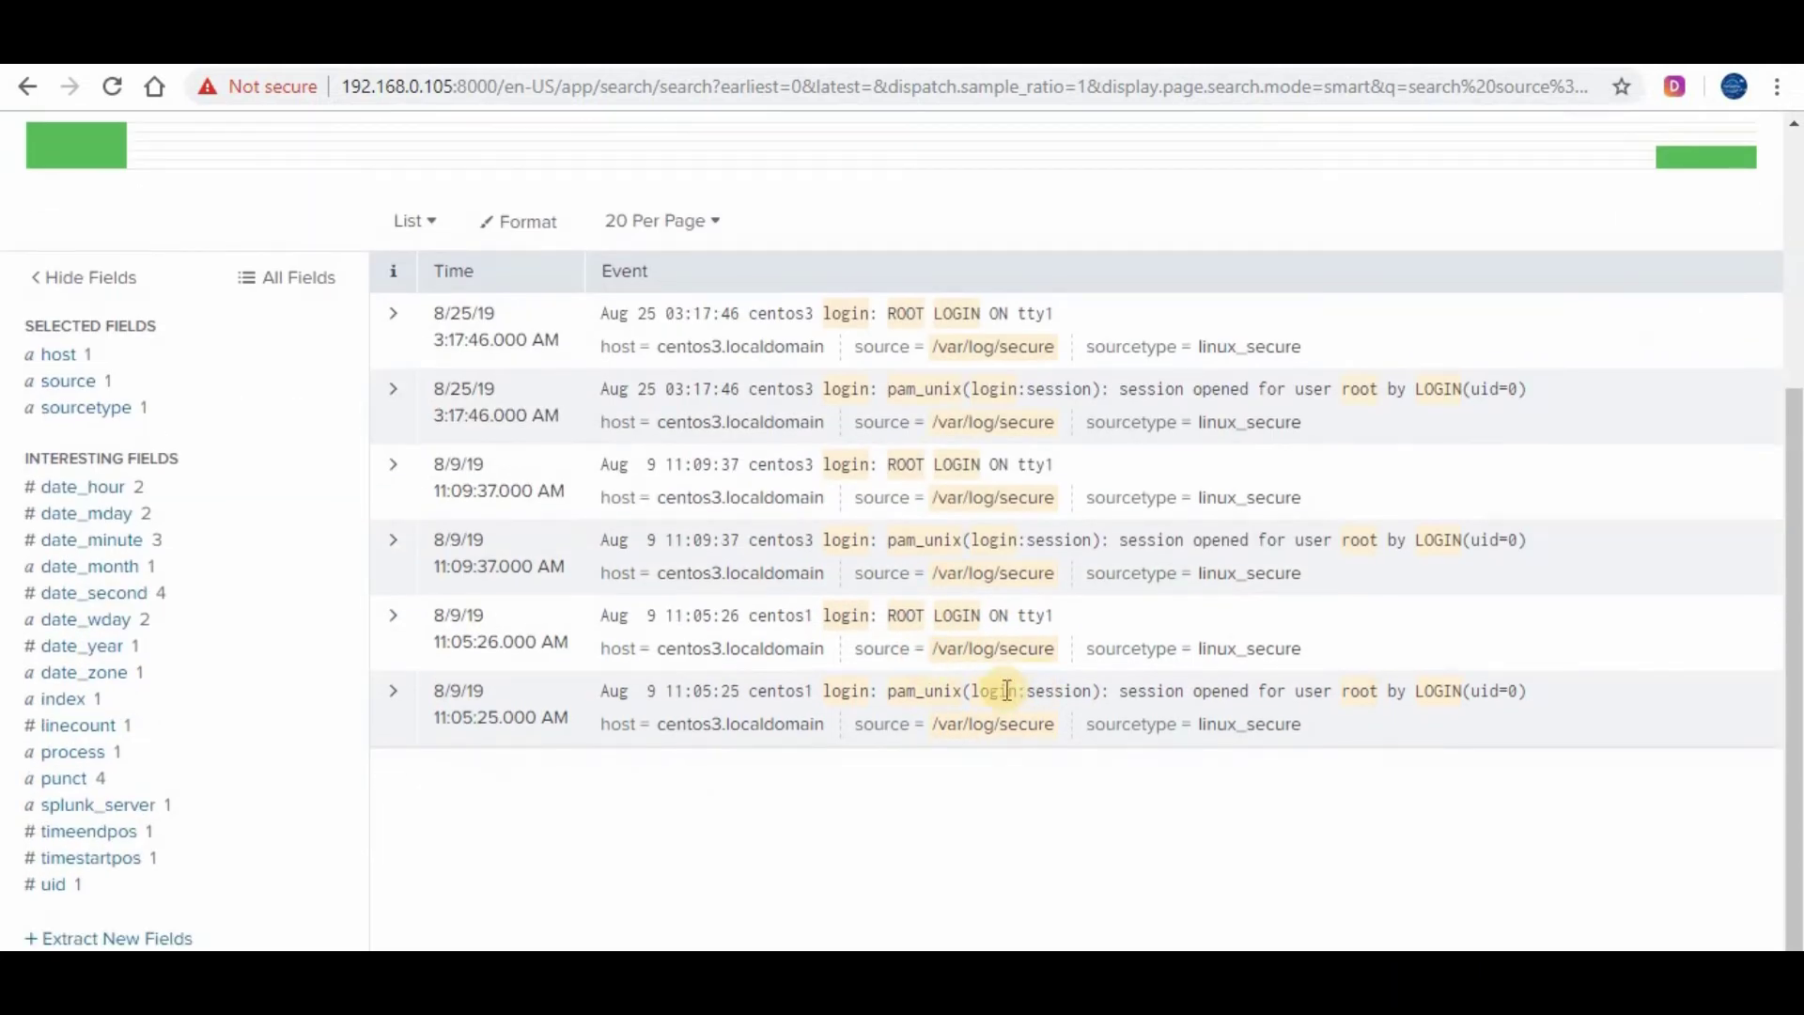
scroll(927, 693, "up", 3)
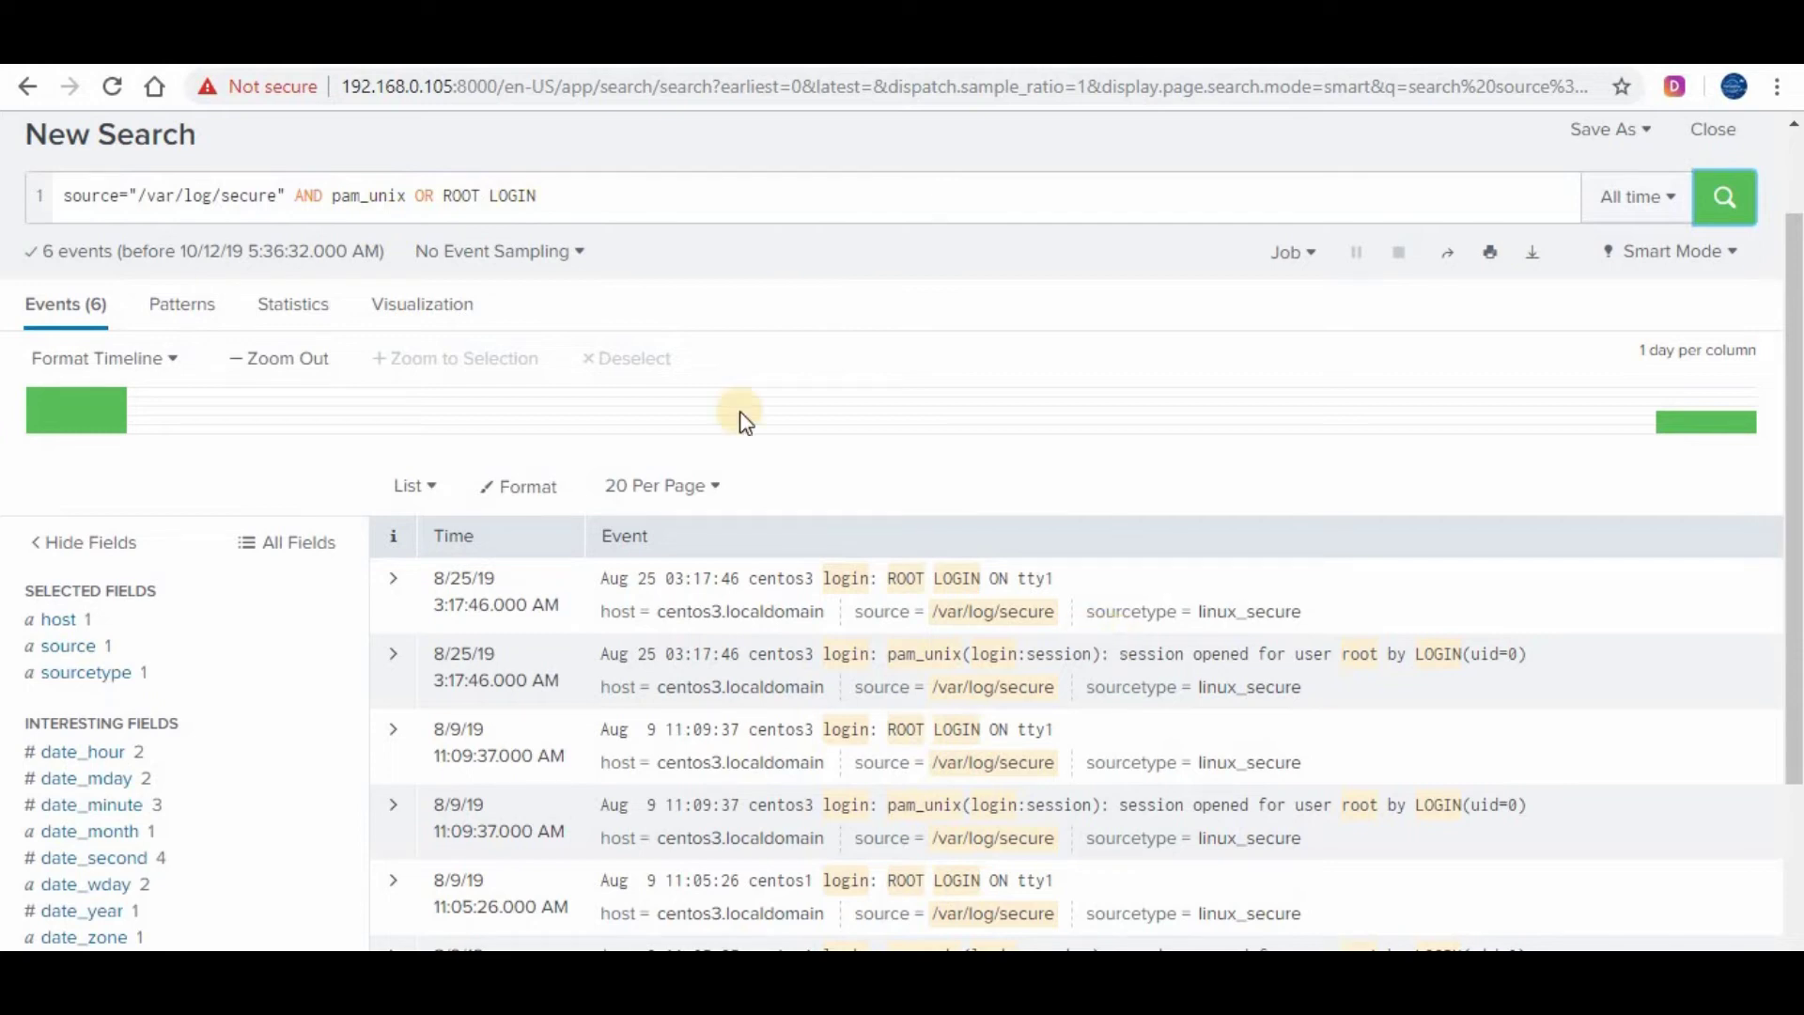
left_click(615, 201)
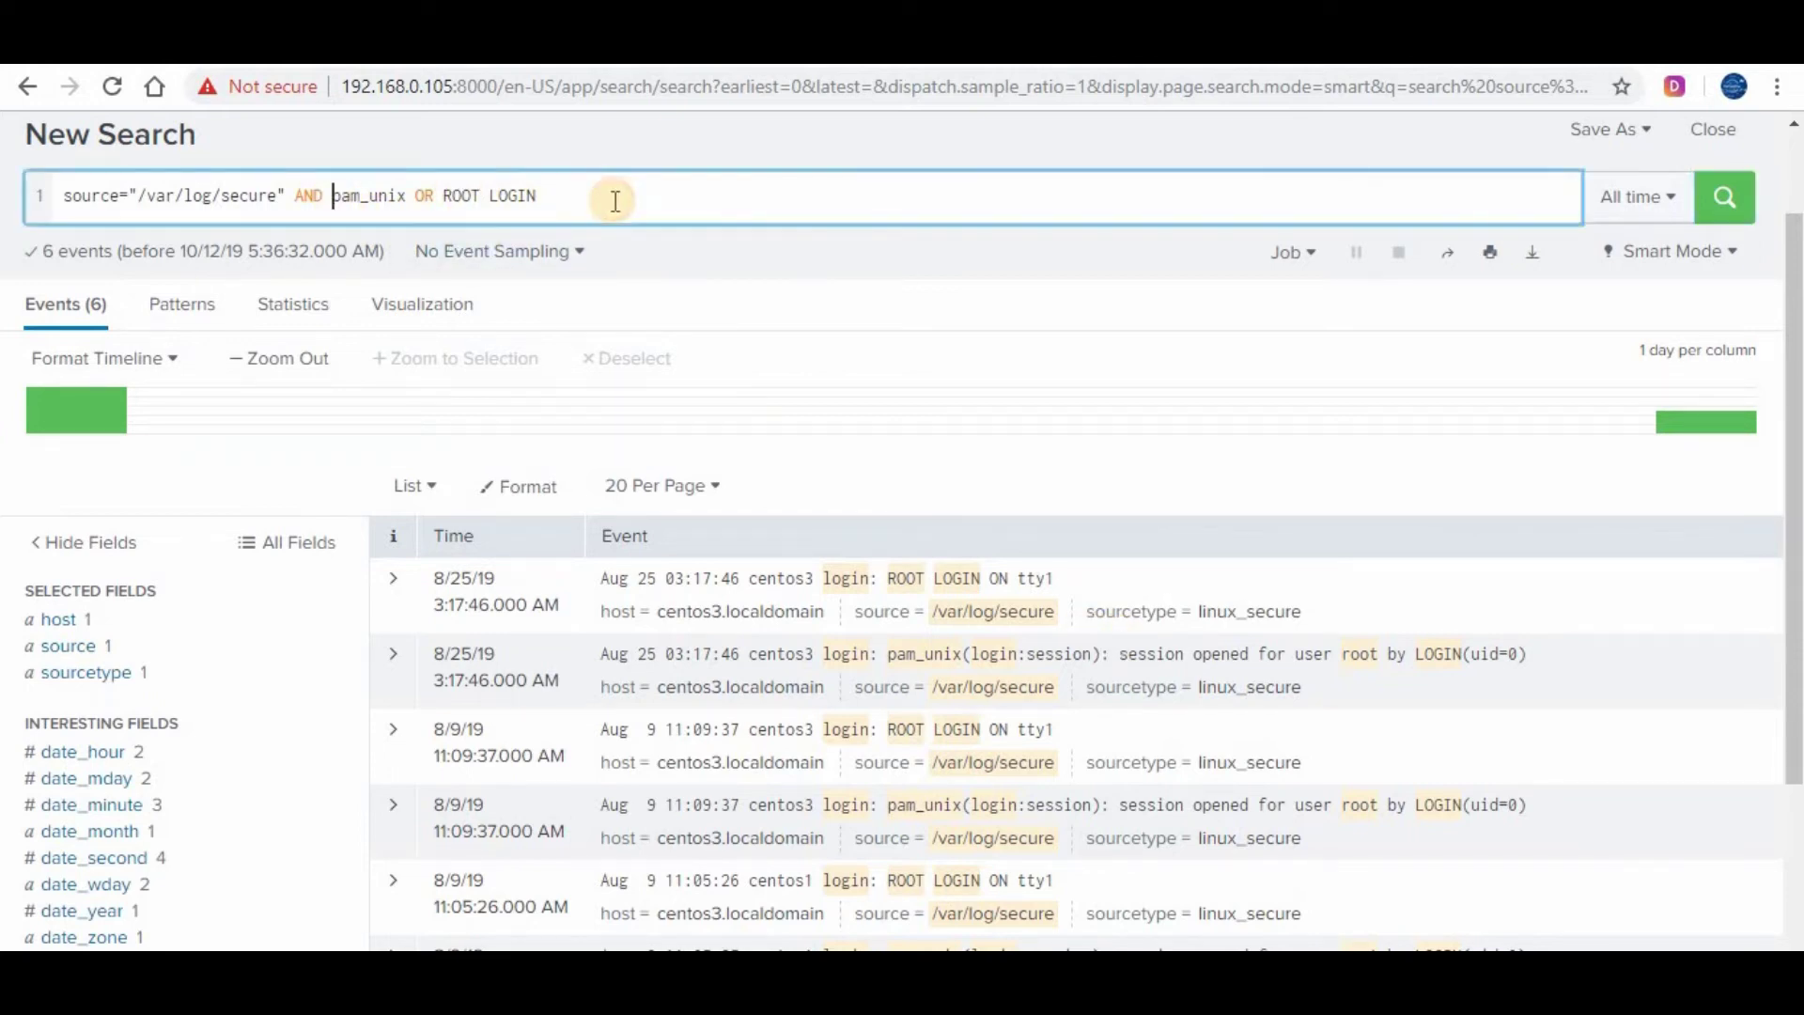
type("(")
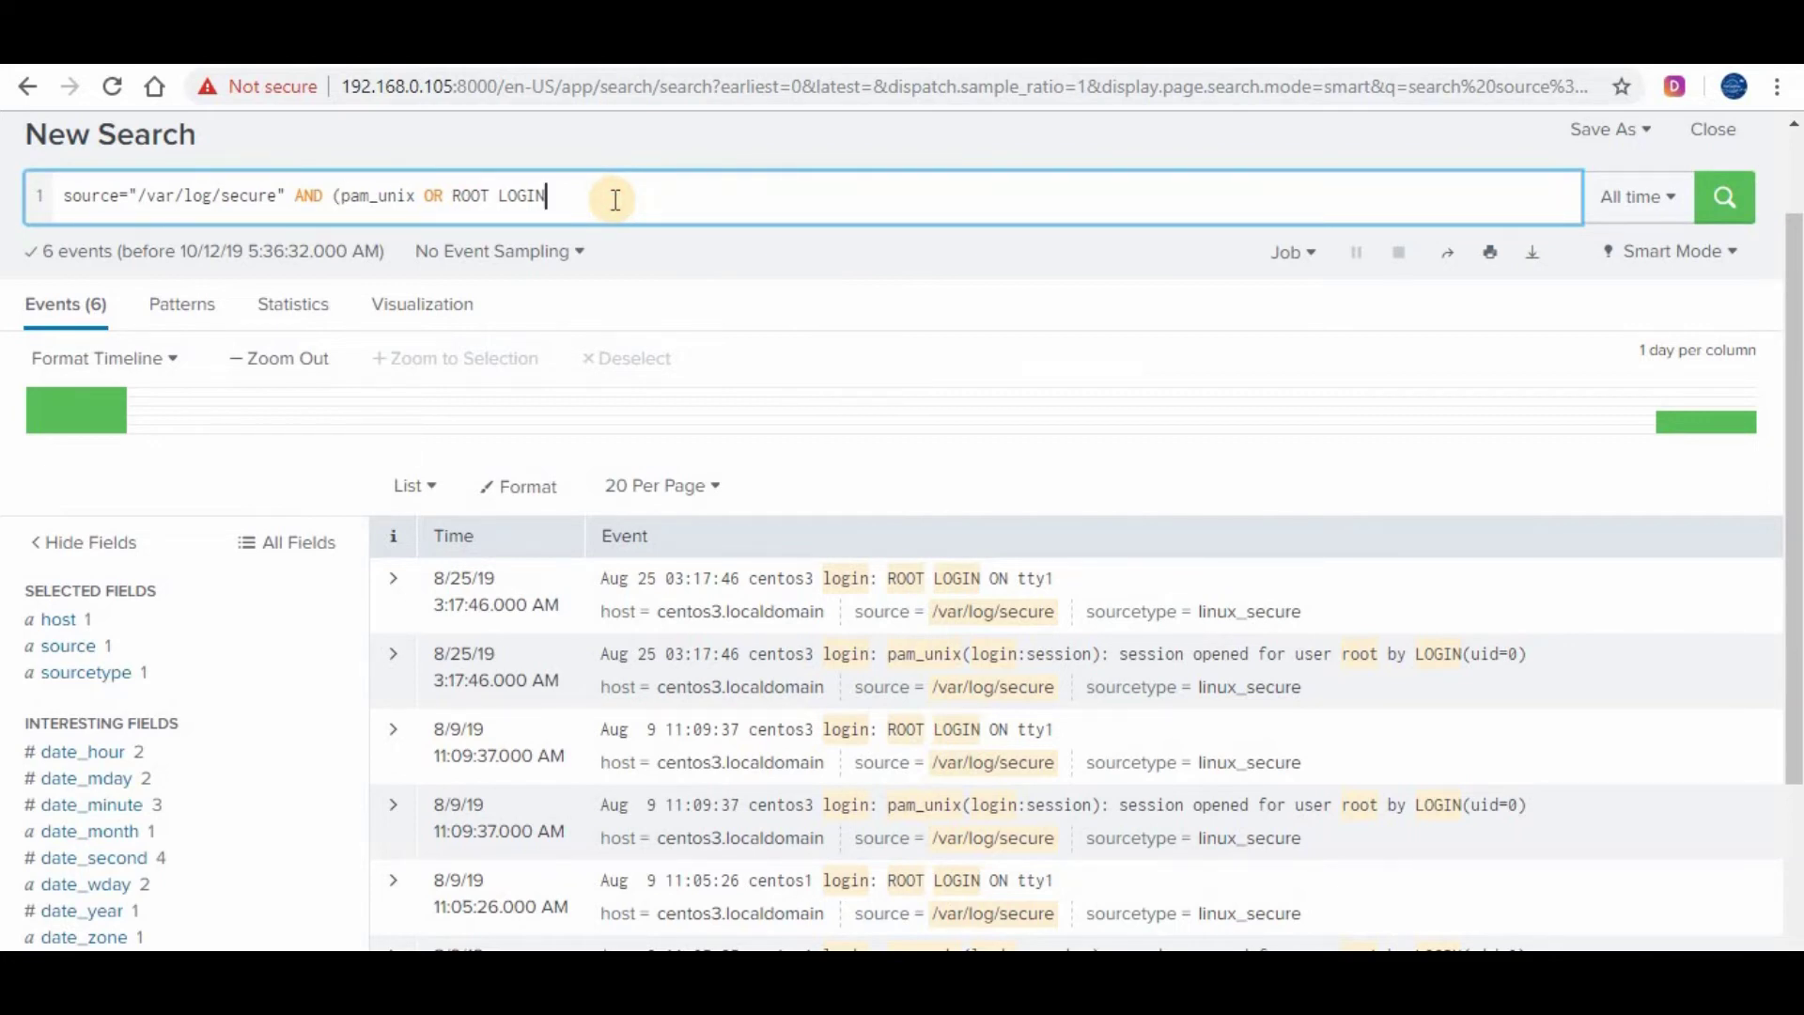
type(")")
left_click(1725, 198)
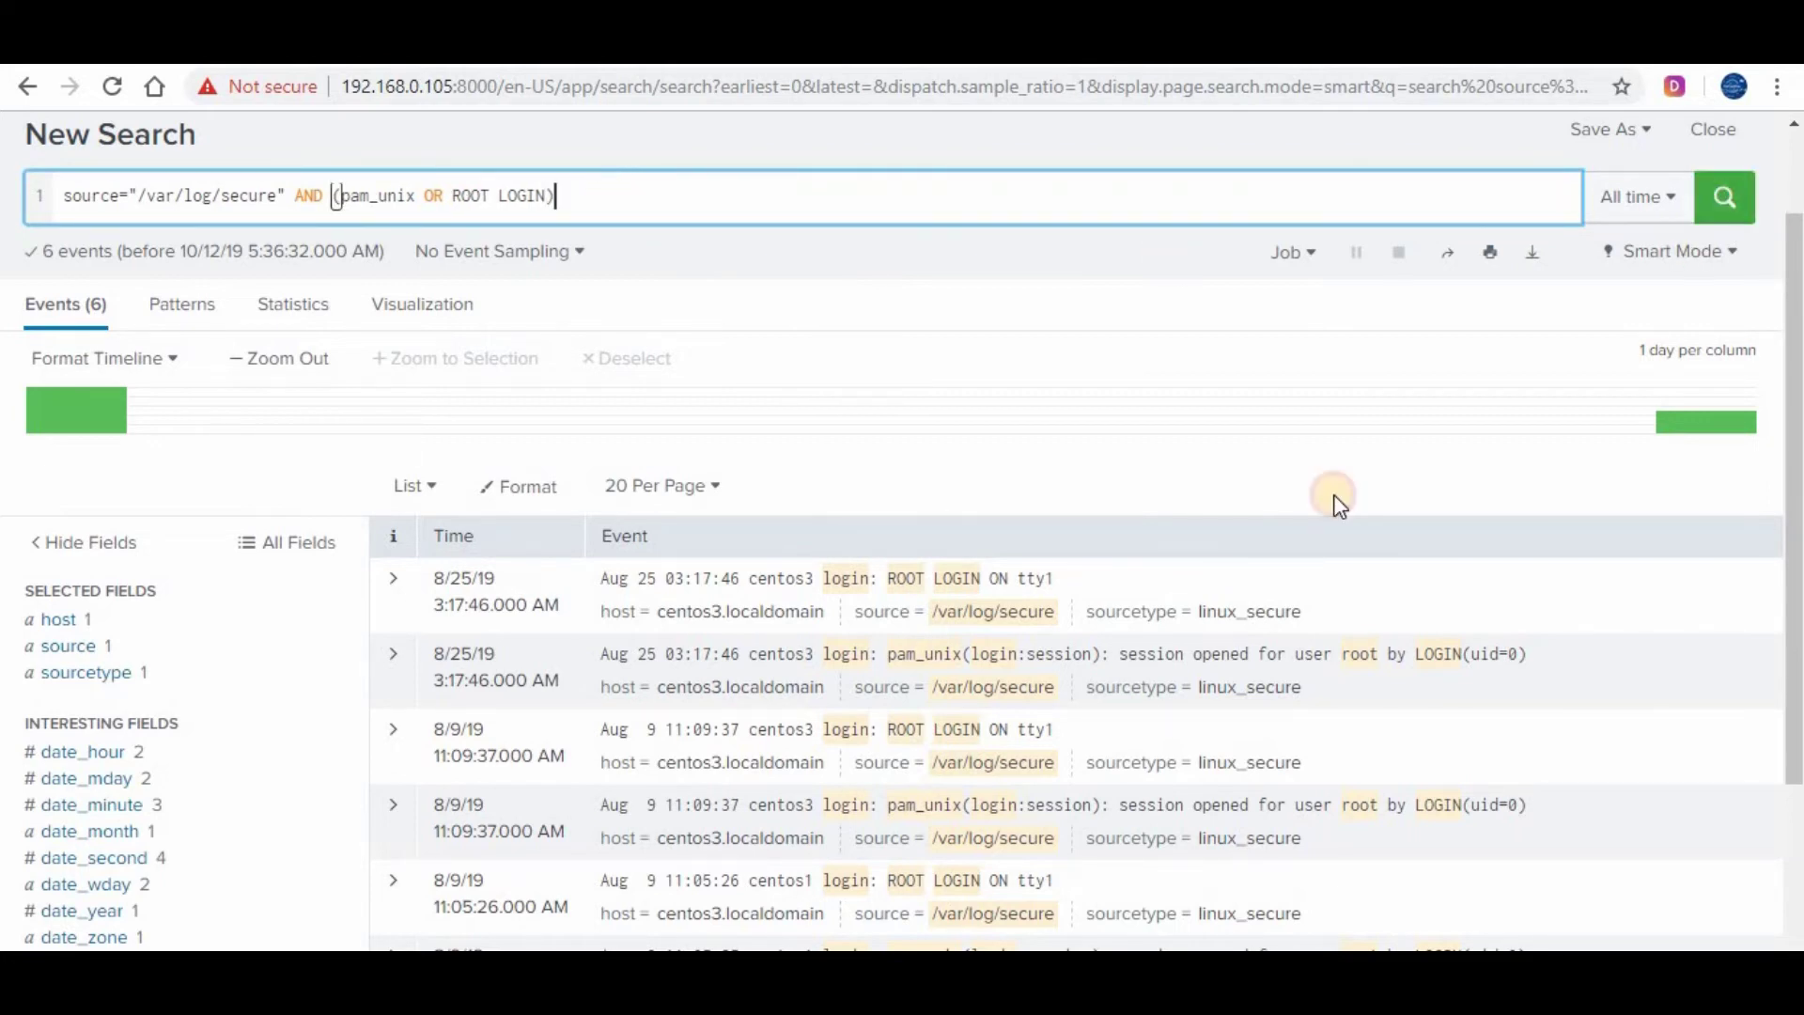
Examine which events the parenthesised query returns, comparing the ROOT LOGIN and pam_unix entries.
scroll(1309, 617, "down", 3)
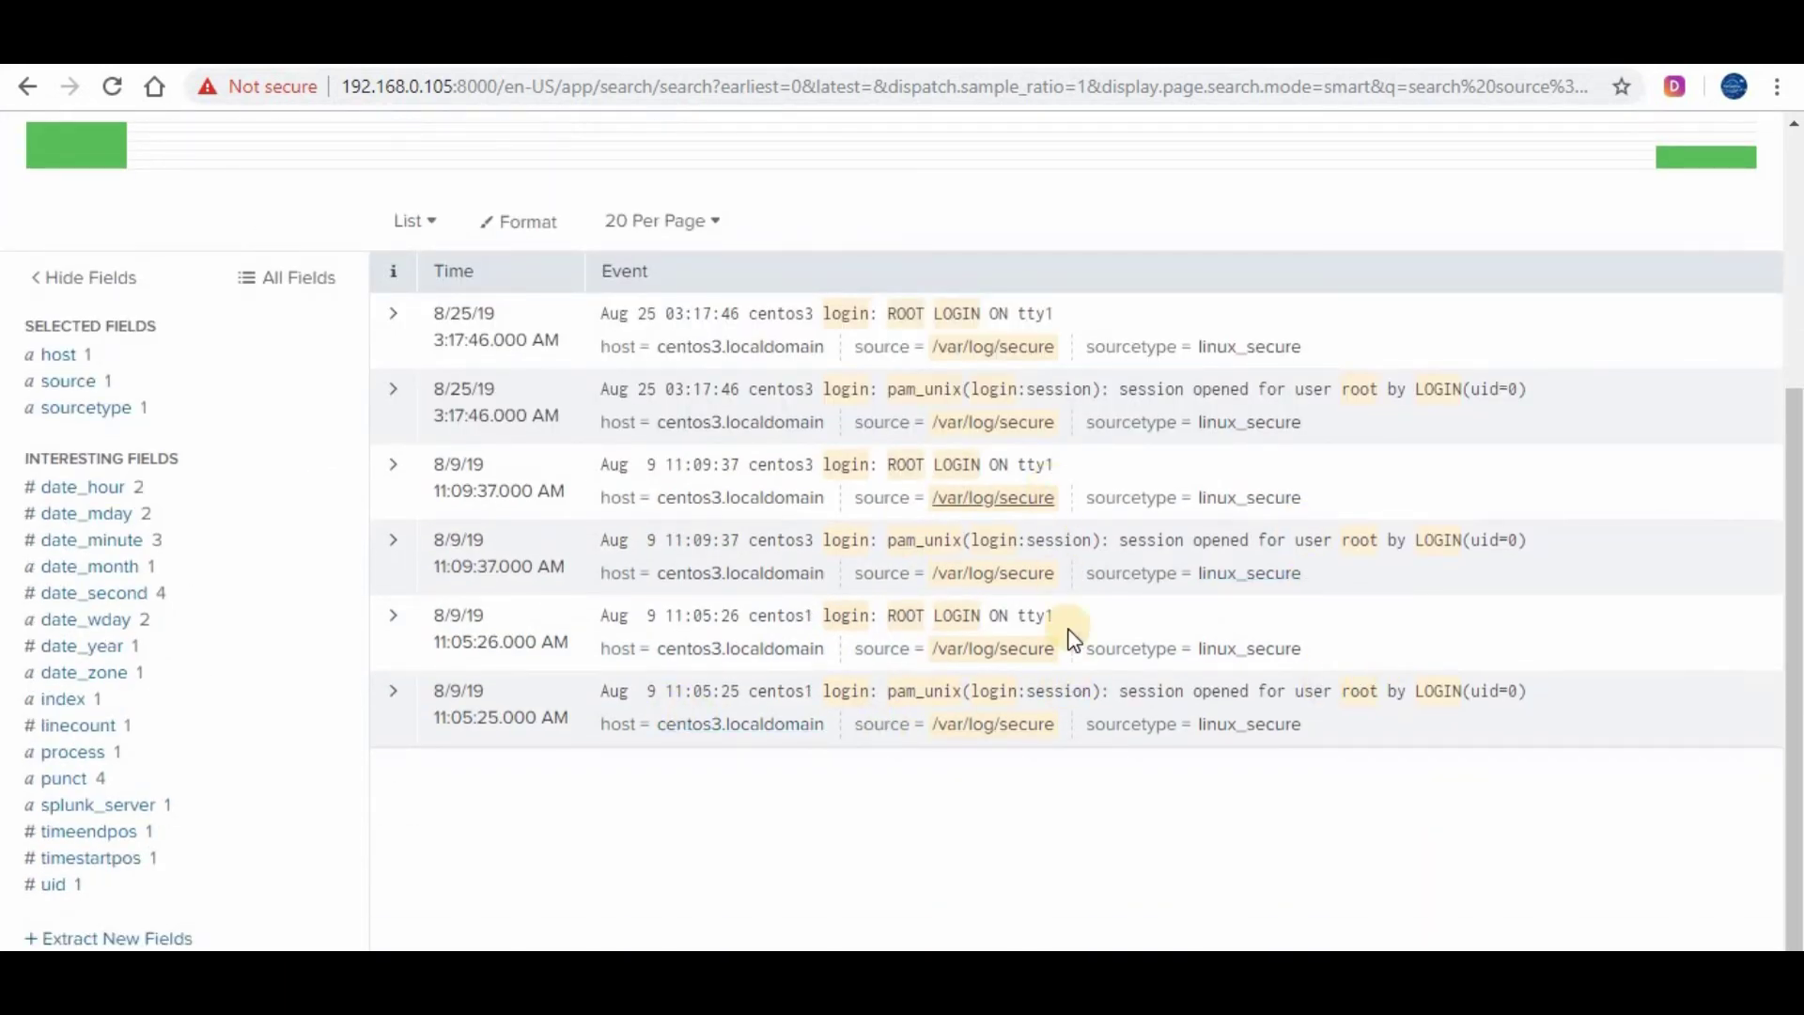
scroll(1071, 634, "up", 1)
scroll(1069, 628, "up", 3)
left_click(691, 205)
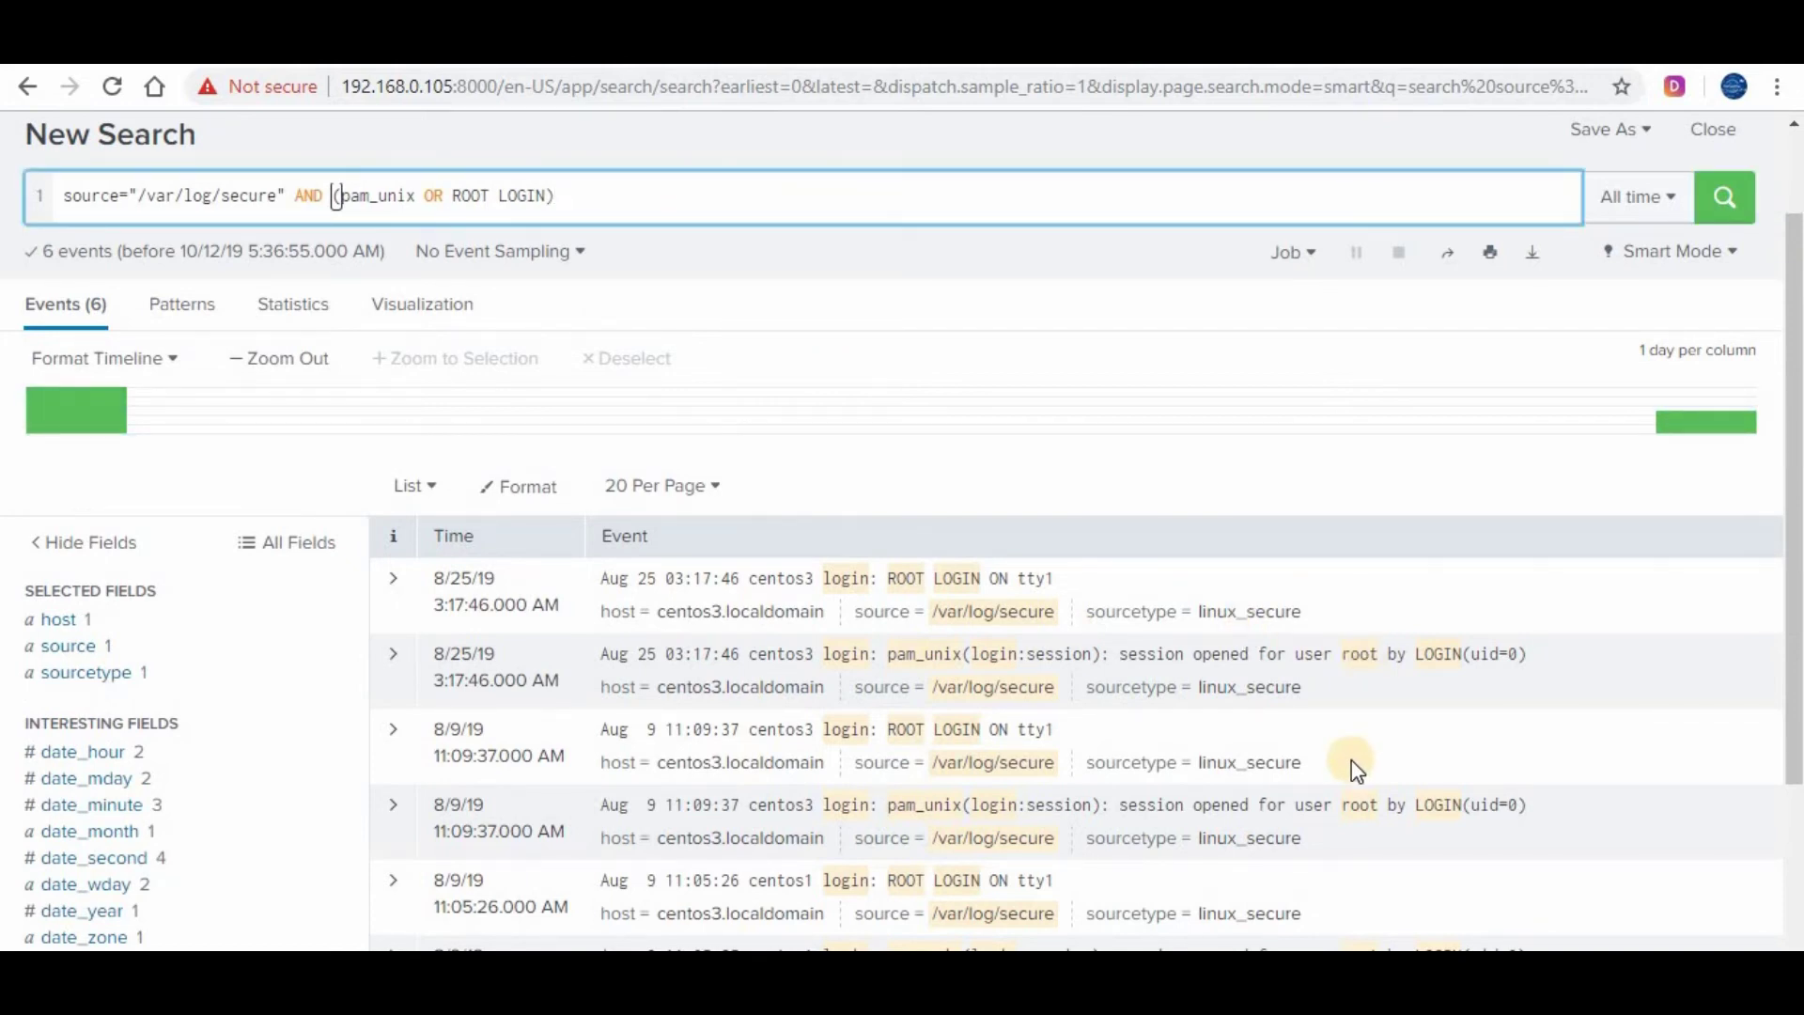
scroll(1356, 771, "down", 2)
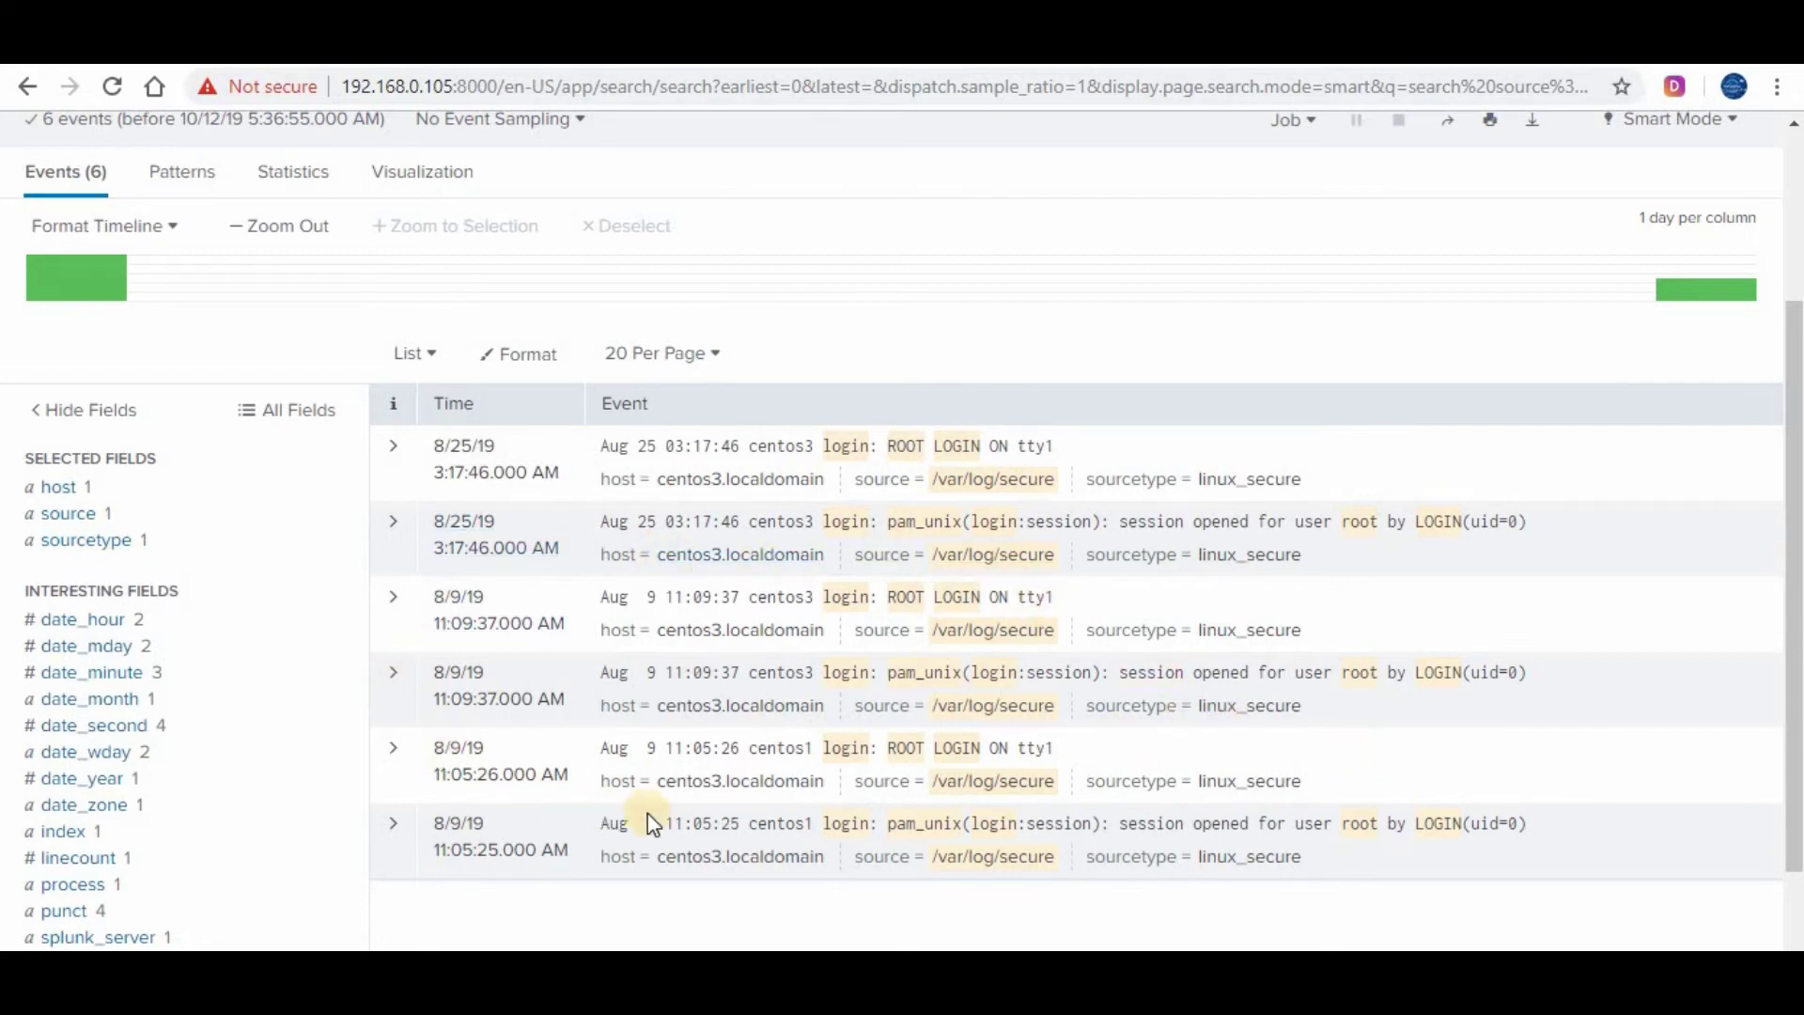
scroll(695, 808, "up", 3)
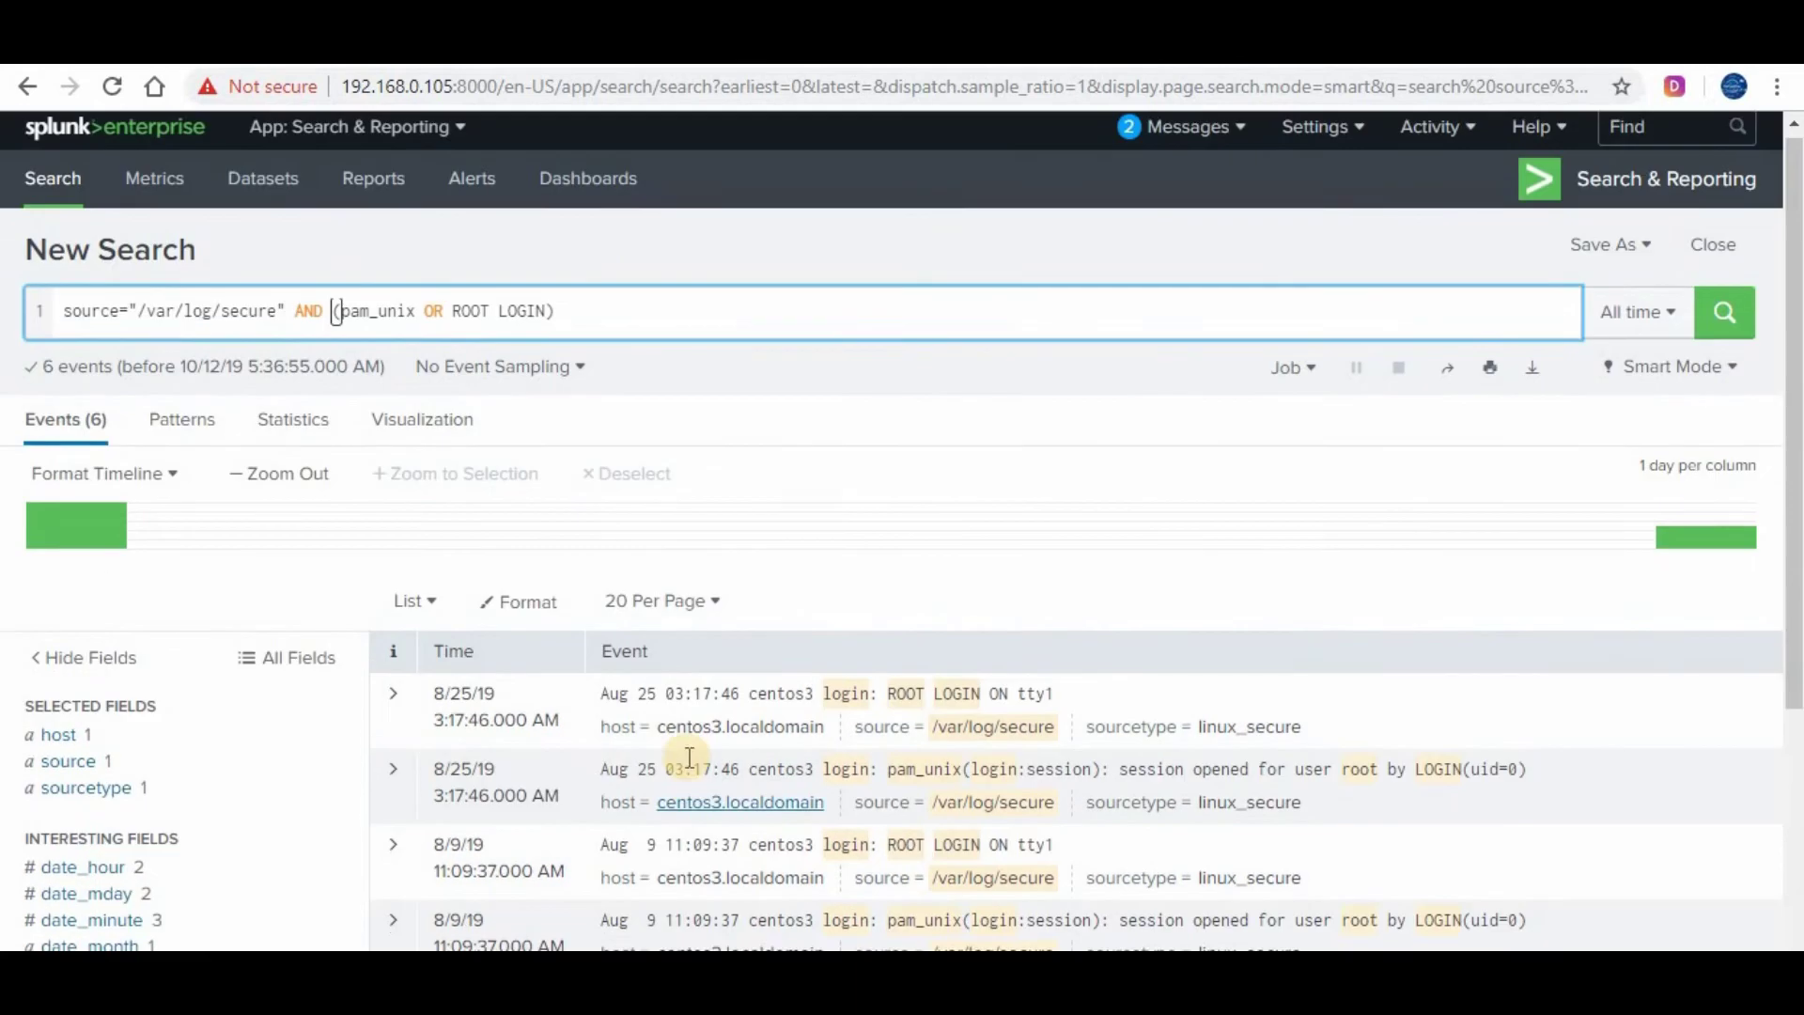
left_click(793, 344)
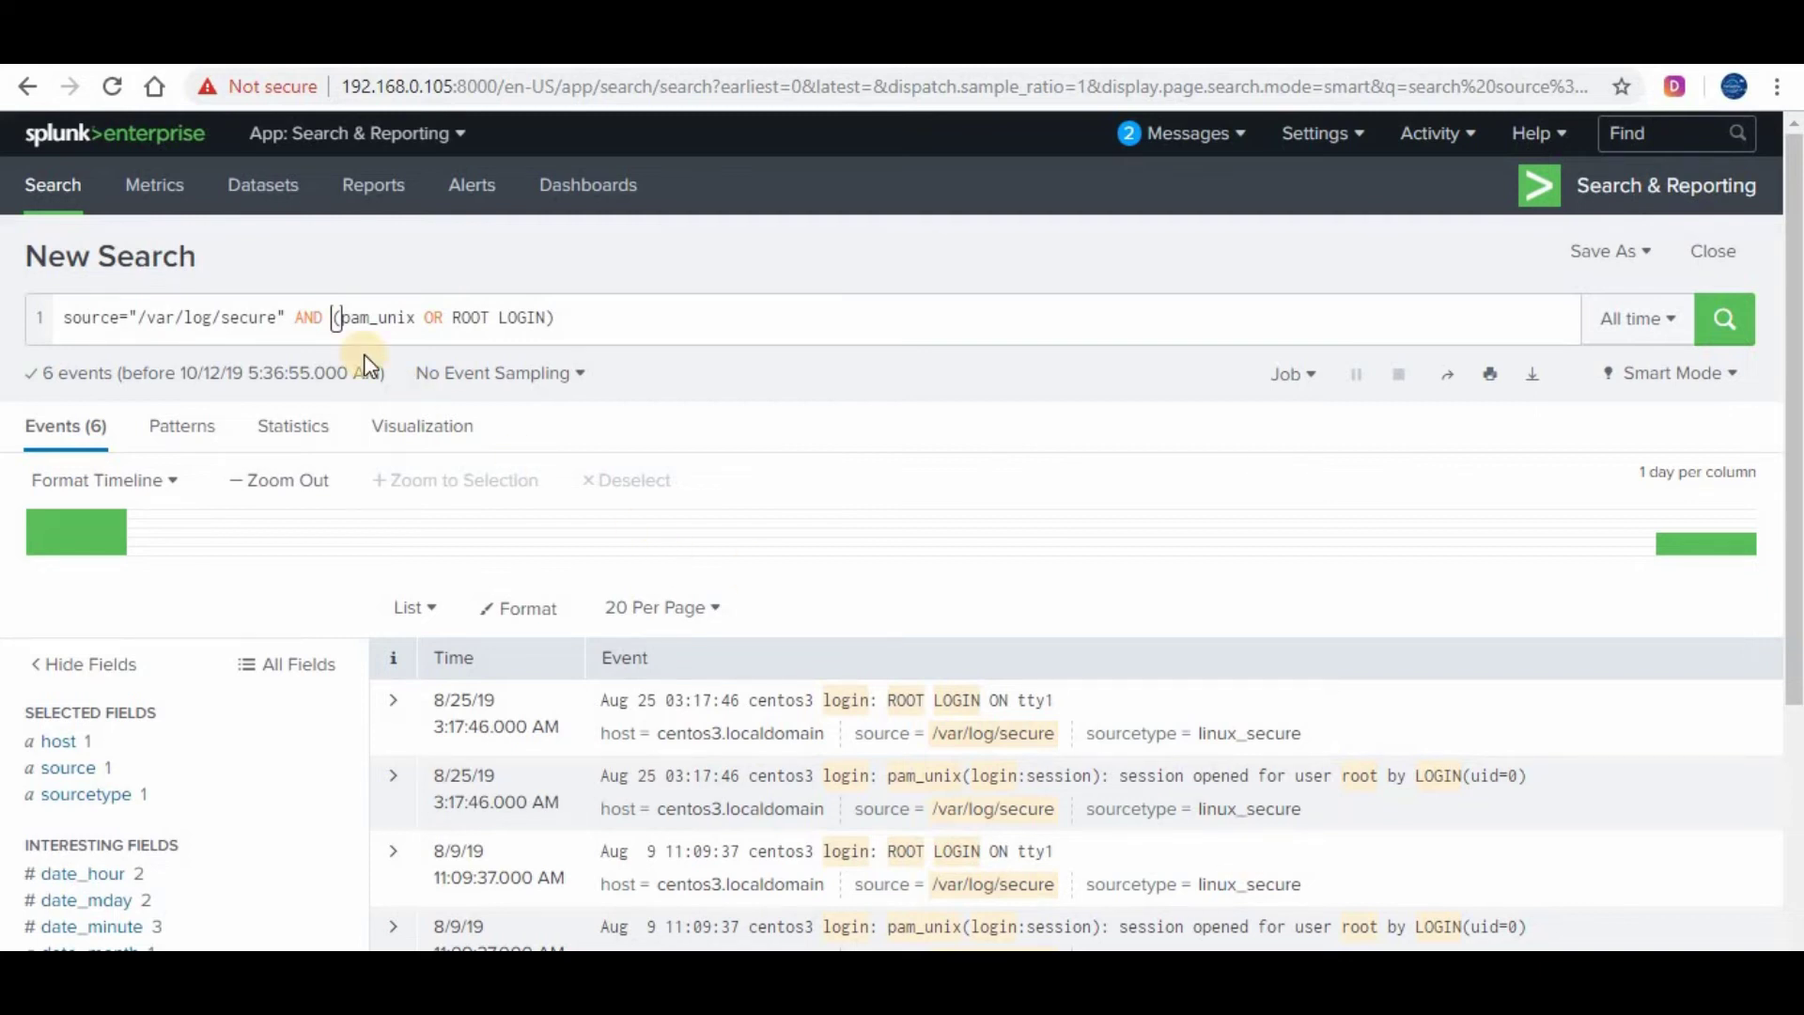
Delete AND (pam_unix OR ROOT LOGIN) from the query, run the source="/var/log/secure" search, and skim the events.
left_click(617, 317)
key("ctrl+shift+Left")
key("ctrl+shift+Left")
key("ctrl+shift+Left")
key("ctrl+shift+Left")
key("ctrl+shift+Left")
key("ctrl+shift+Left")
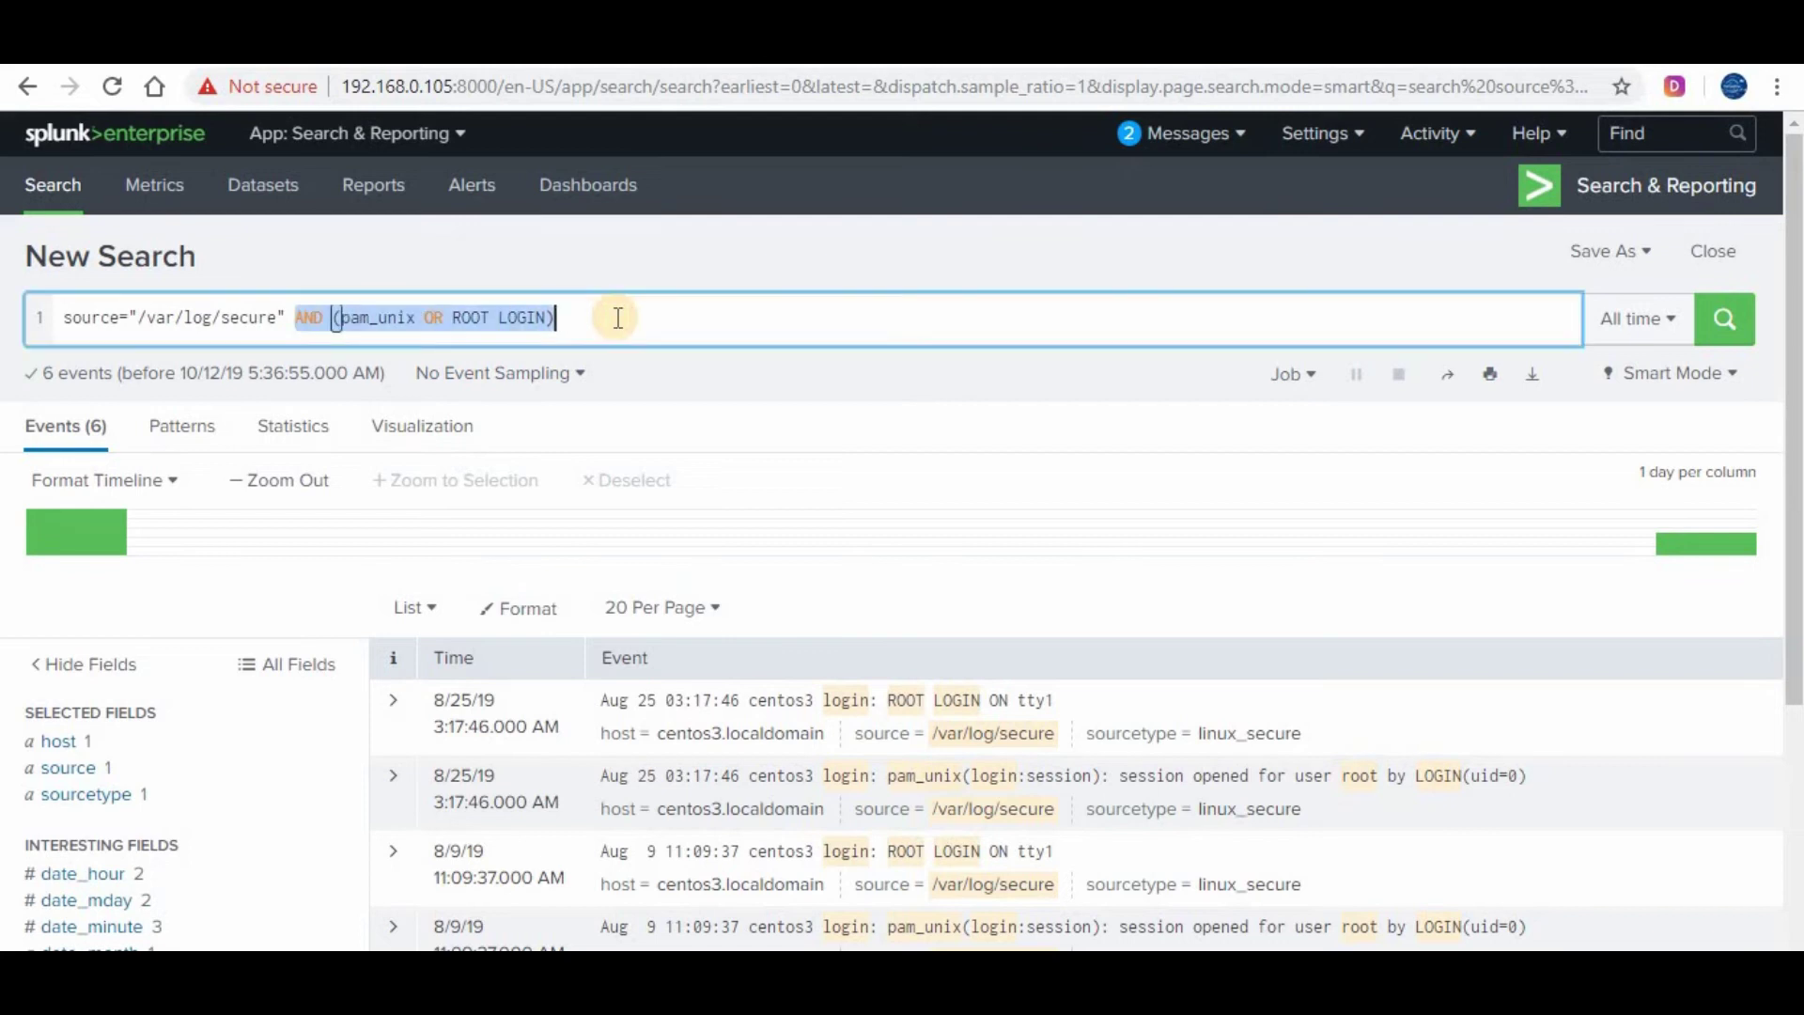
key("BackSpace")
left_click(1725, 312)
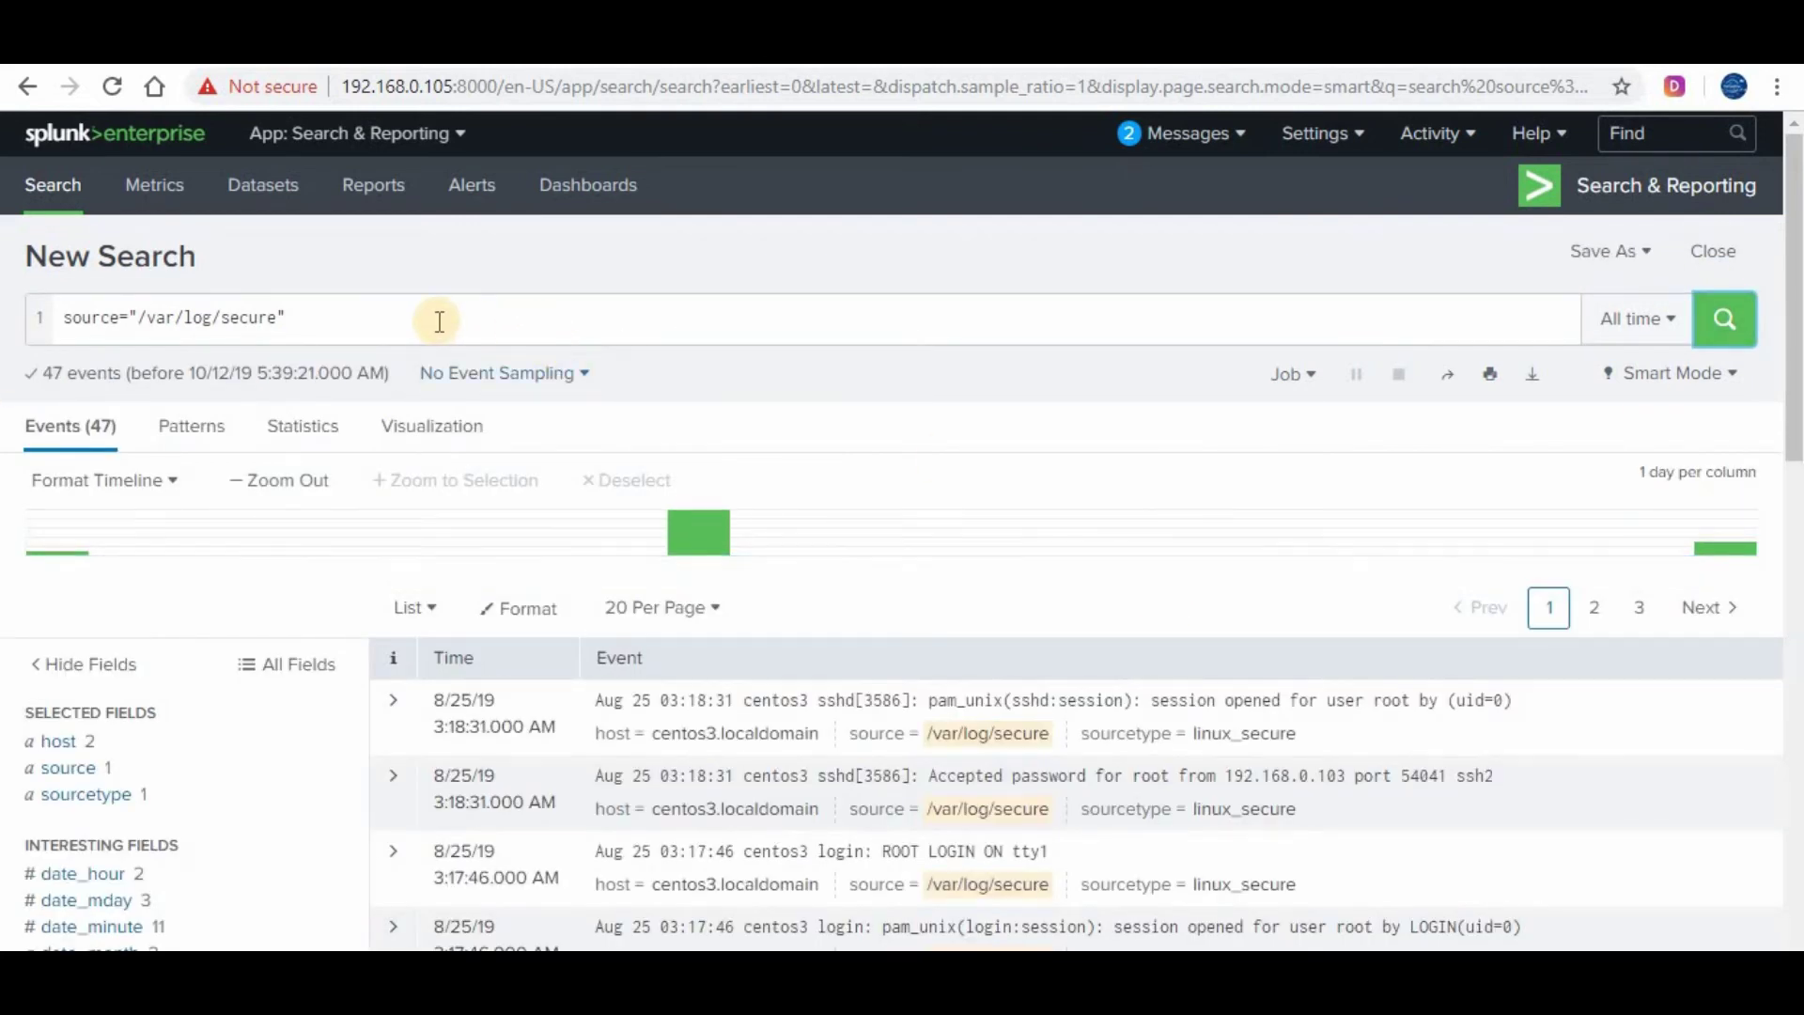
left_click(1722, 320)
scroll(1428, 582, "down", 4)
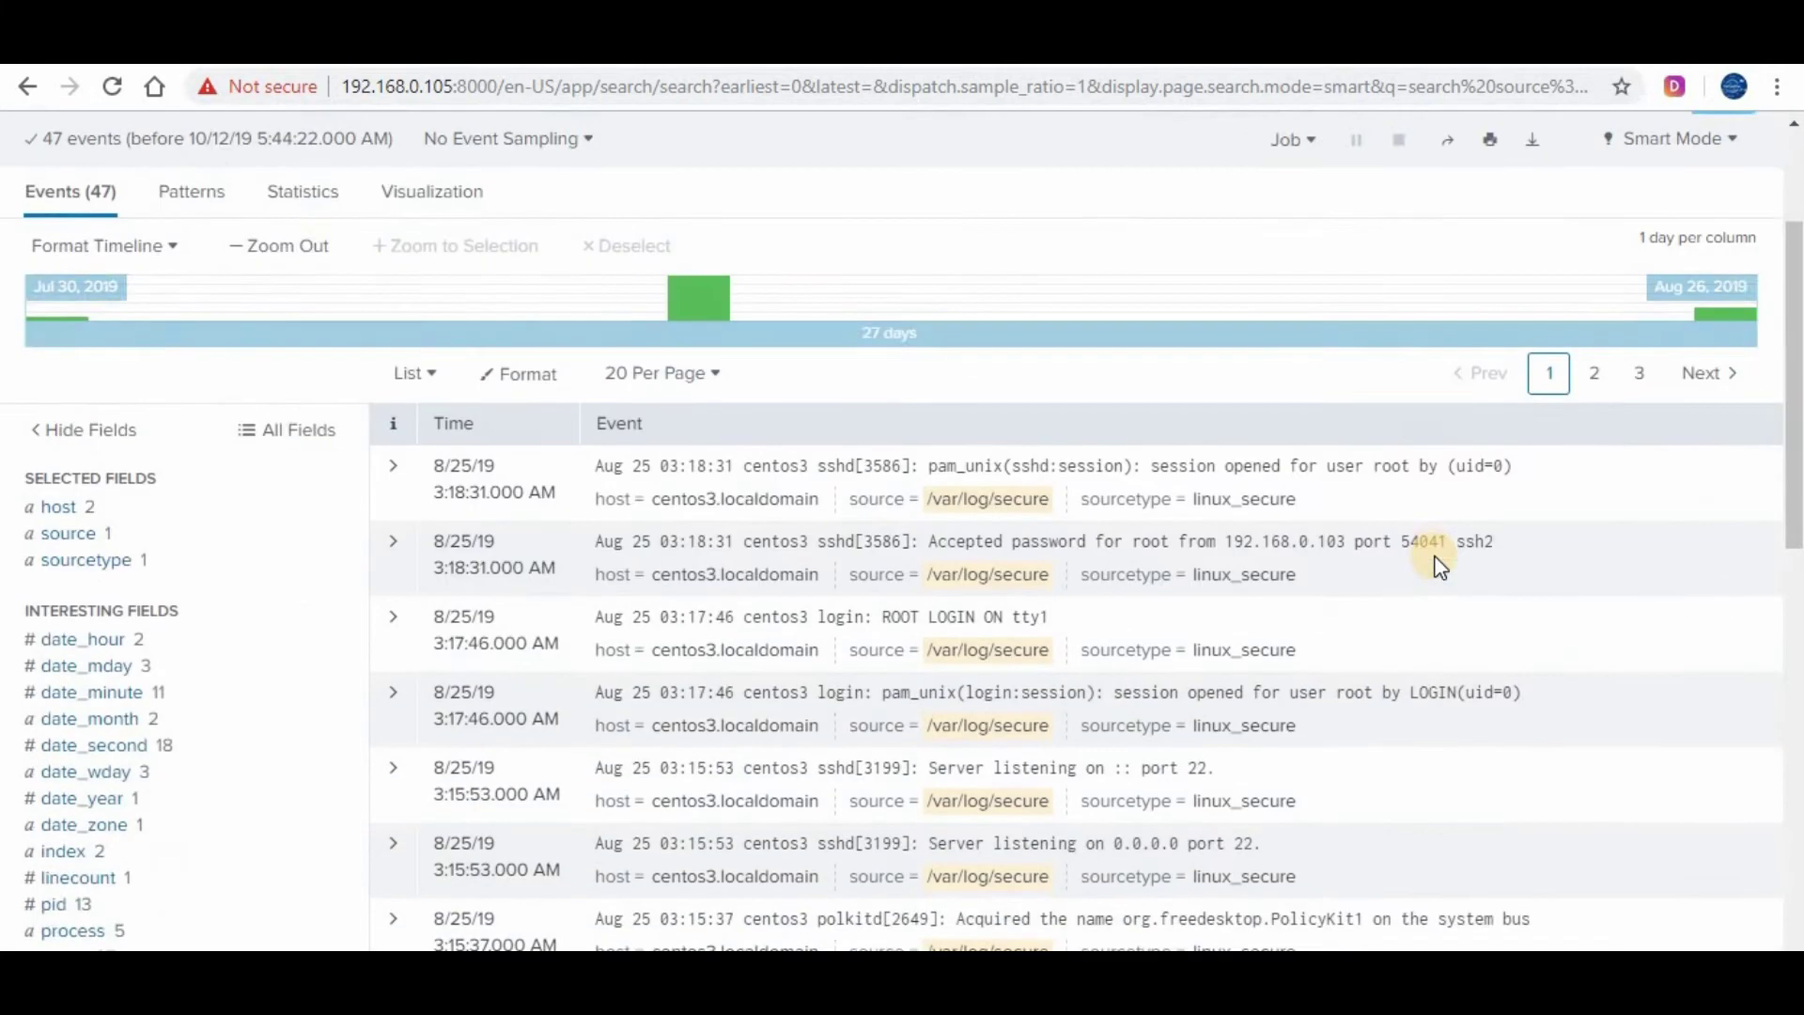
scroll(1436, 578, "down", 4)
scroll(1436, 578, "up", 9)
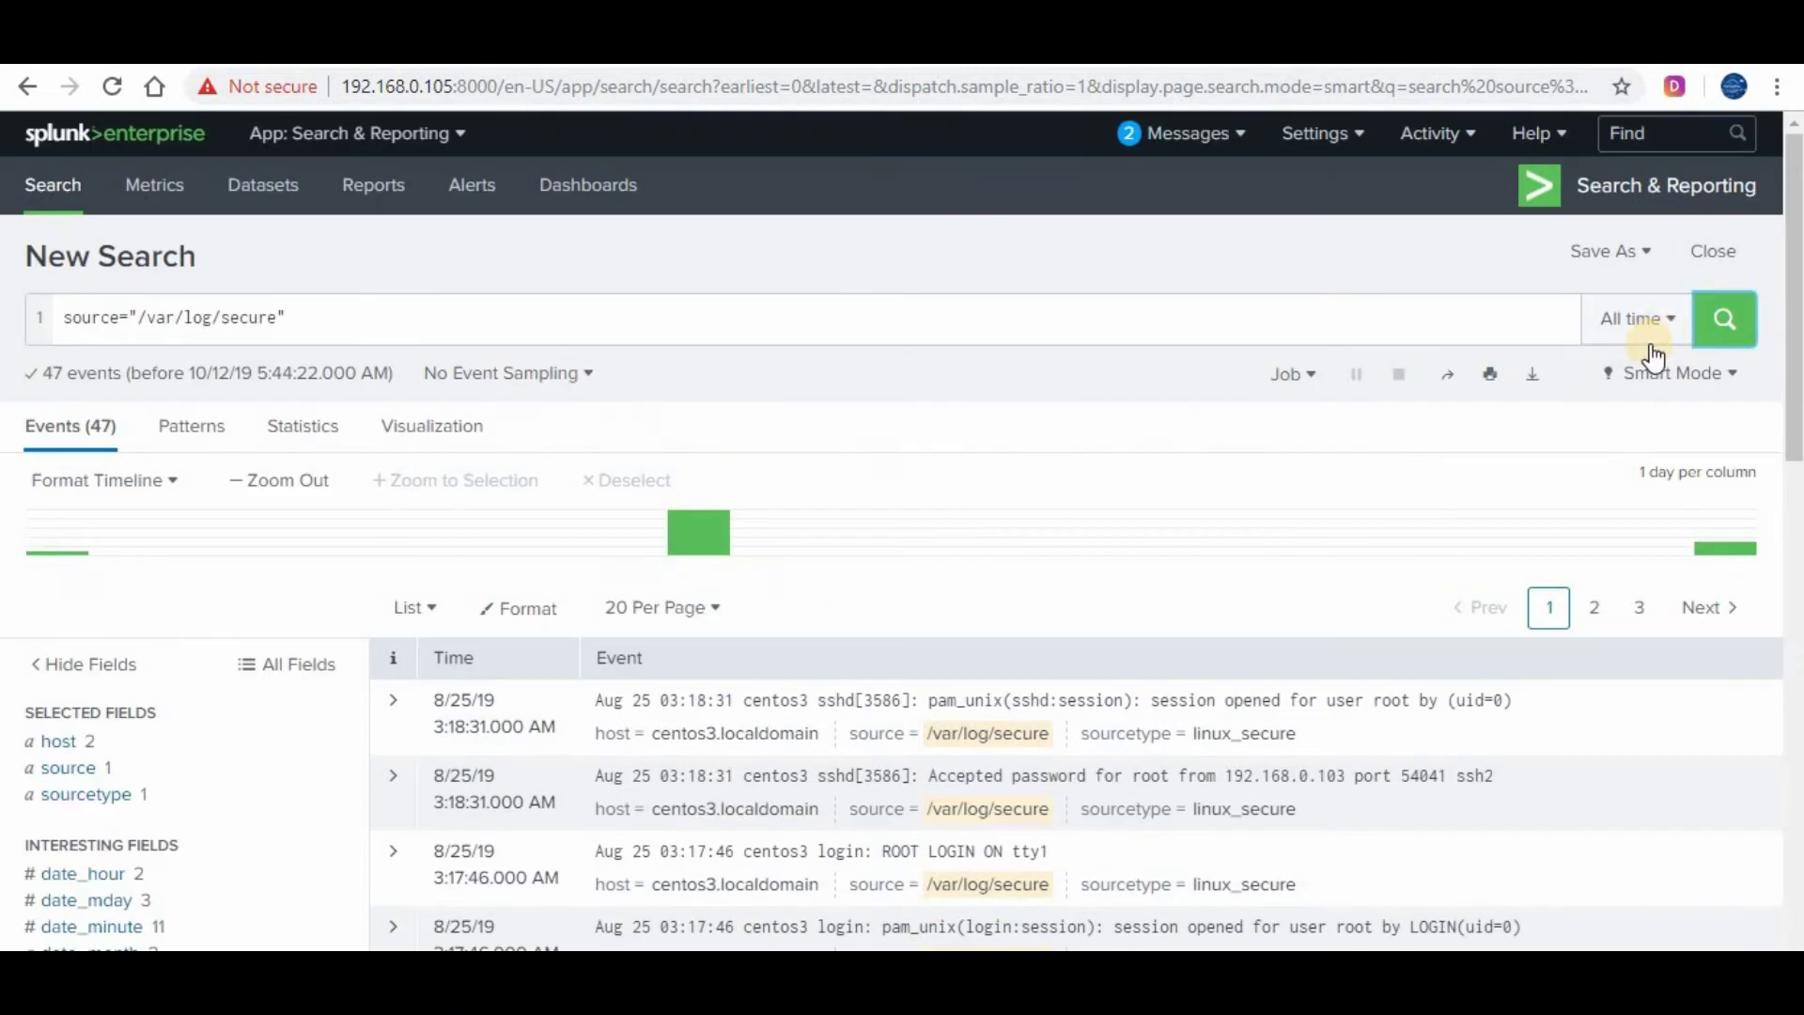
Open the time range choices and look through the presets, the Relative time units, and the Real-time settings.
left_click(1665, 329)
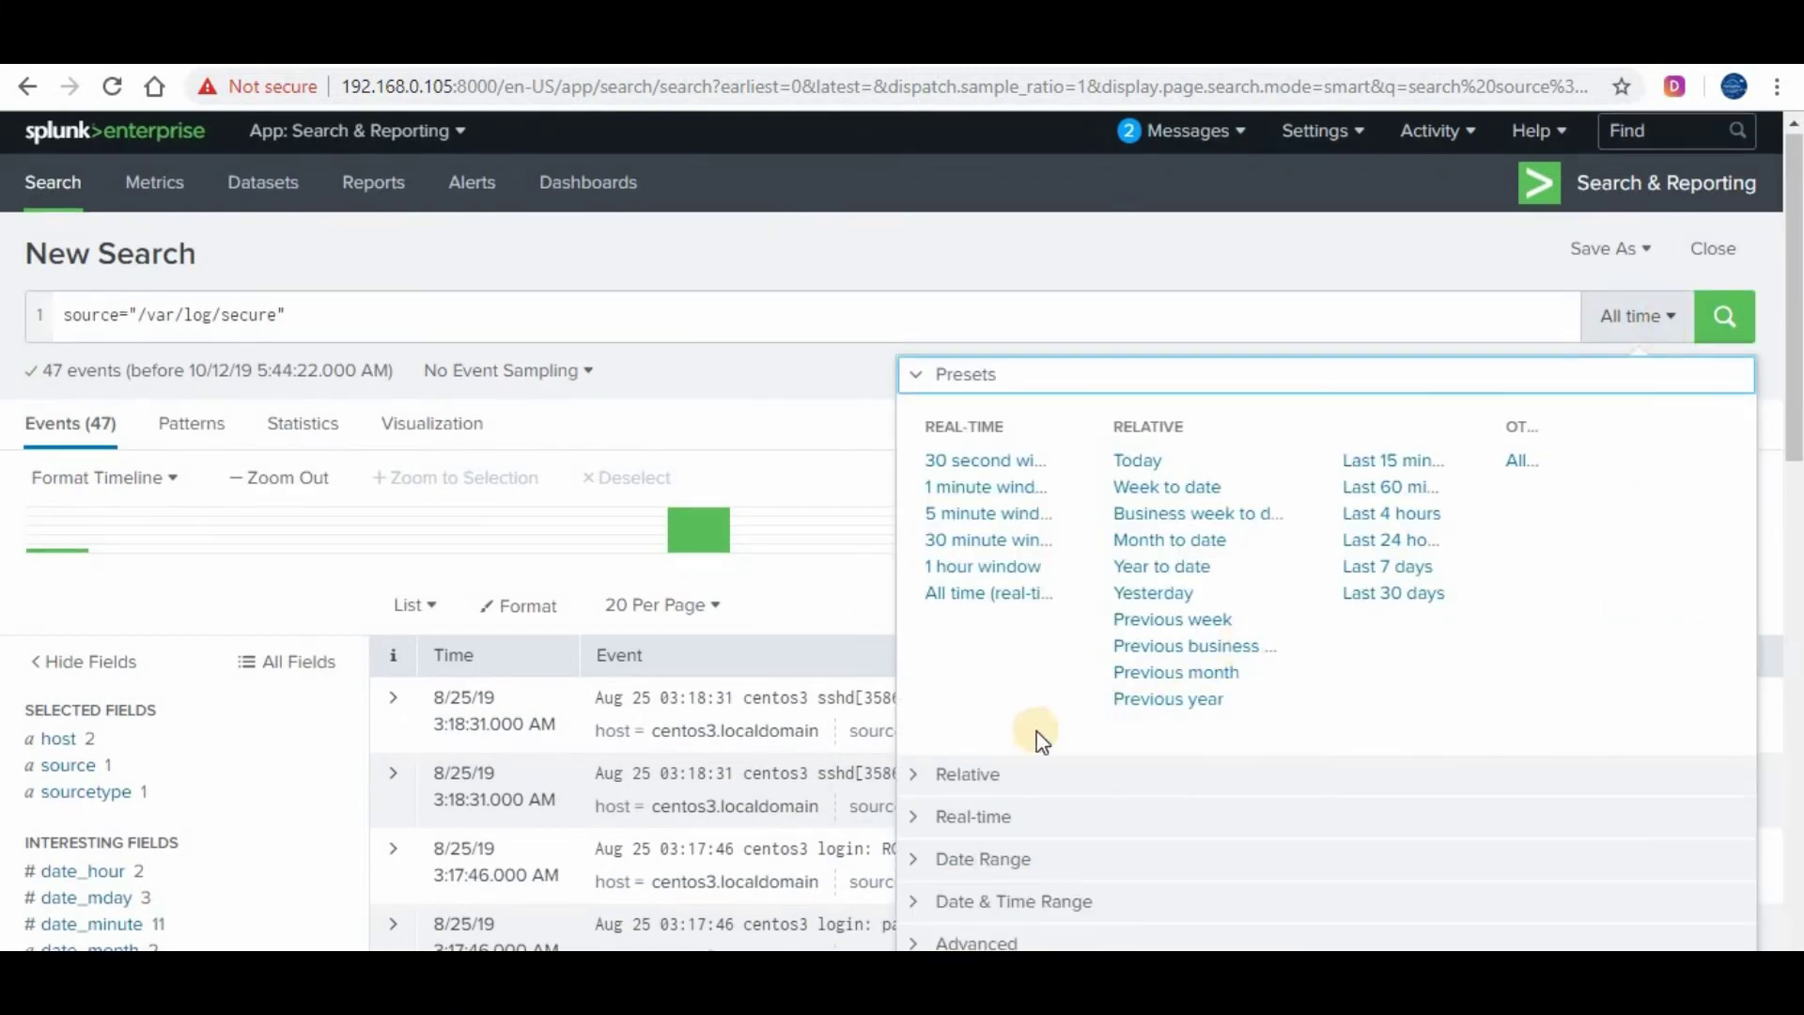
left_click(917, 376)
left_click(1013, 770)
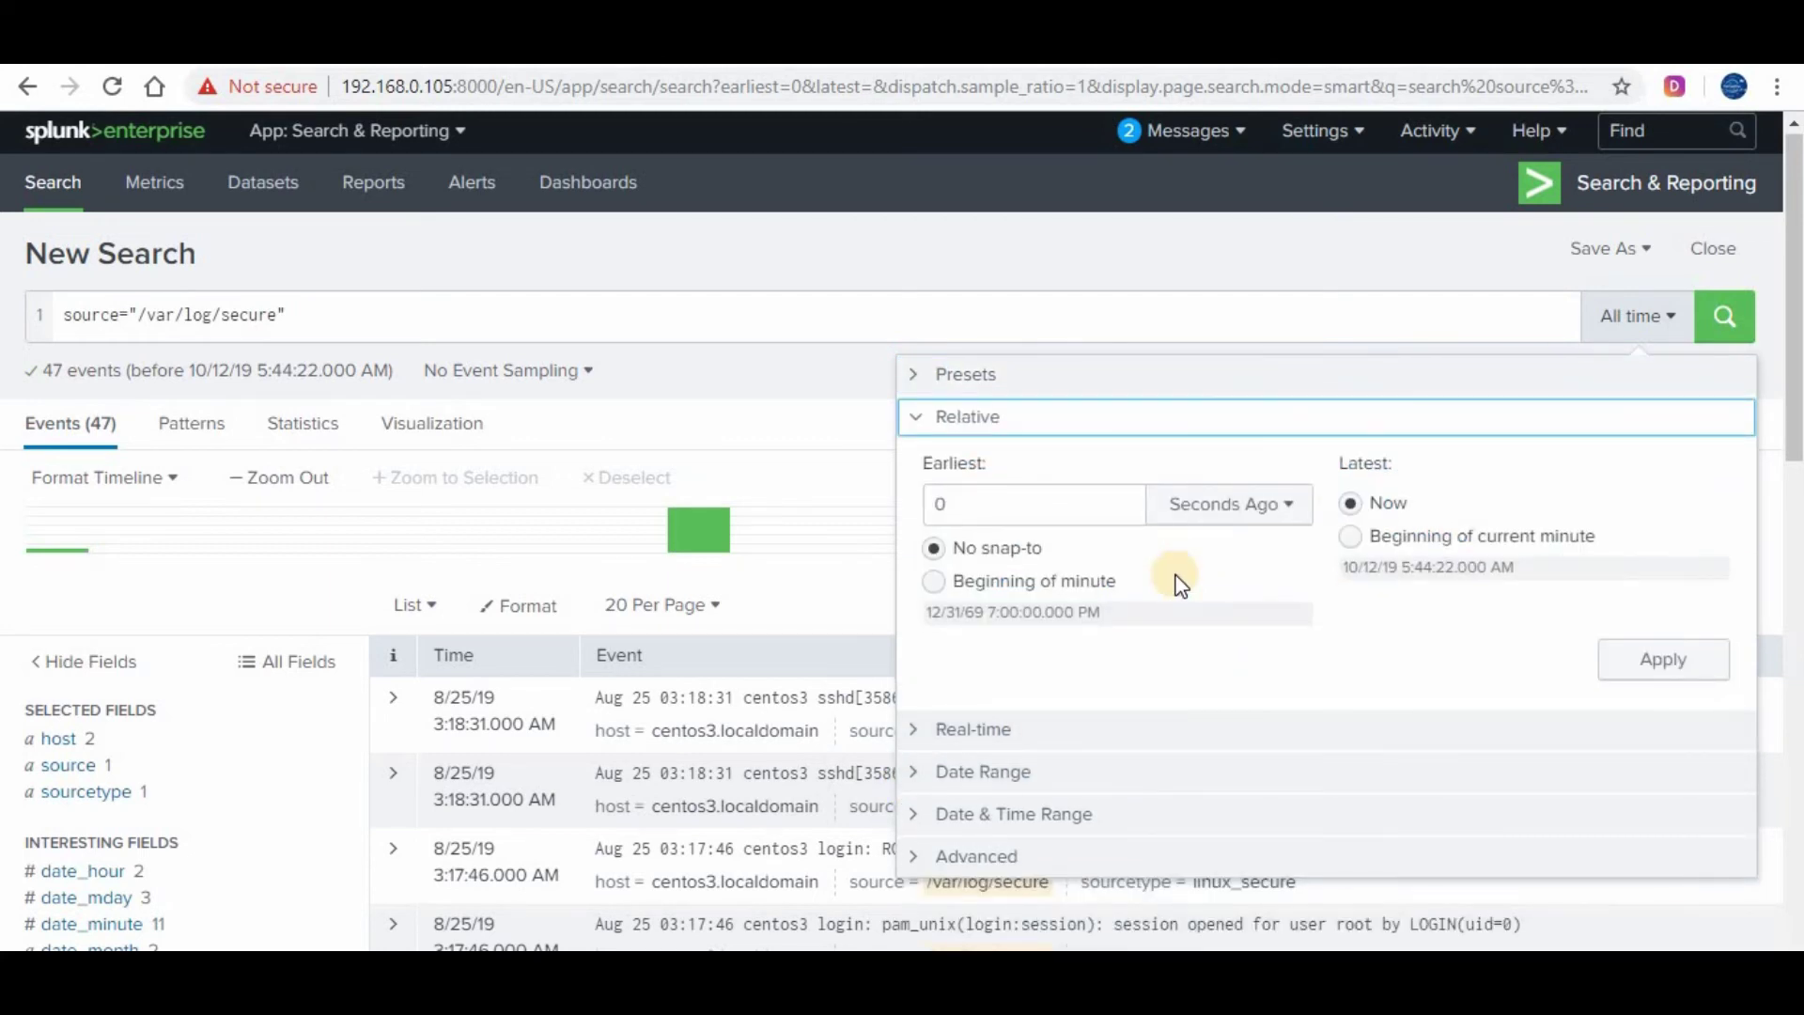
left_click(1015, 505)
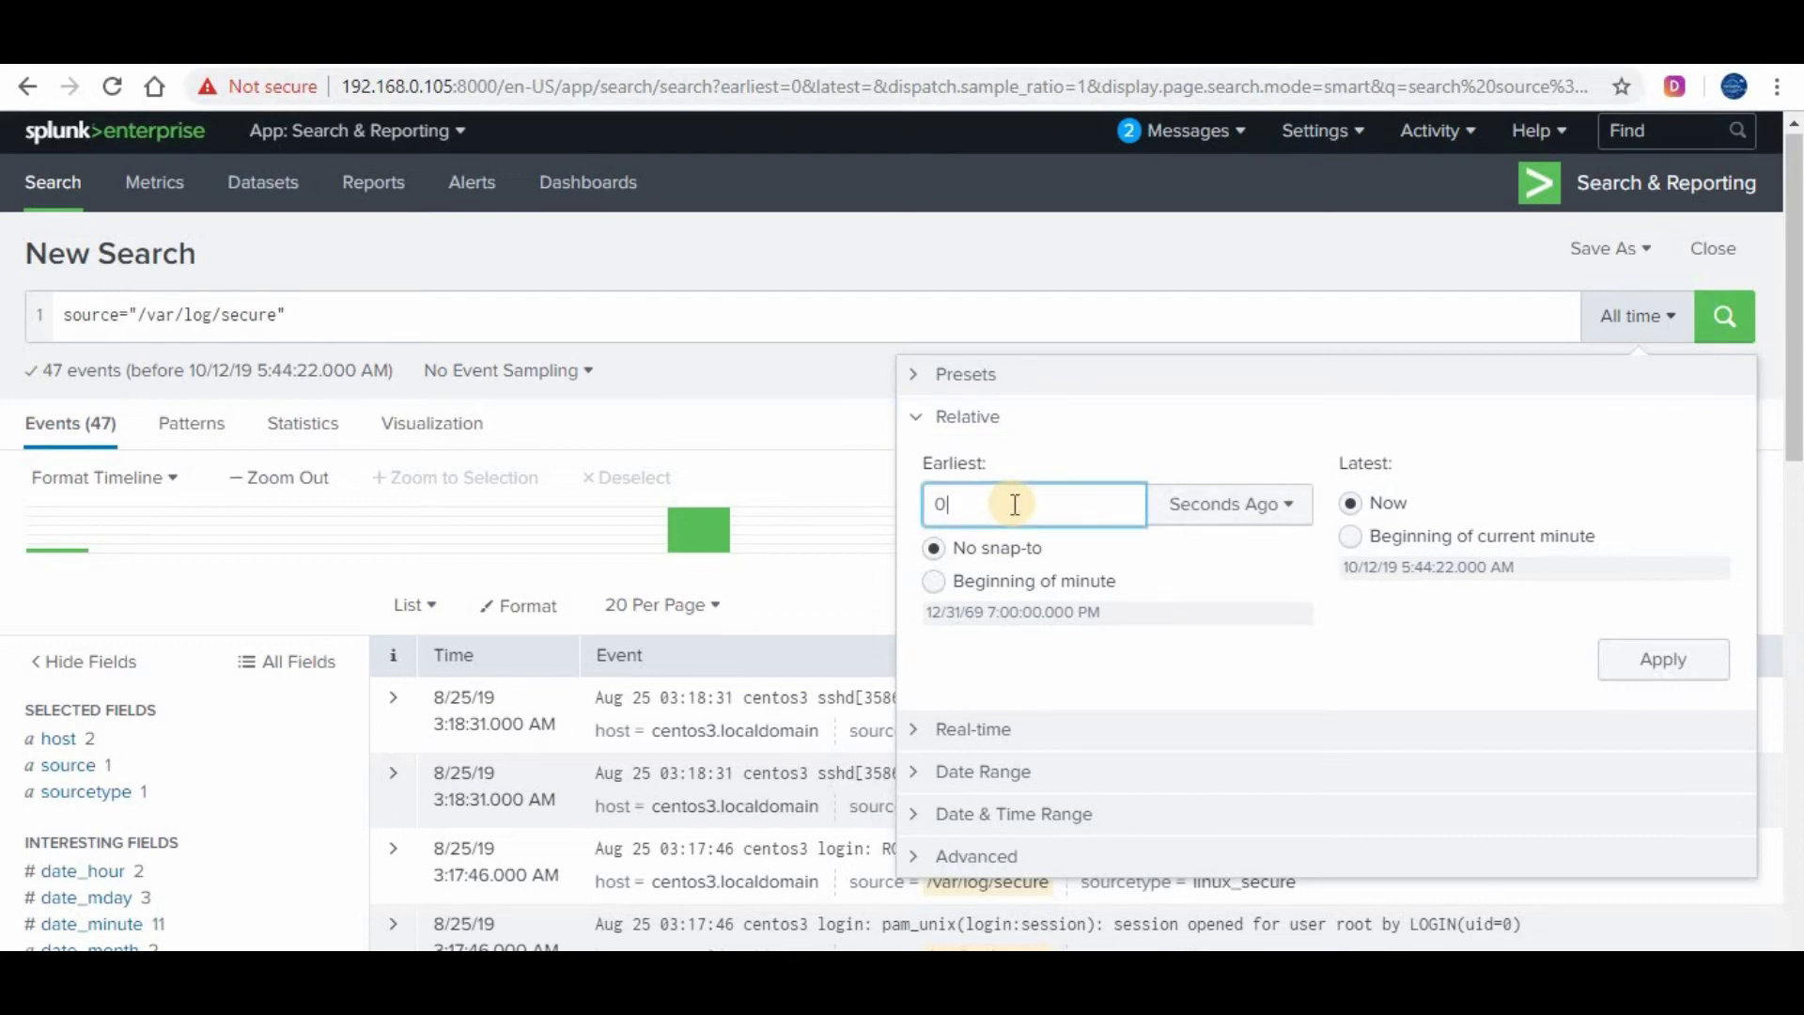
left_click(1237, 515)
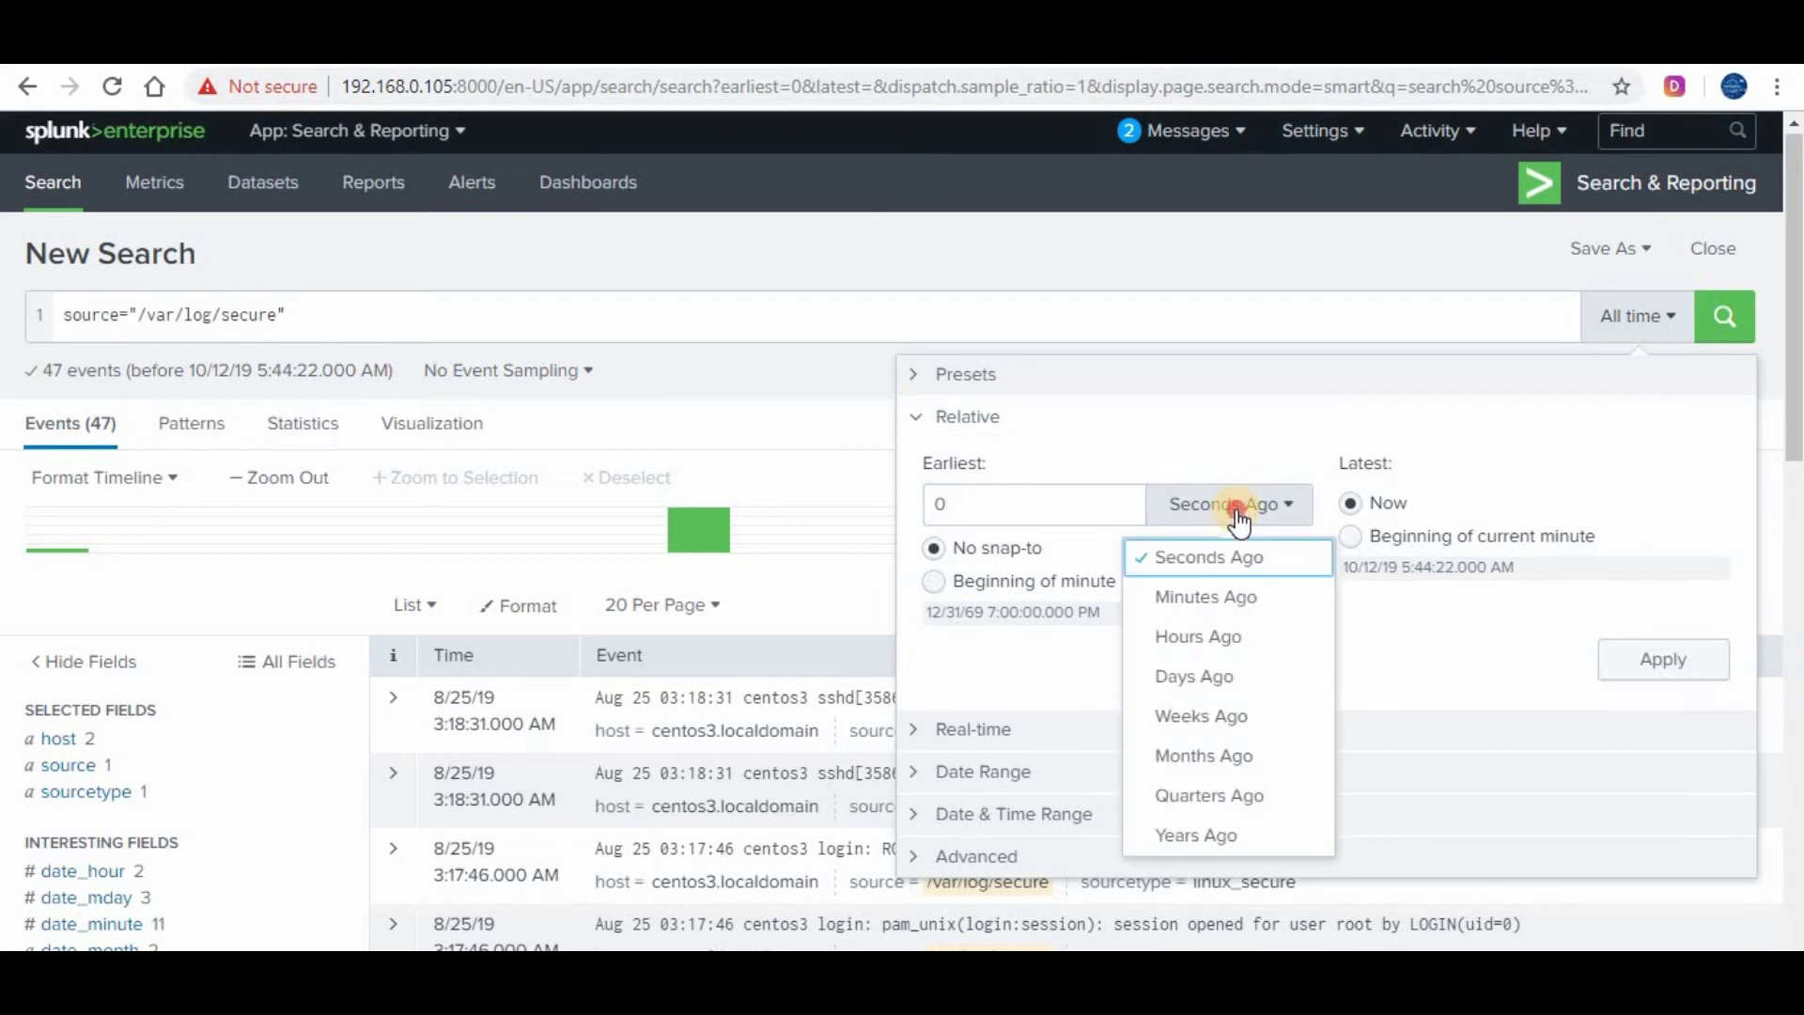
left_click(1239, 516)
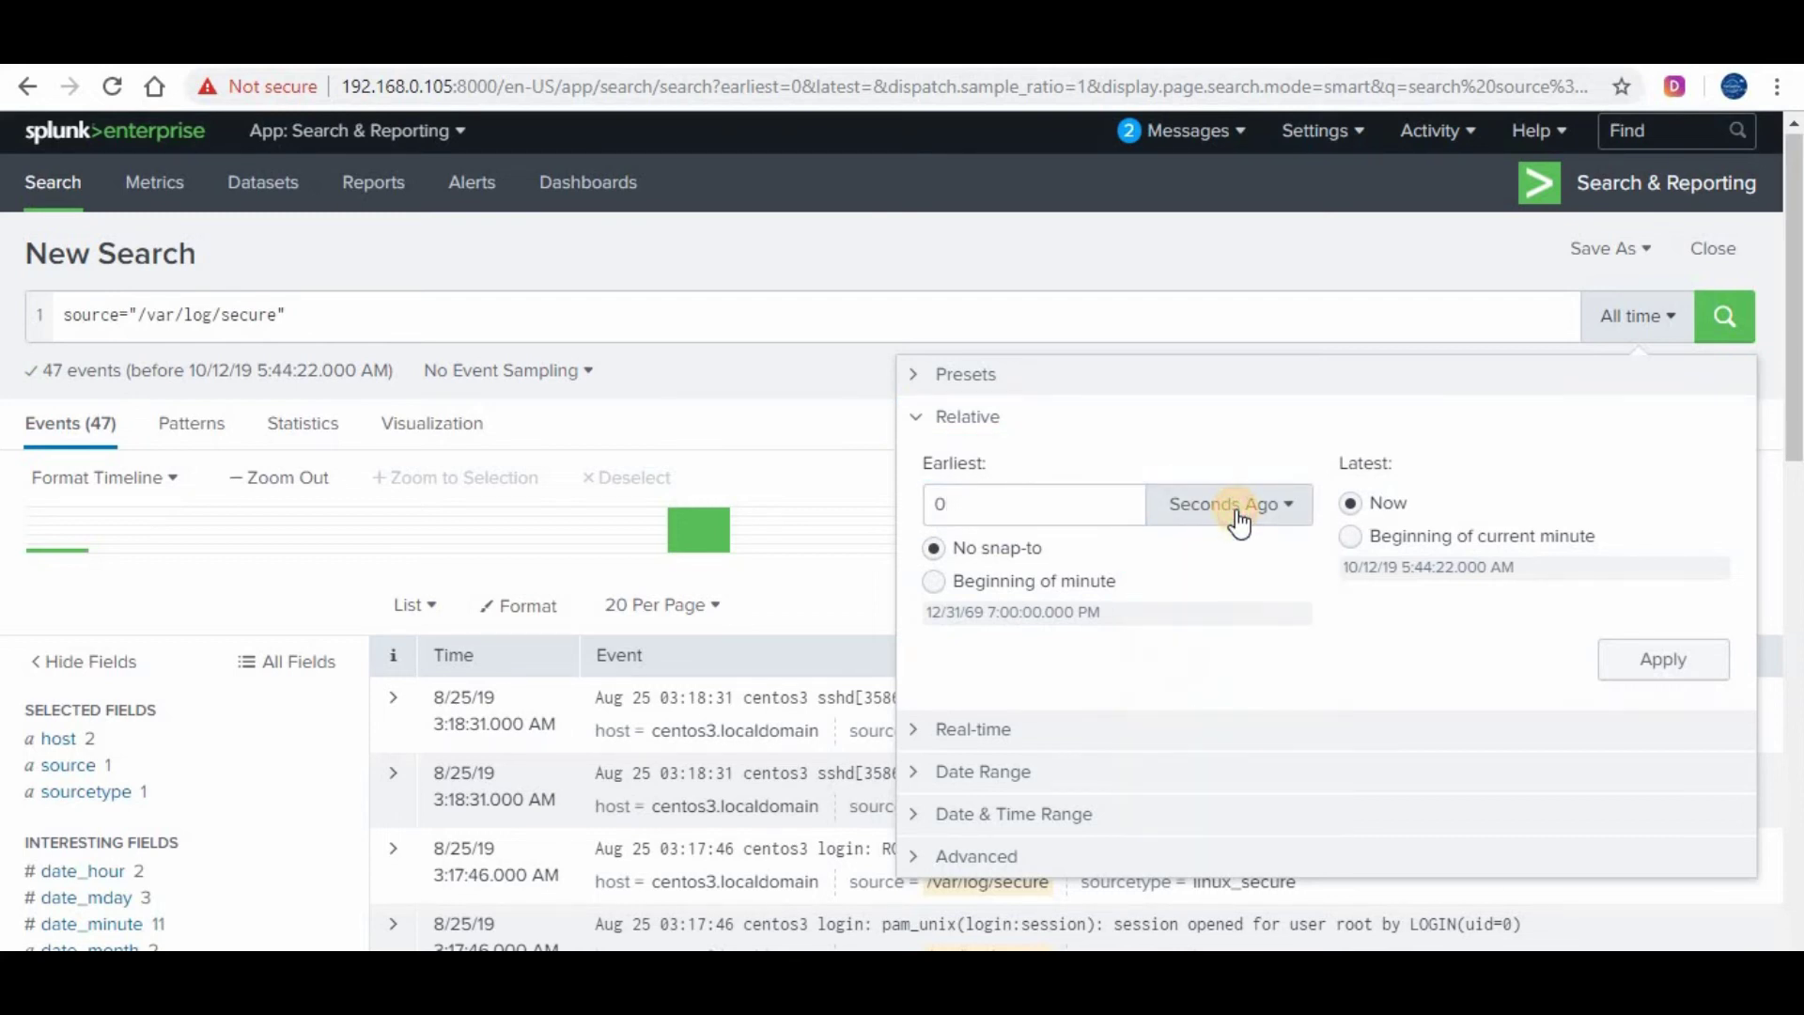
left_click(935, 733)
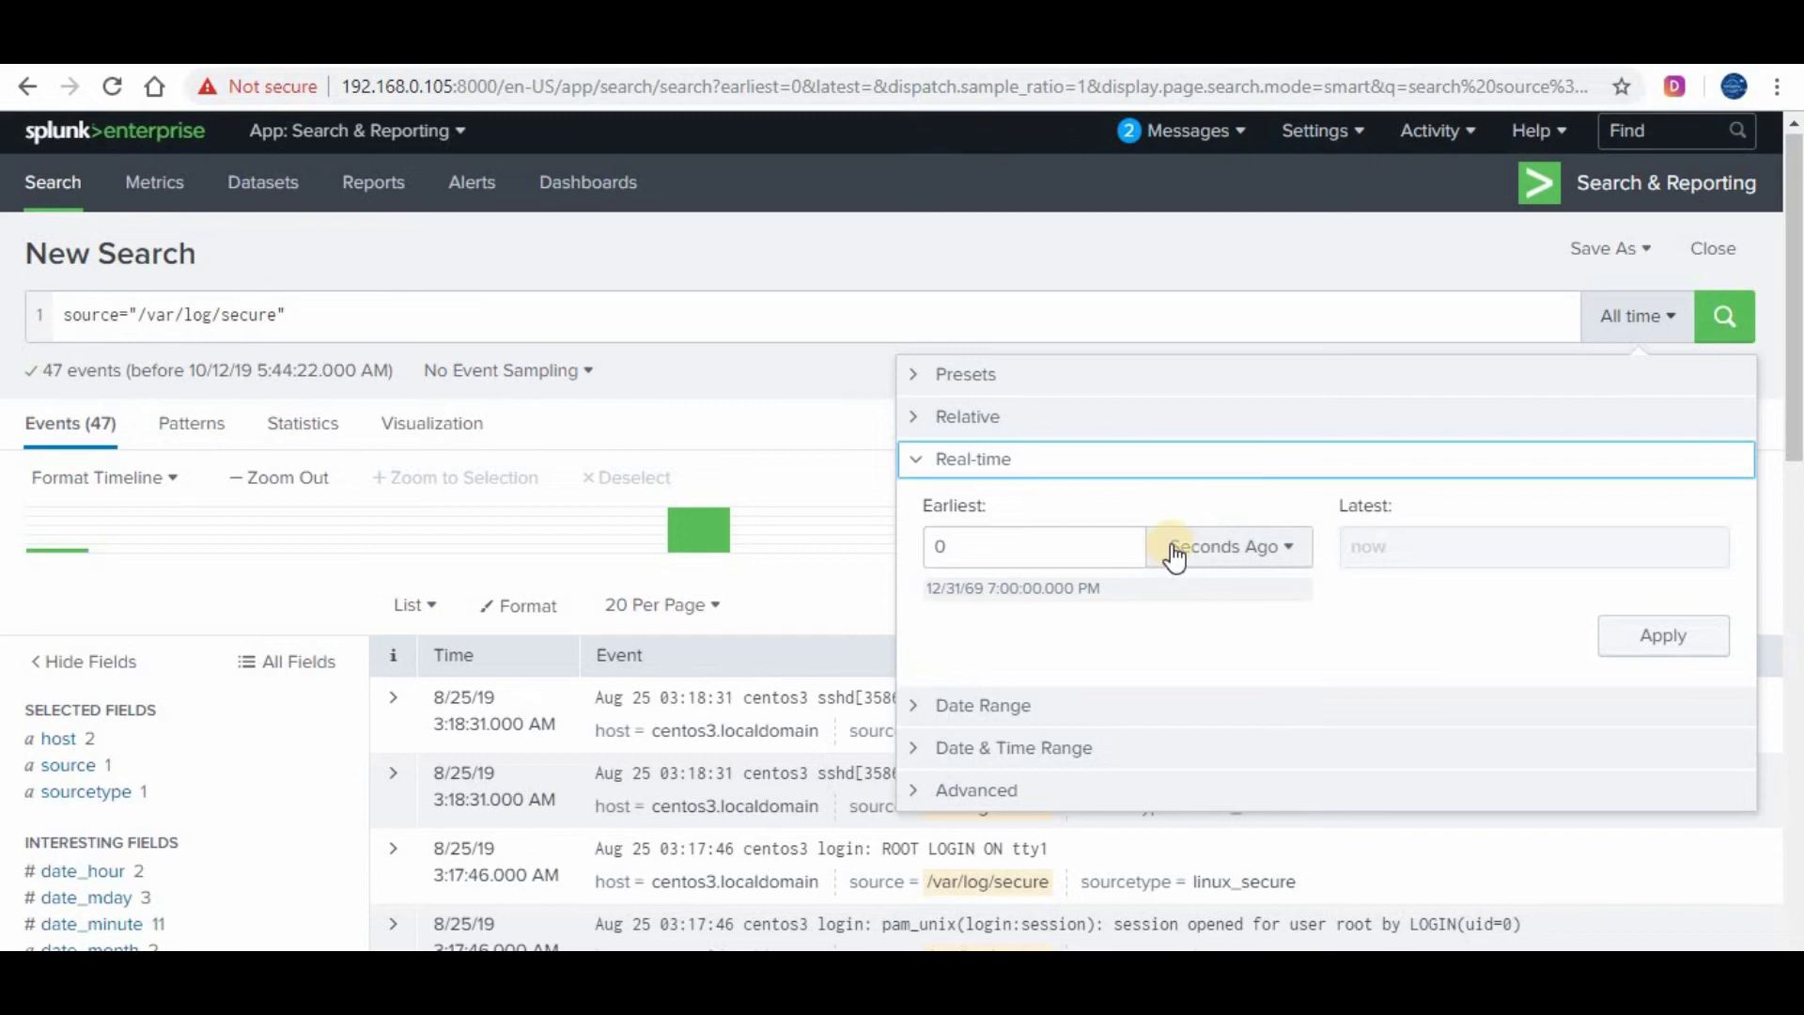
left_click(1007, 545)
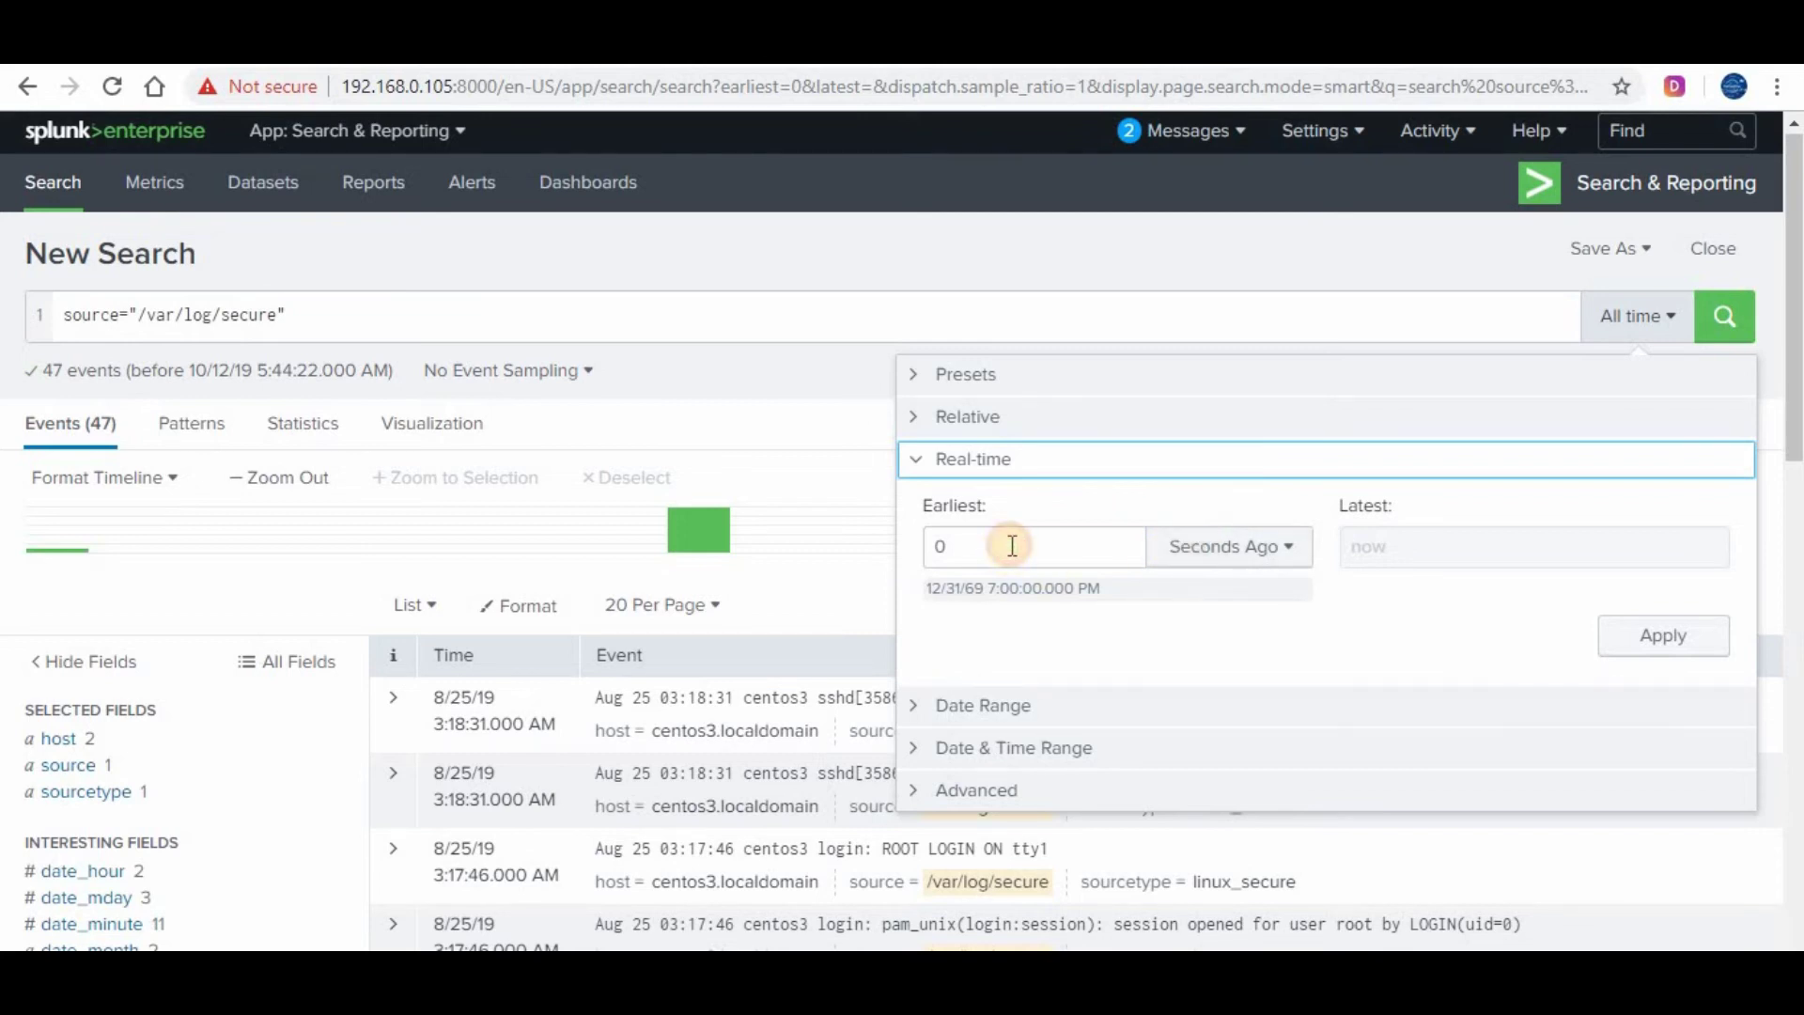
Try out the Date Range settings by picking 10/01/2019 as the Before date and switching the range type to Since.
left_click(908, 707)
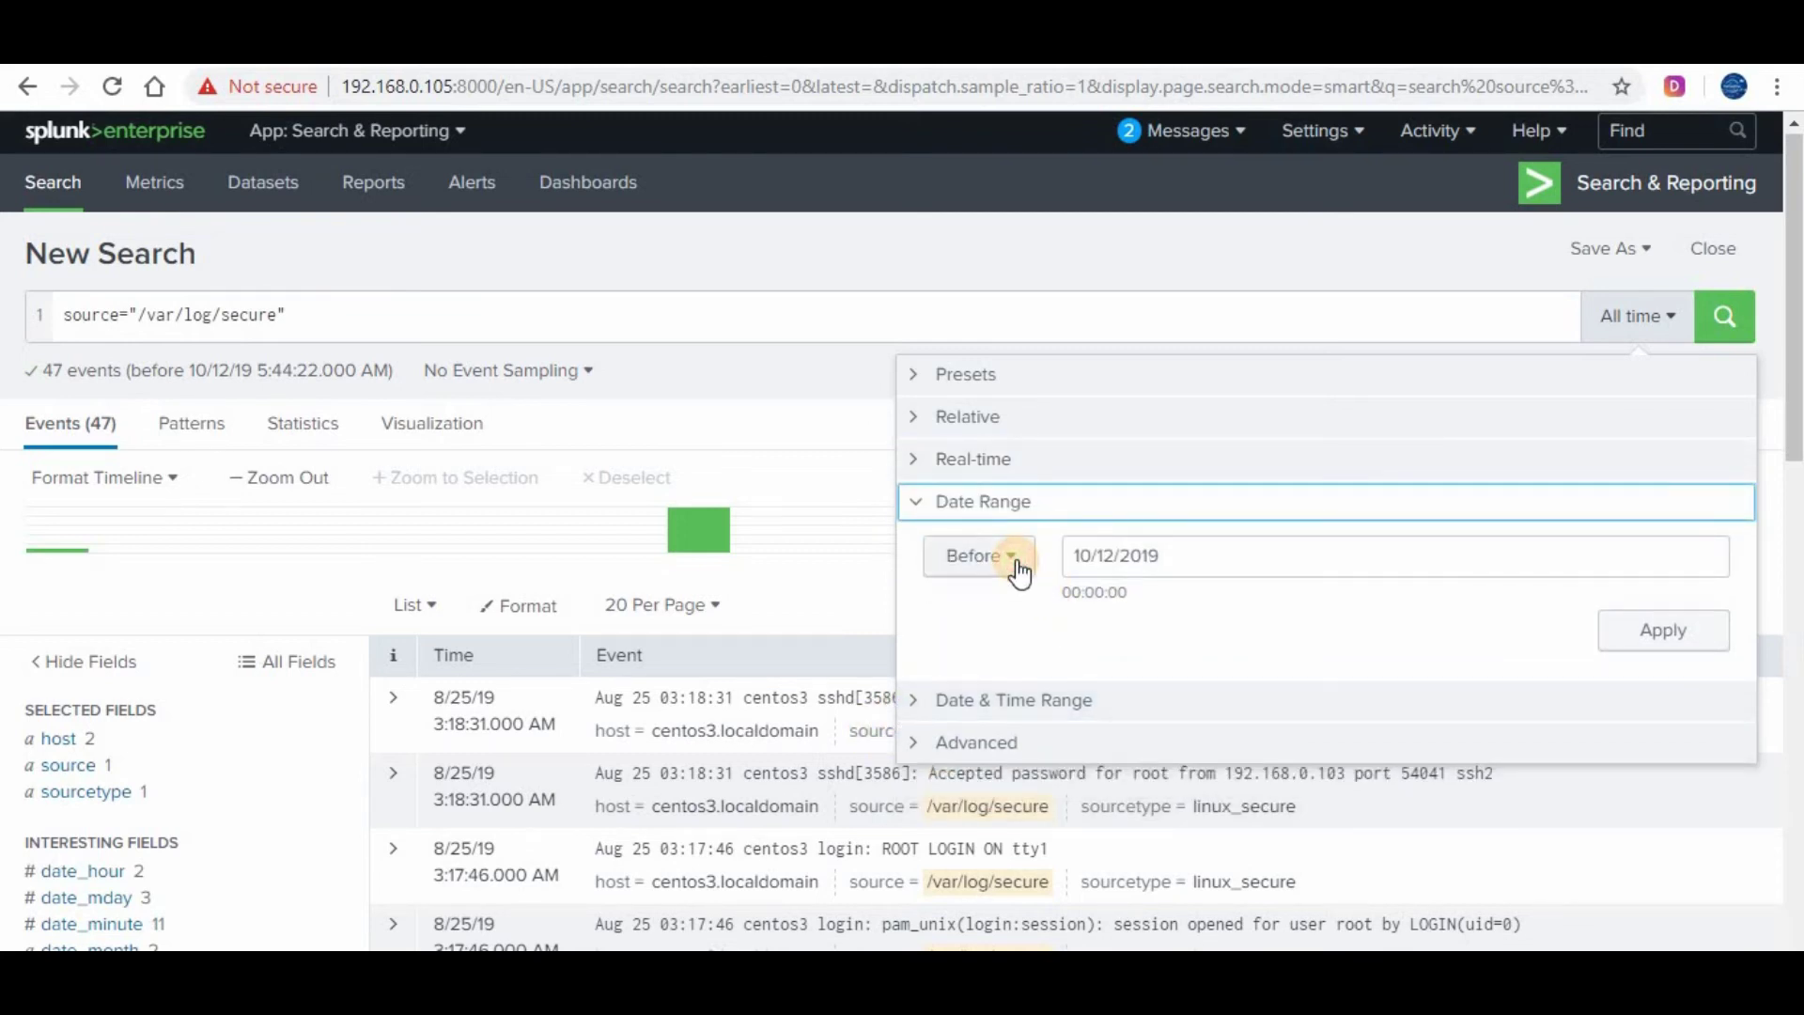
left_click(1020, 572)
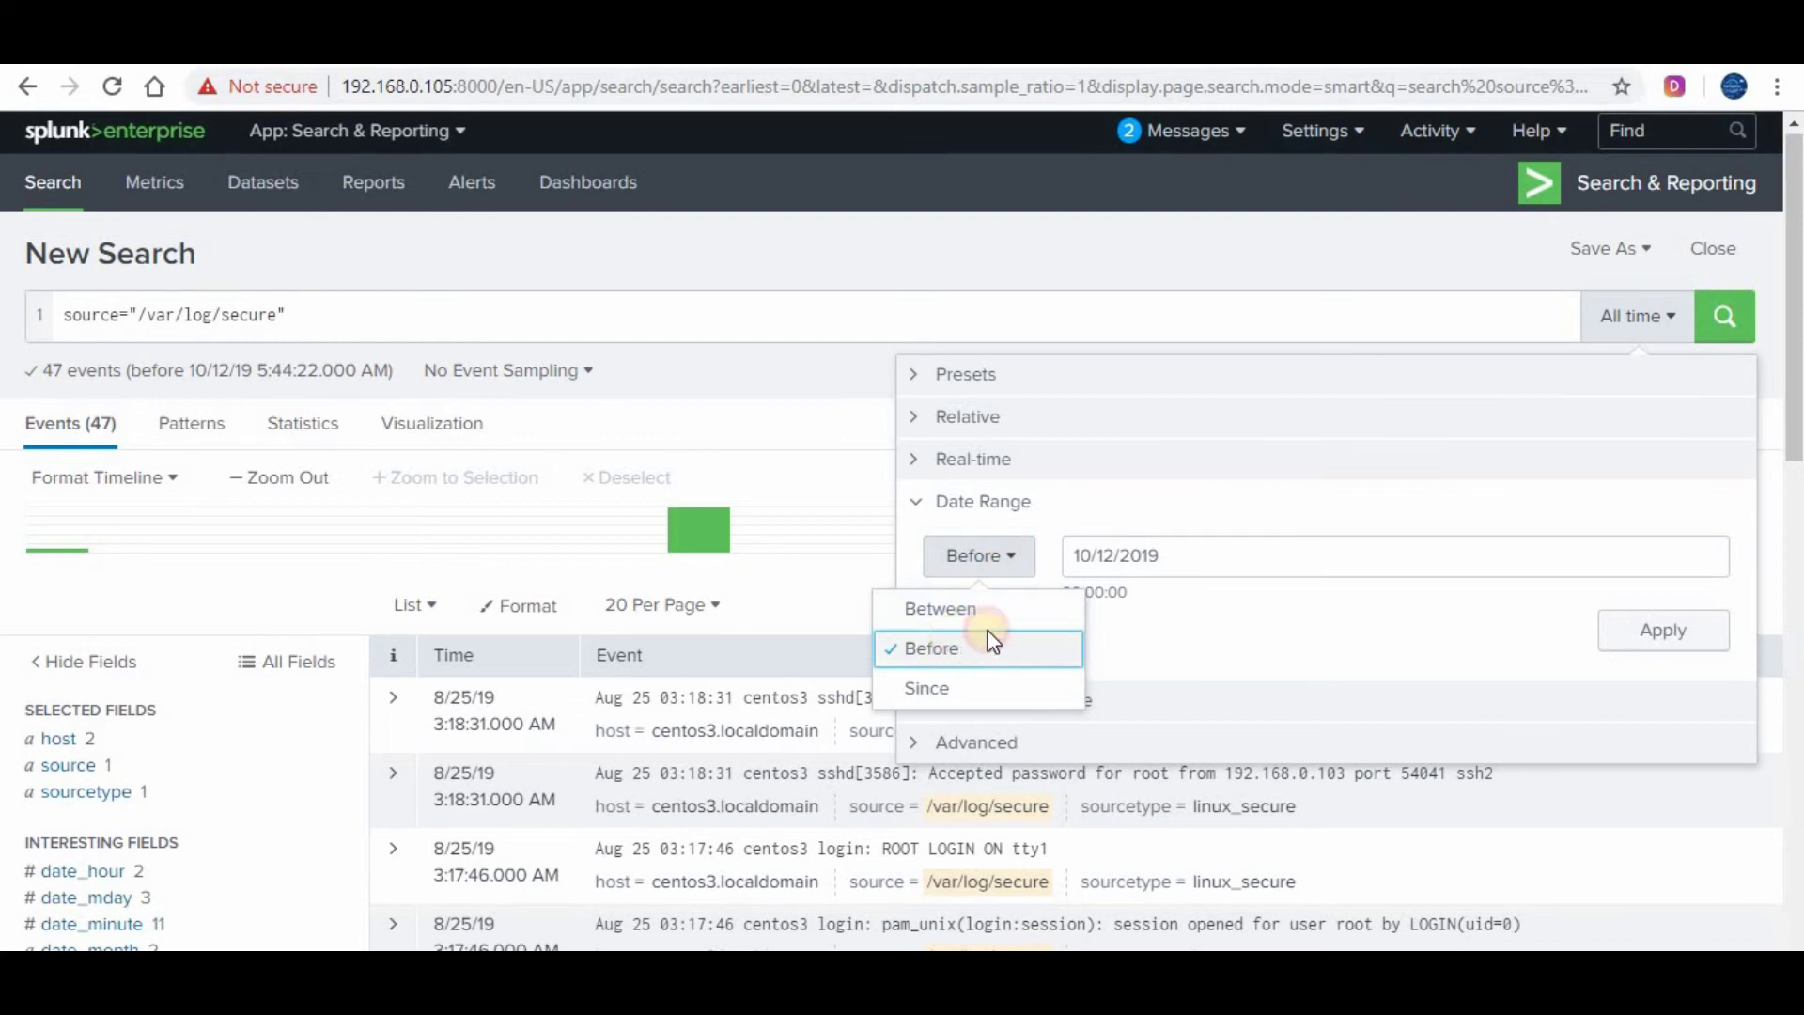
left_click(985, 647)
left_click(1171, 556)
left_click(999, 564)
left_click(1132, 557)
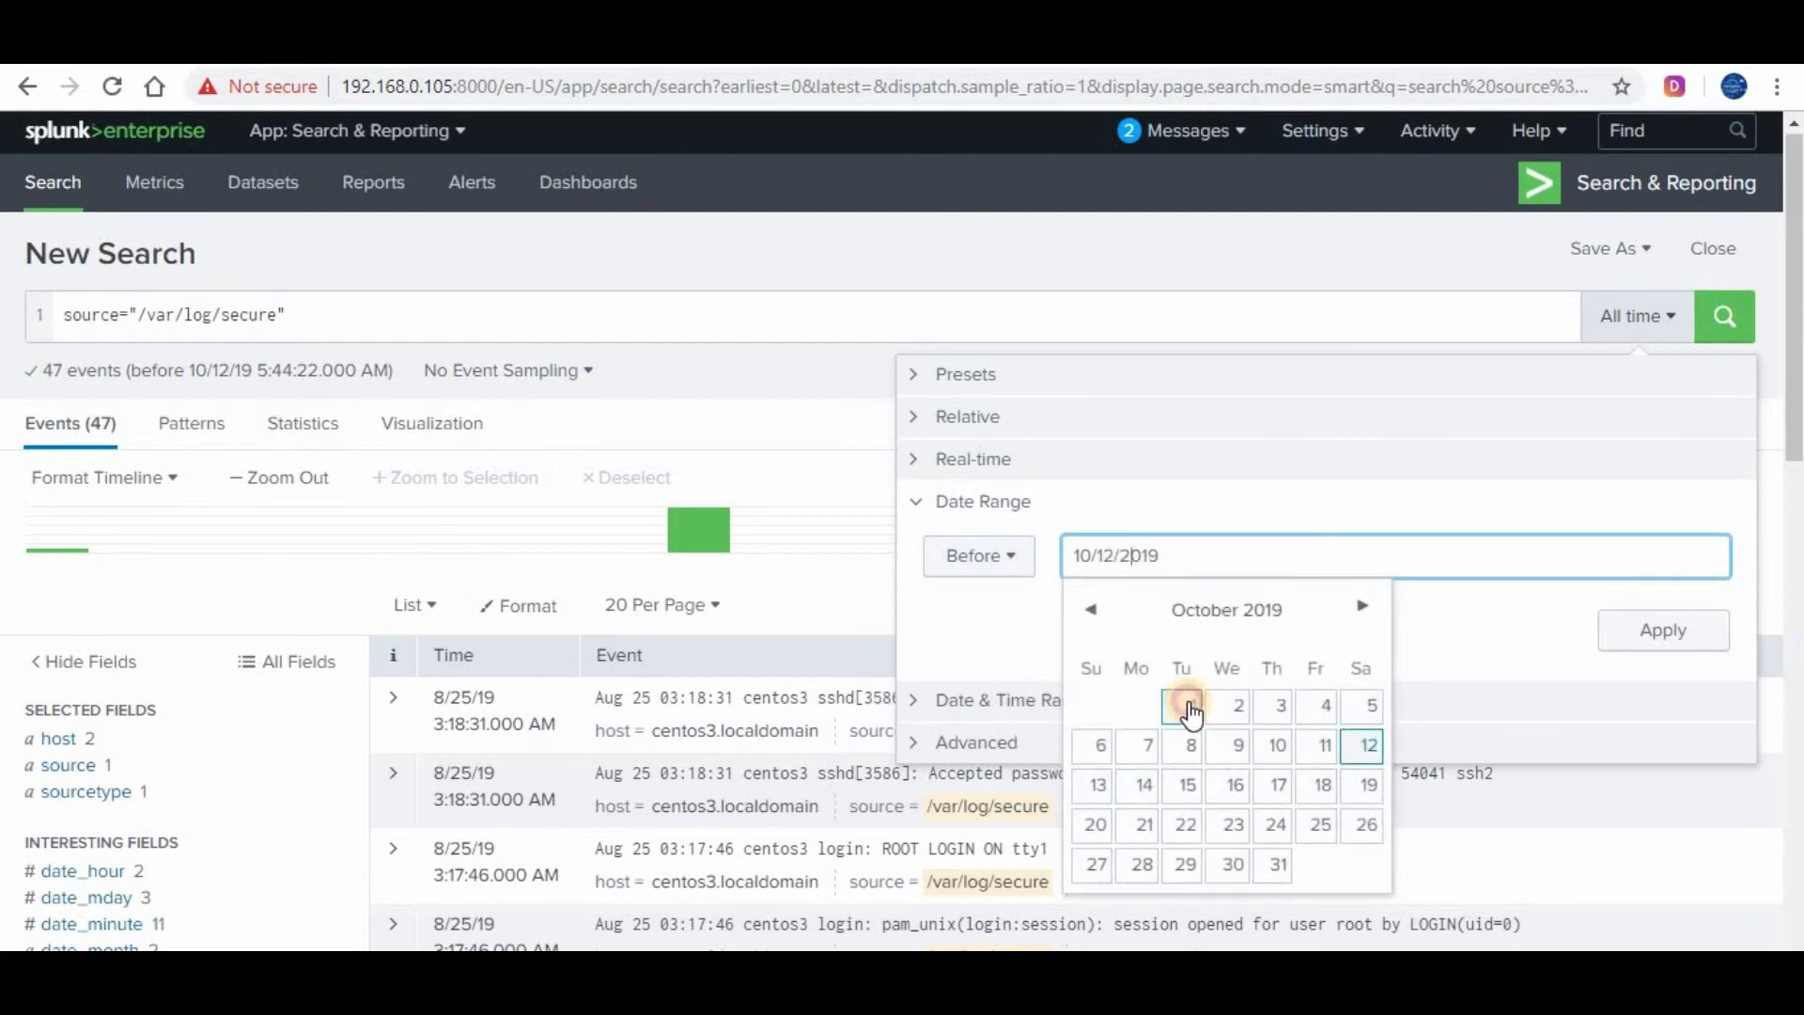
left_click(1188, 706)
left_click(1327, 556)
left_click(982, 563)
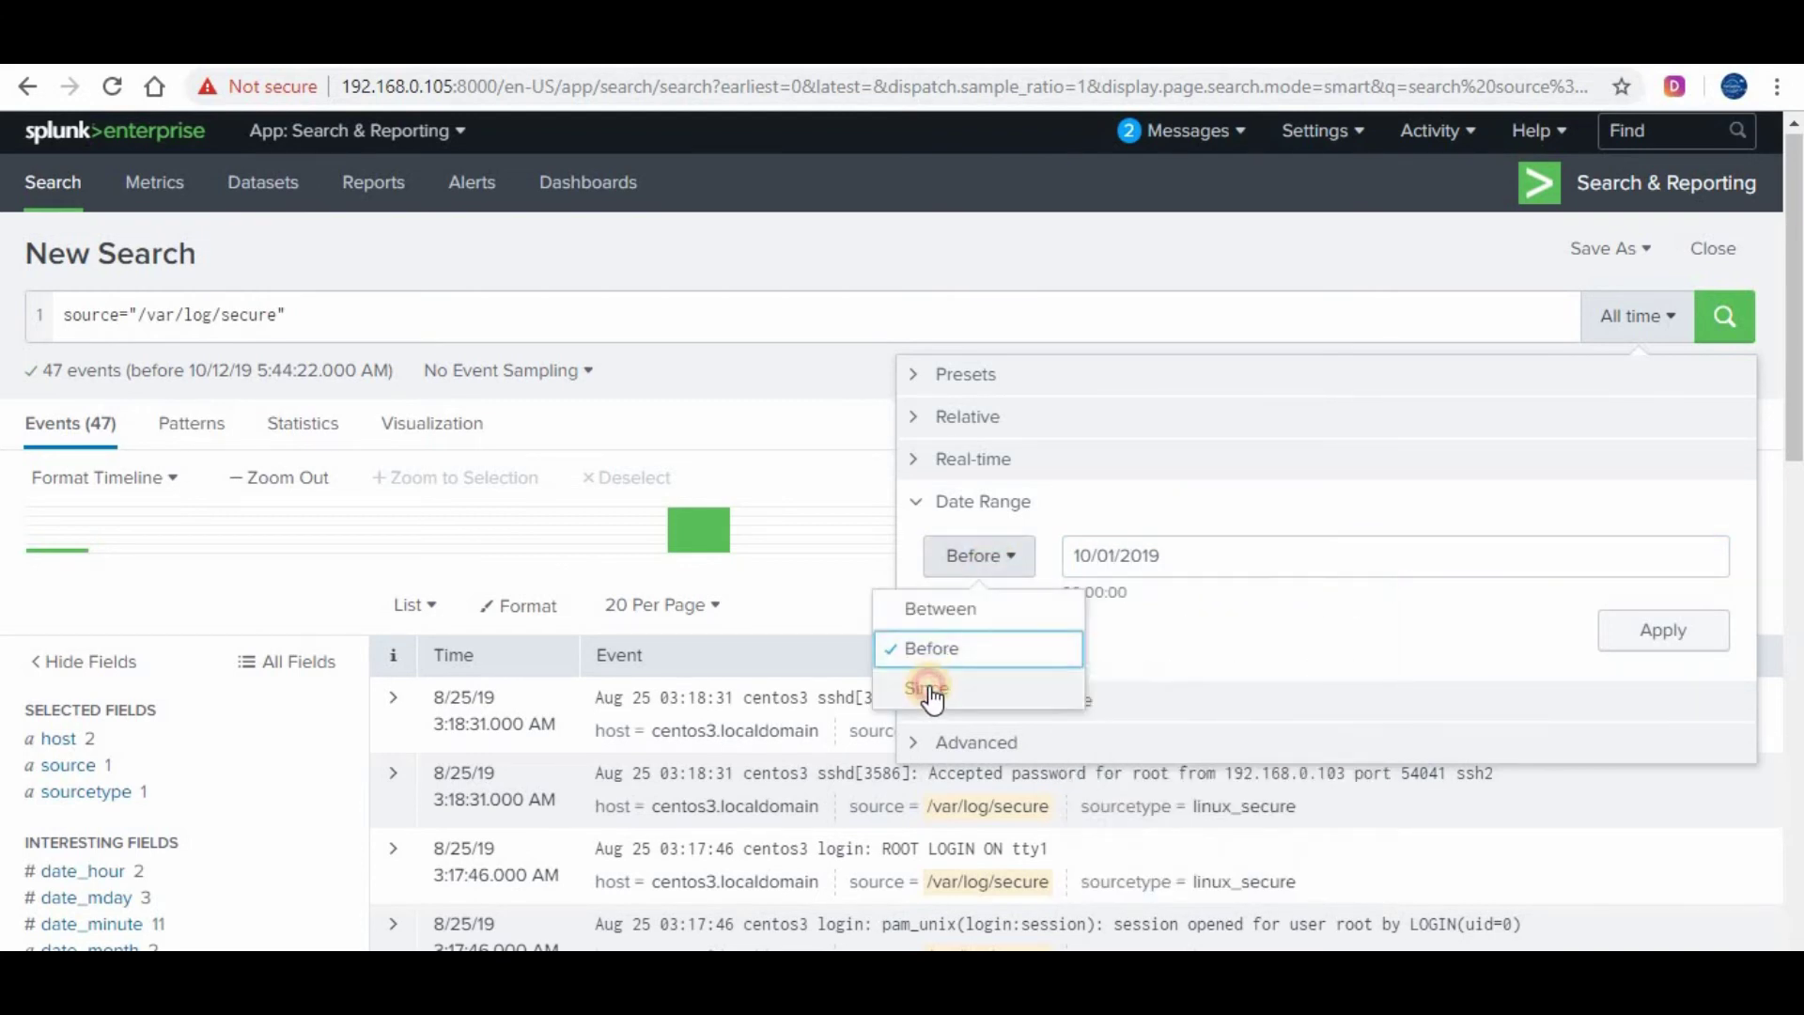
left_click(928, 691)
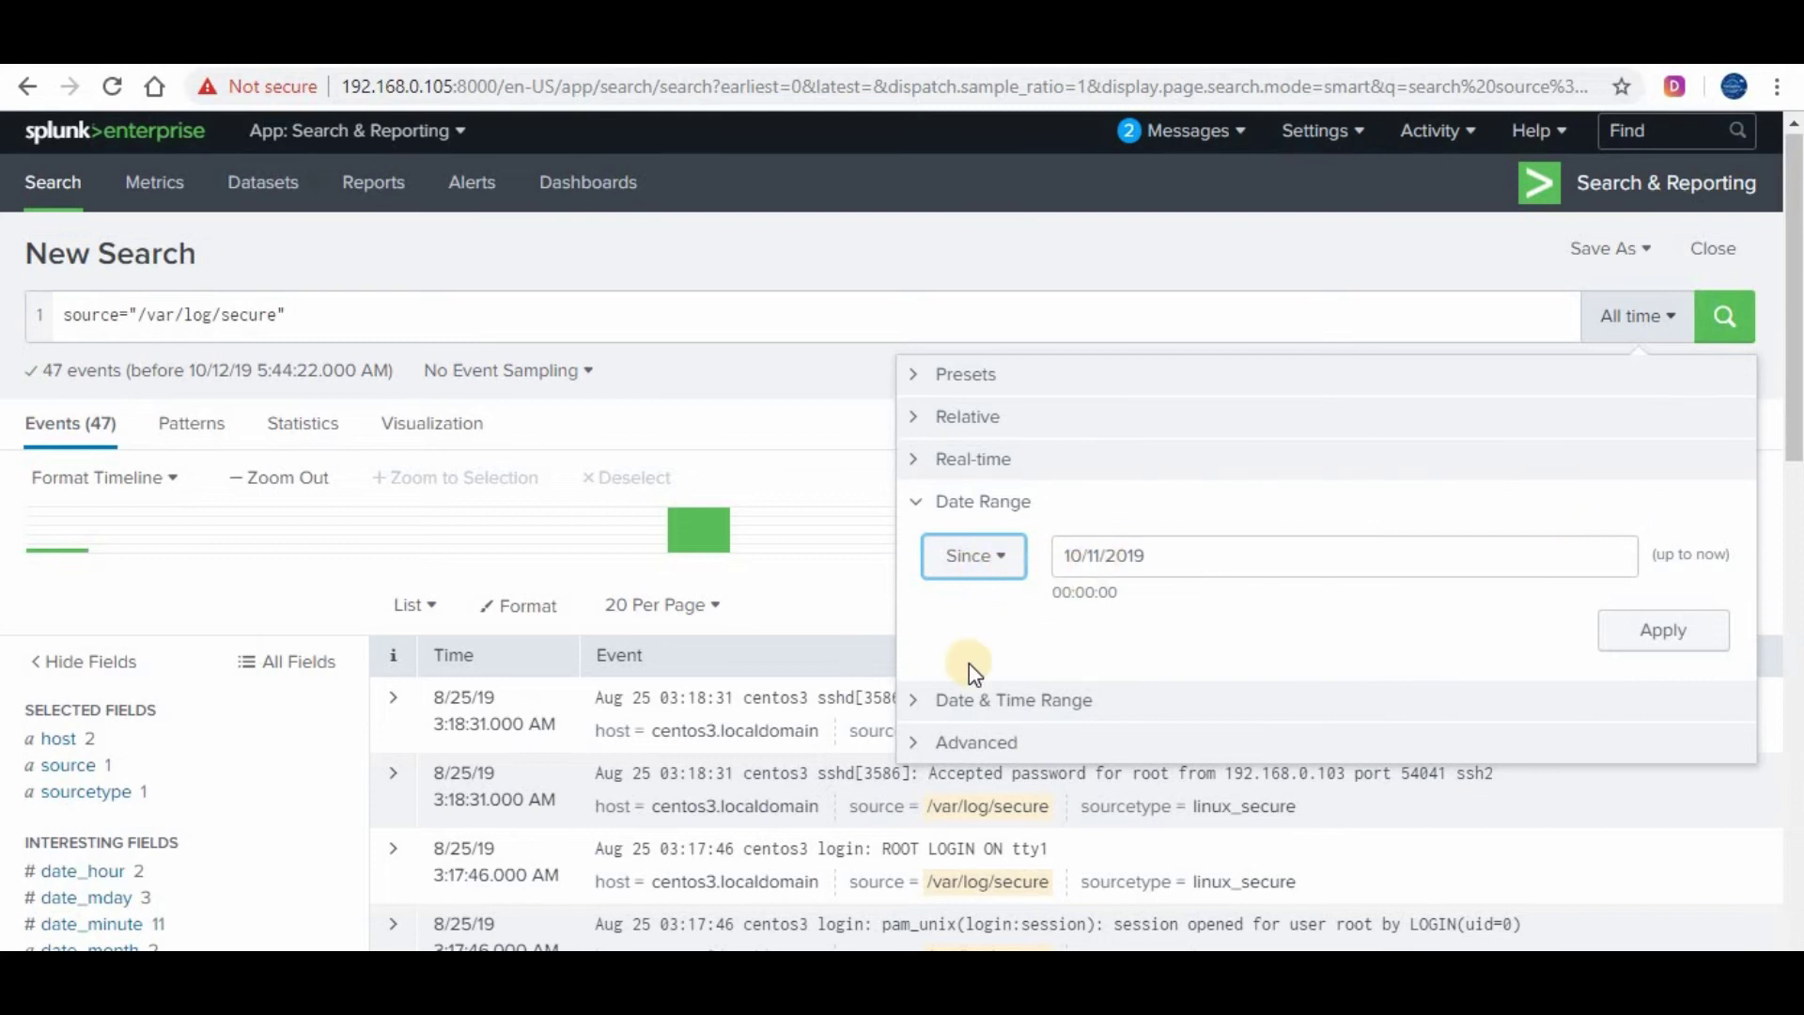
Look through the Date & Time Range settings, including the date calendar, and the Advanced earliest and latest fields.
left_click(918, 697)
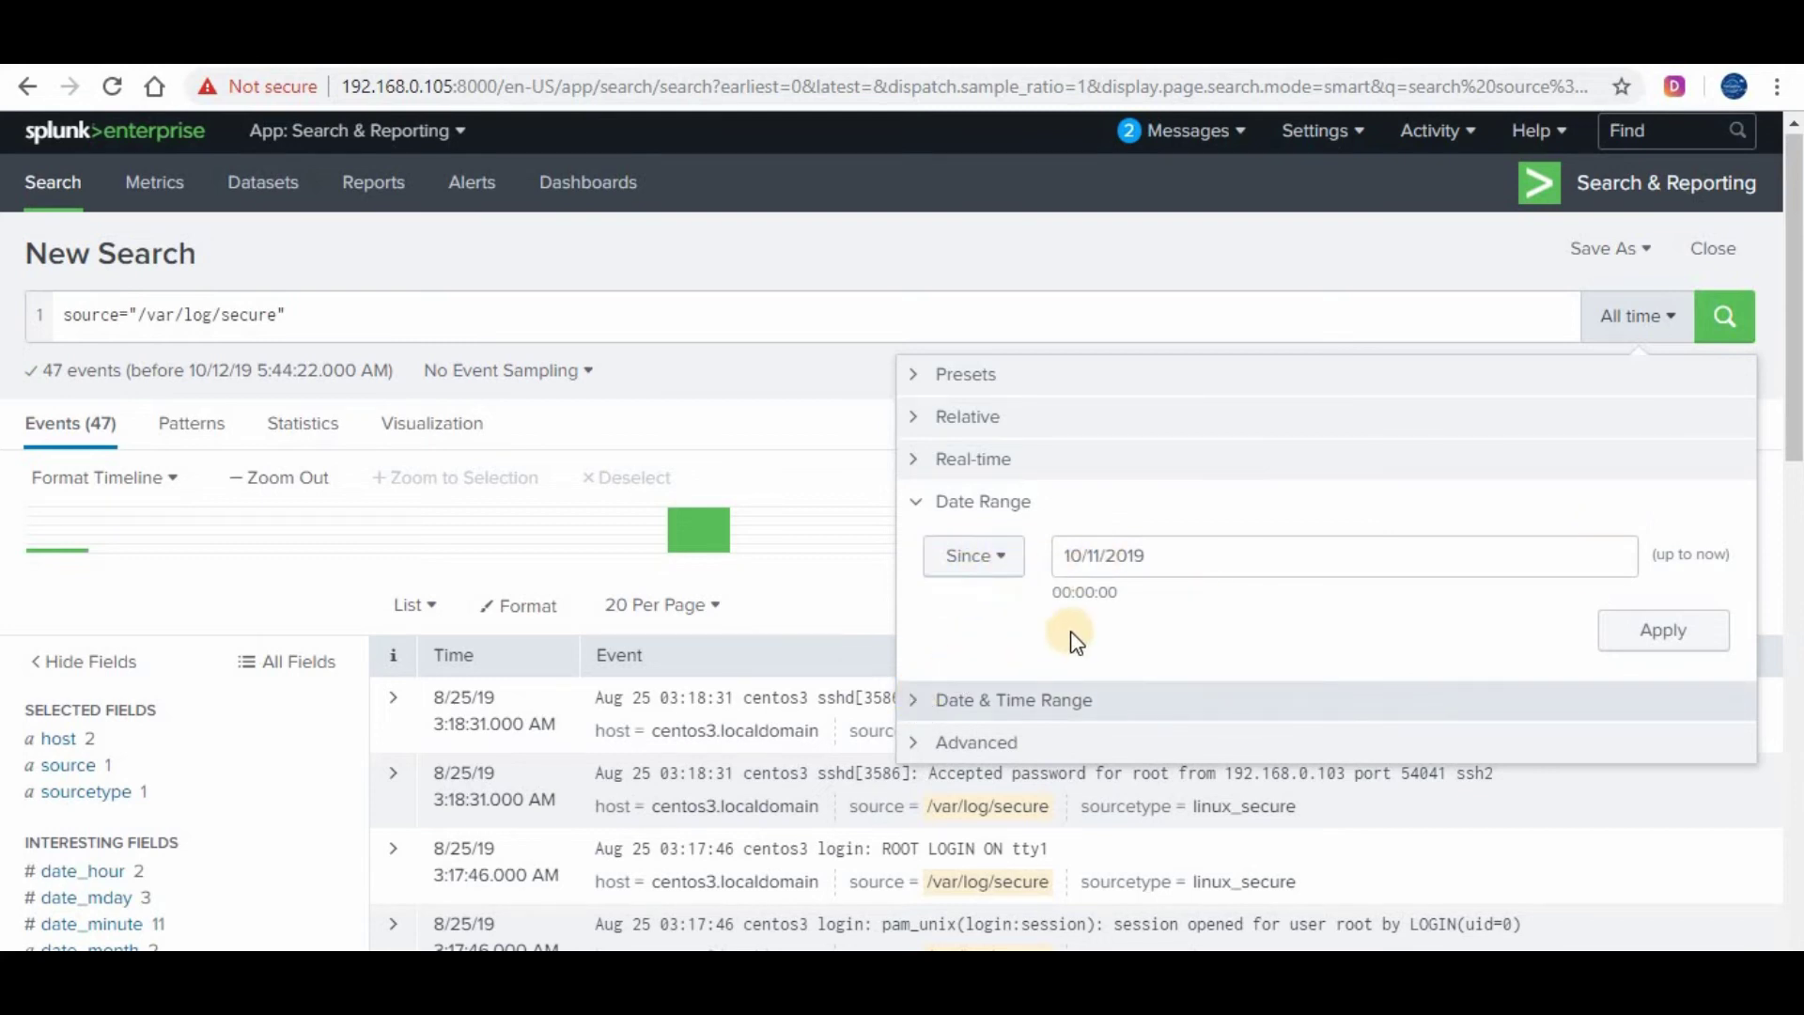
scroll(1212, 475, "down", 2)
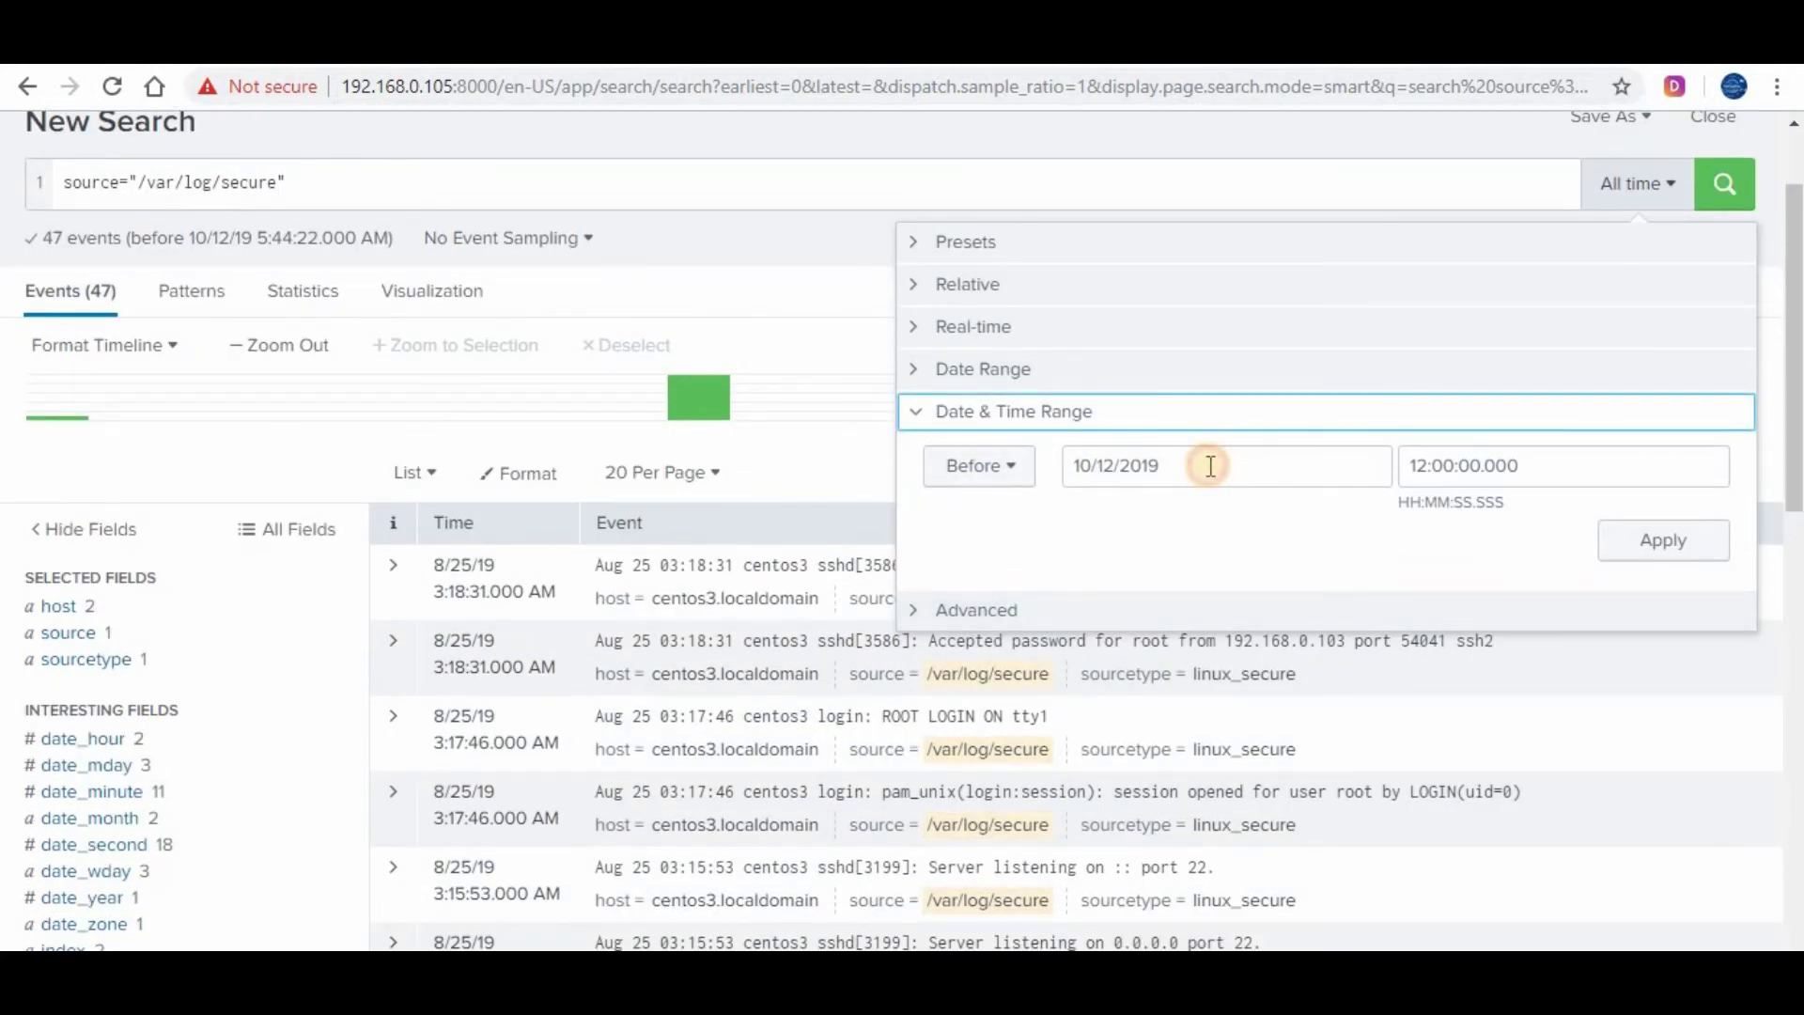
left_click(1210, 466)
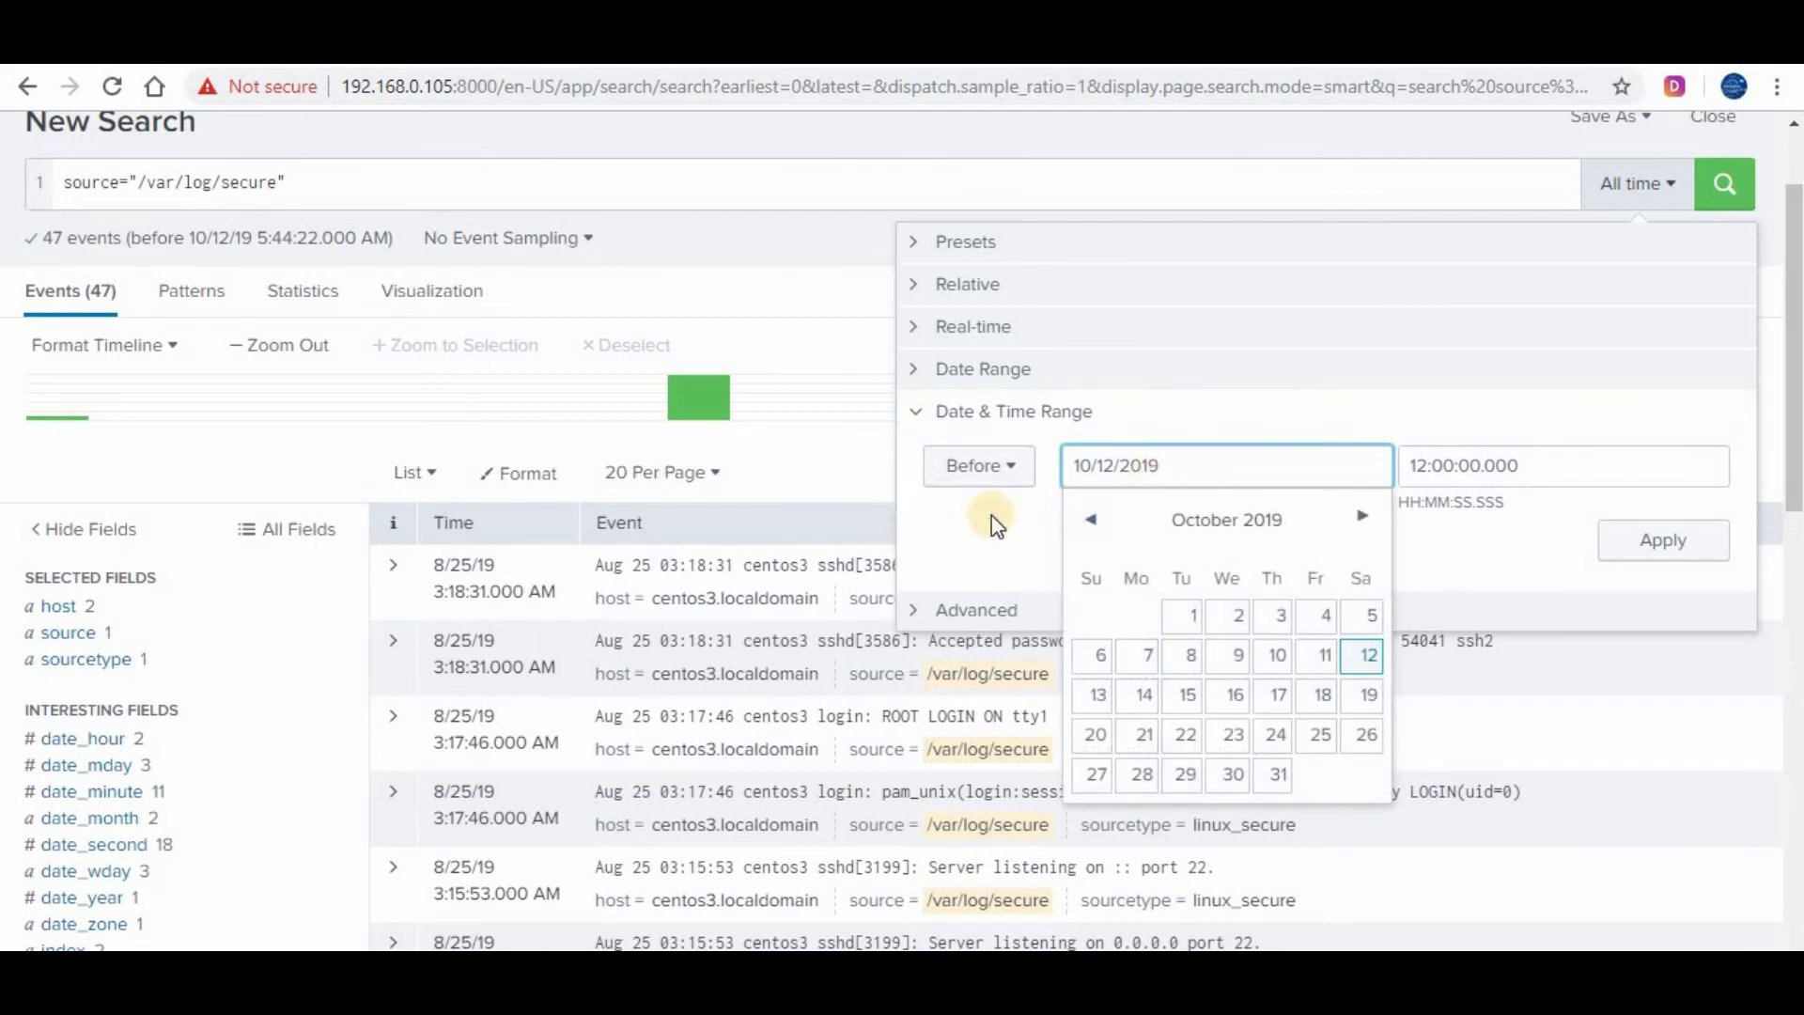
left_click(965, 567)
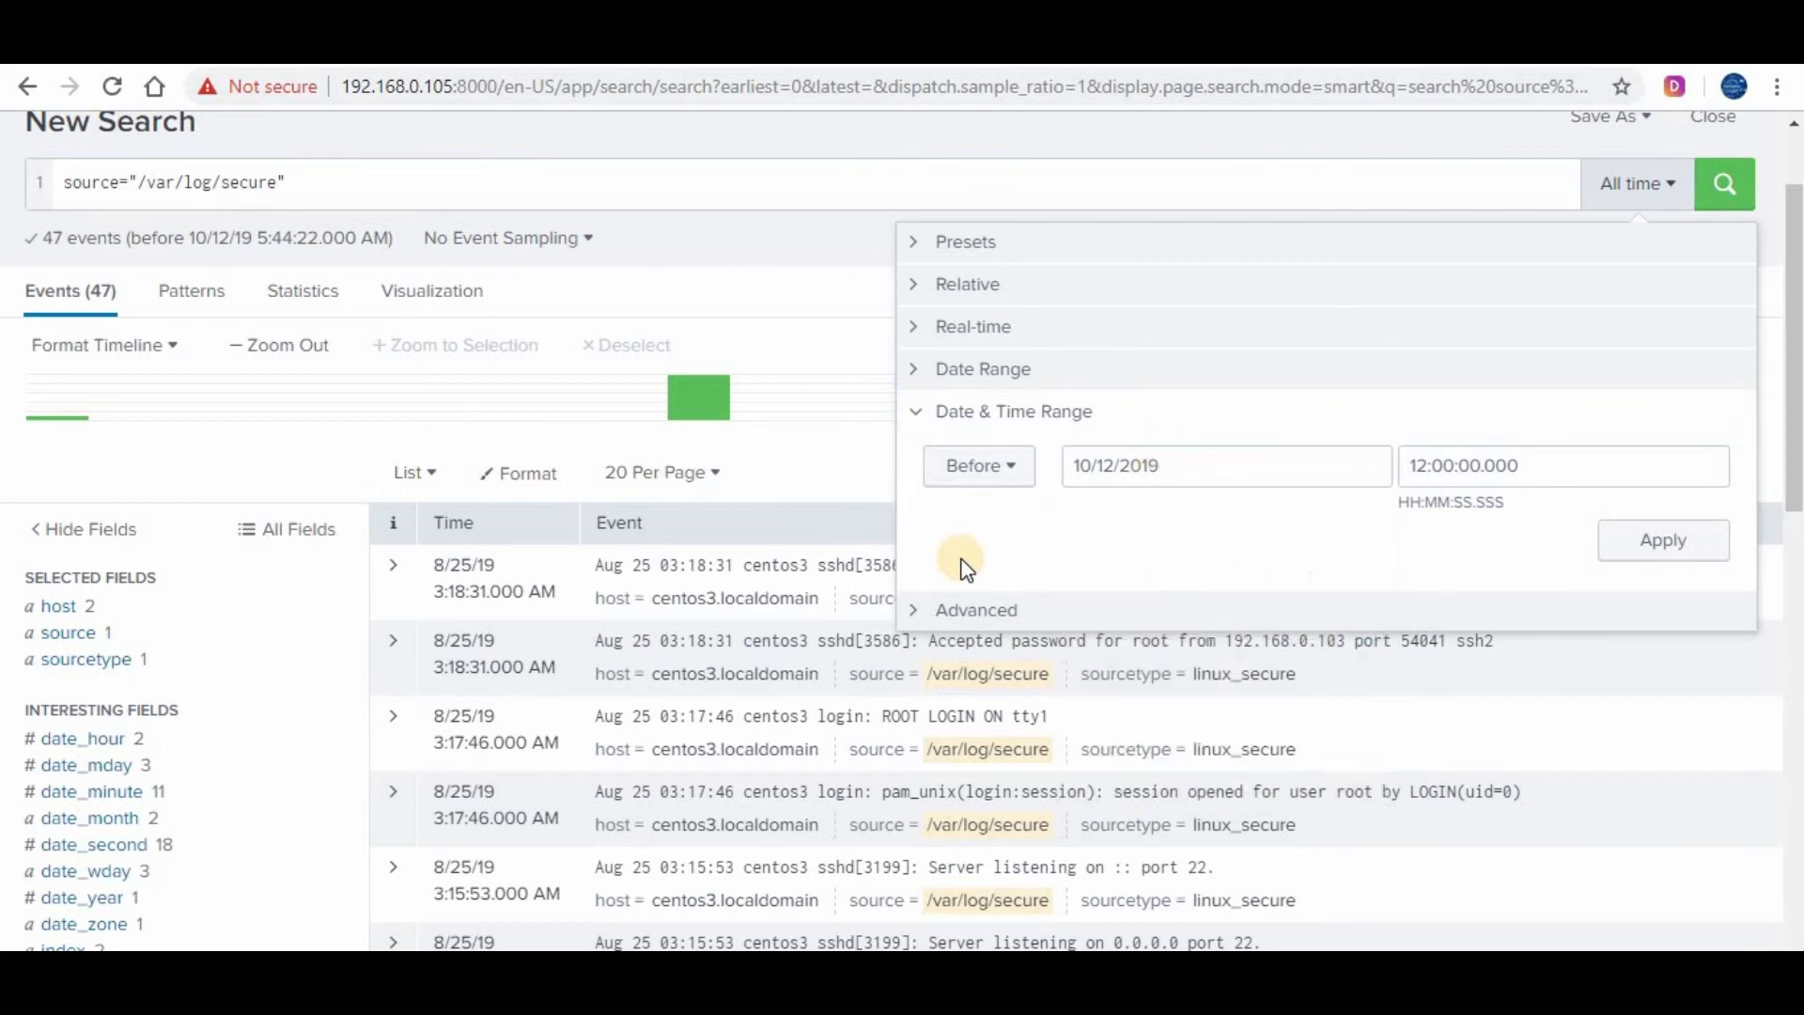
left_click(913, 611)
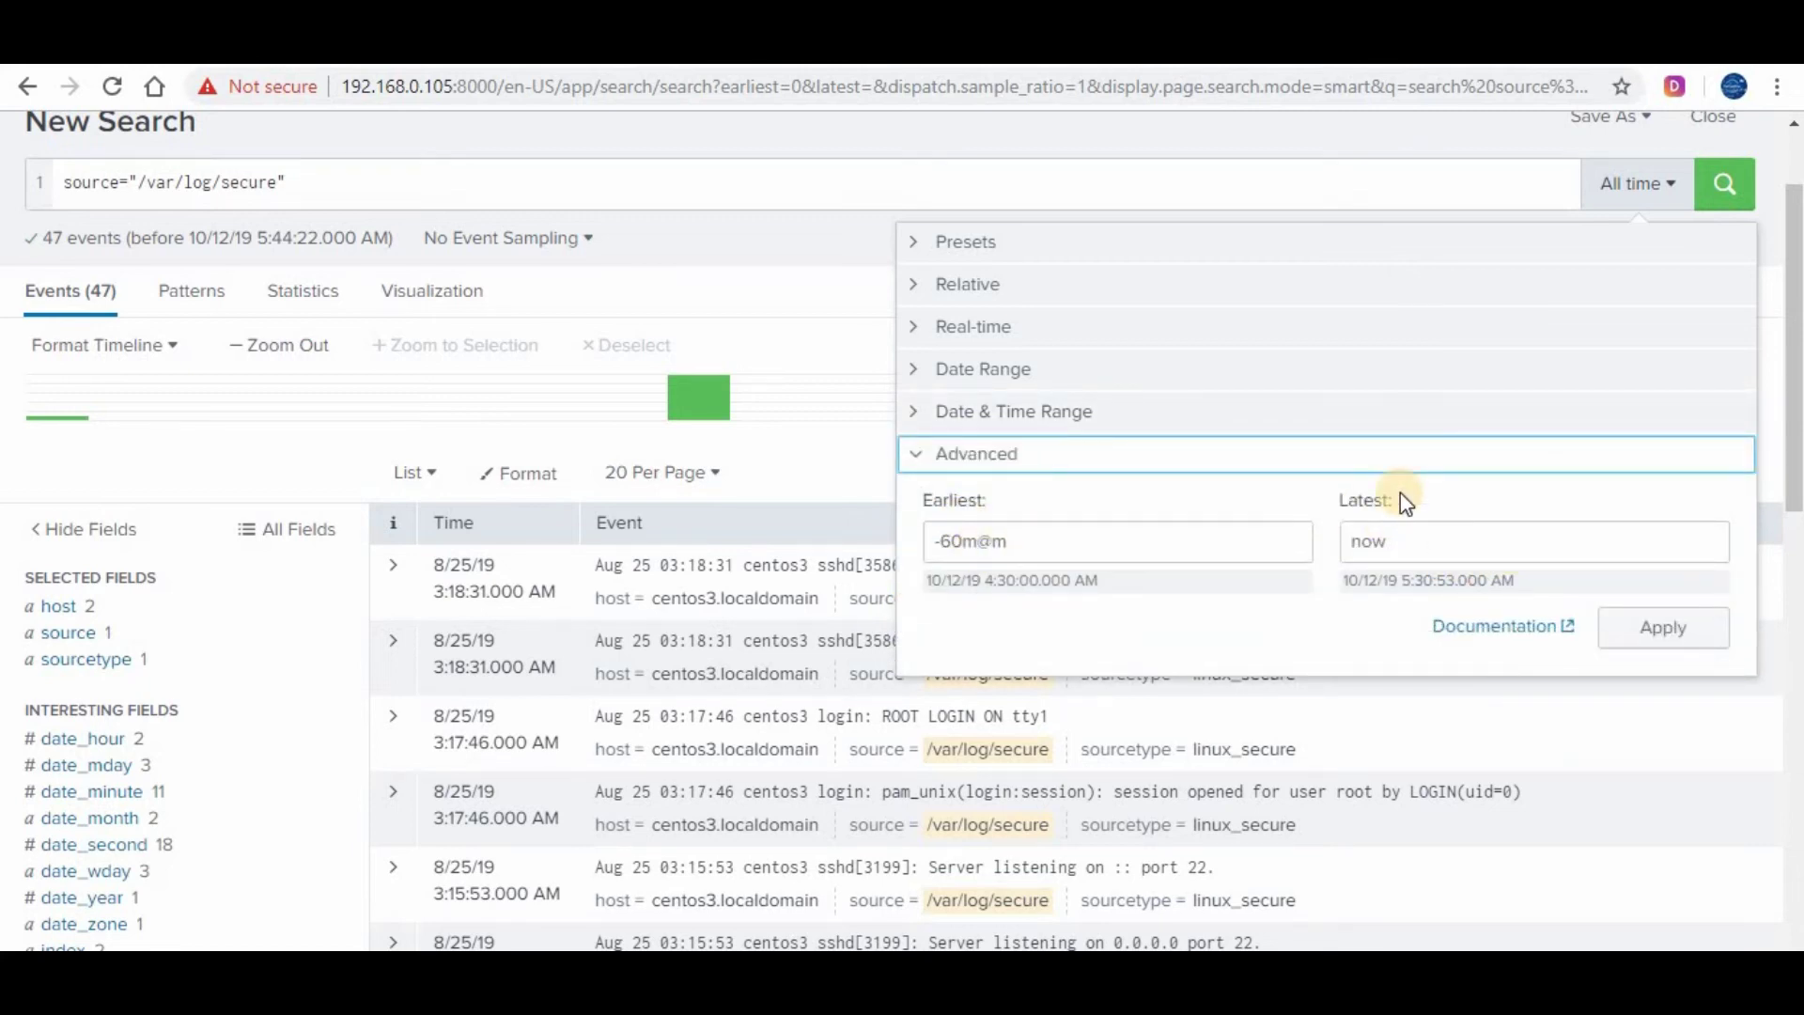
Return to the preset time ranges and set the search to All time.
scroll(1401, 498, "up", 2)
left_click(924, 380)
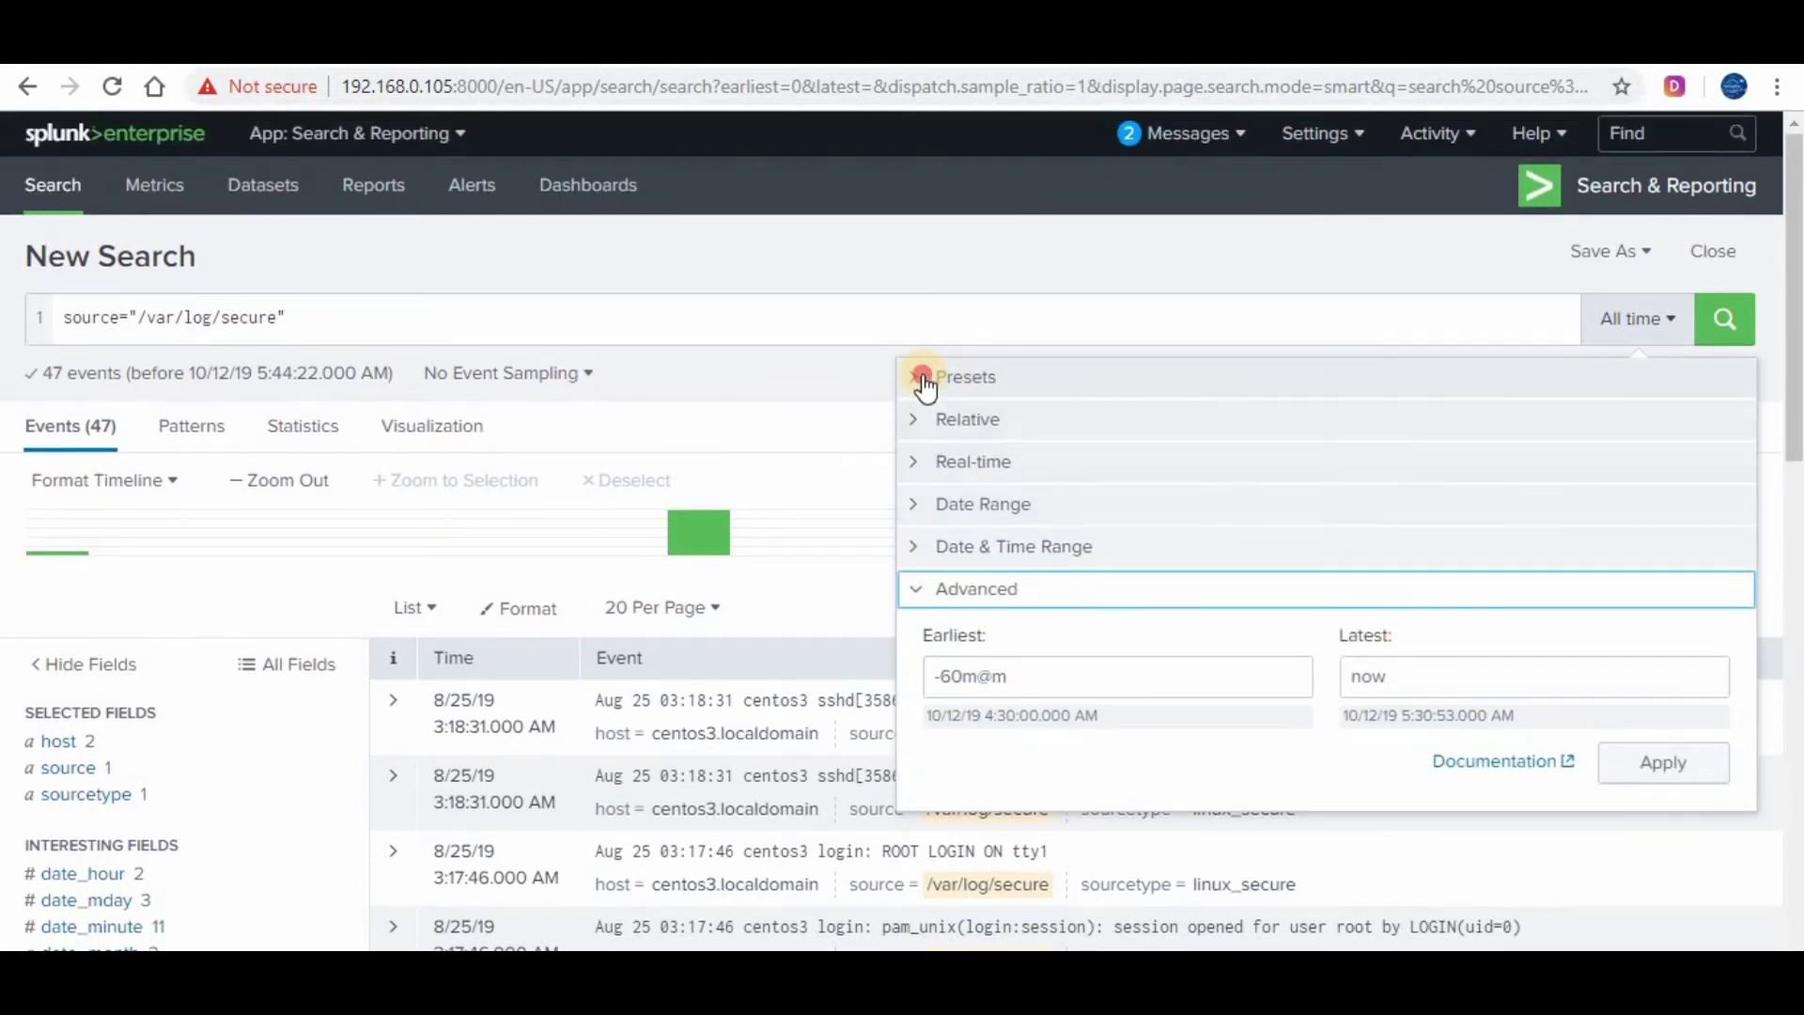
left_click(1514, 460)
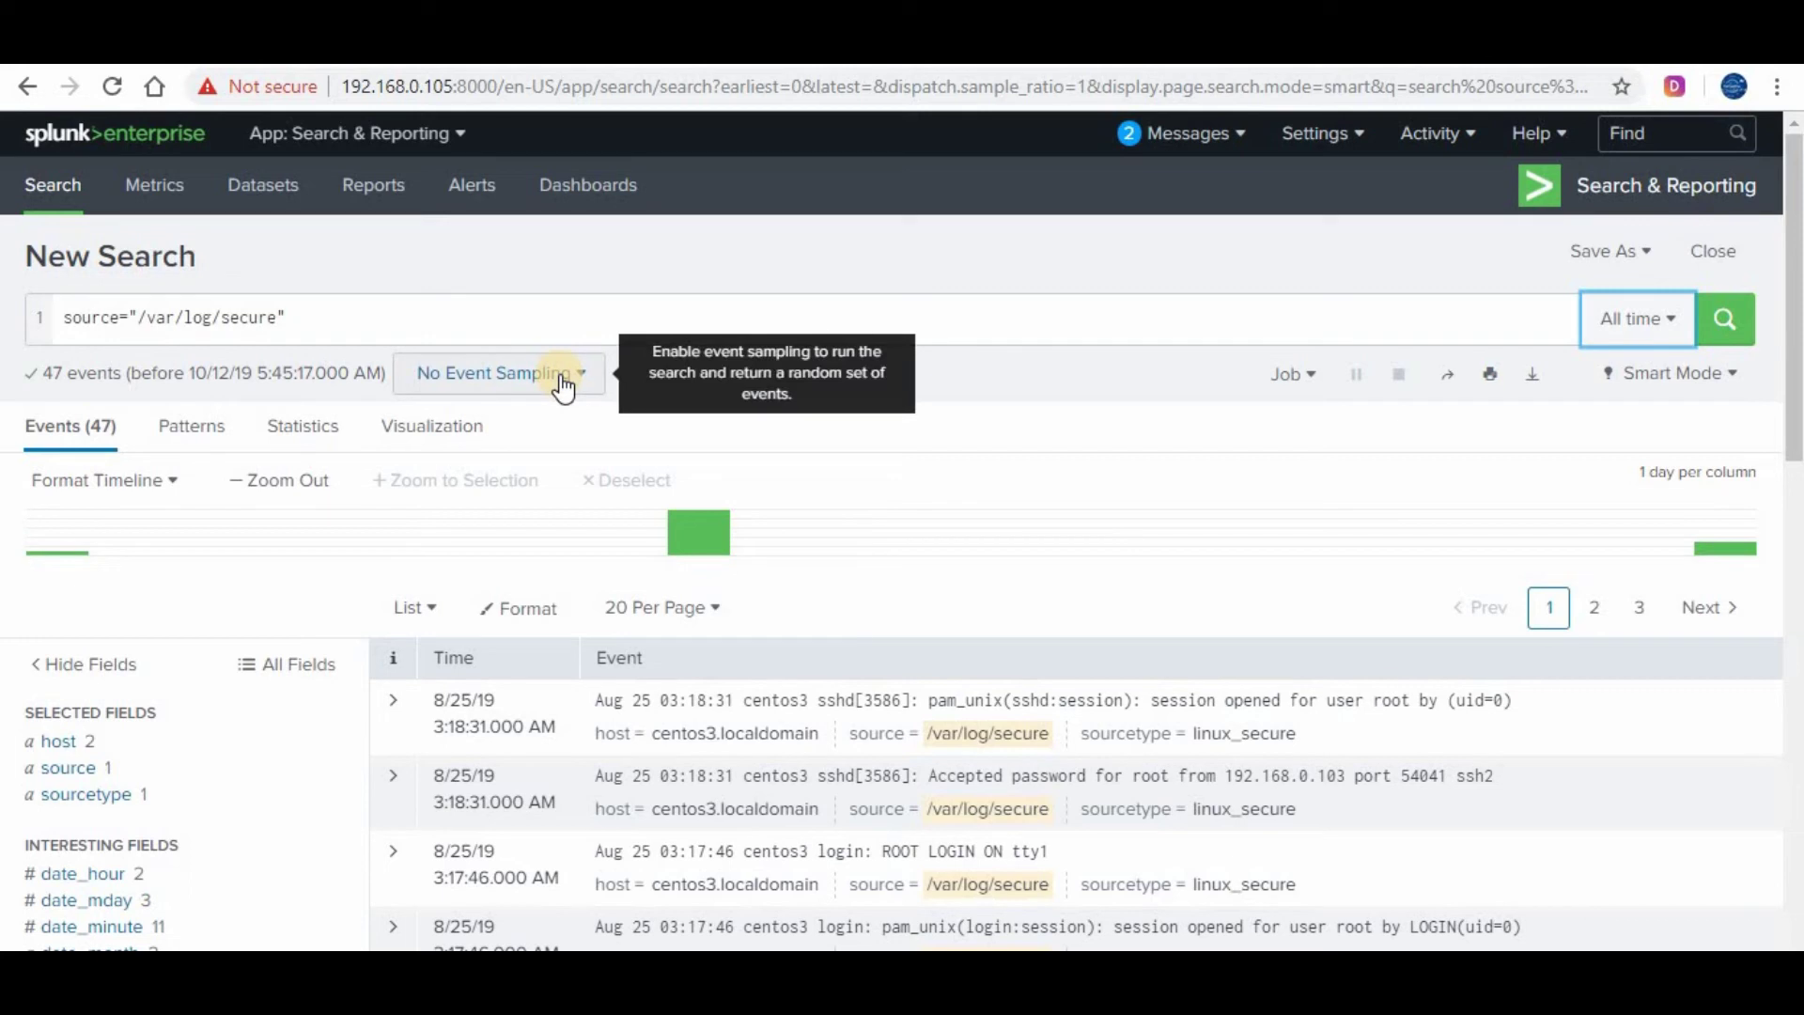
Inspect the search job's execution details, and look through the choices for saving the search.
left_click(1311, 380)
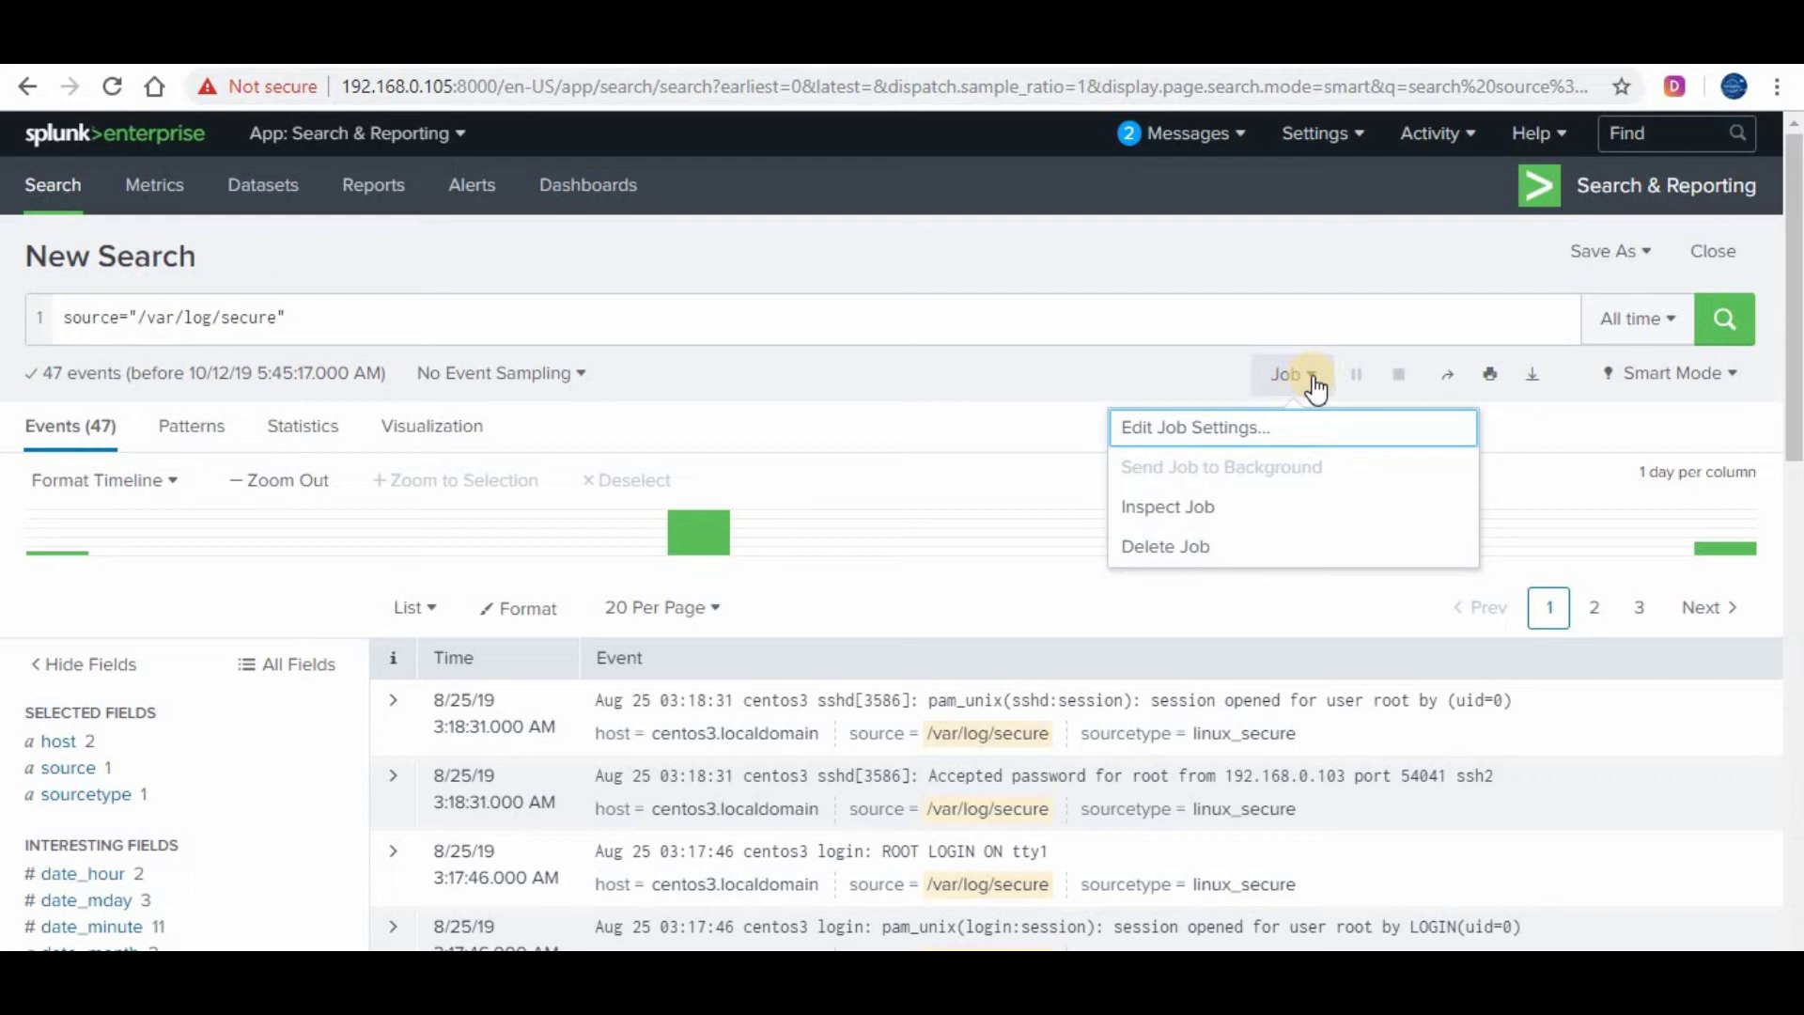
left_click(1186, 515)
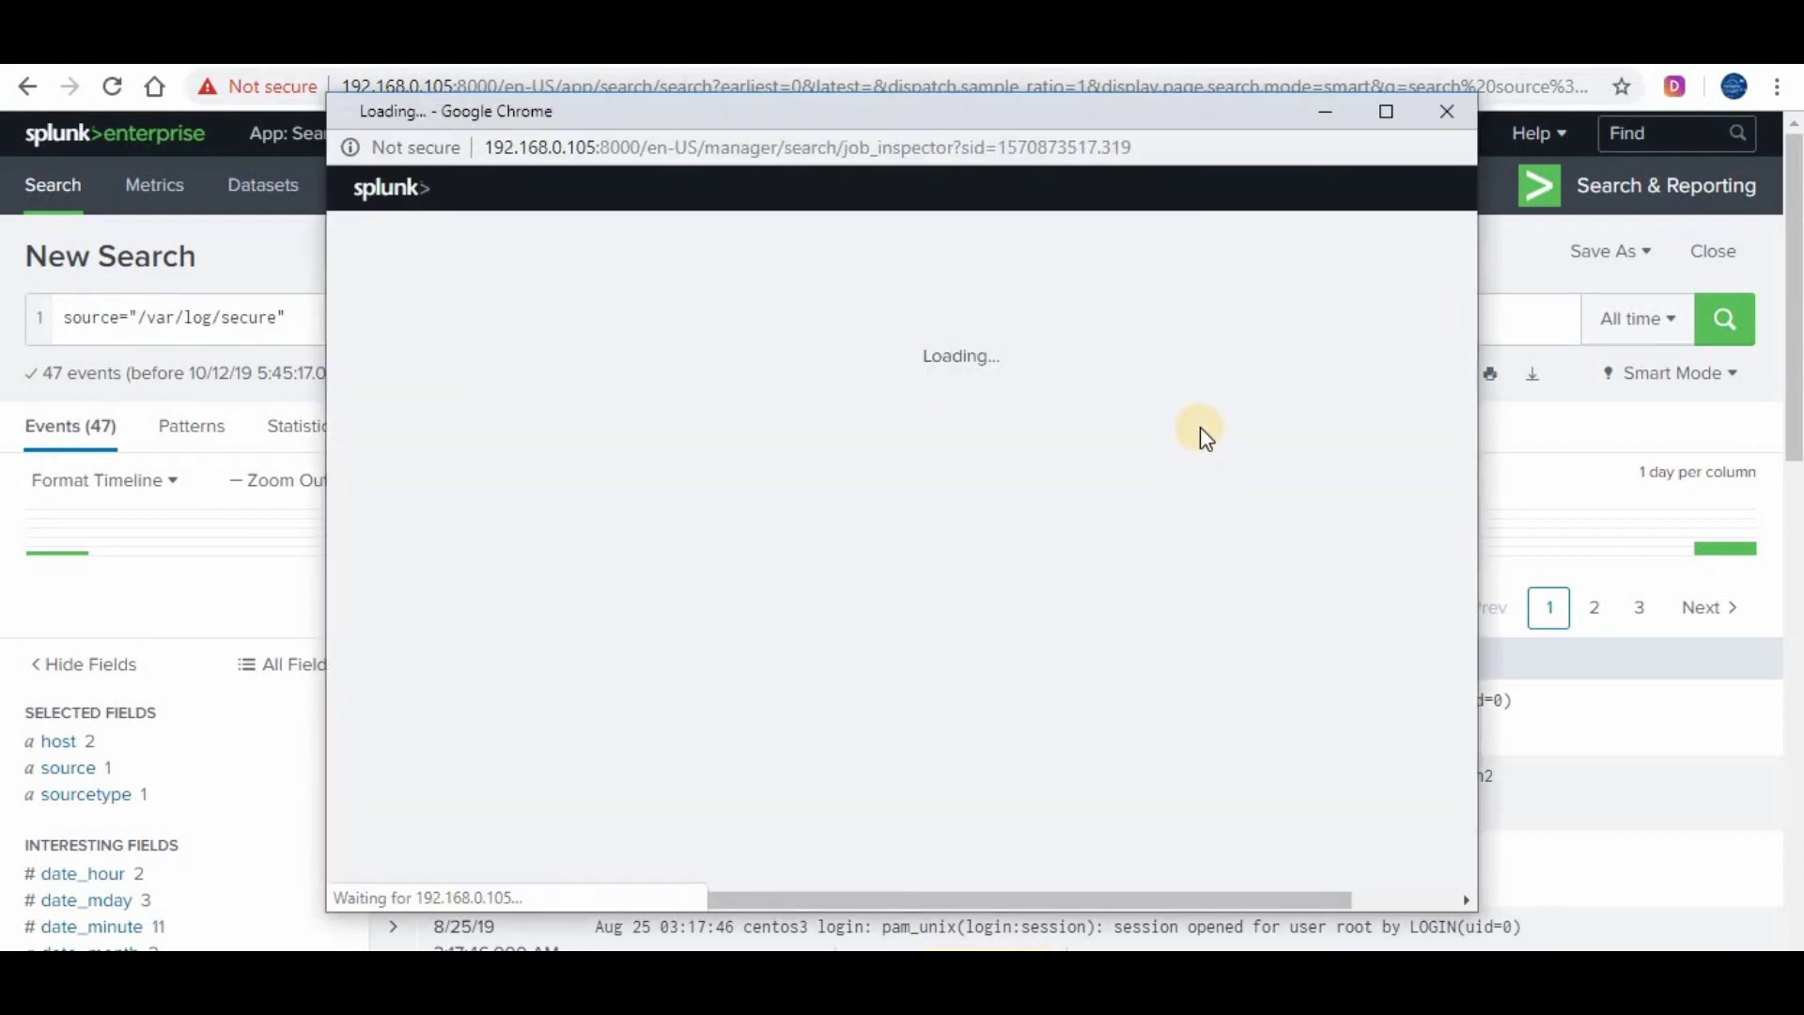
scroll(1199, 427, "down", 10)
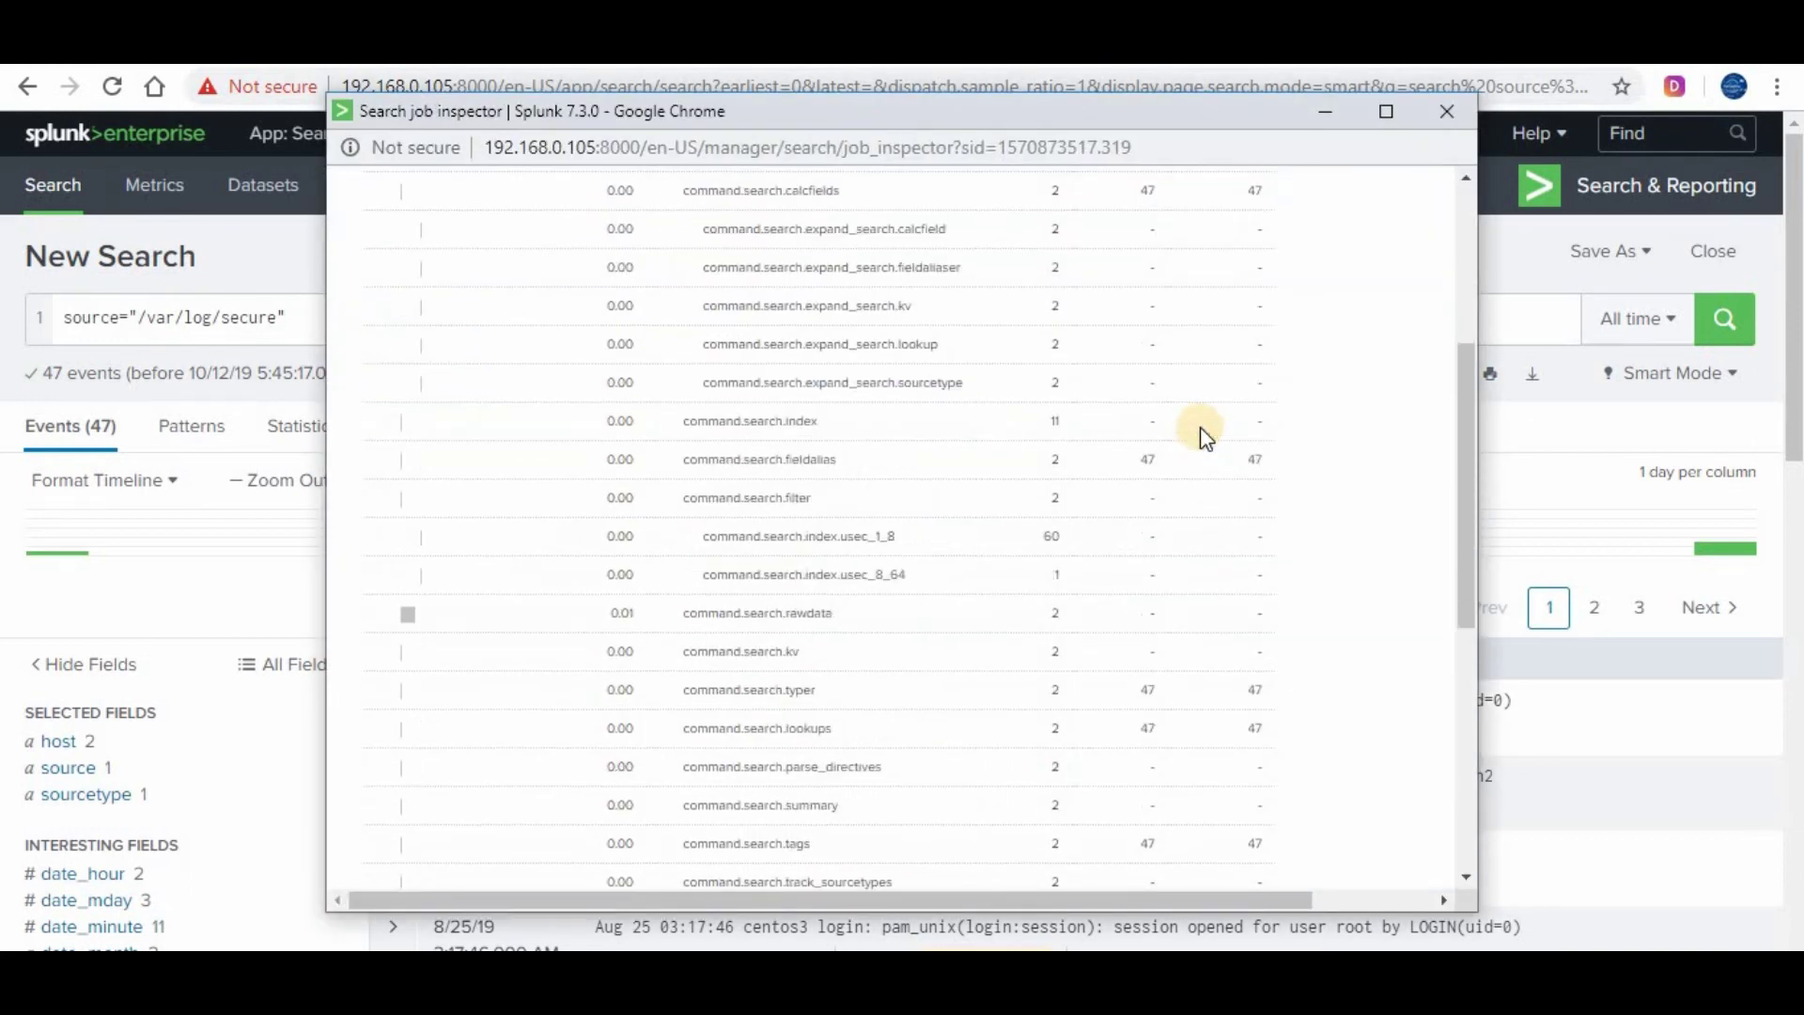
scroll(1248, 382, "up", 10)
left_click(1448, 116)
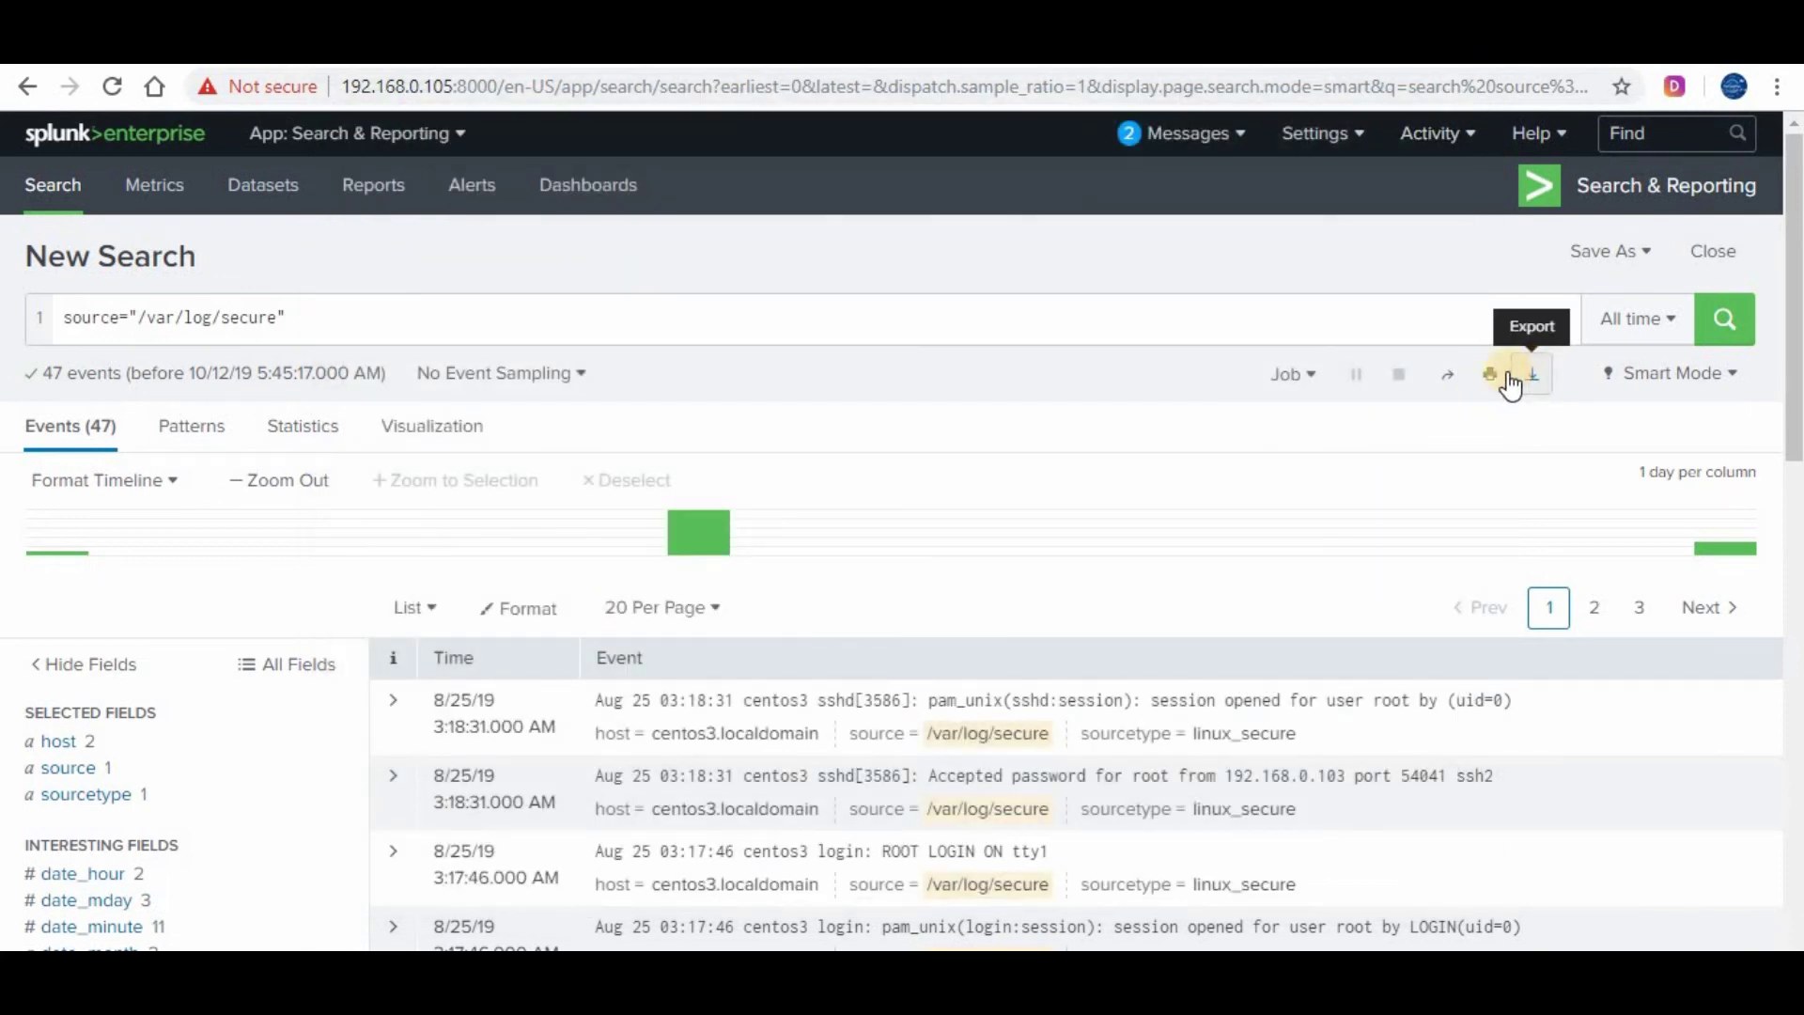
left_click(1636, 256)
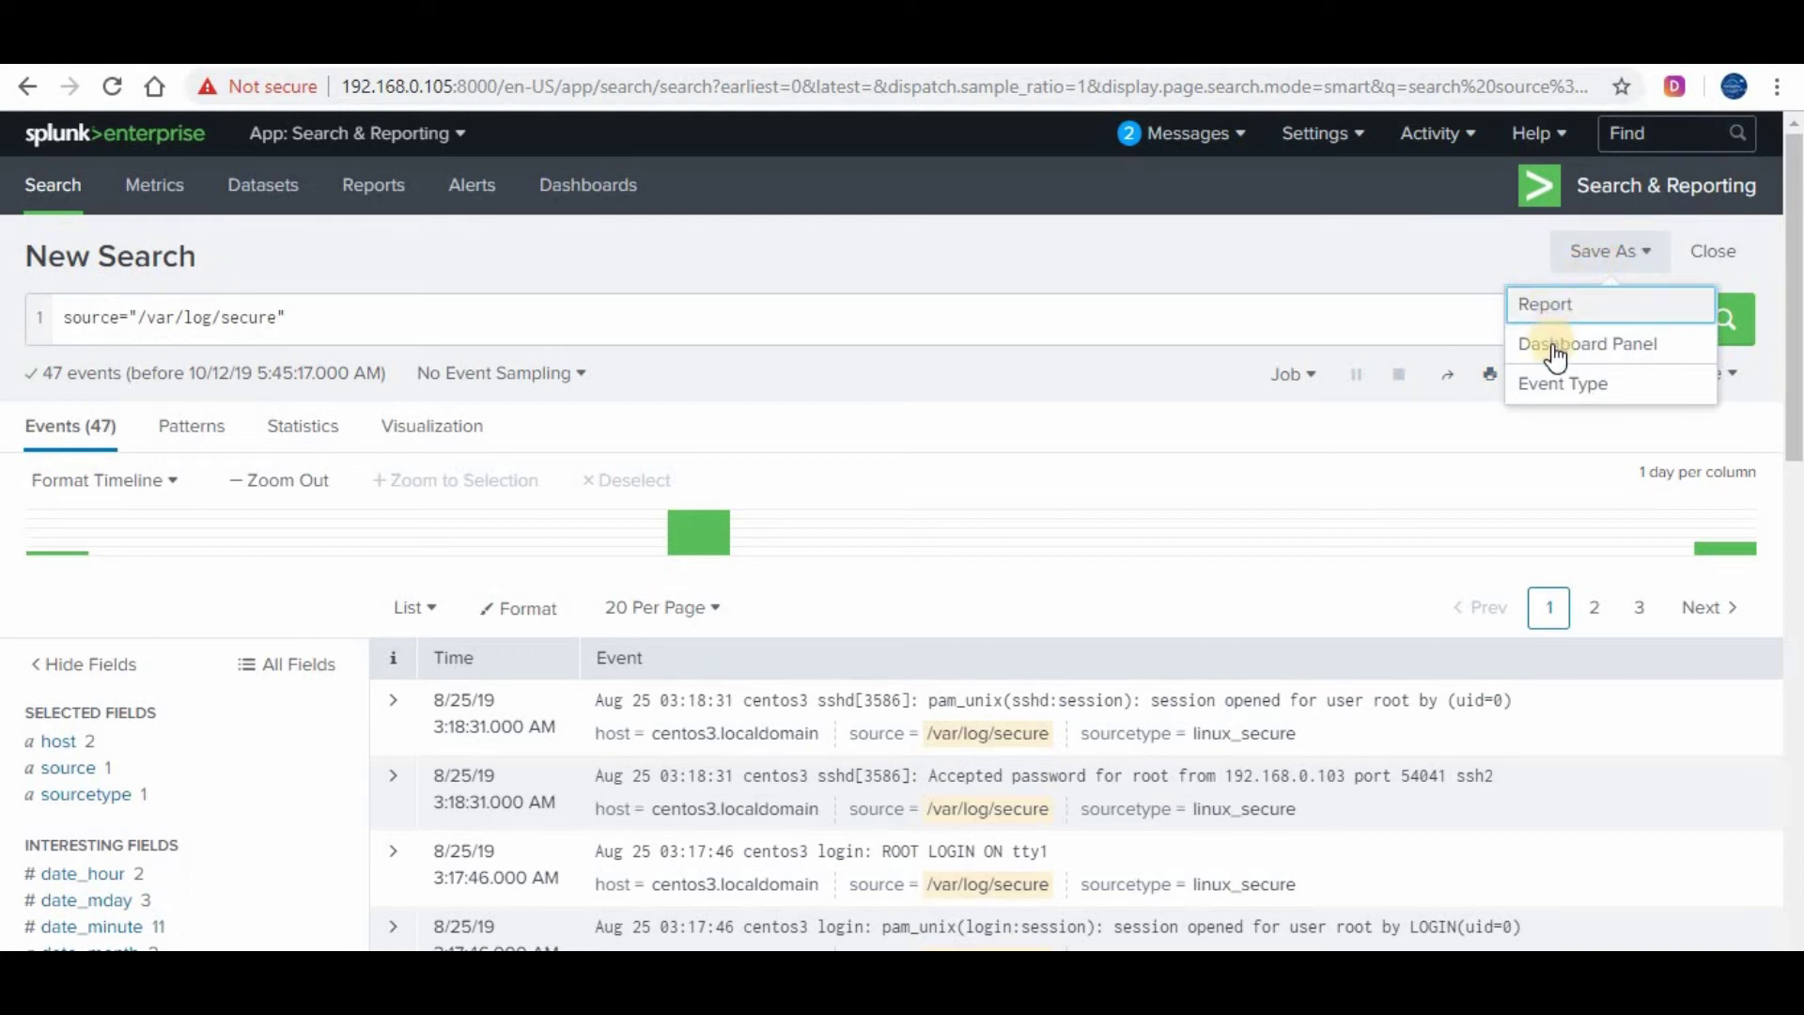
left_click(1452, 250)
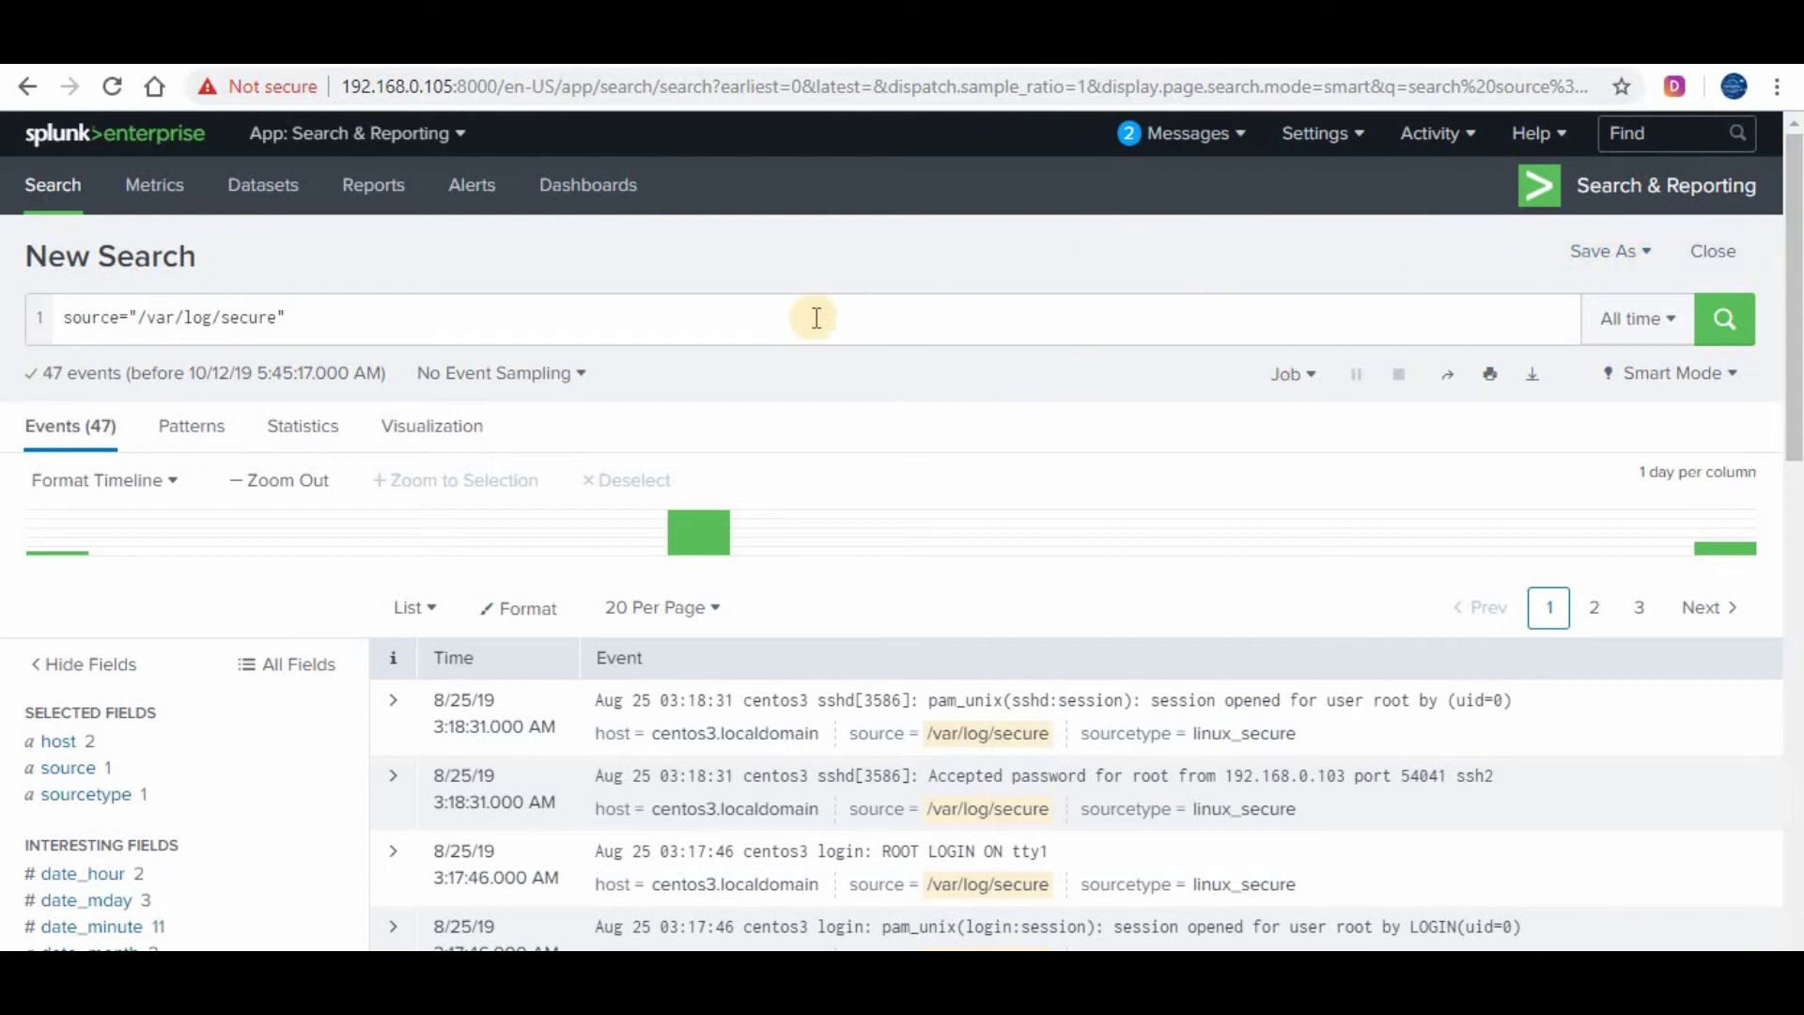
Locate the Server listening events, add the wildcard term Server* after source="/var/log/secure" in the query, and run the search.
left_click(735, 316)
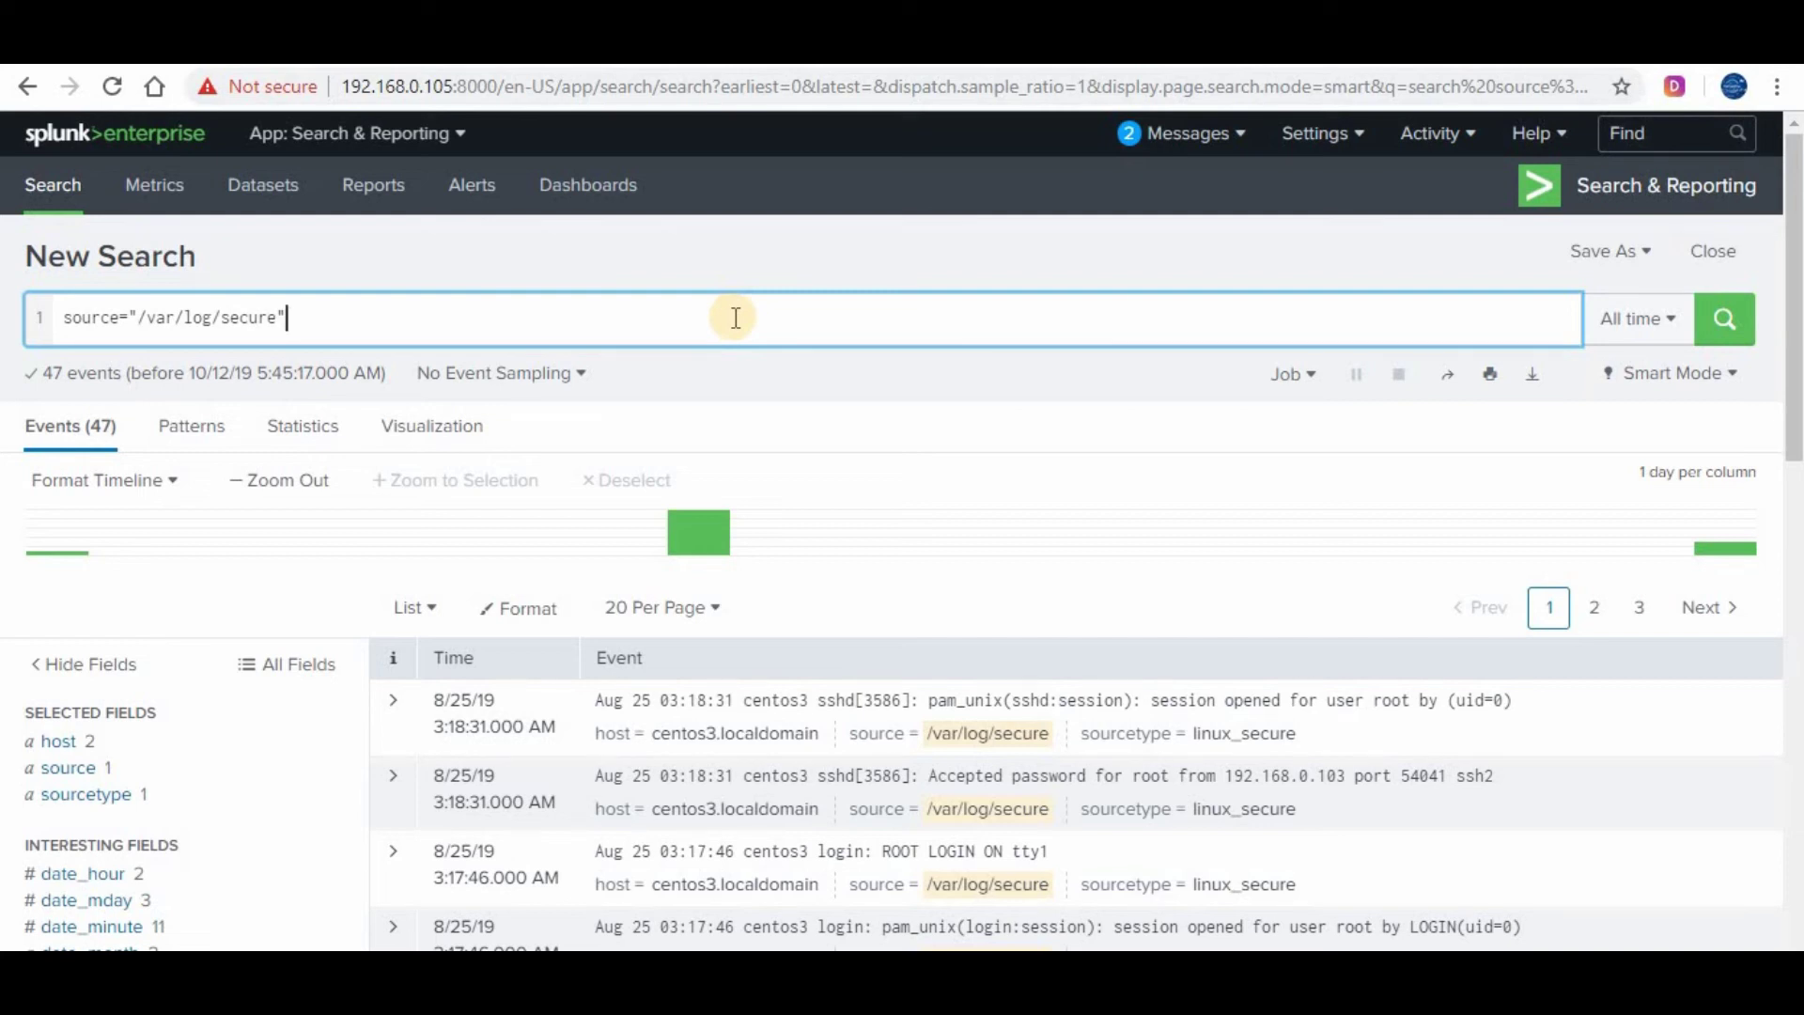
scroll(1161, 376, "down", 3)
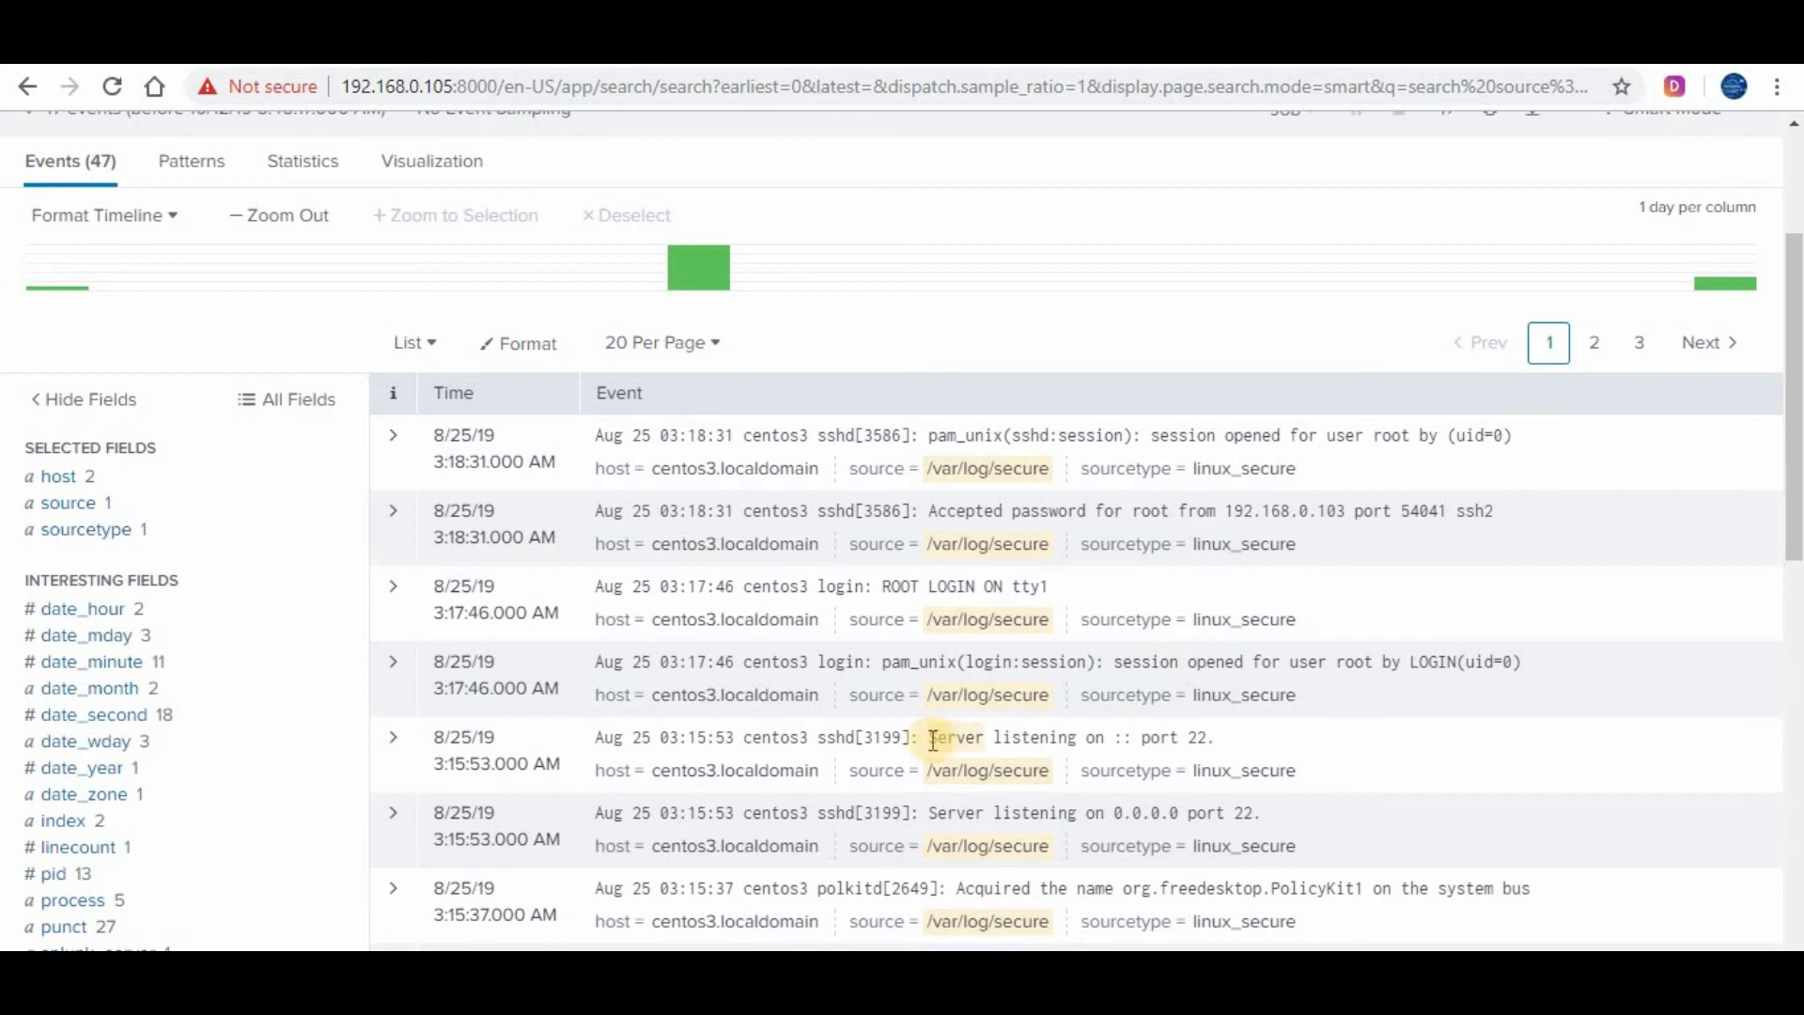
left_click_drag(932, 738, 1059, 738)
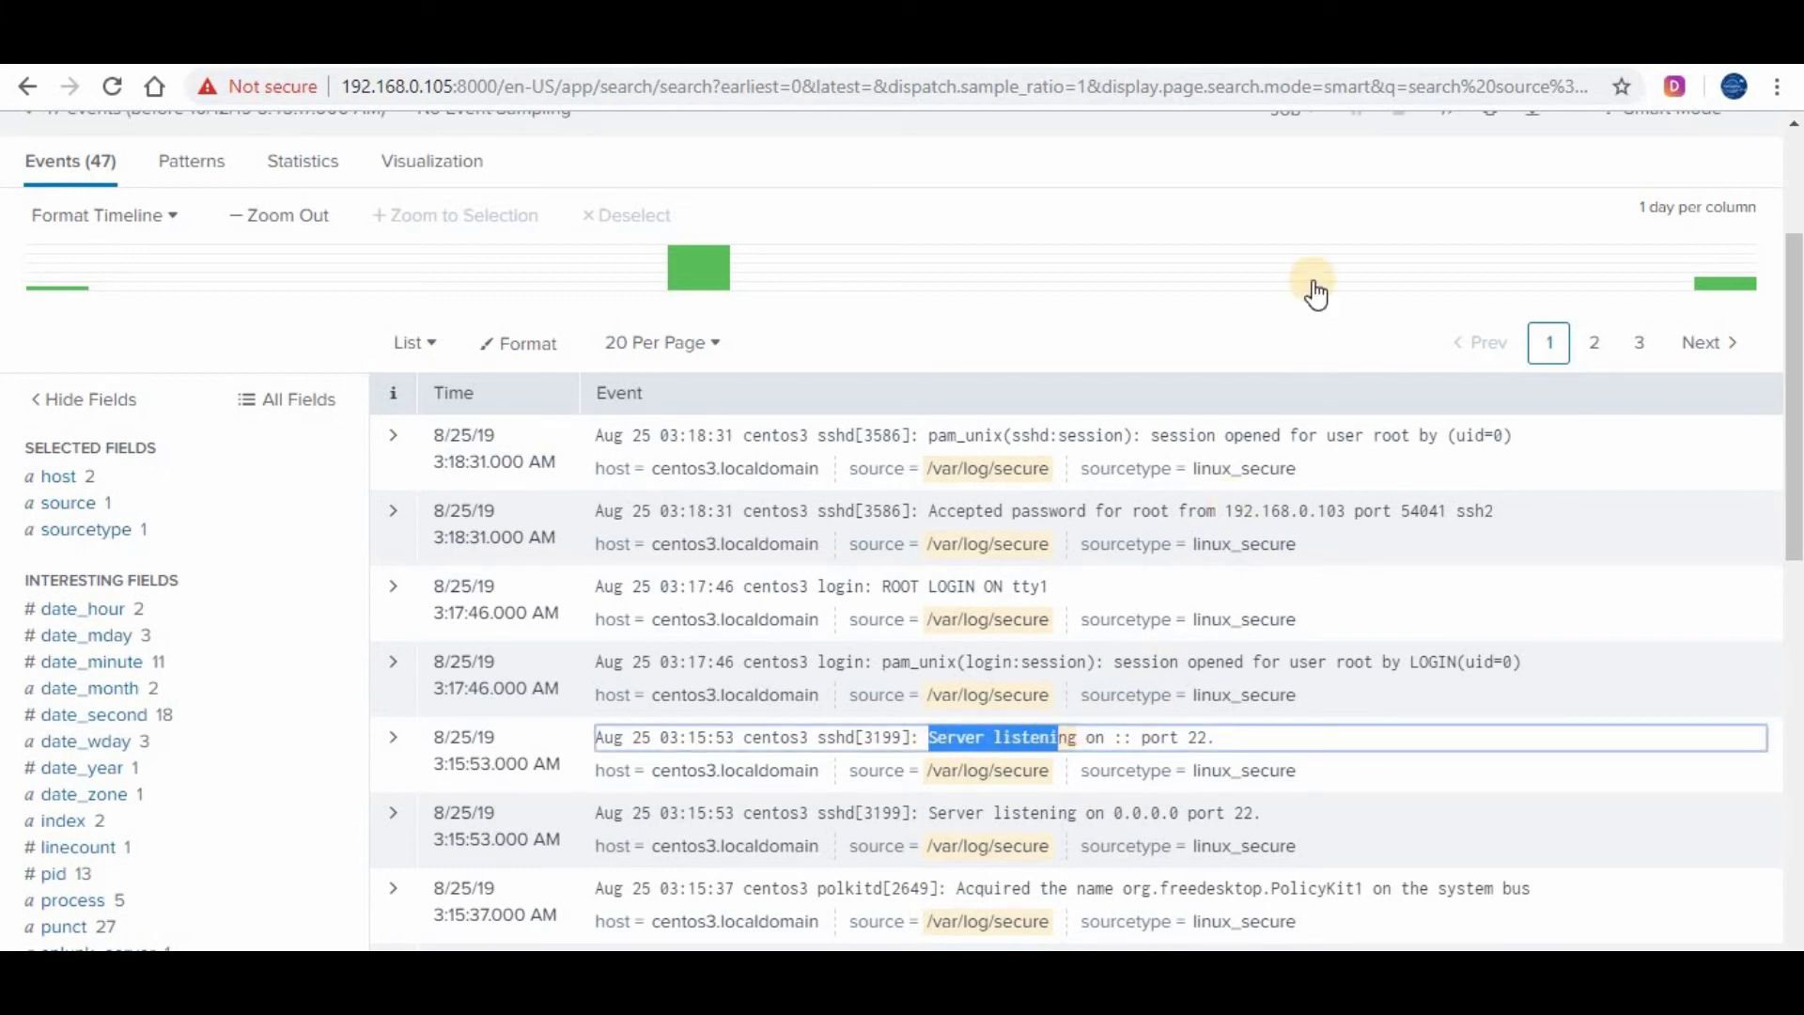
left_click(987, 423)
scroll(404, 460, "up", 3)
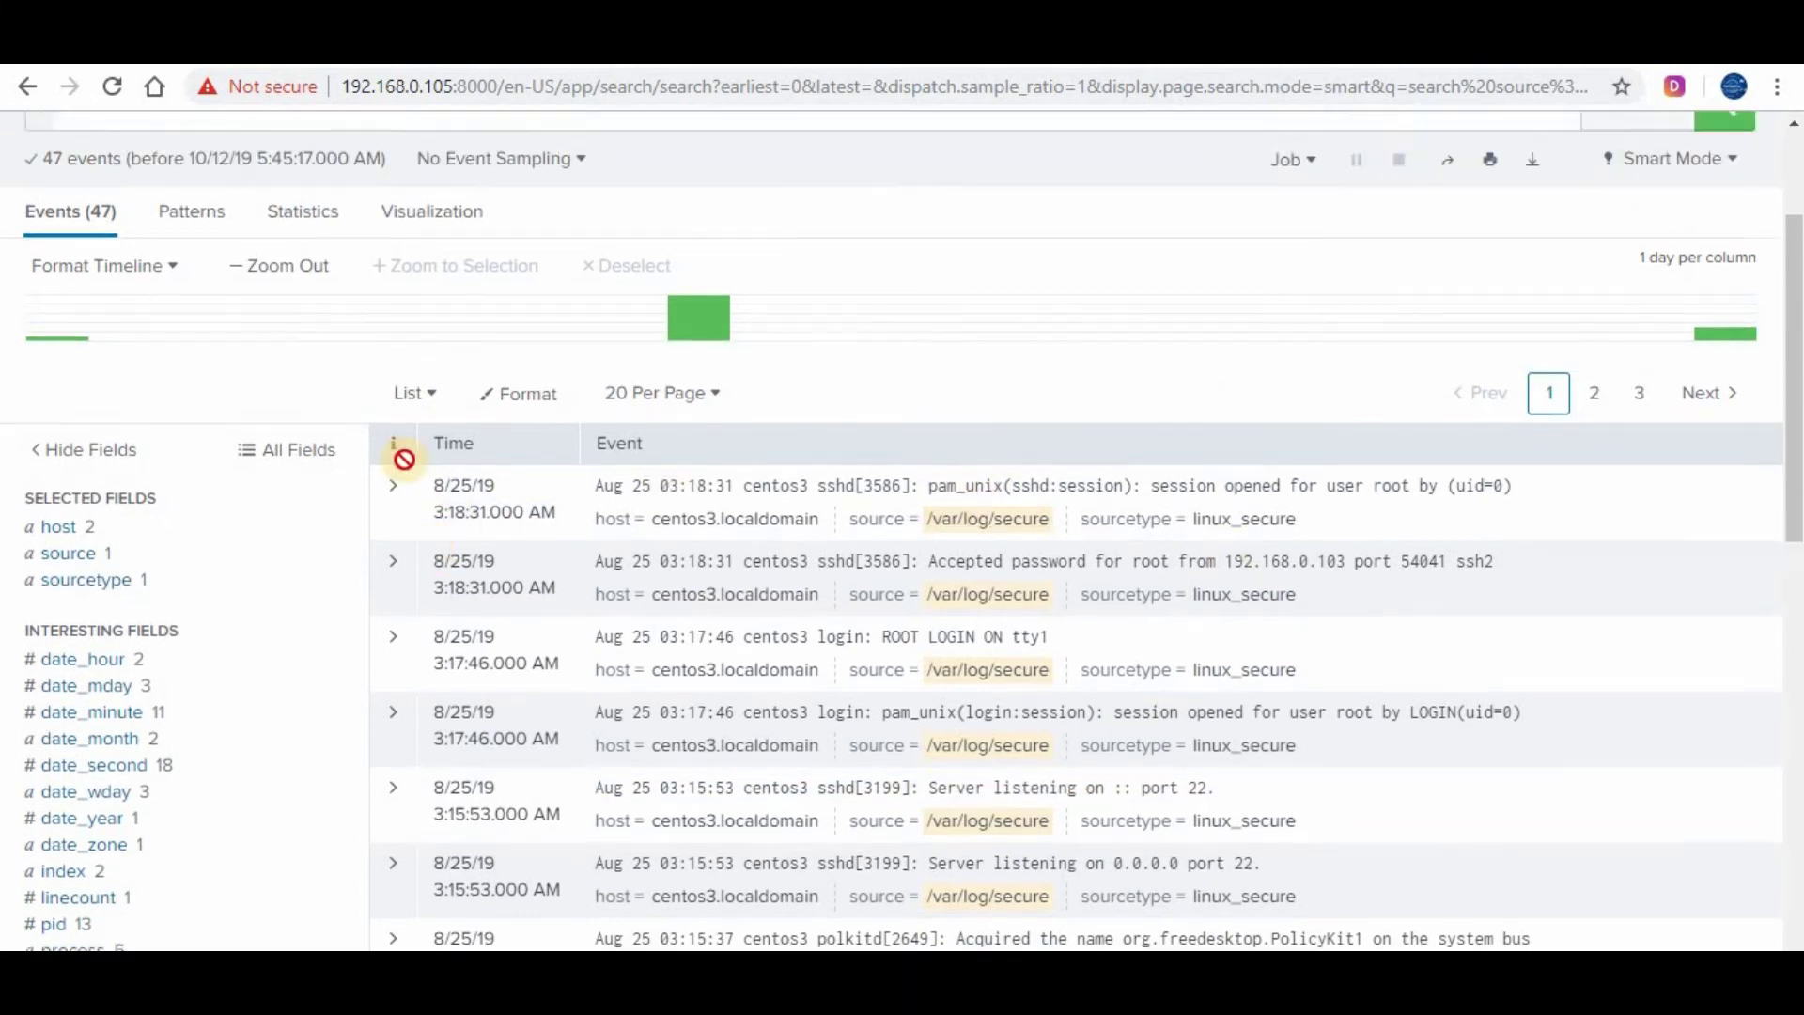
left_click(420, 324)
type("Se")
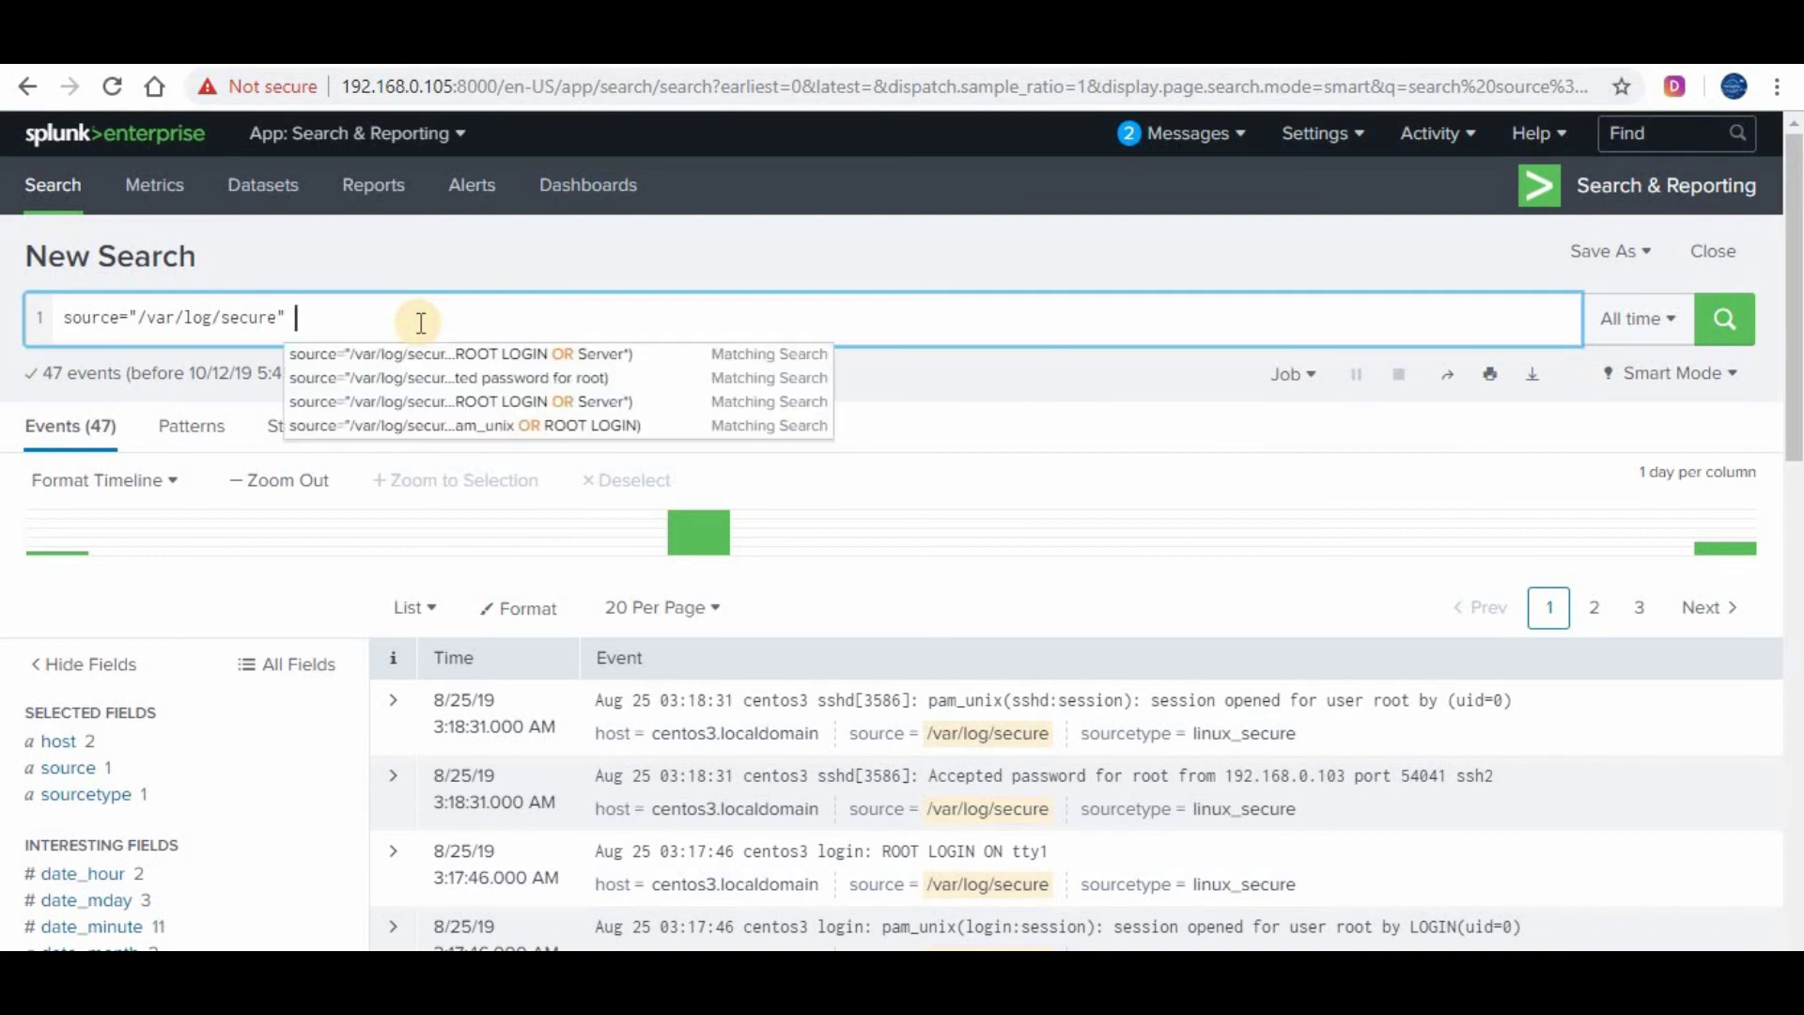
type("rver")
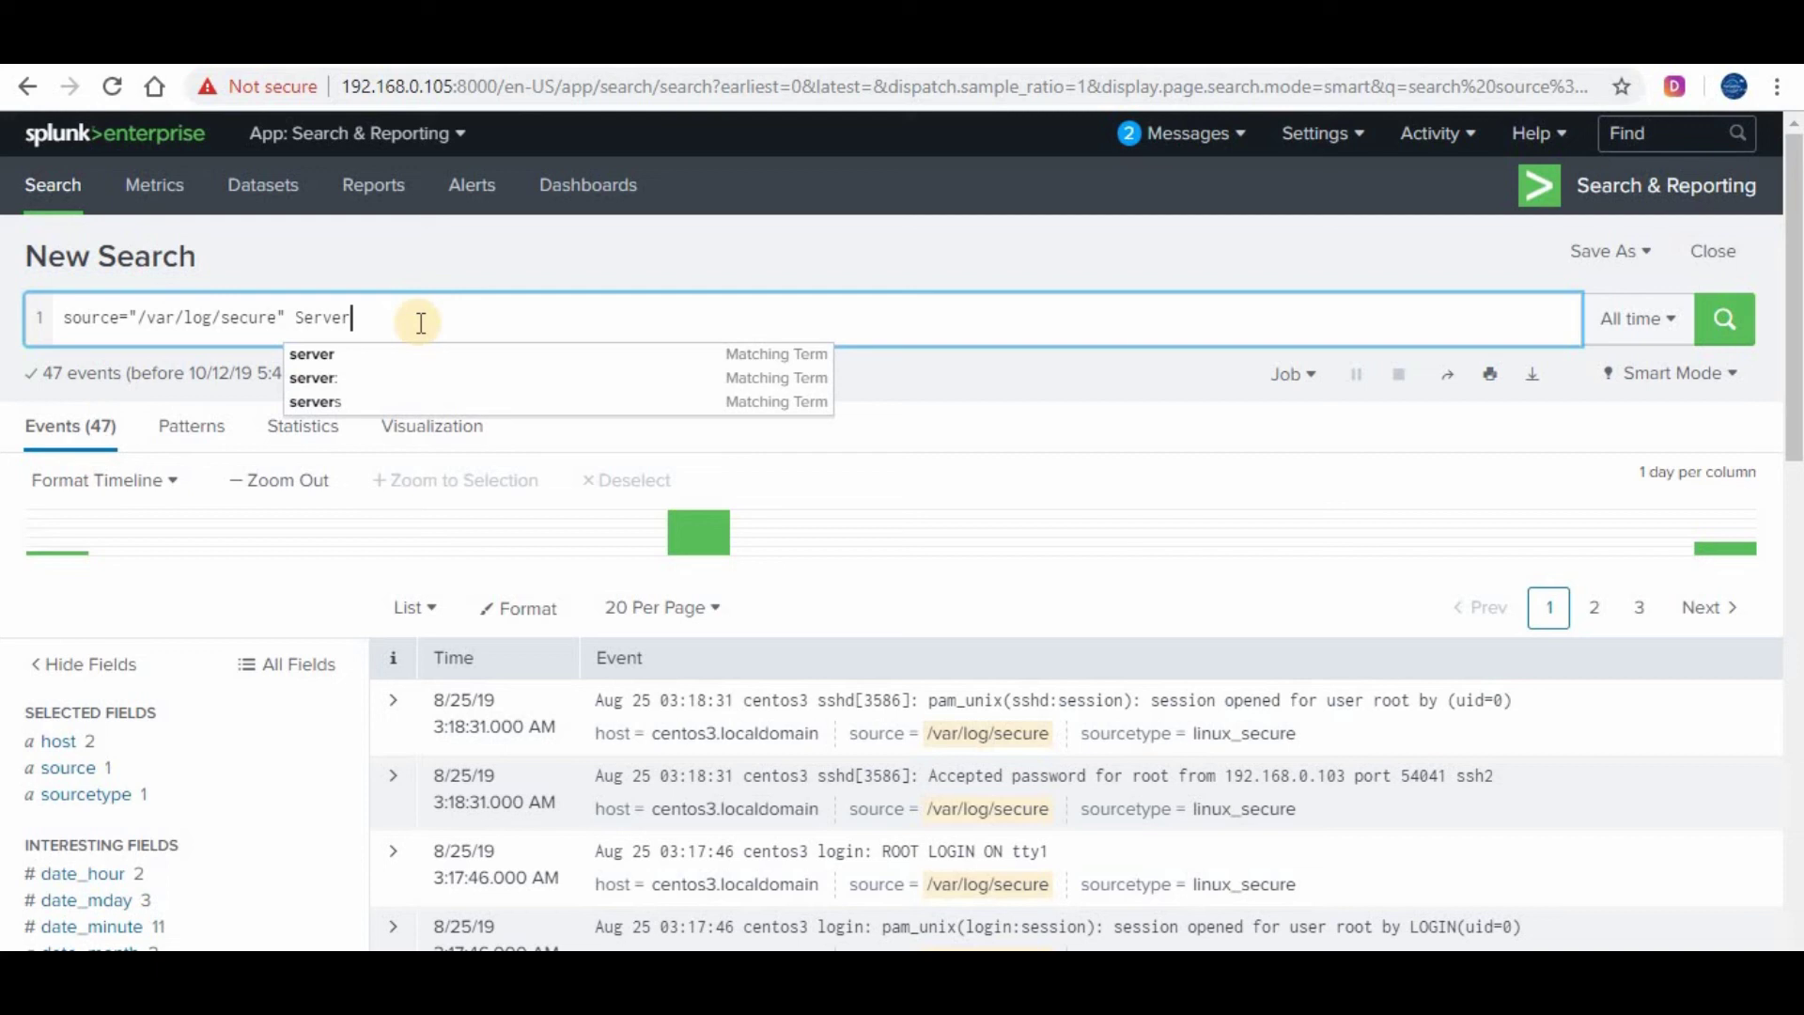
type("*")
left_click(1725, 319)
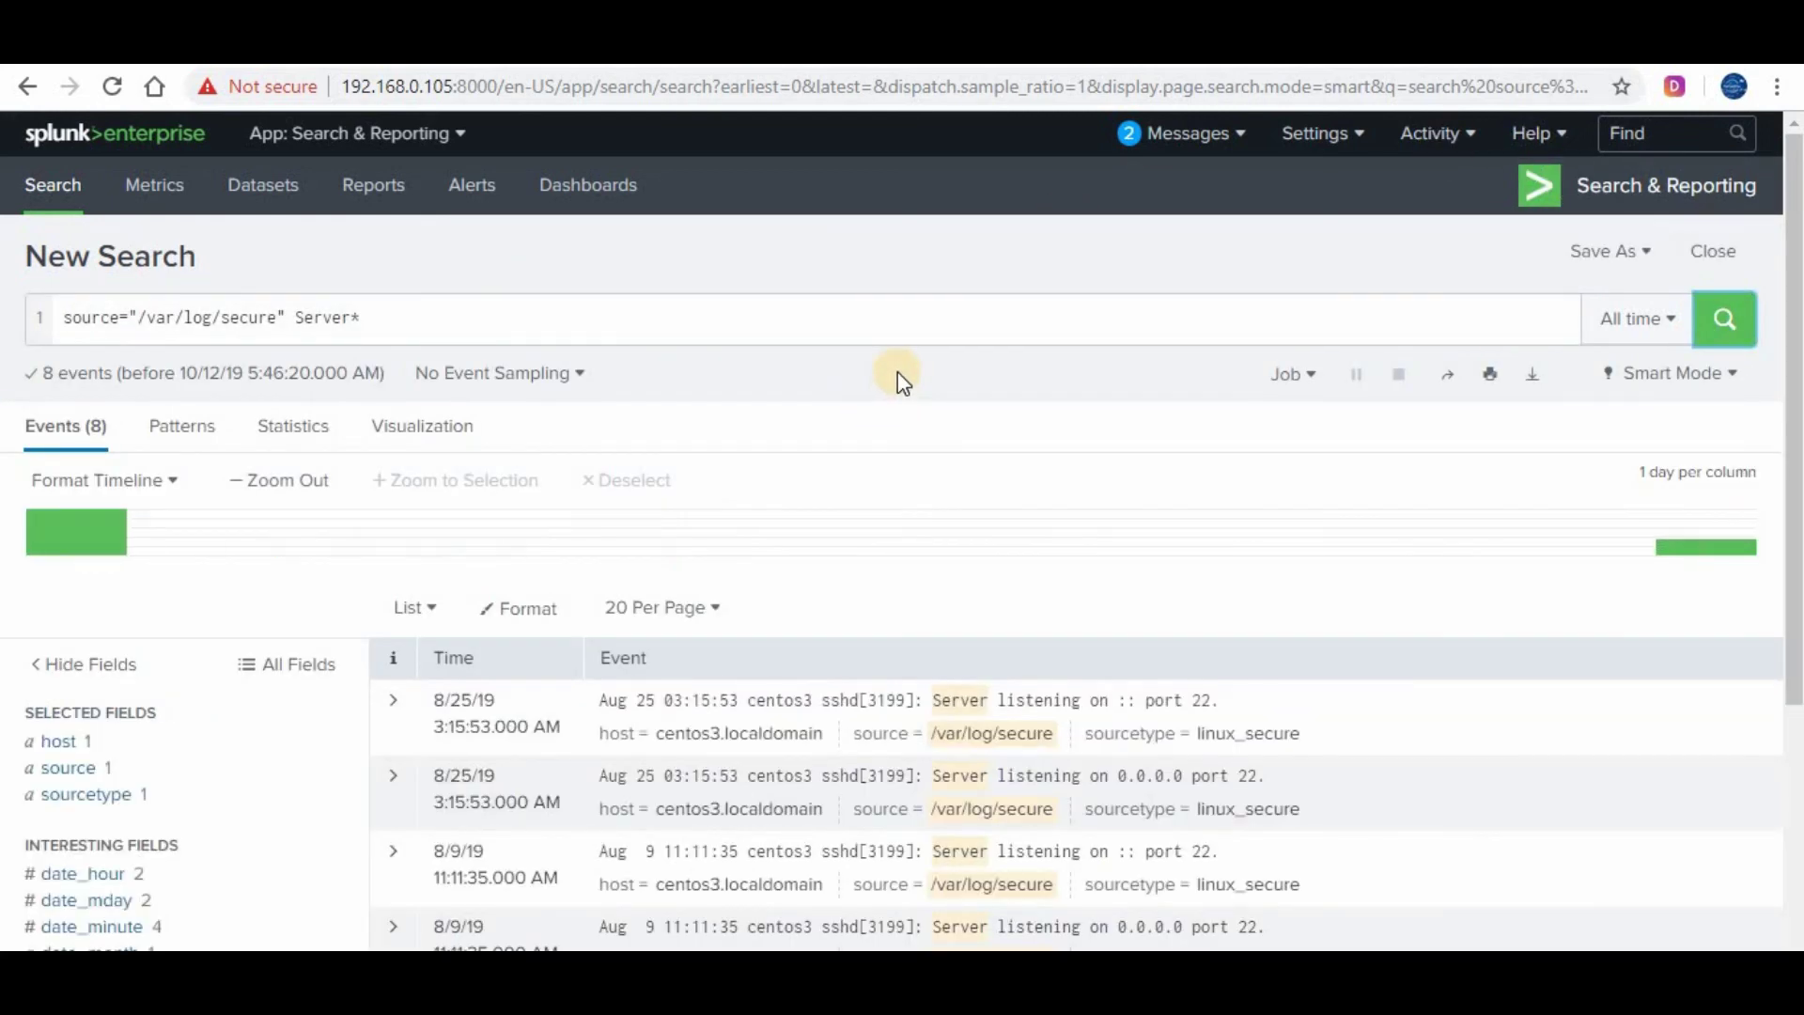
Review the events matching Server*, extend the query with OR pam_unix, and run the search.
scroll(1072, 362, "down", 1)
scroll(1071, 362, "down", 1)
scroll(1166, 458, "down", 1)
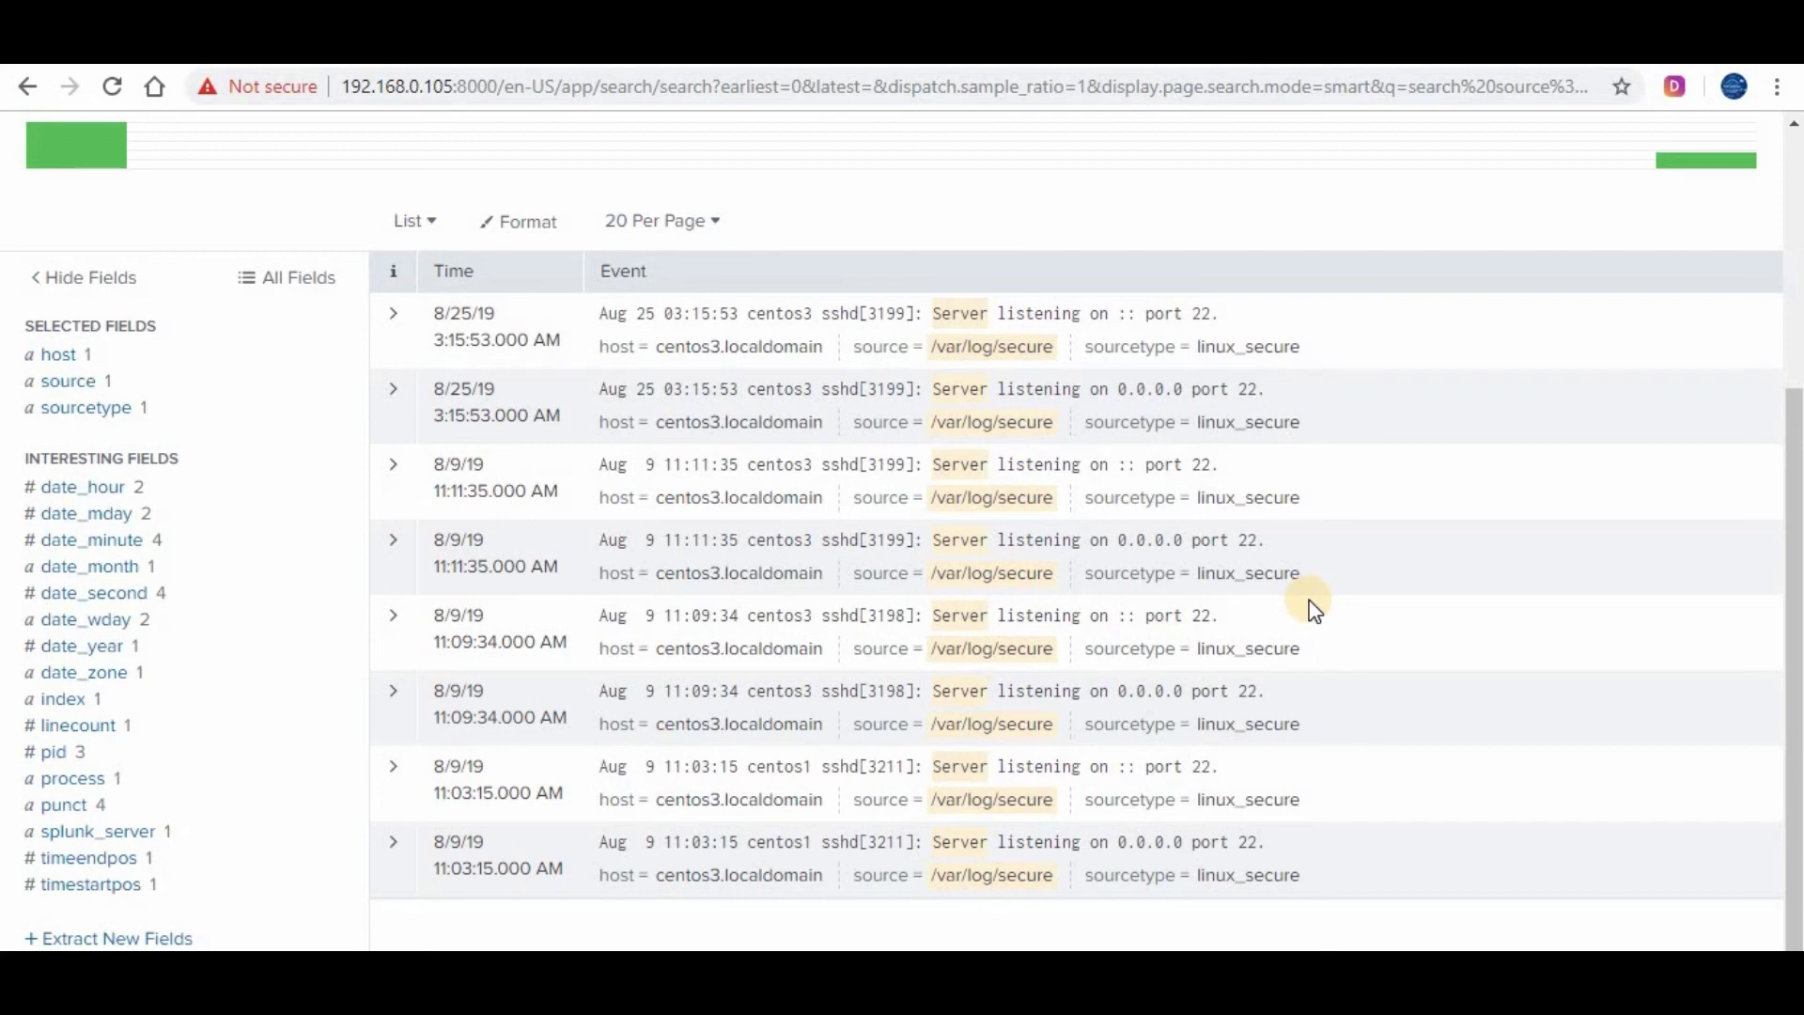
scroll(1310, 606, "up", 4)
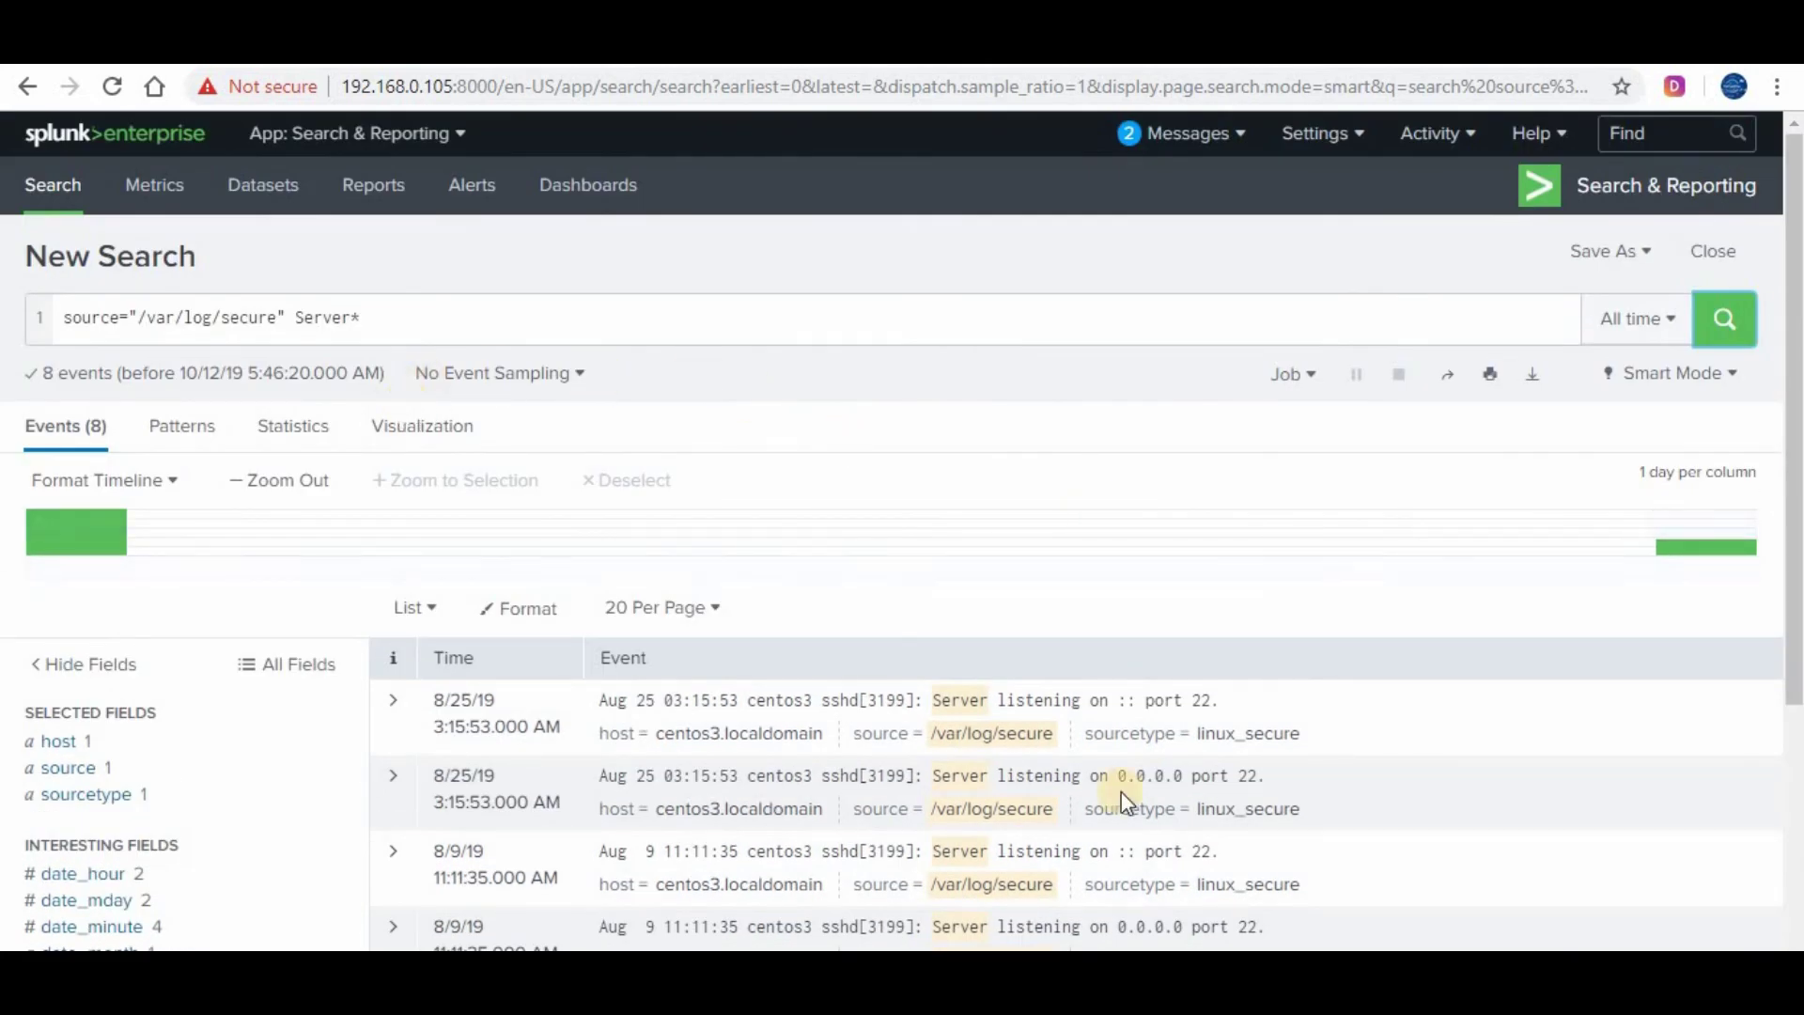
left_click(526, 319)
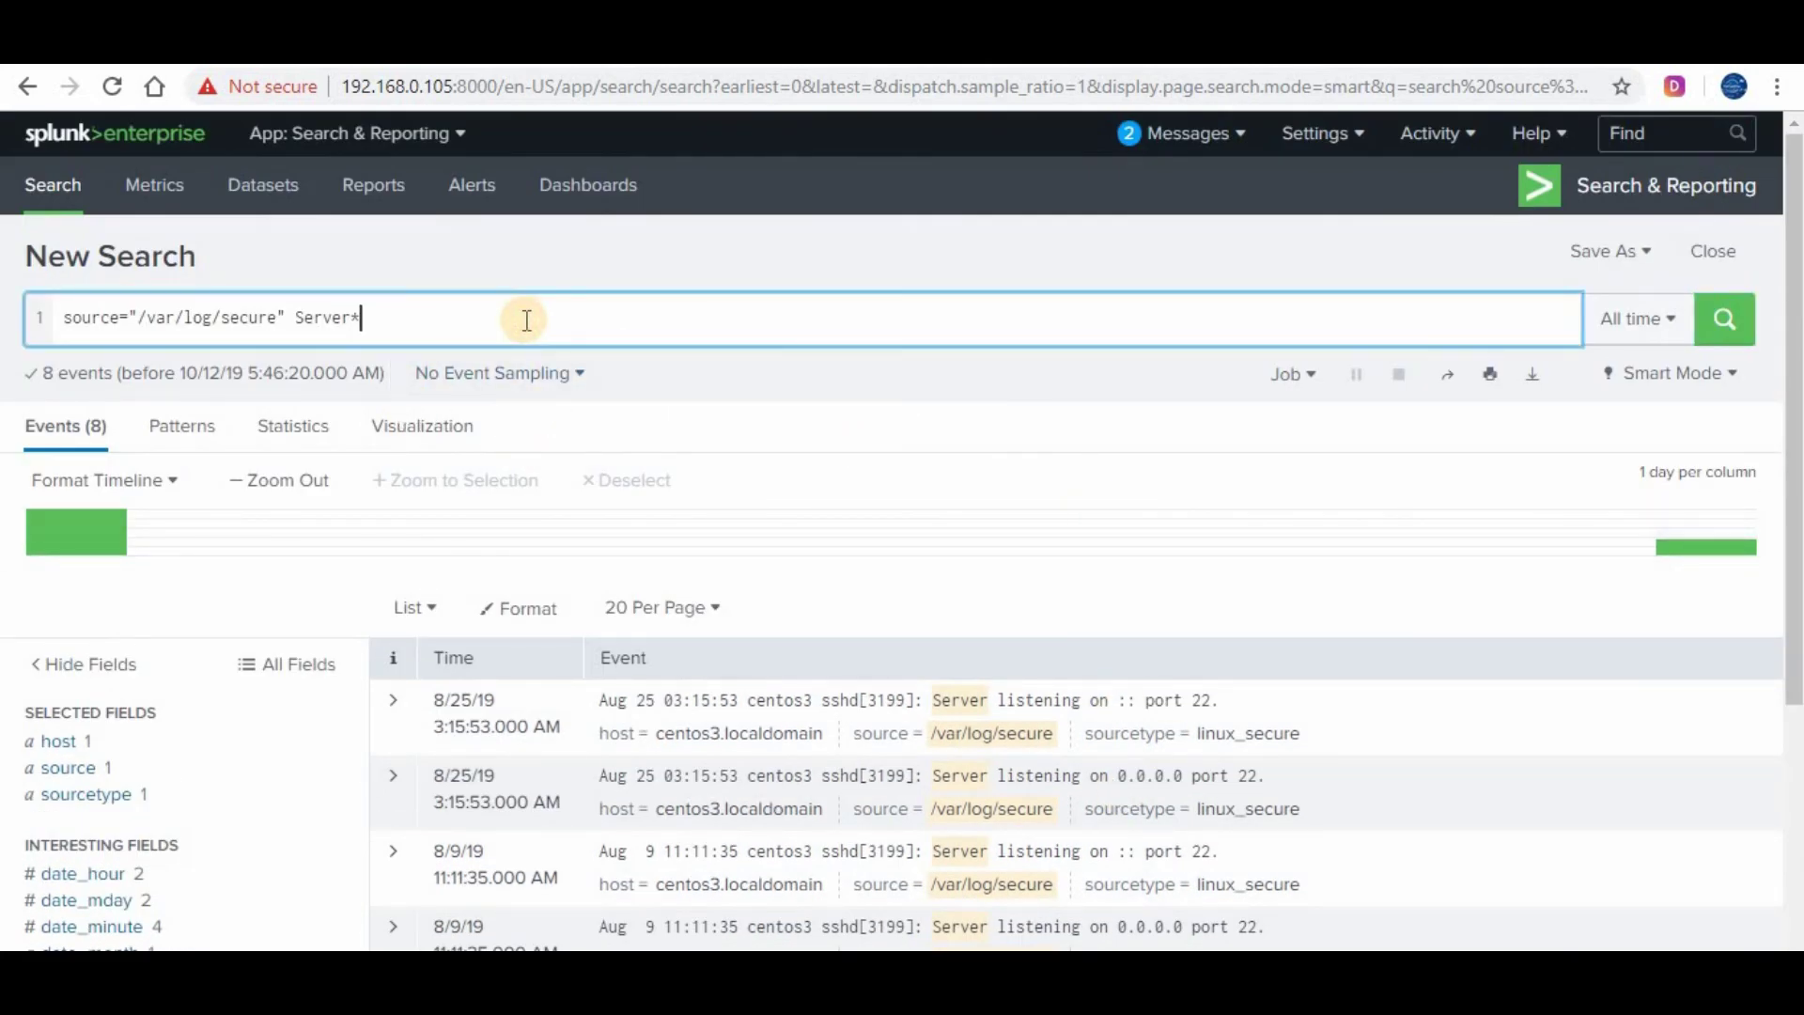
type("OR pam")
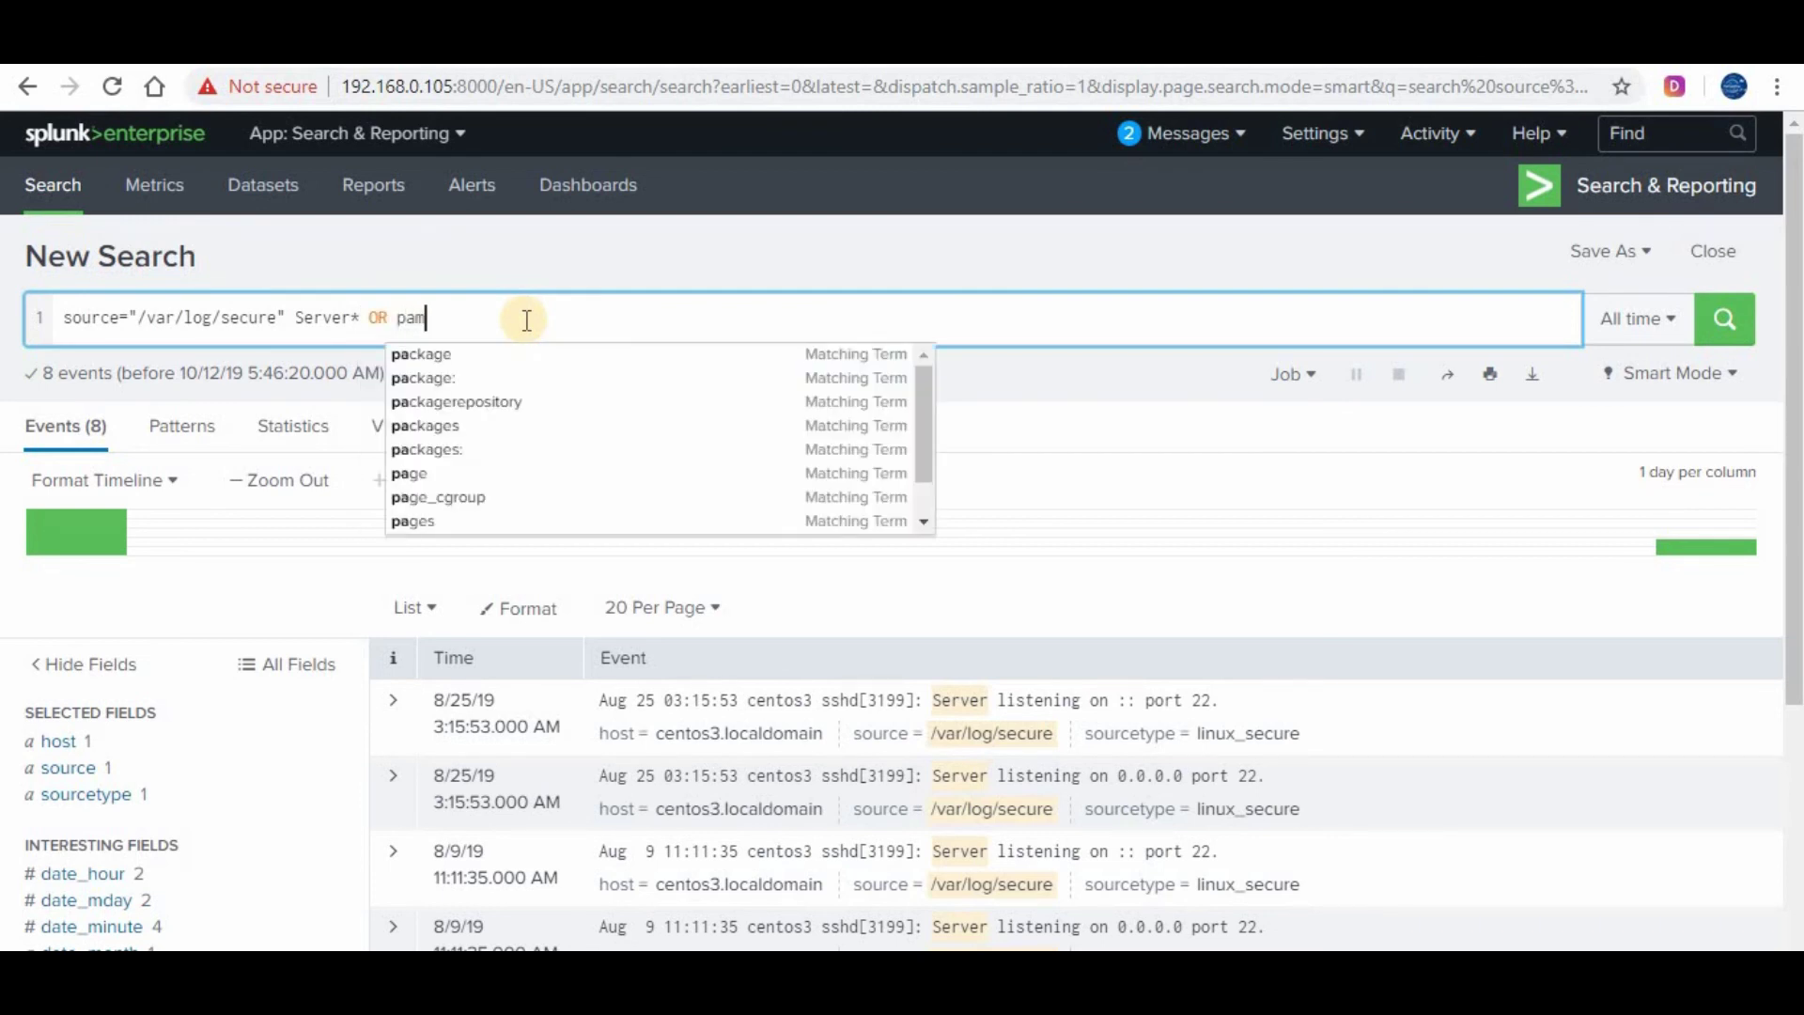
type("_")
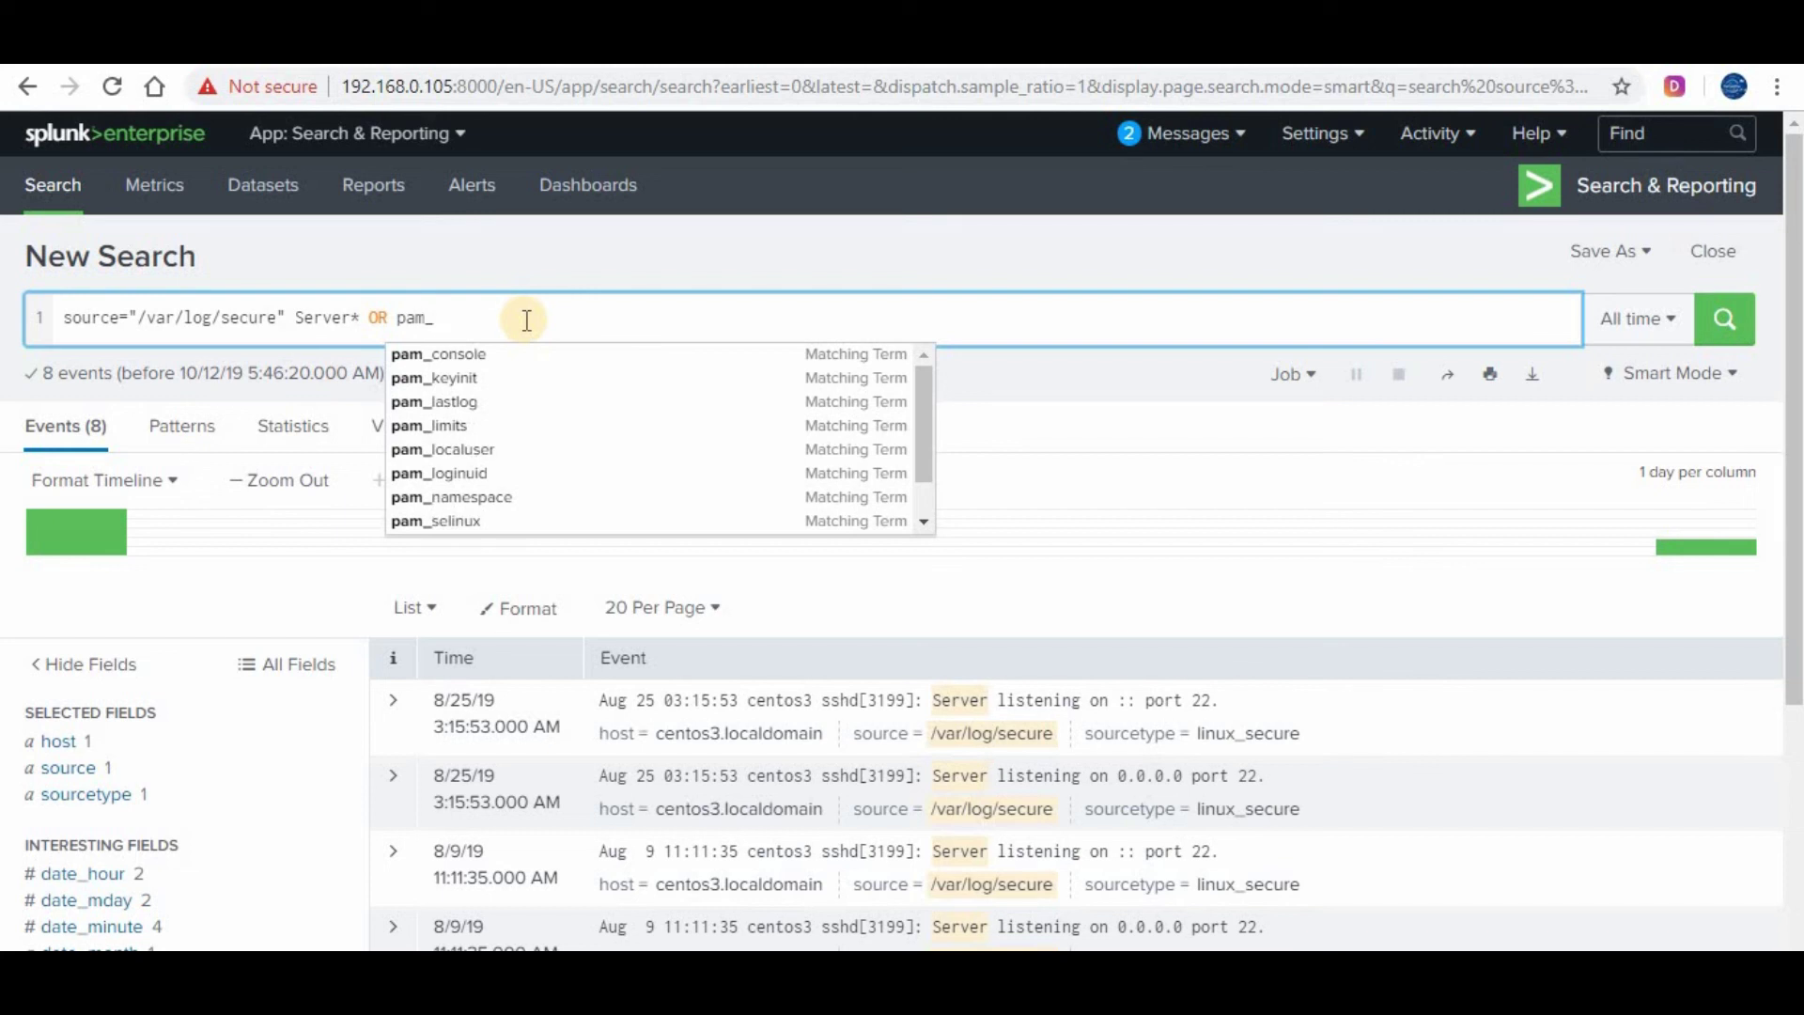
type("un")
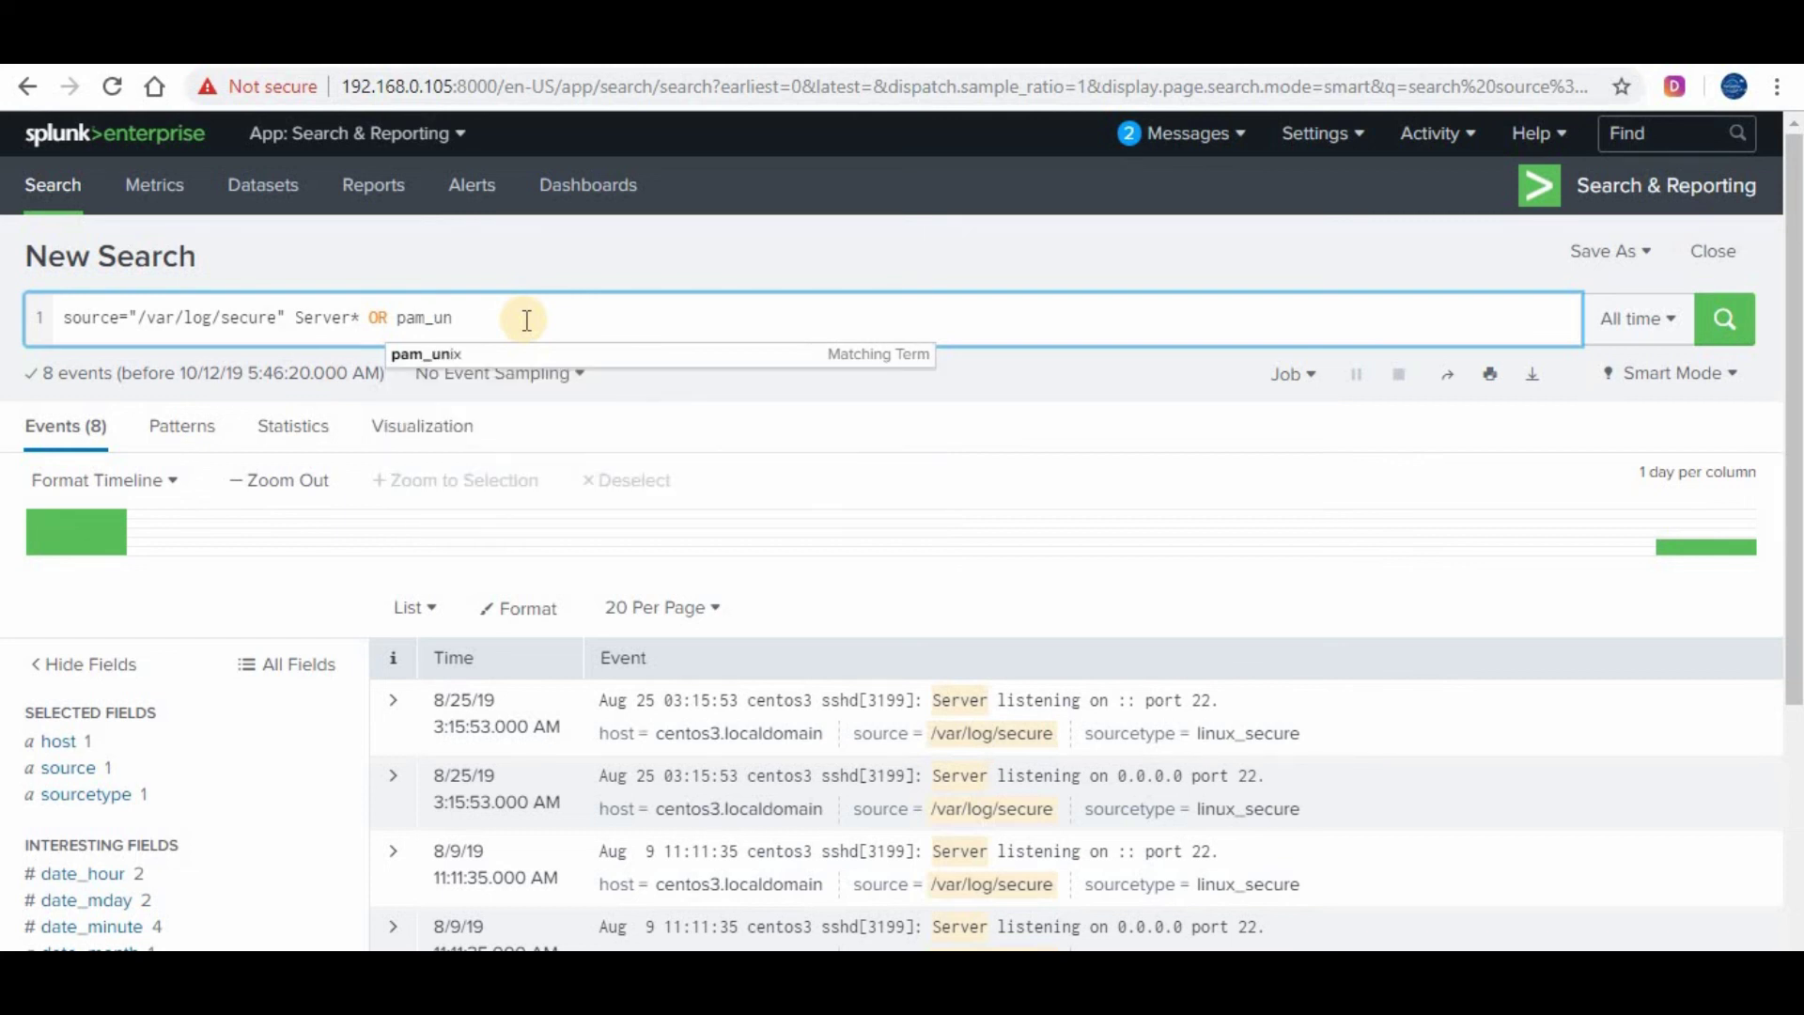
left_click(469, 353)
left_click(1697, 327)
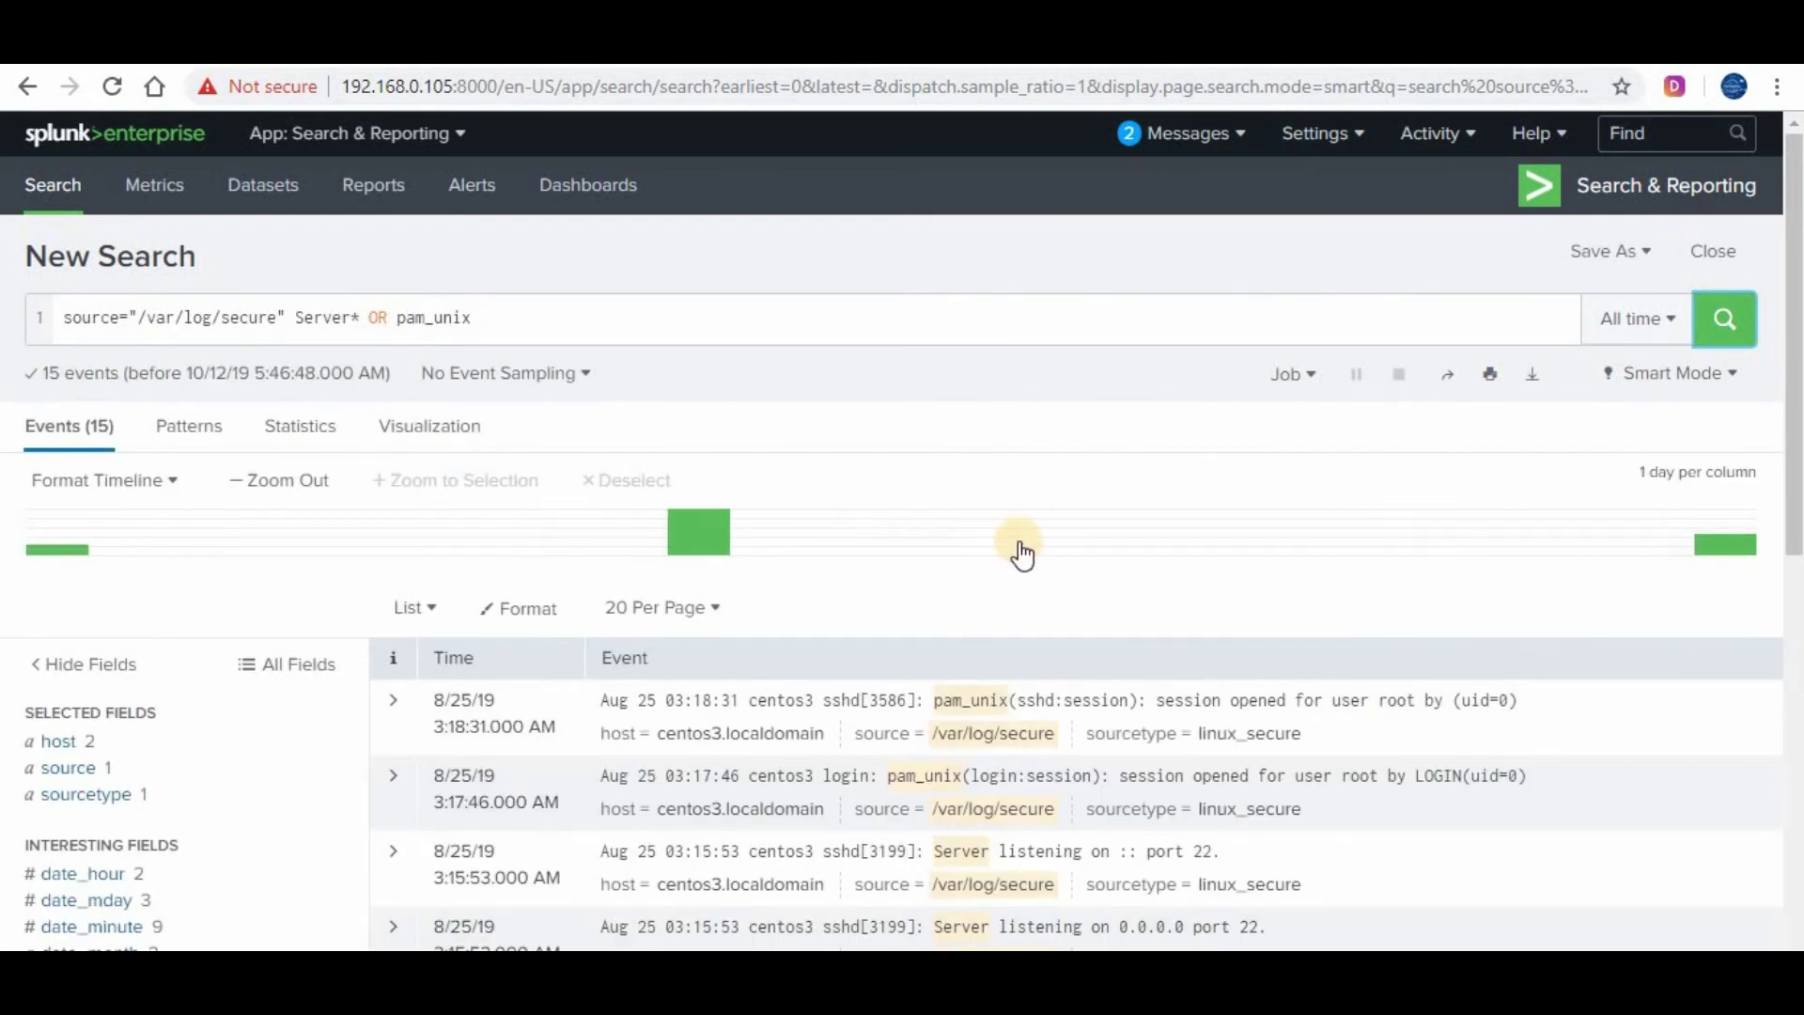
Examine the events returned for Server* OR pam_unix, checking which of the two terms each one matches.
scroll(1237, 375, "down", 5)
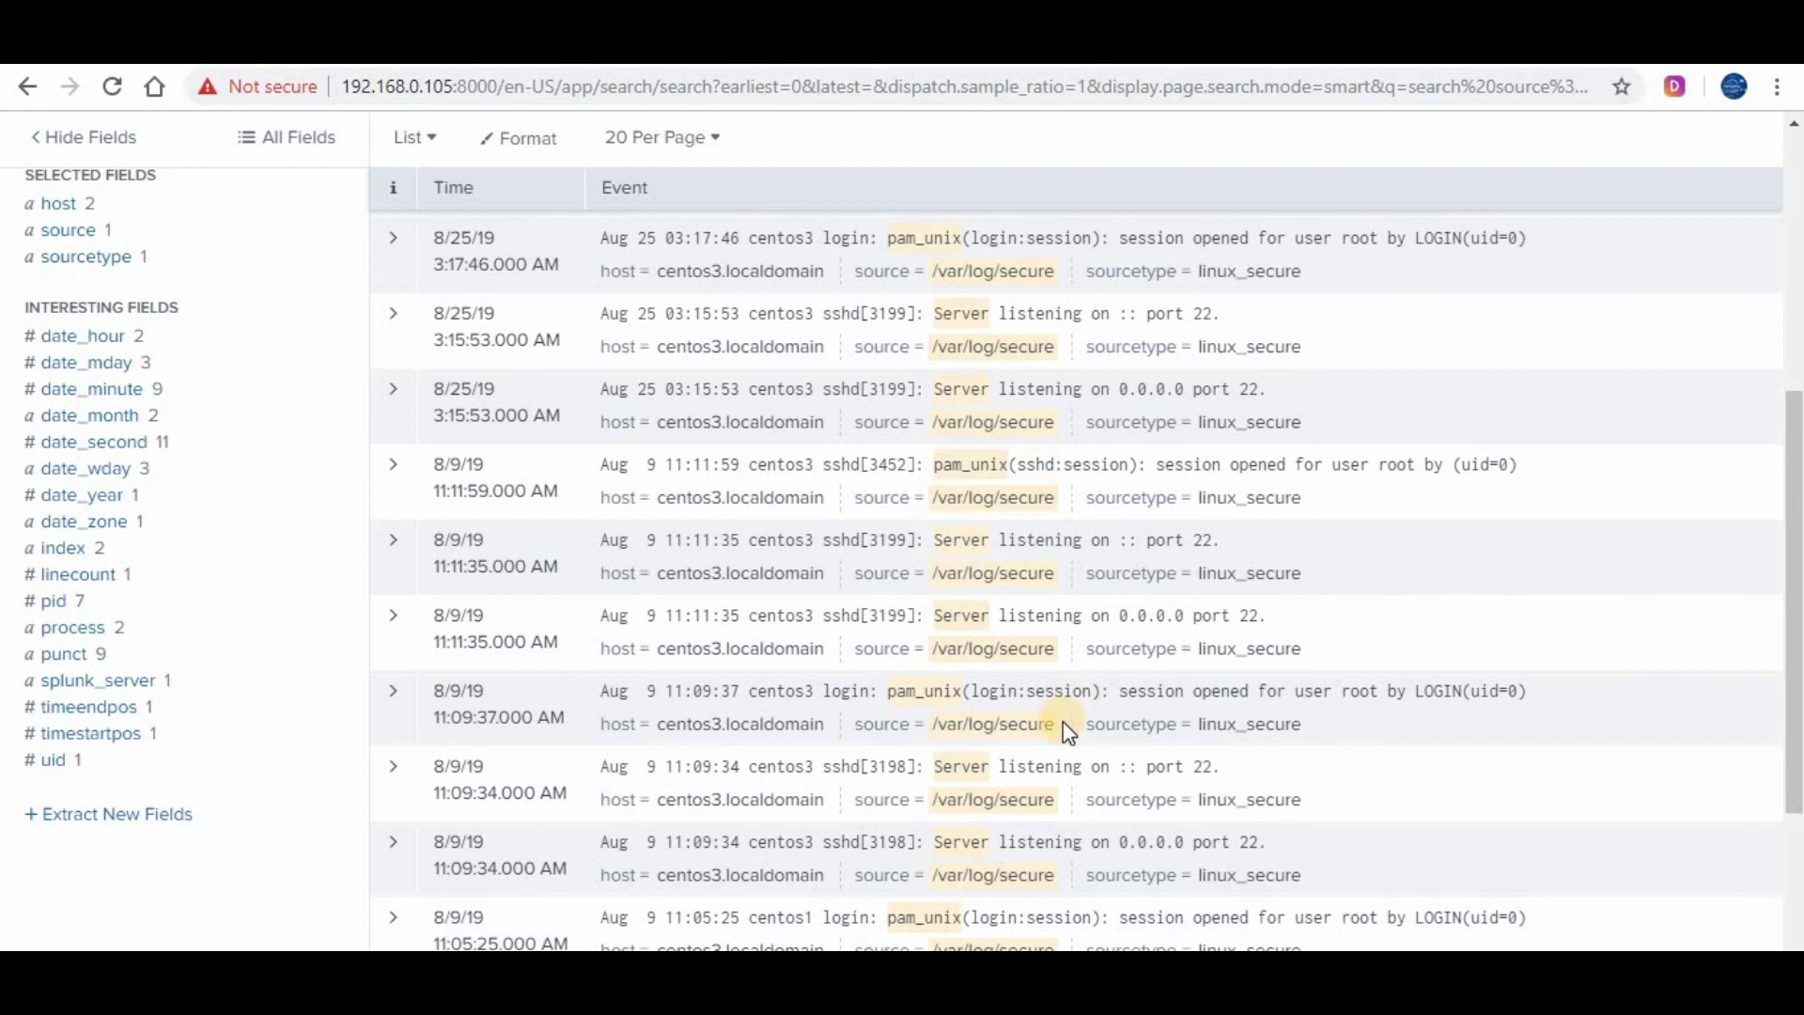
scroll(1063, 721, "down", 4)
scroll(1074, 714, "up", 10)
scroll(1073, 714, "up", 1)
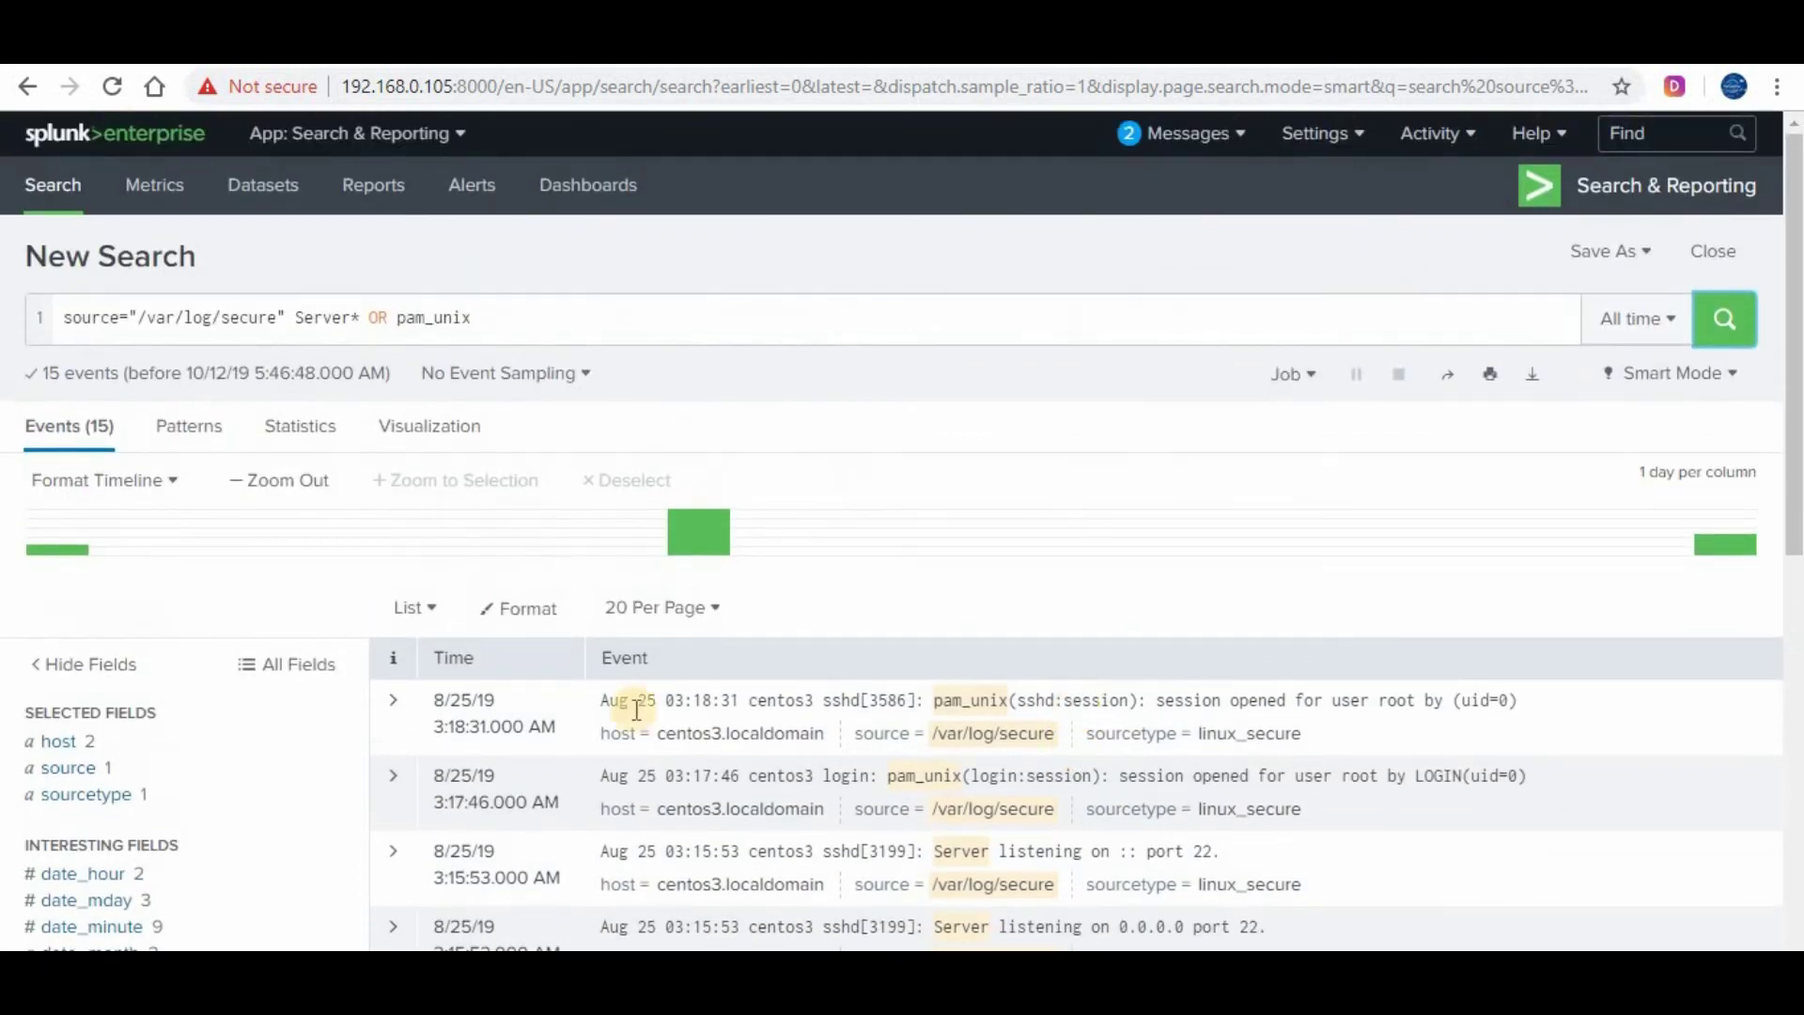
scroll(182, 442, "down", 3)
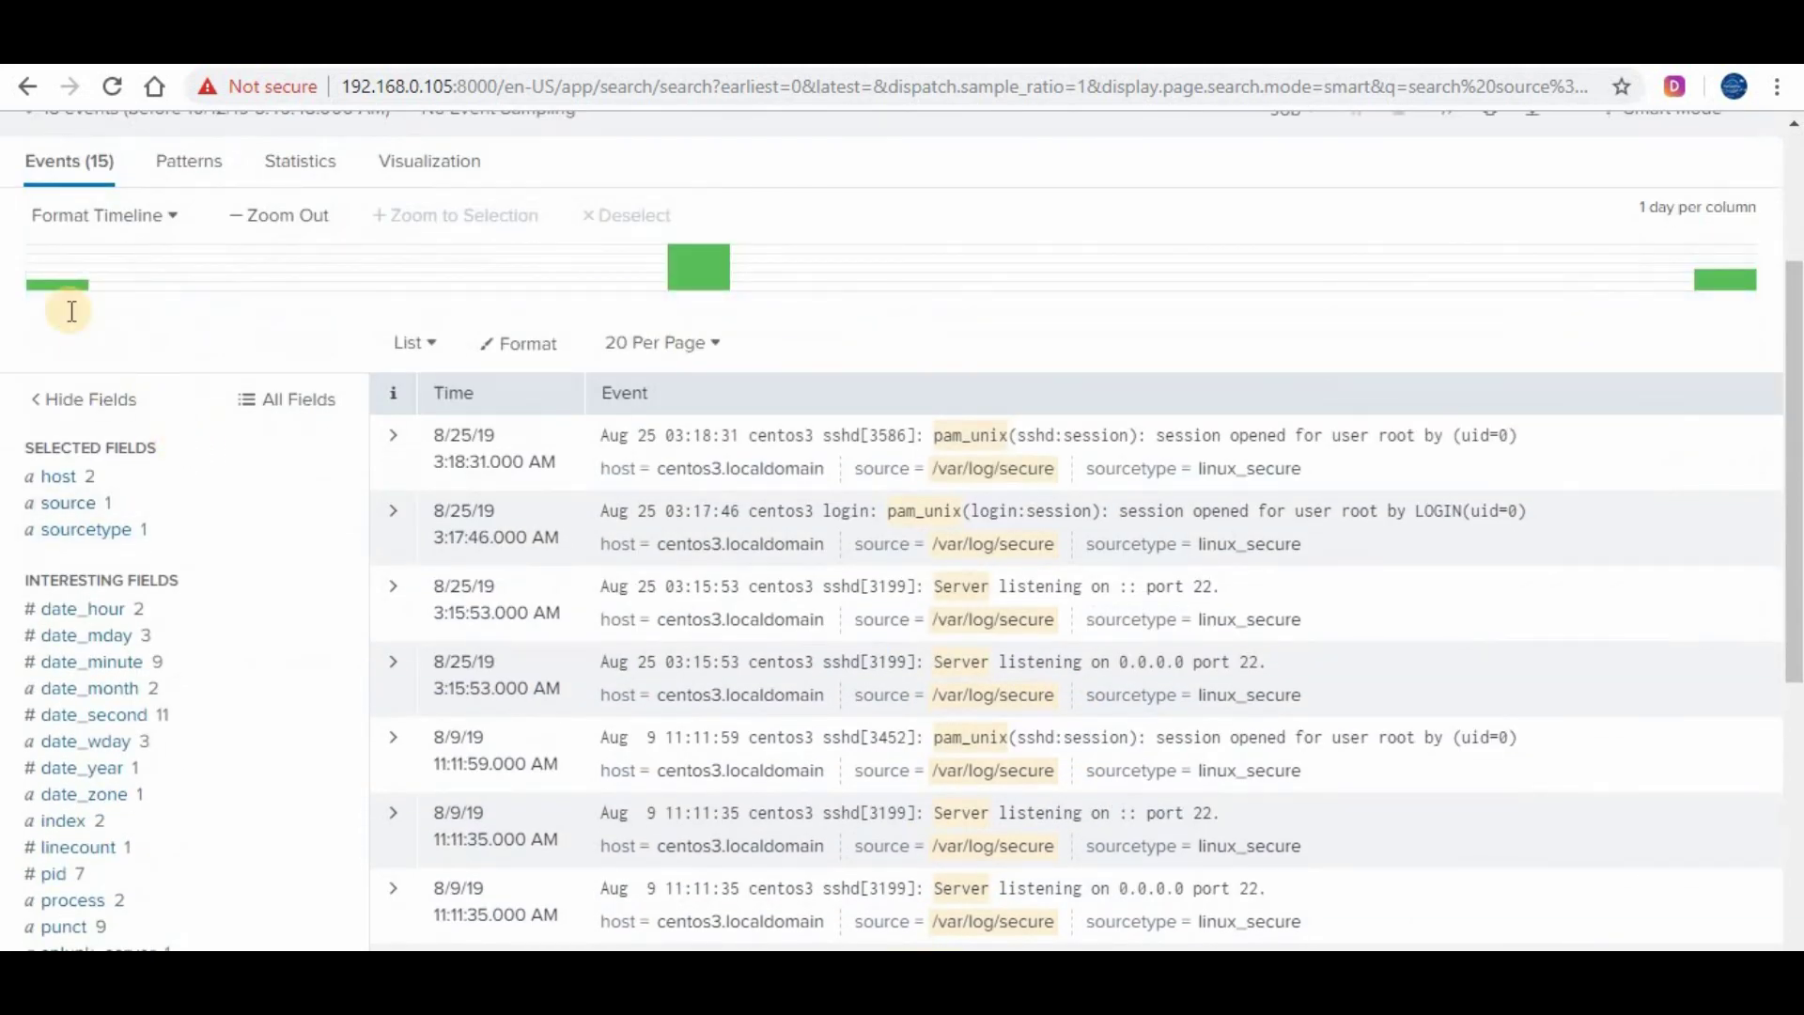
Inspect the value breakdowns of the selected fields host, source and sourcetype for the current search.
scroll(68, 314, "down", 2)
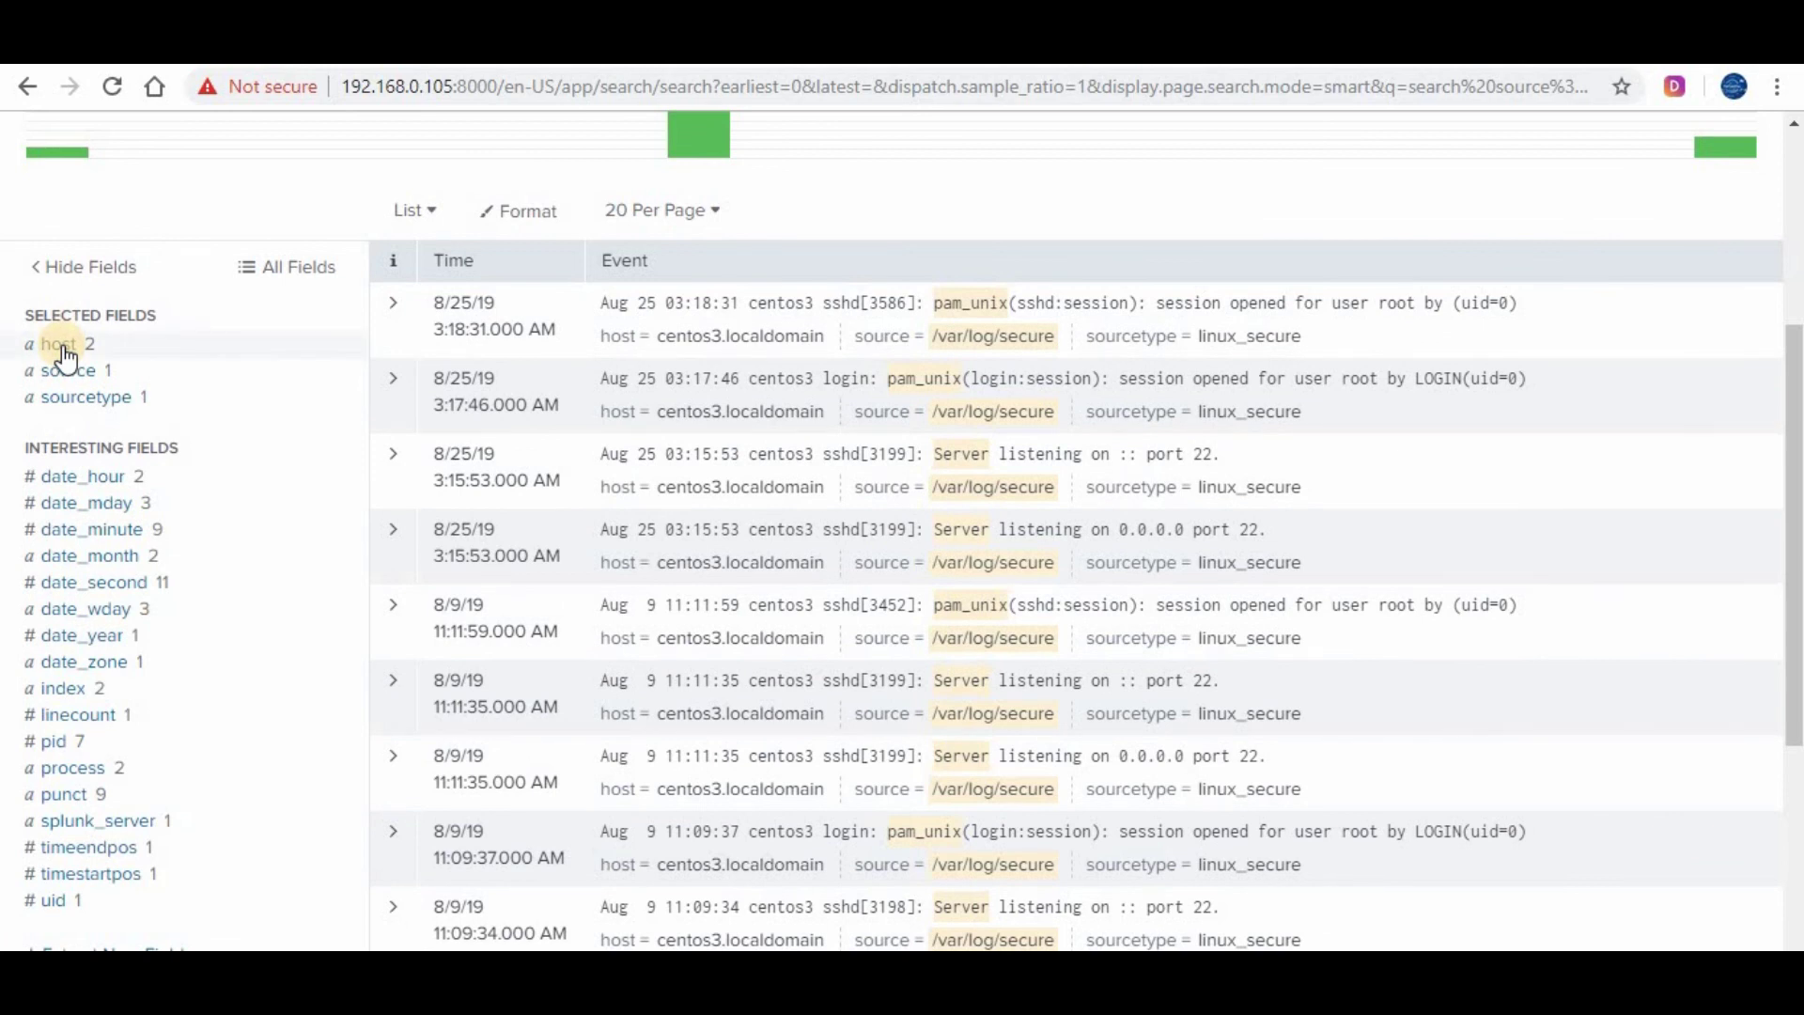
left_click(62, 345)
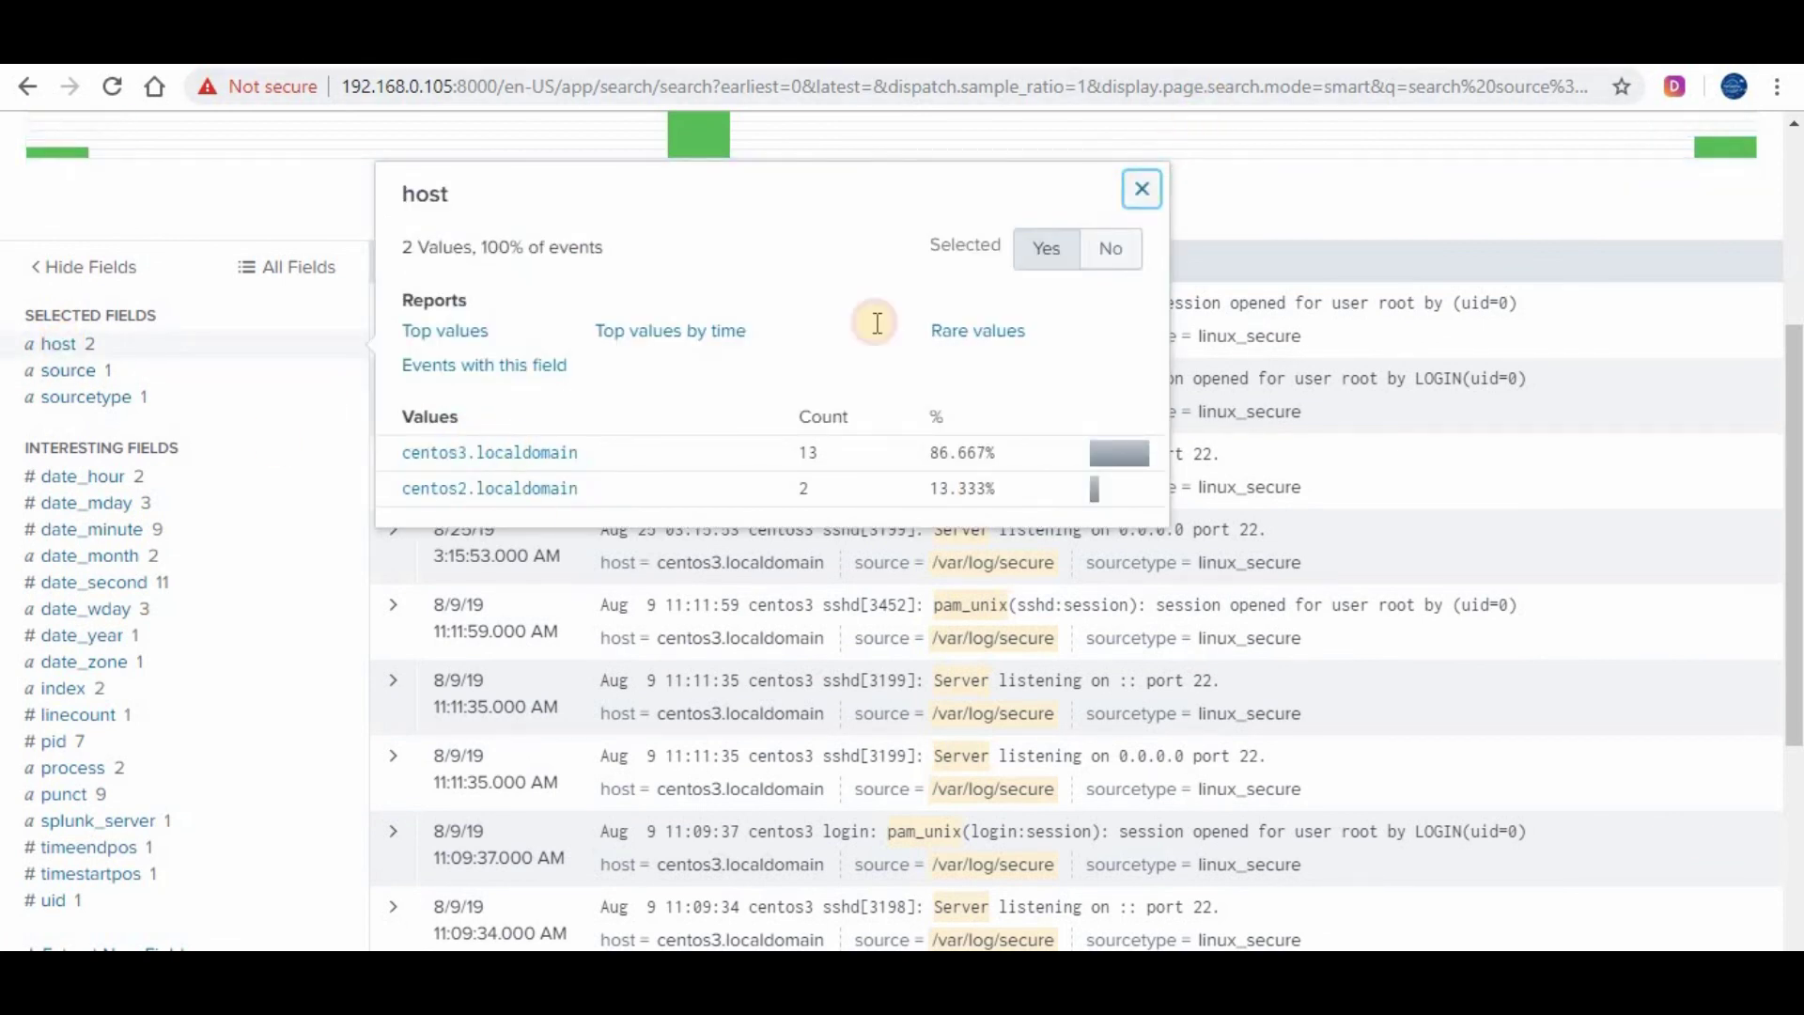
left_click(45, 417)
left_click(75, 376)
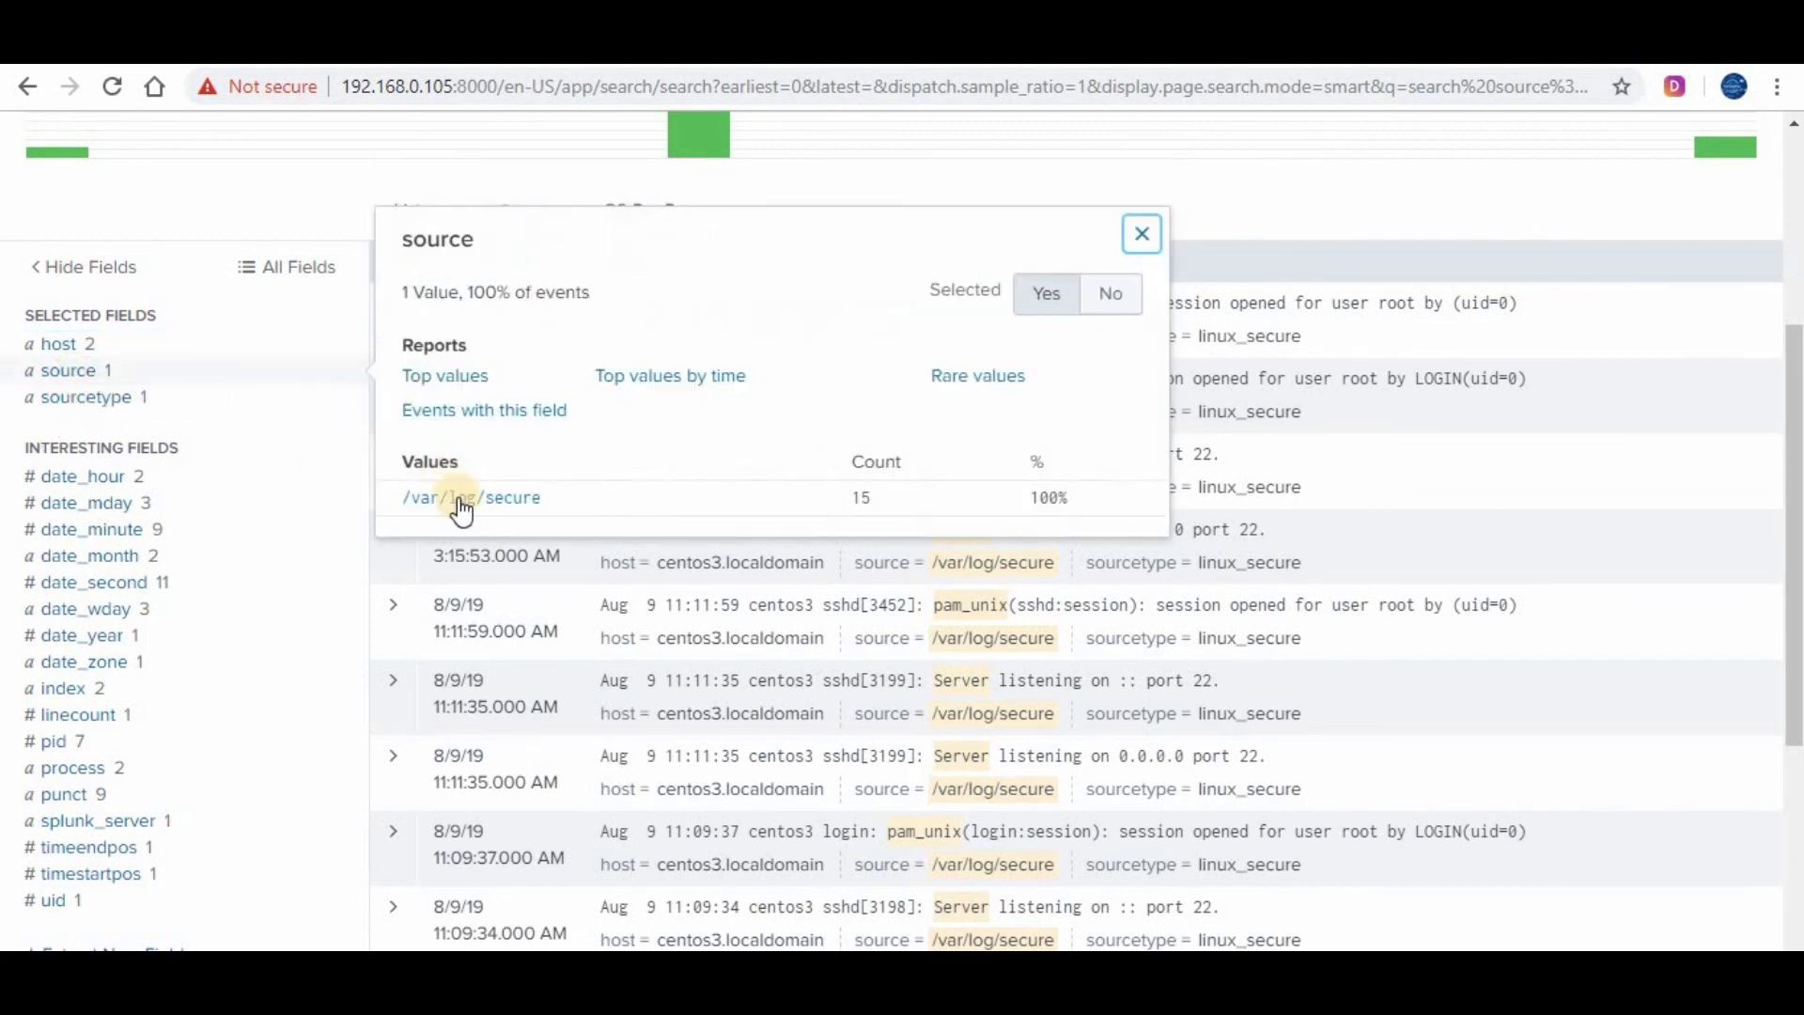
left_click(1142, 234)
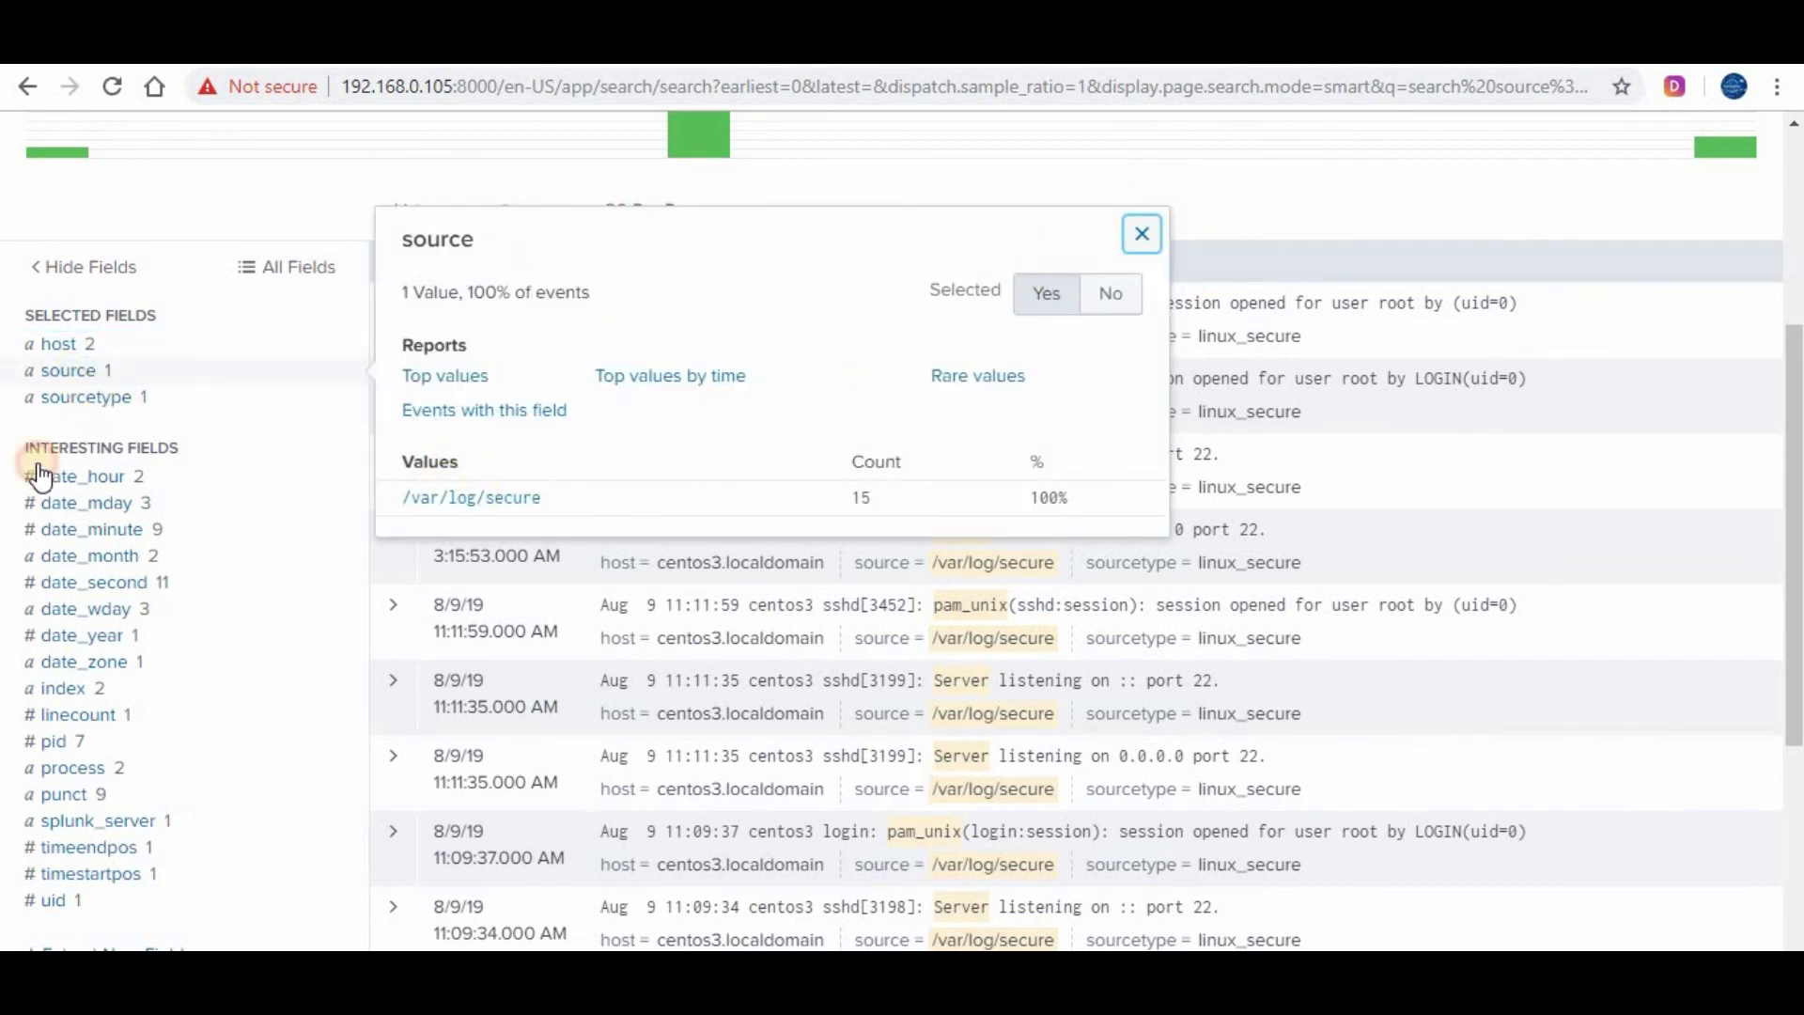
scroll(141, 339, "up", 5)
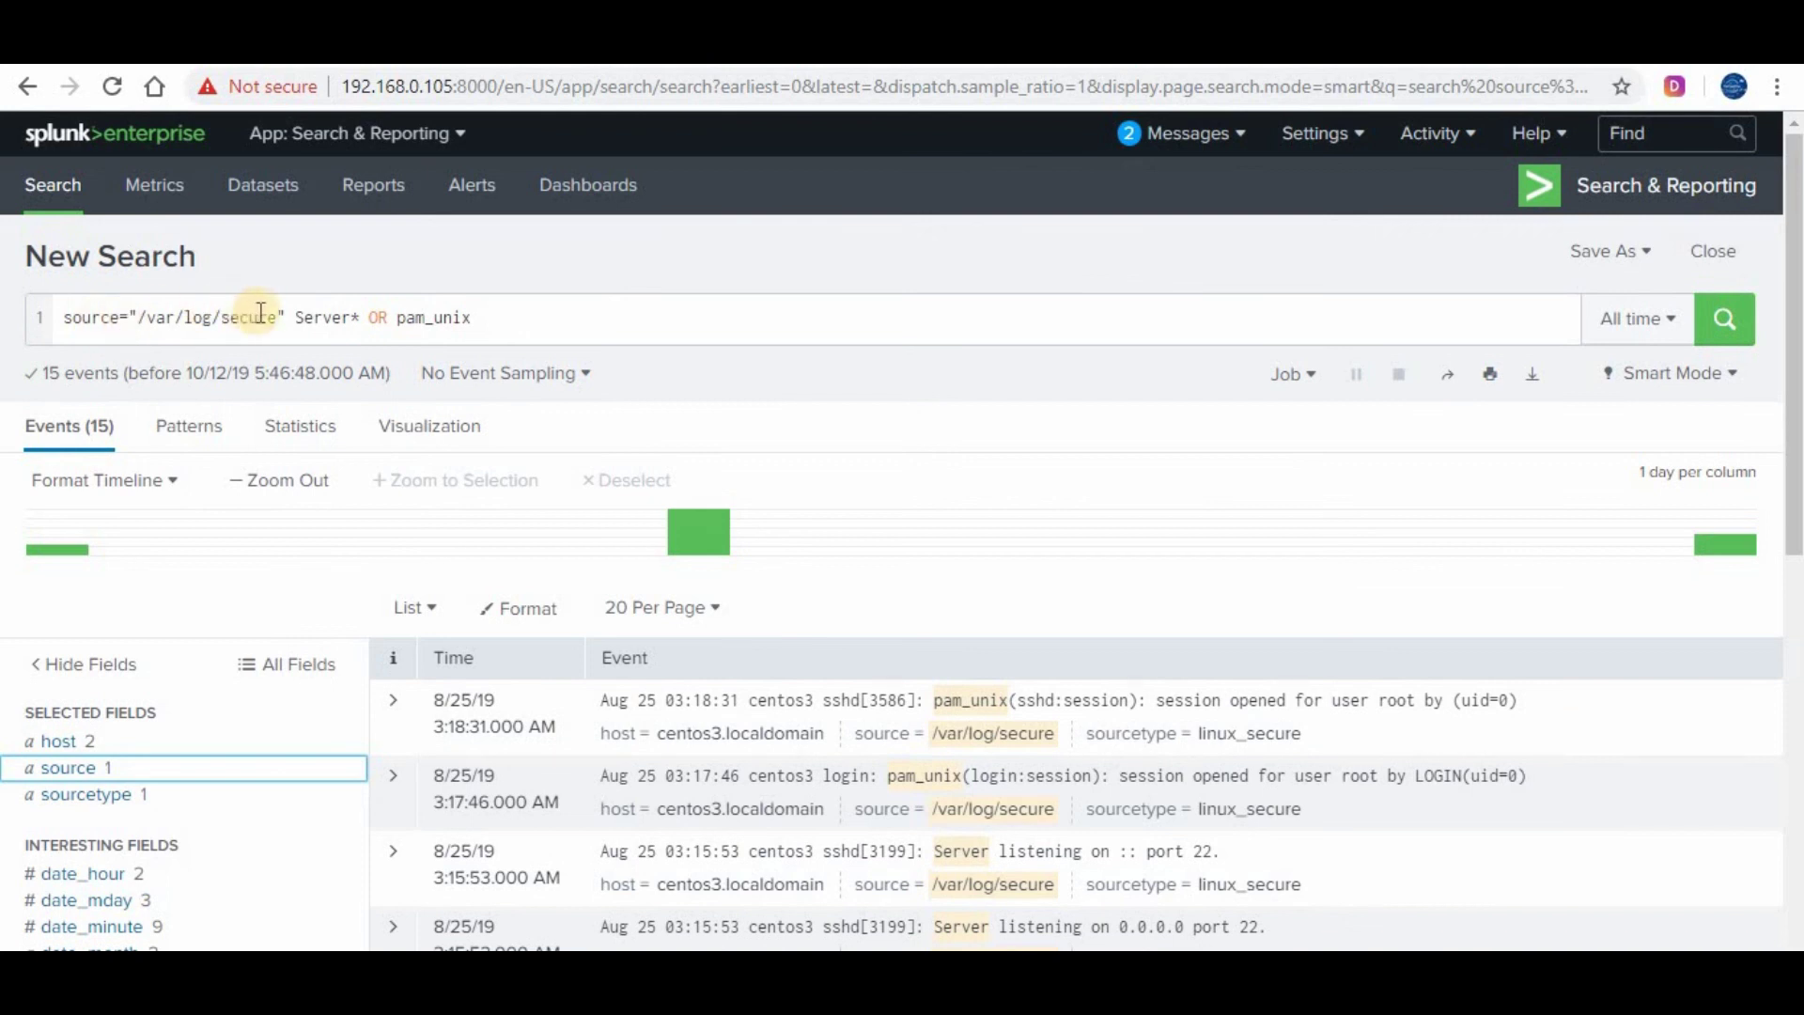
scroll(116, 431, "down", 4)
left_click(108, 410)
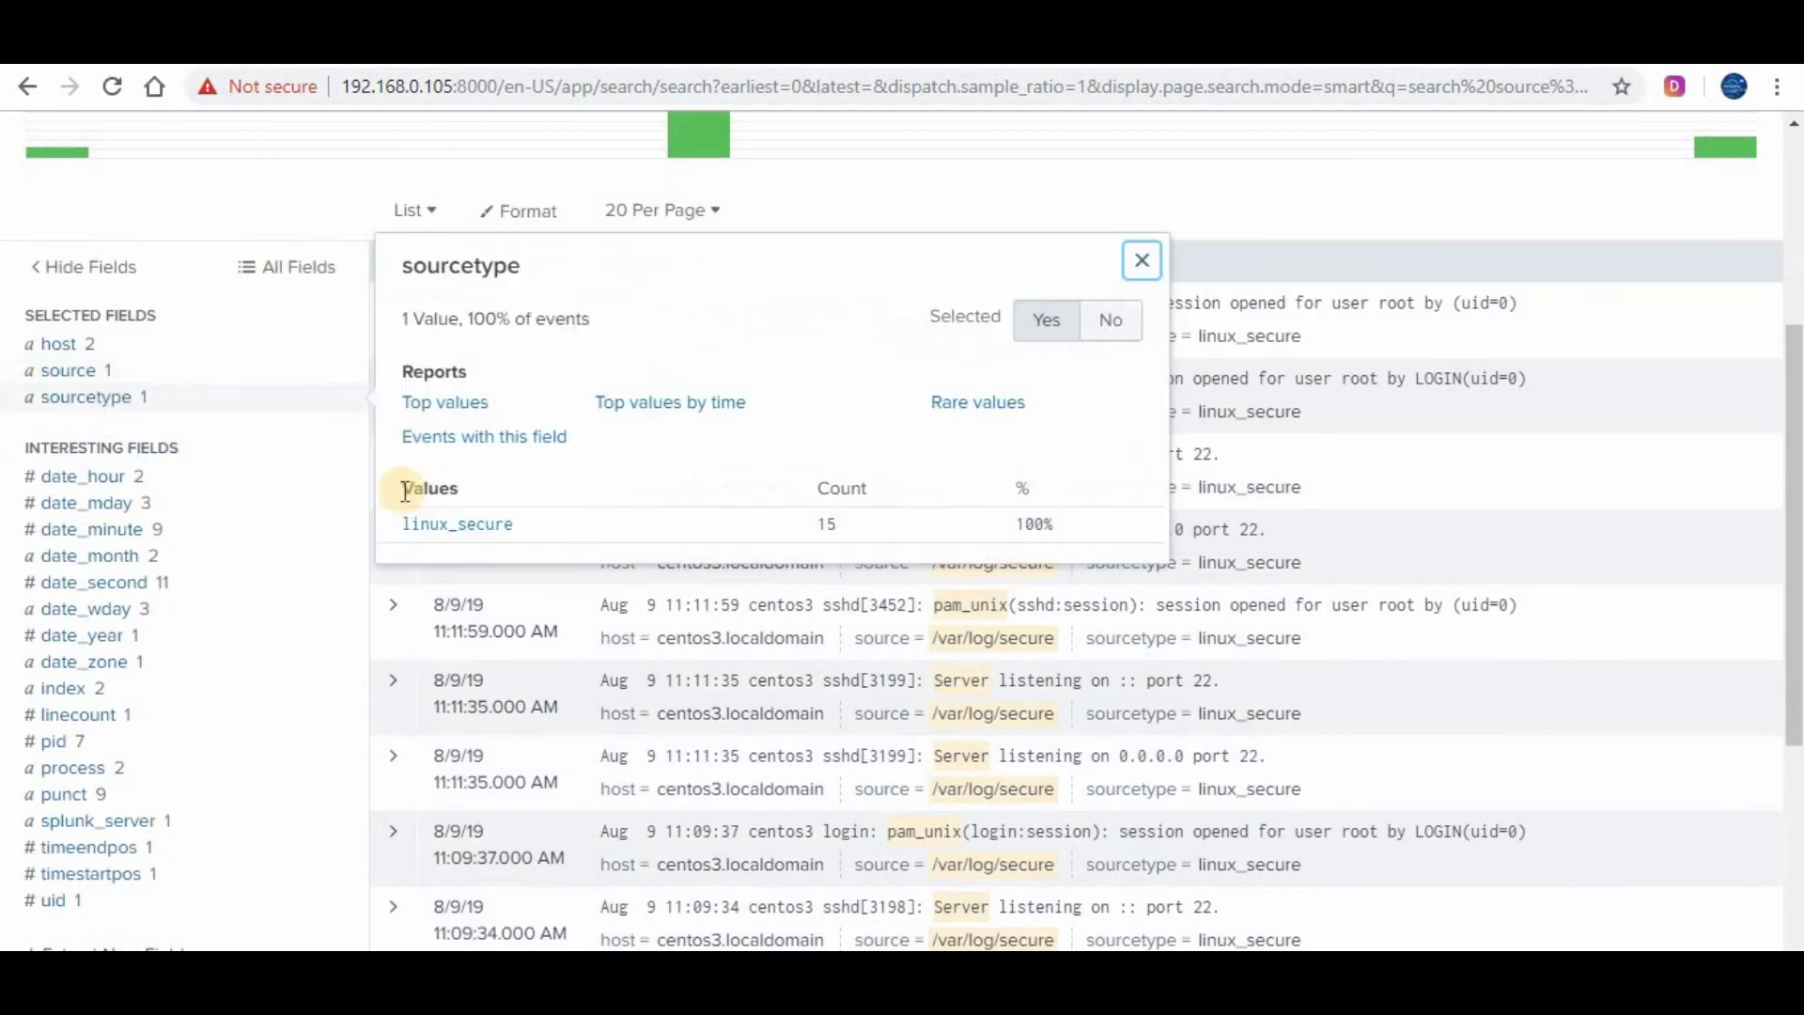
left_click(184, 497)
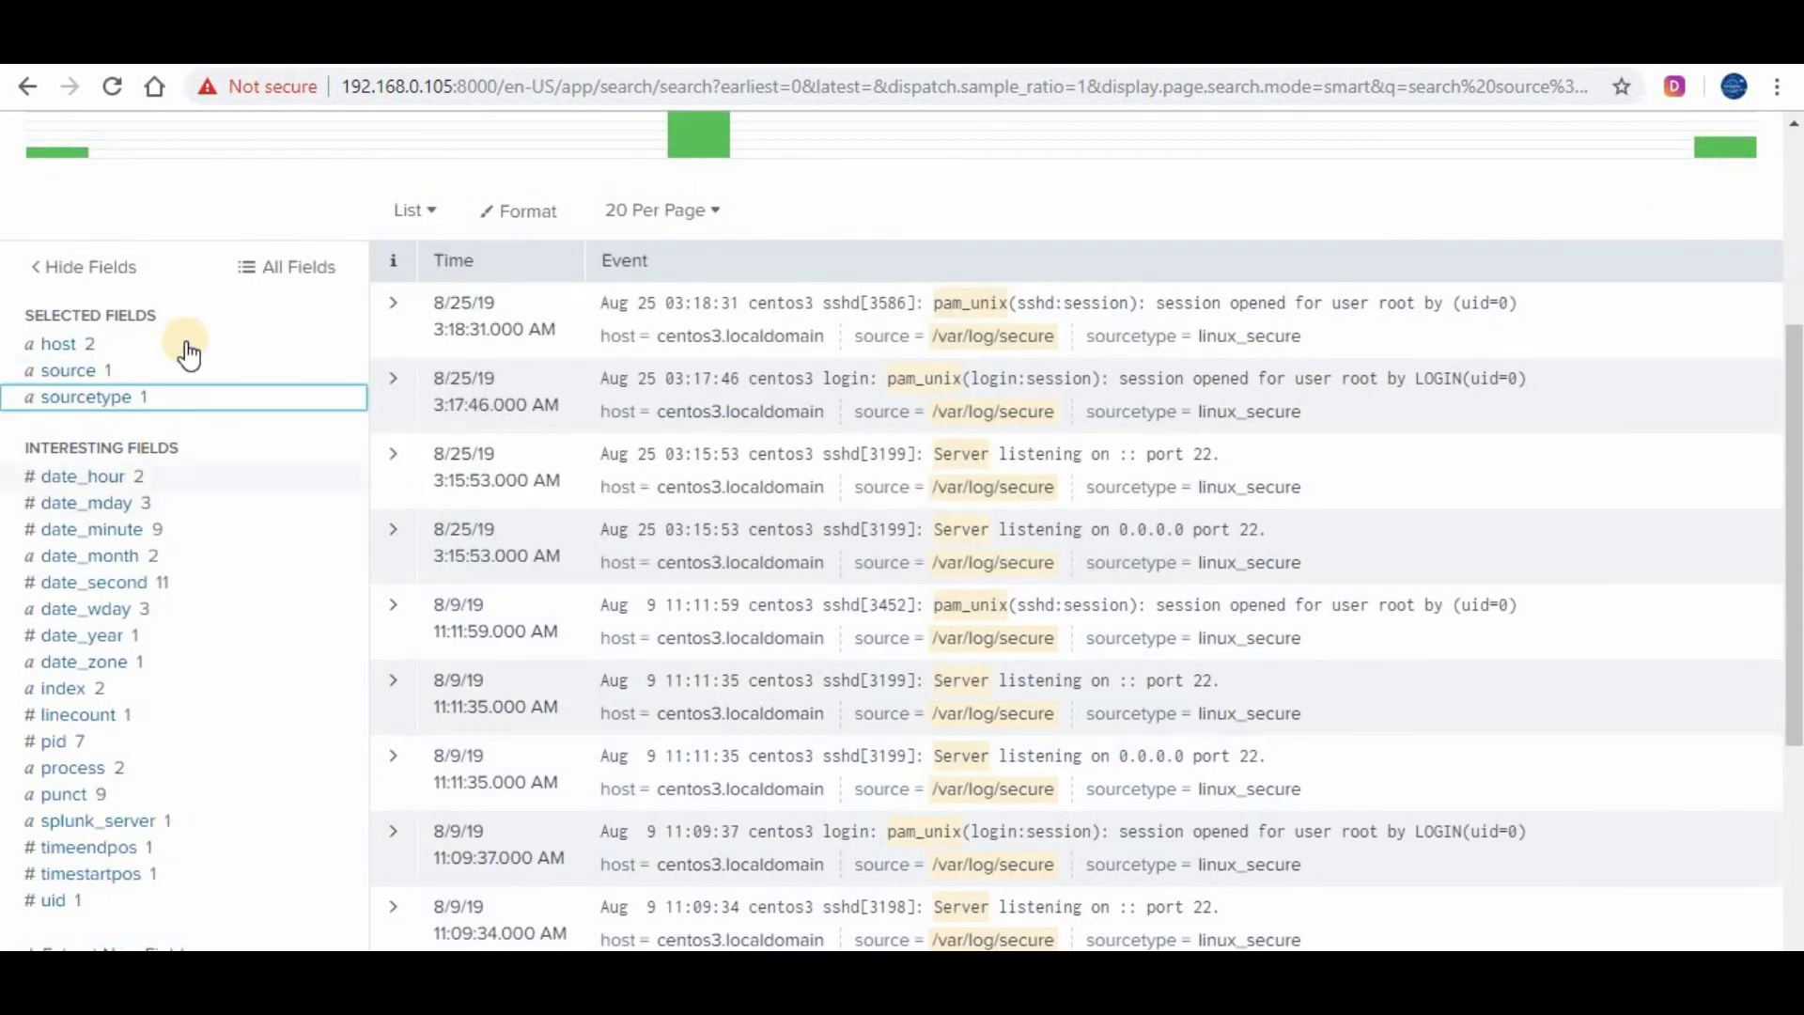
Inspect the value breakdown of the index field among the interesting fields, then close it.
scroll(150, 395, "down", 3)
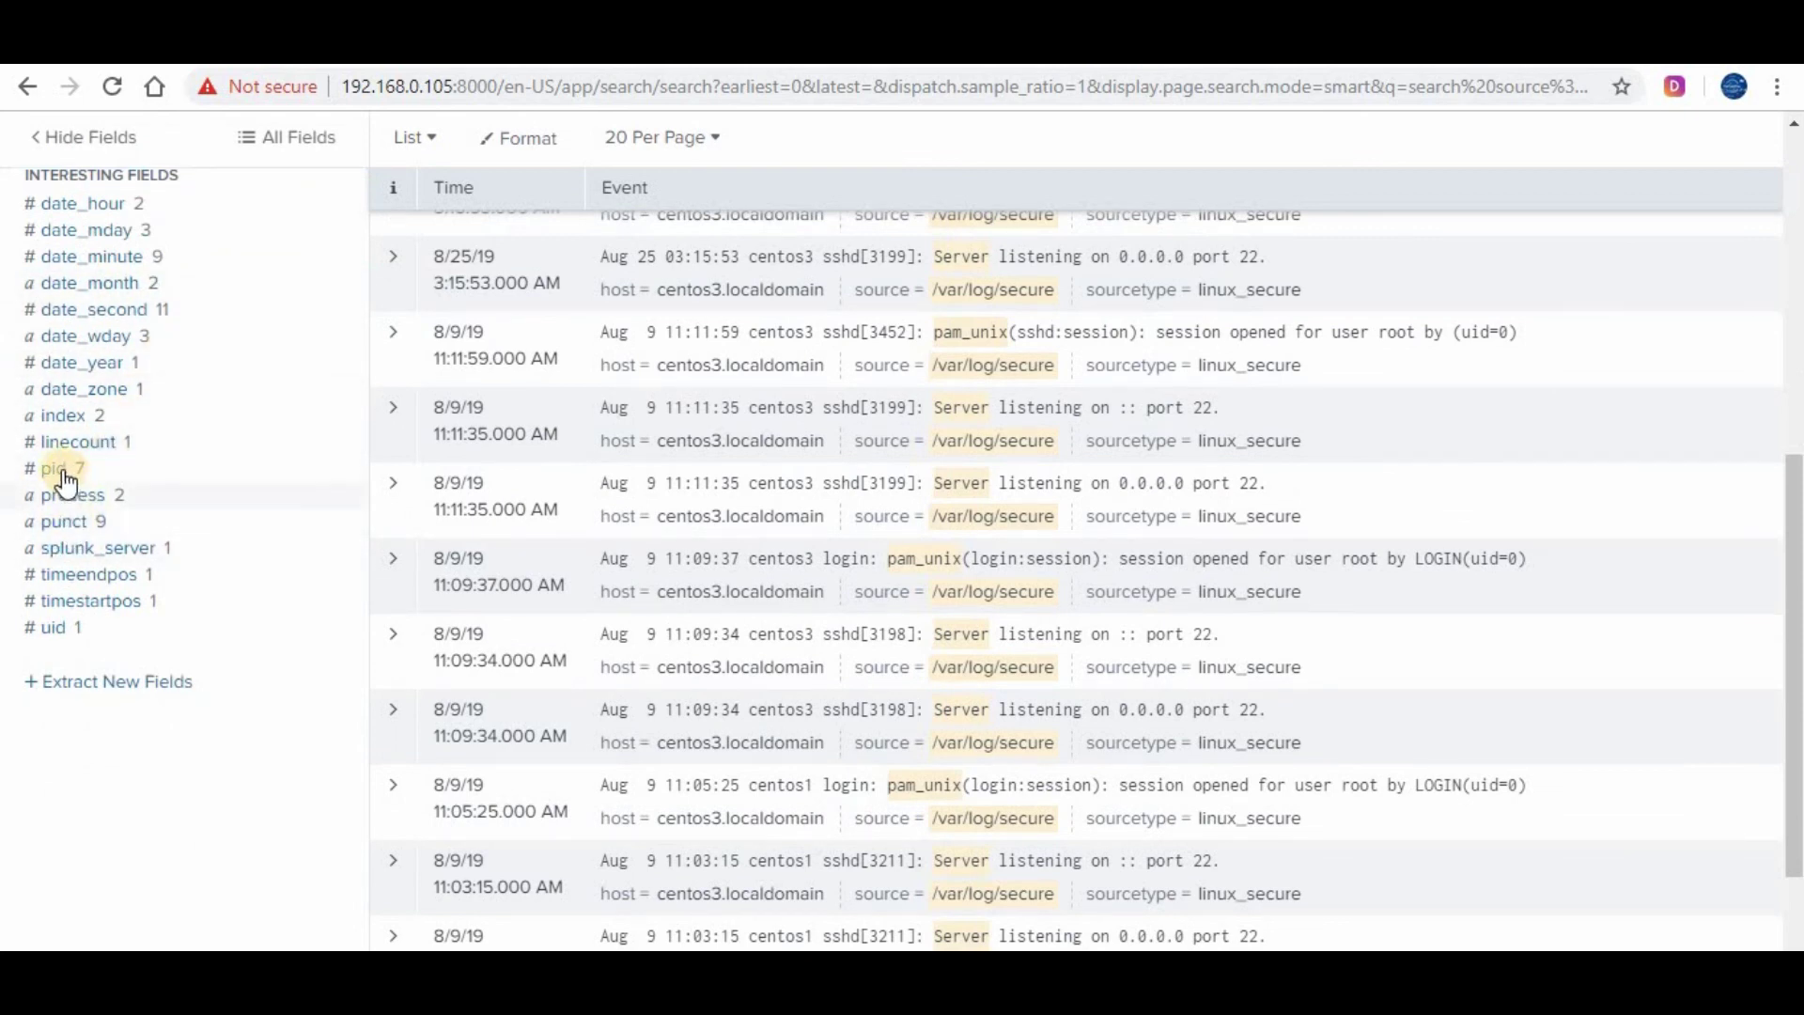
left_click(83, 428)
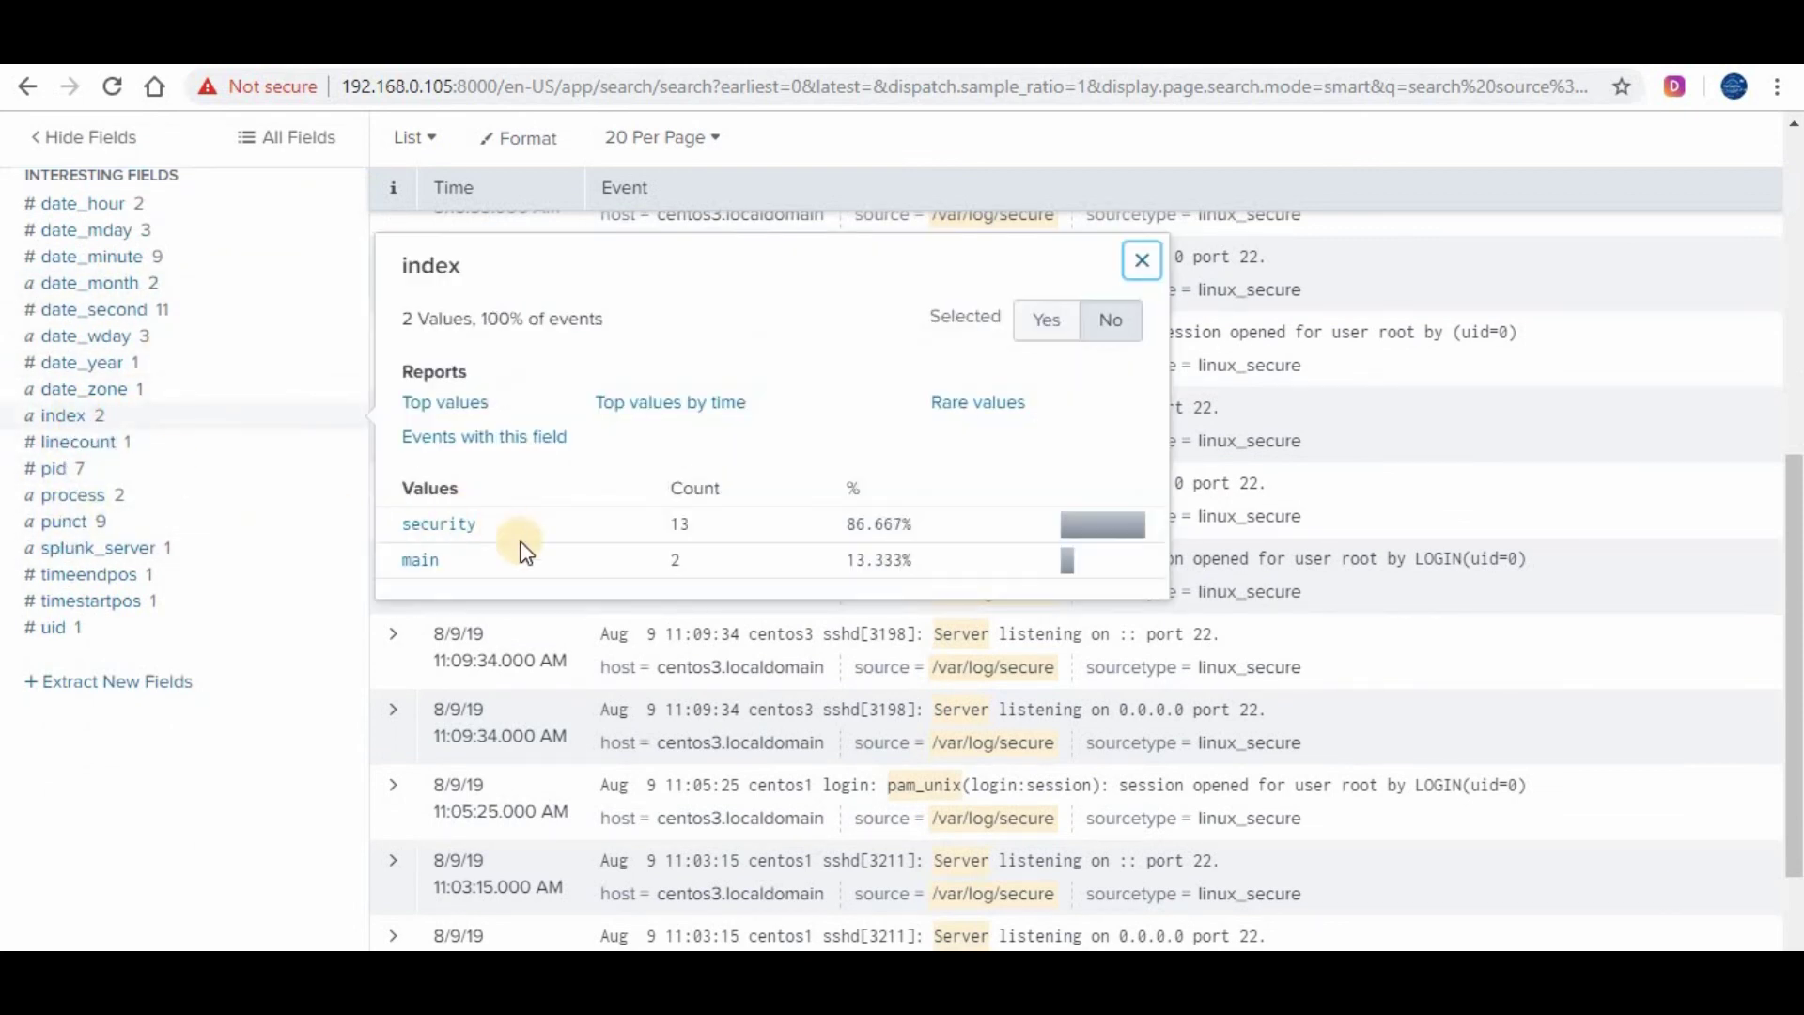
left_click(134, 641)
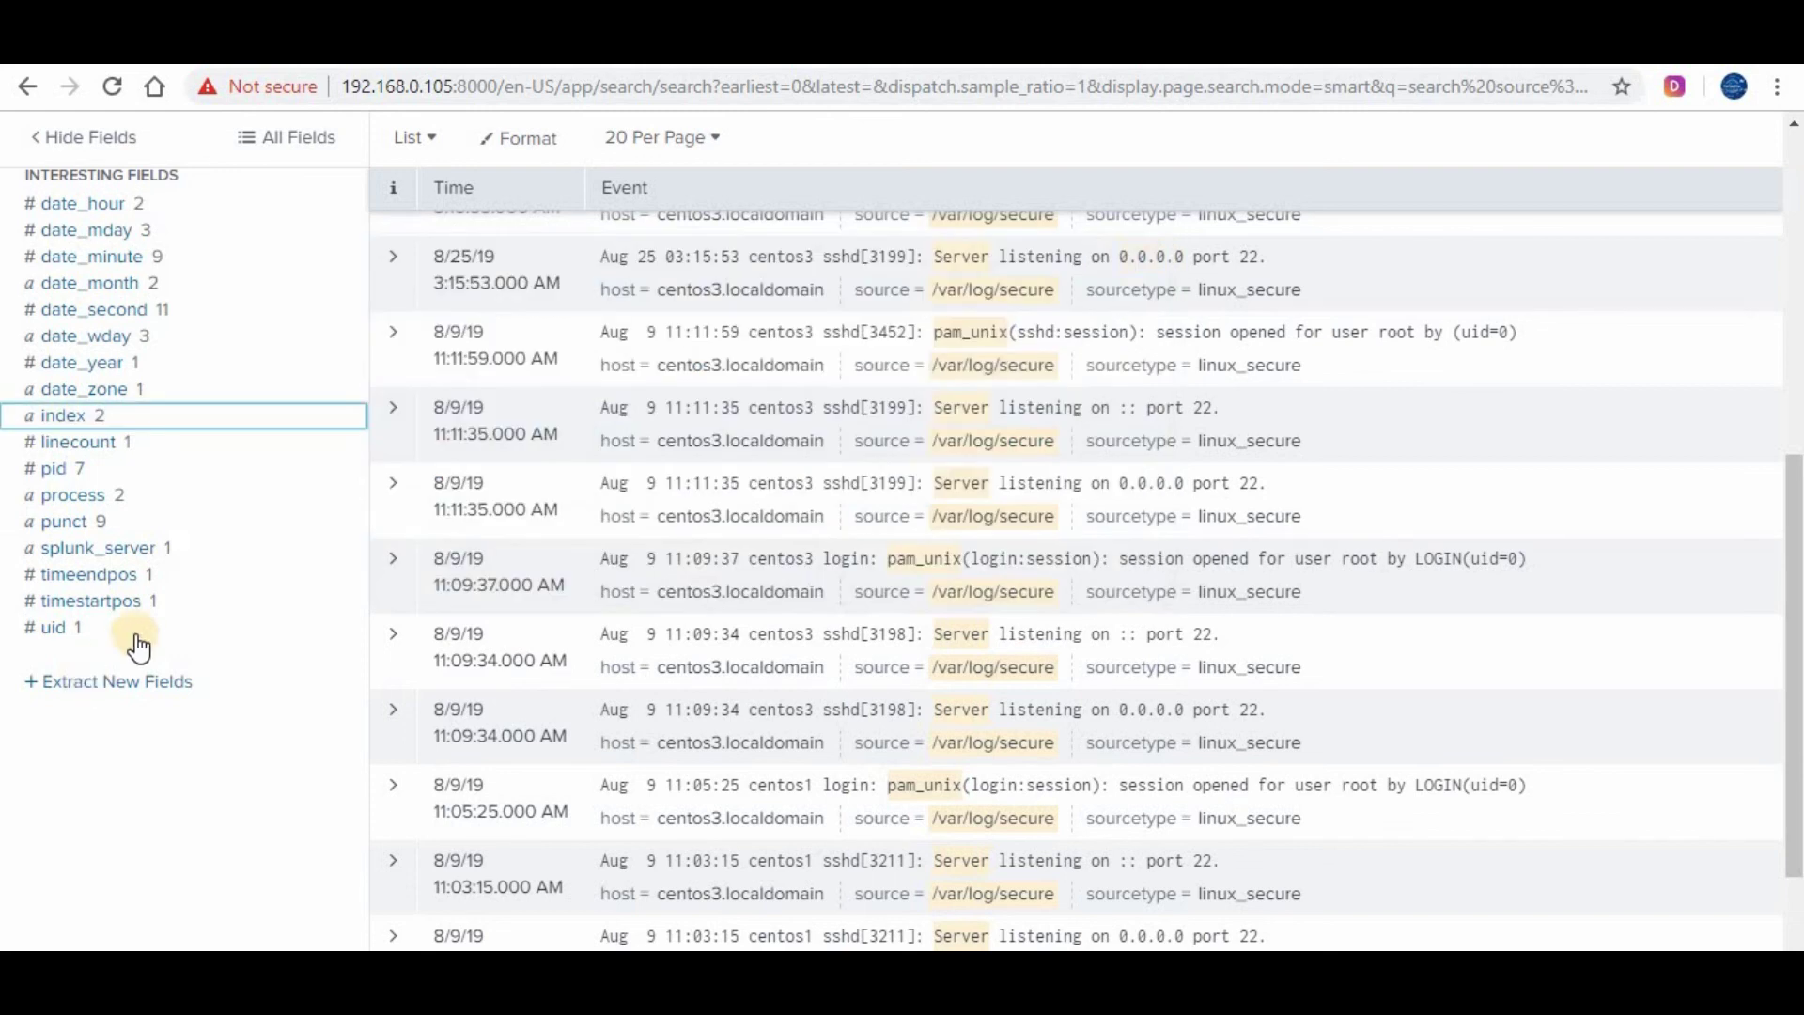
Look through the Patterns, Statistics and Visualization views of the search results, and return to the event list.
scroll(173, 612, "up", 3)
scroll(178, 615, "up", 1)
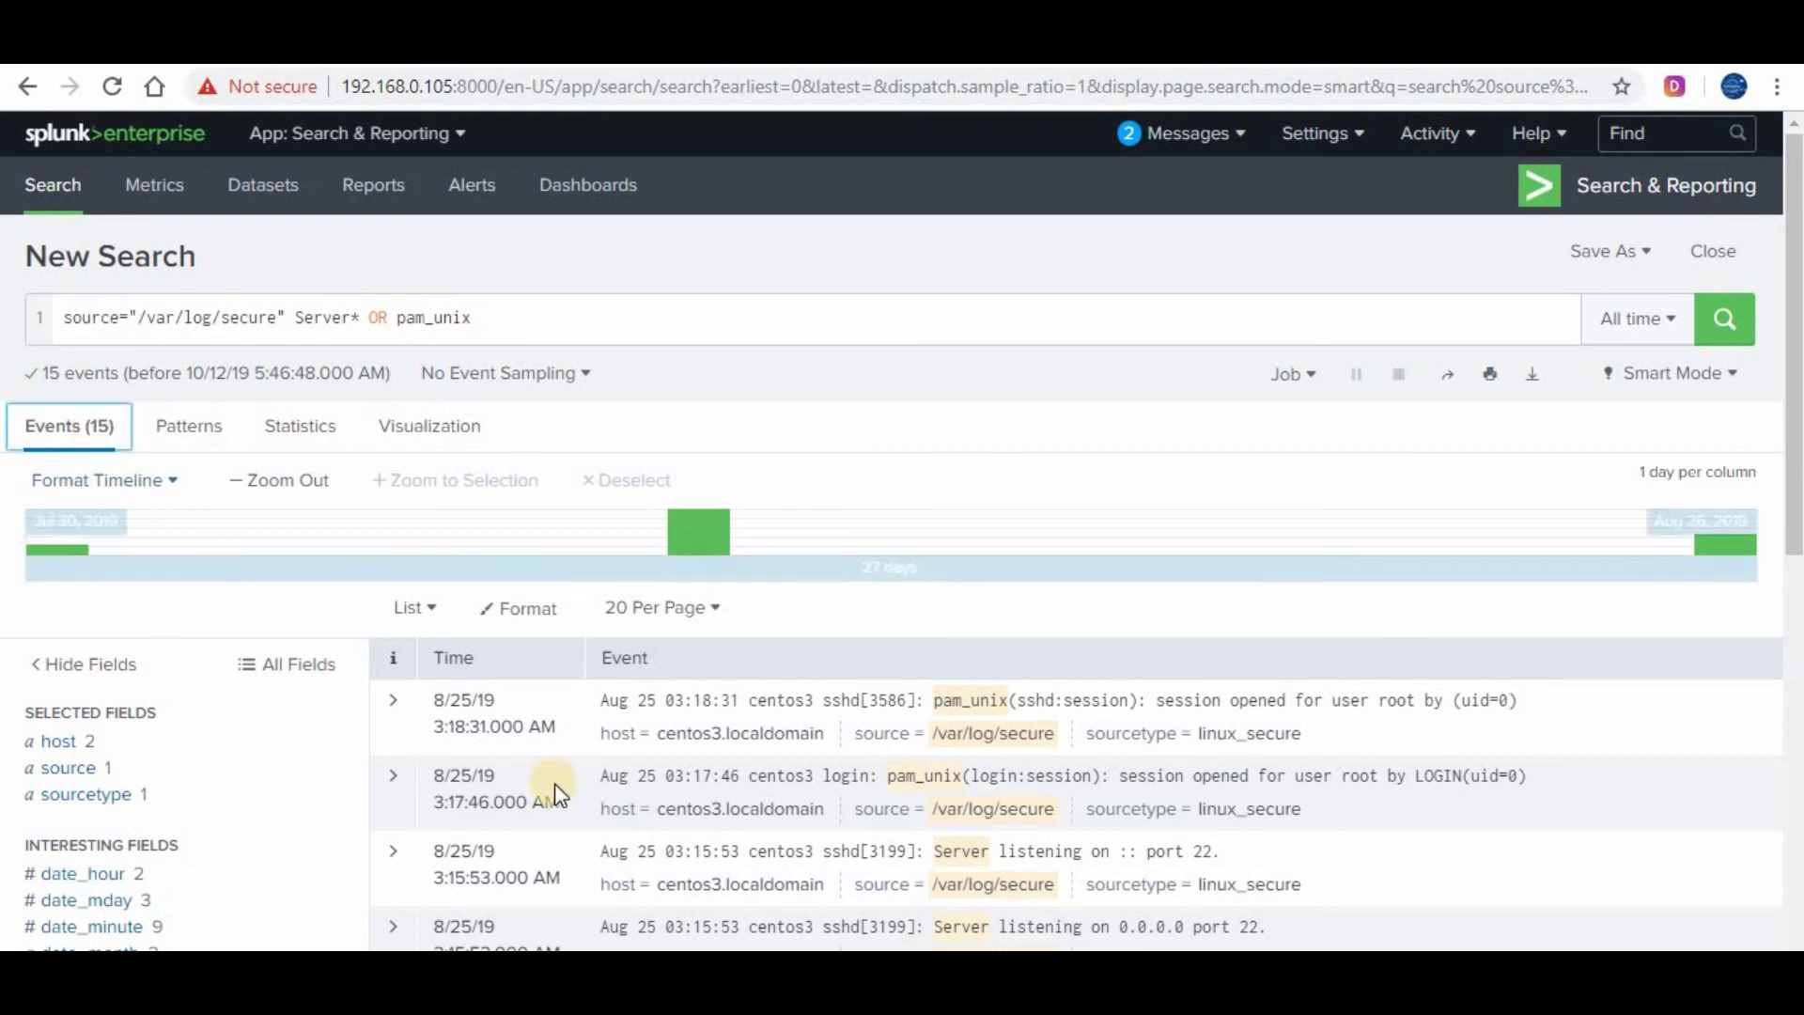
left_click(185, 438)
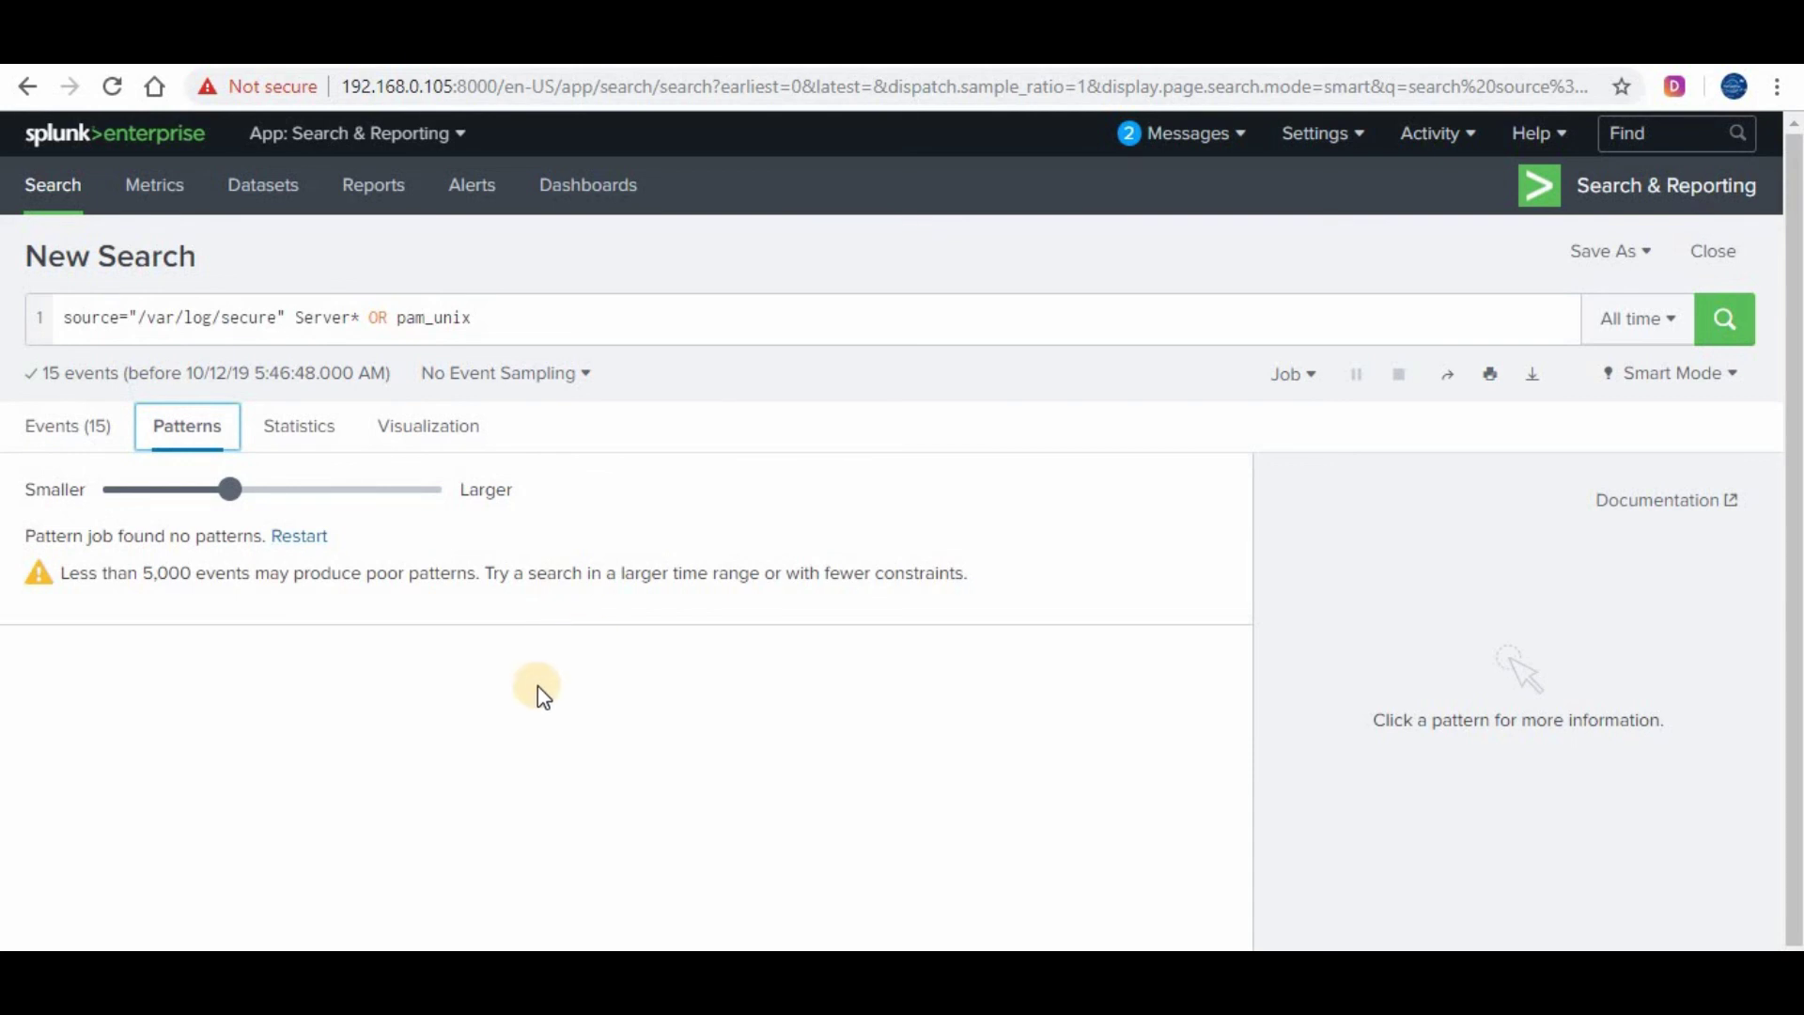
left_click(313, 435)
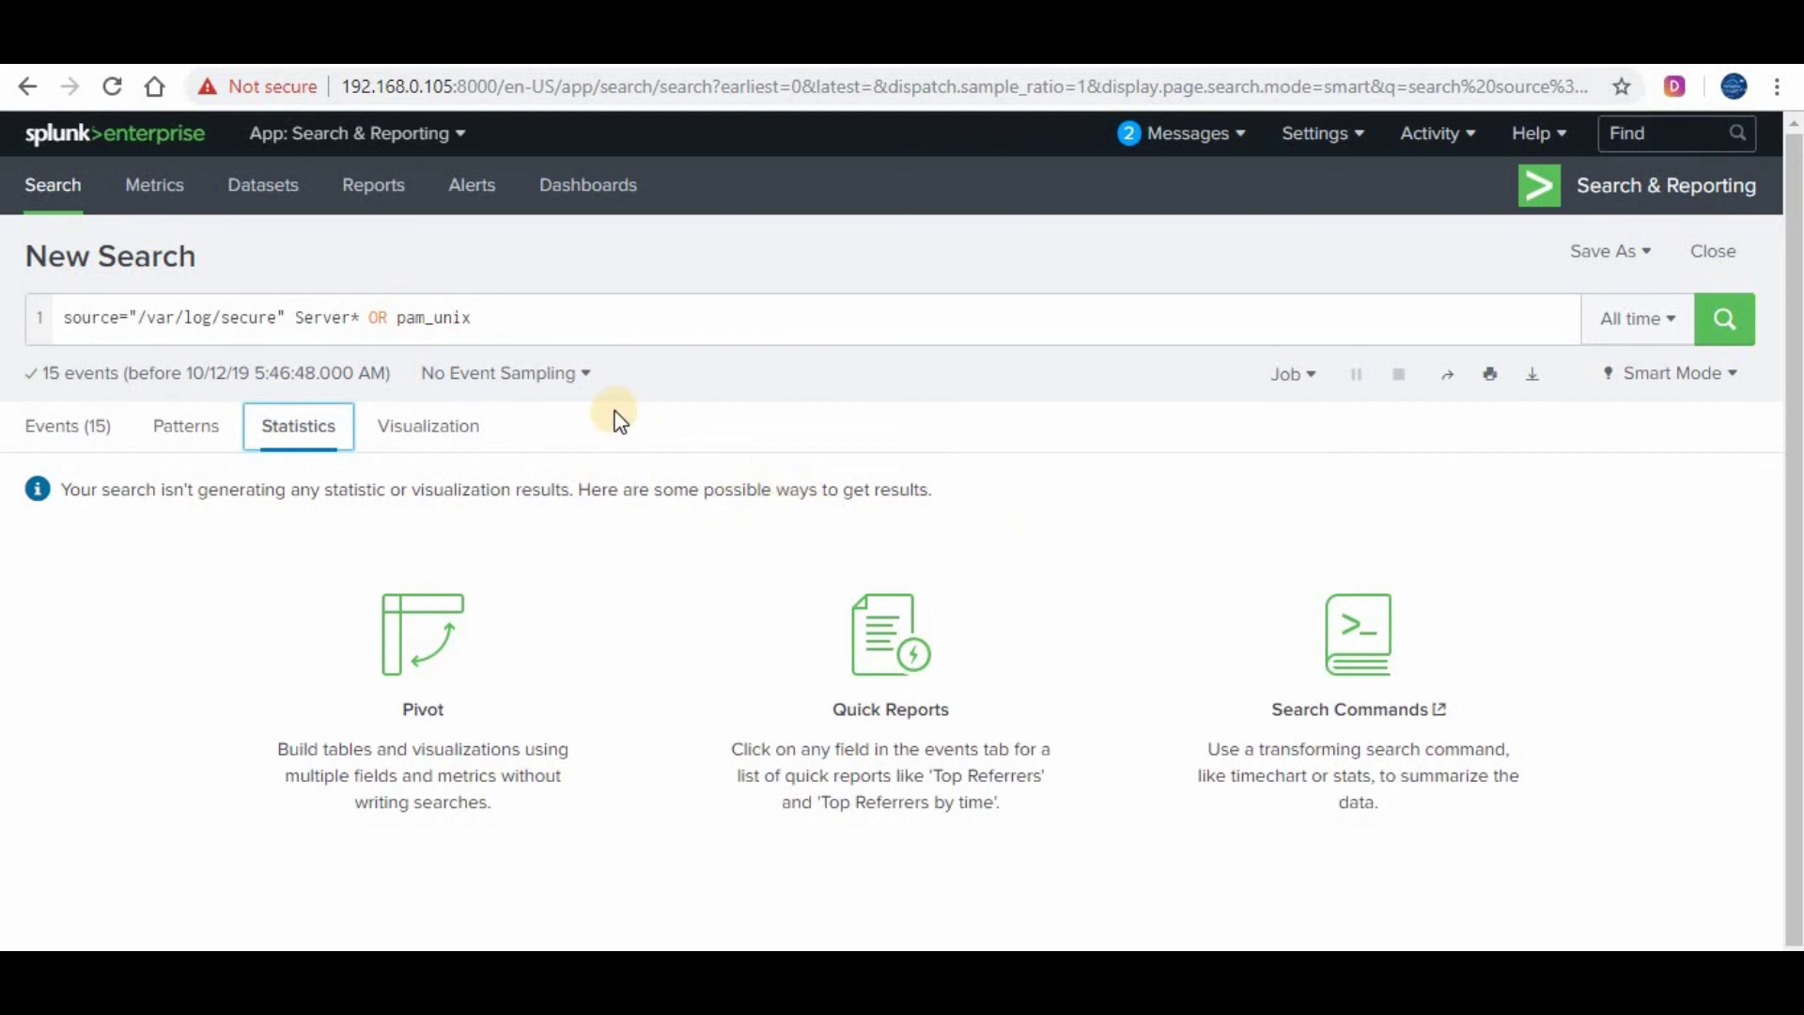
left_click(440, 461)
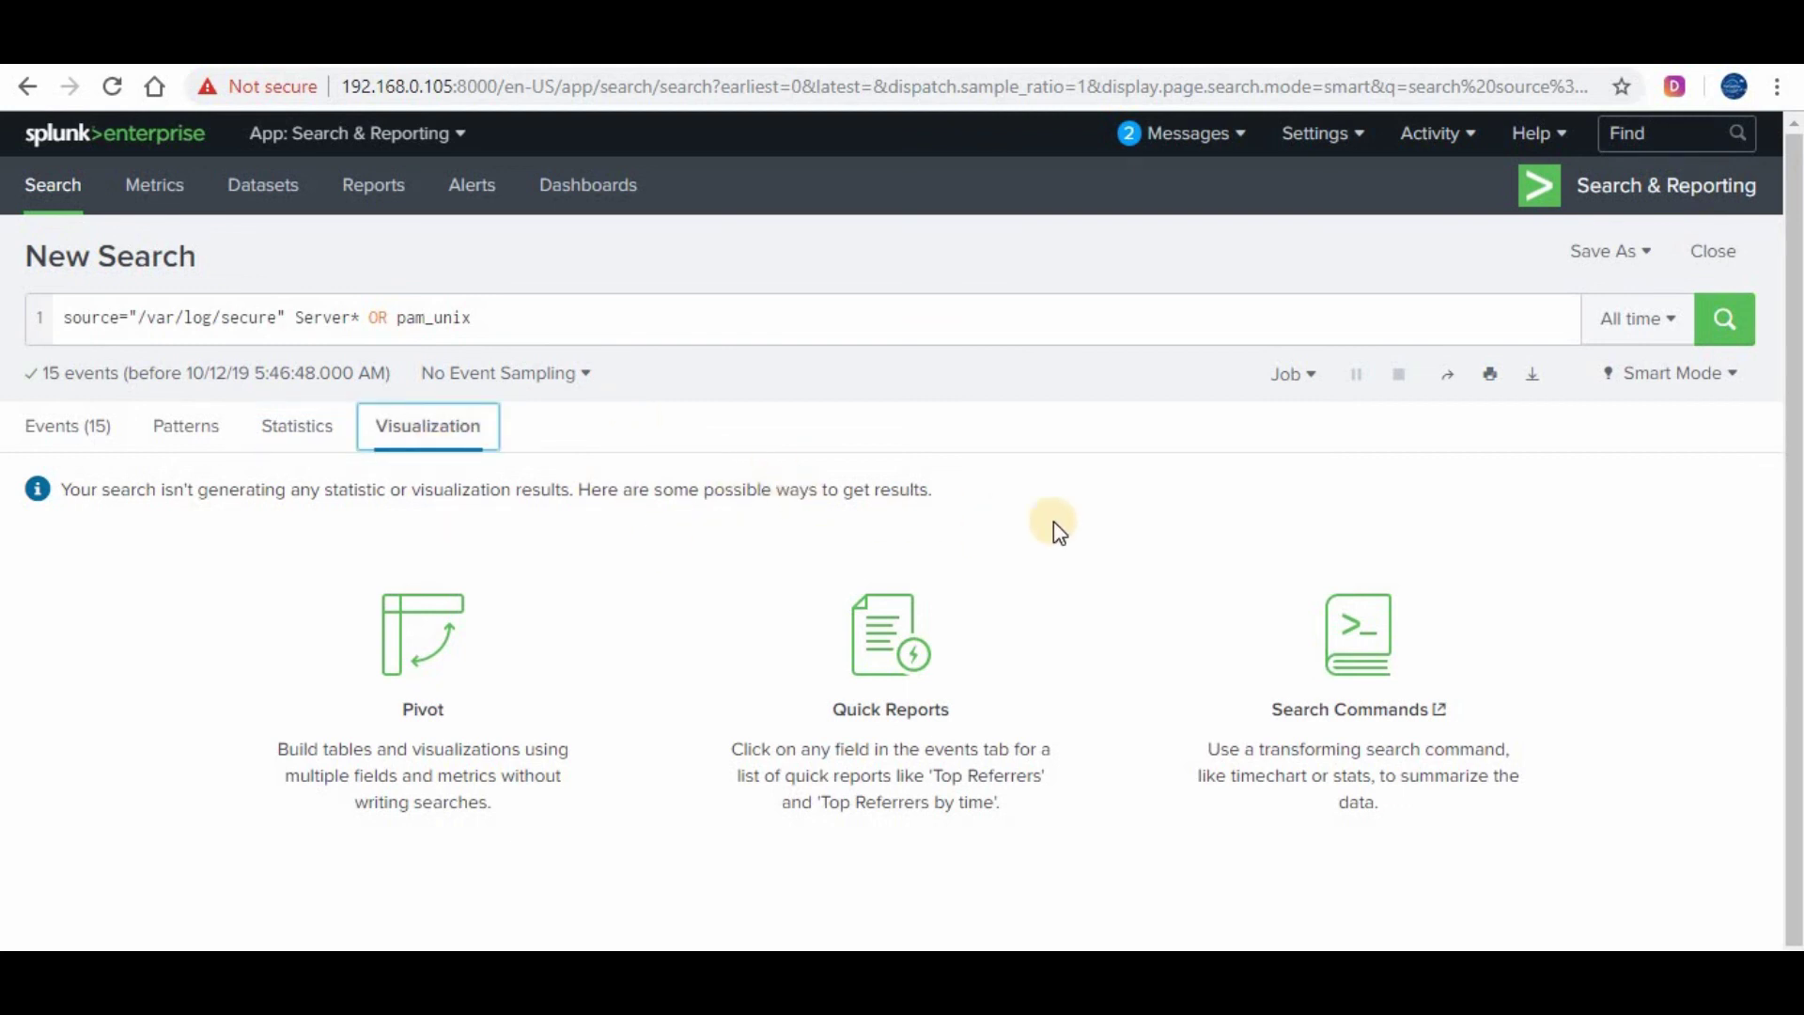
left_click(83, 428)
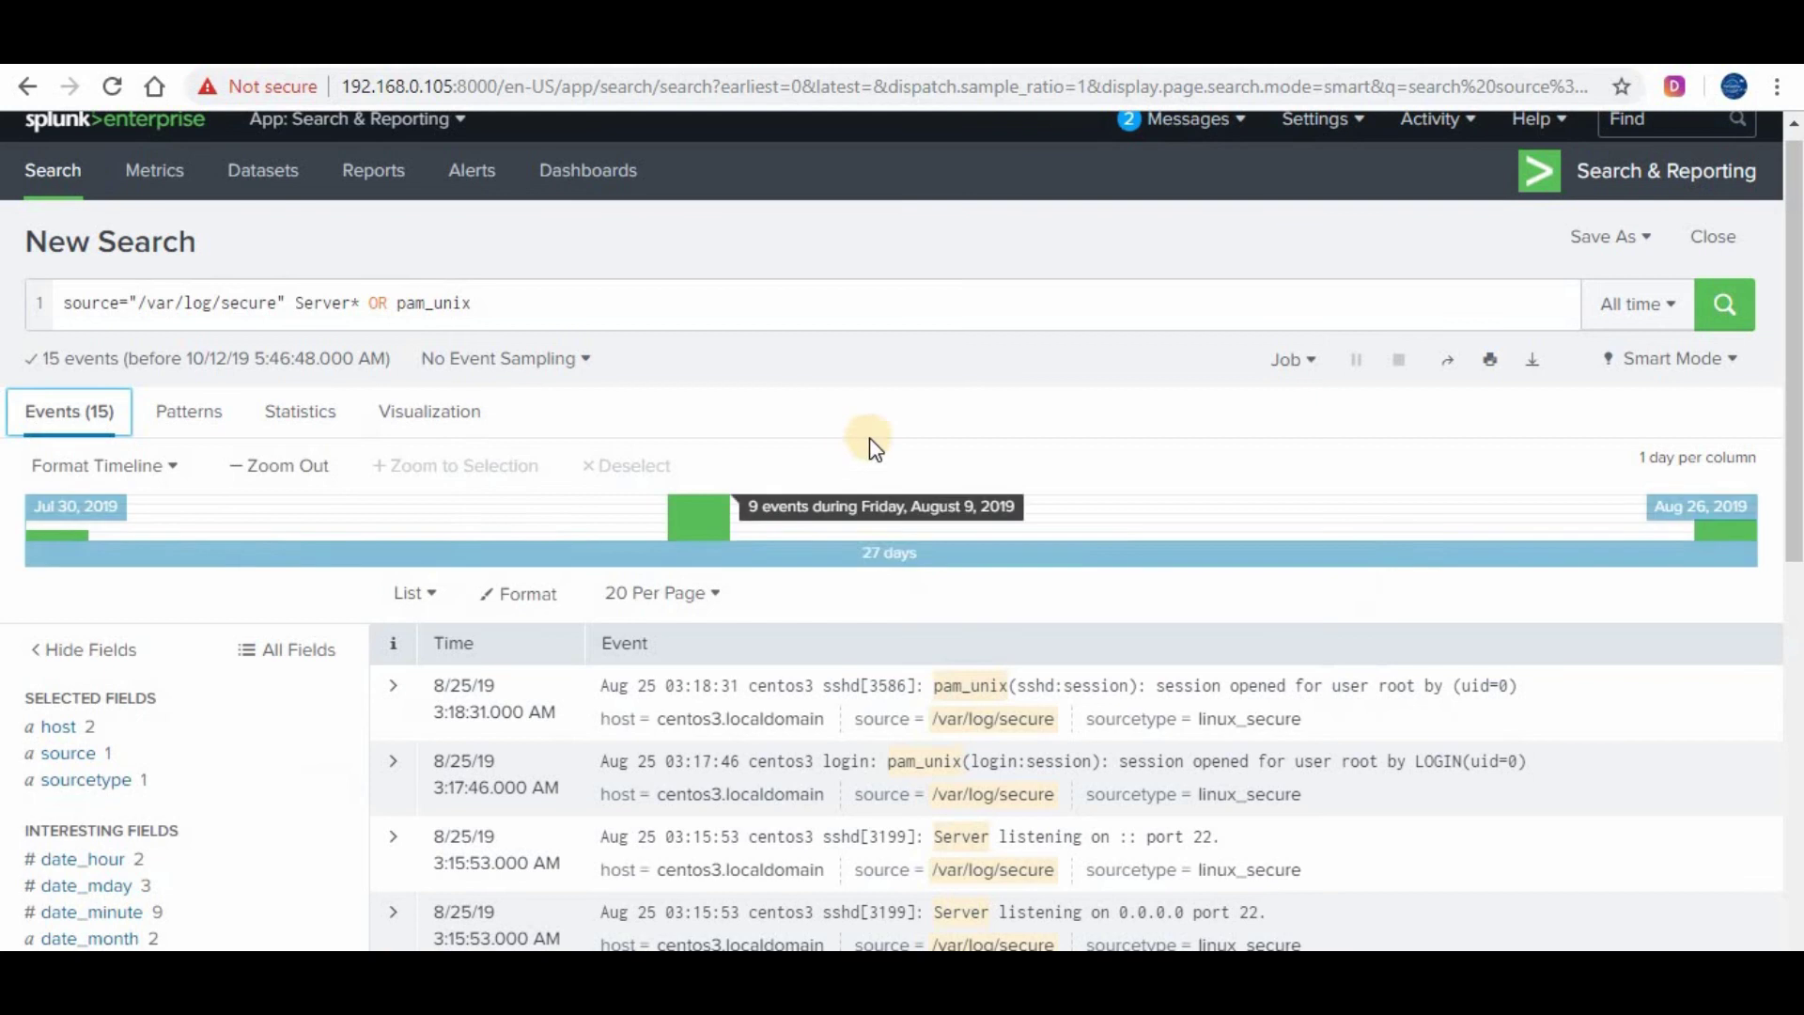
Locate the sshd process number in the Server events, extend the query with AND 3199, run the search, and review the matching events.
scroll(1027, 536, "down", 5)
scroll(1035, 512, "down", 2)
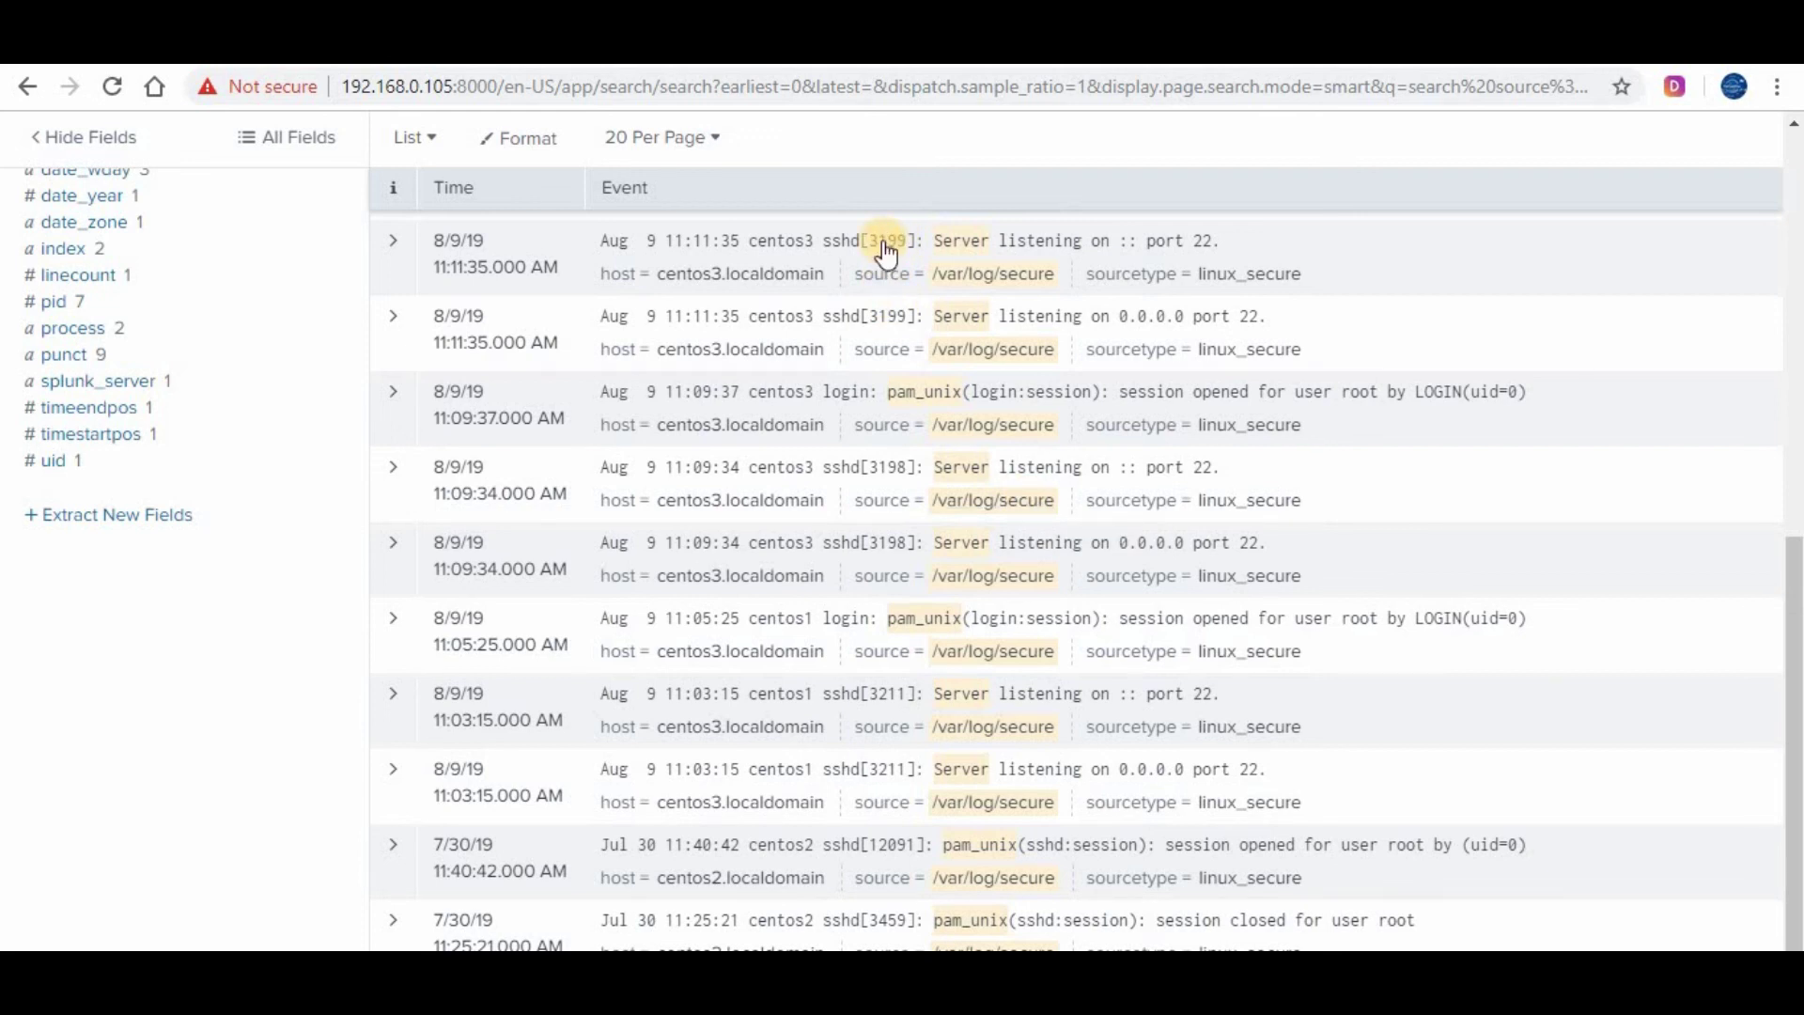
scroll(476, 310, "up", 5)
left_click(532, 310)
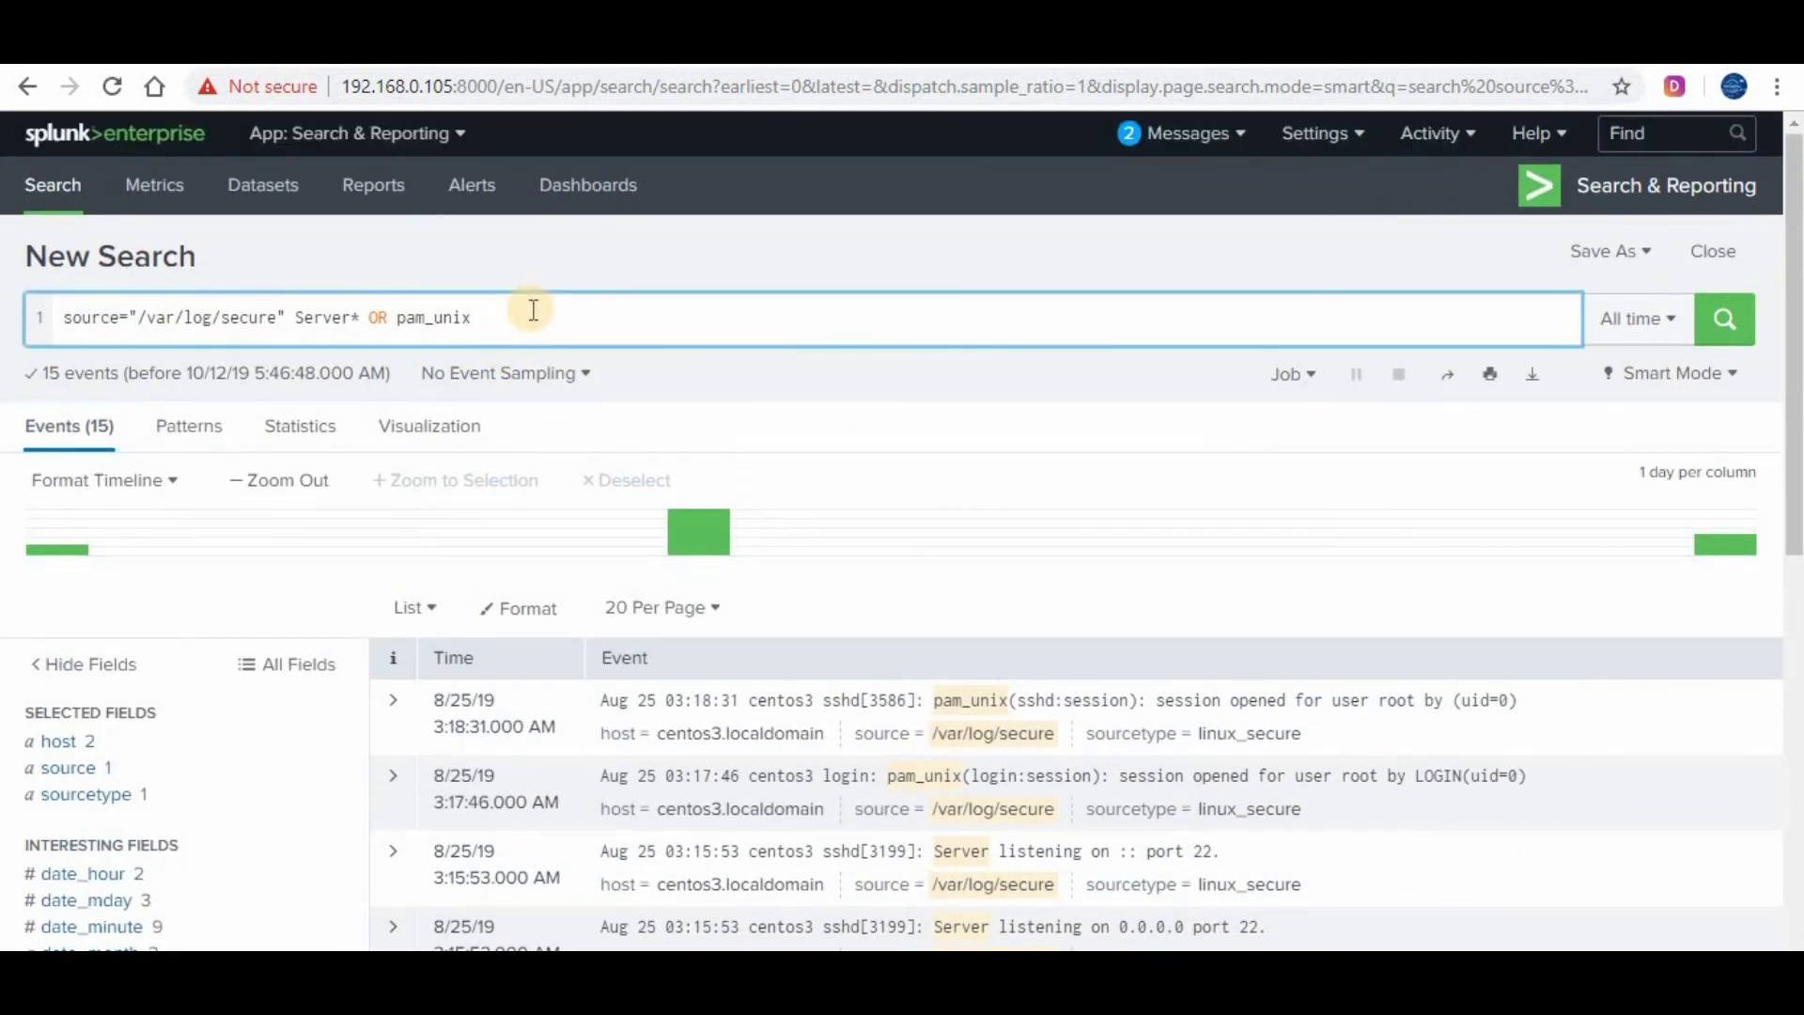
type("AND 319")
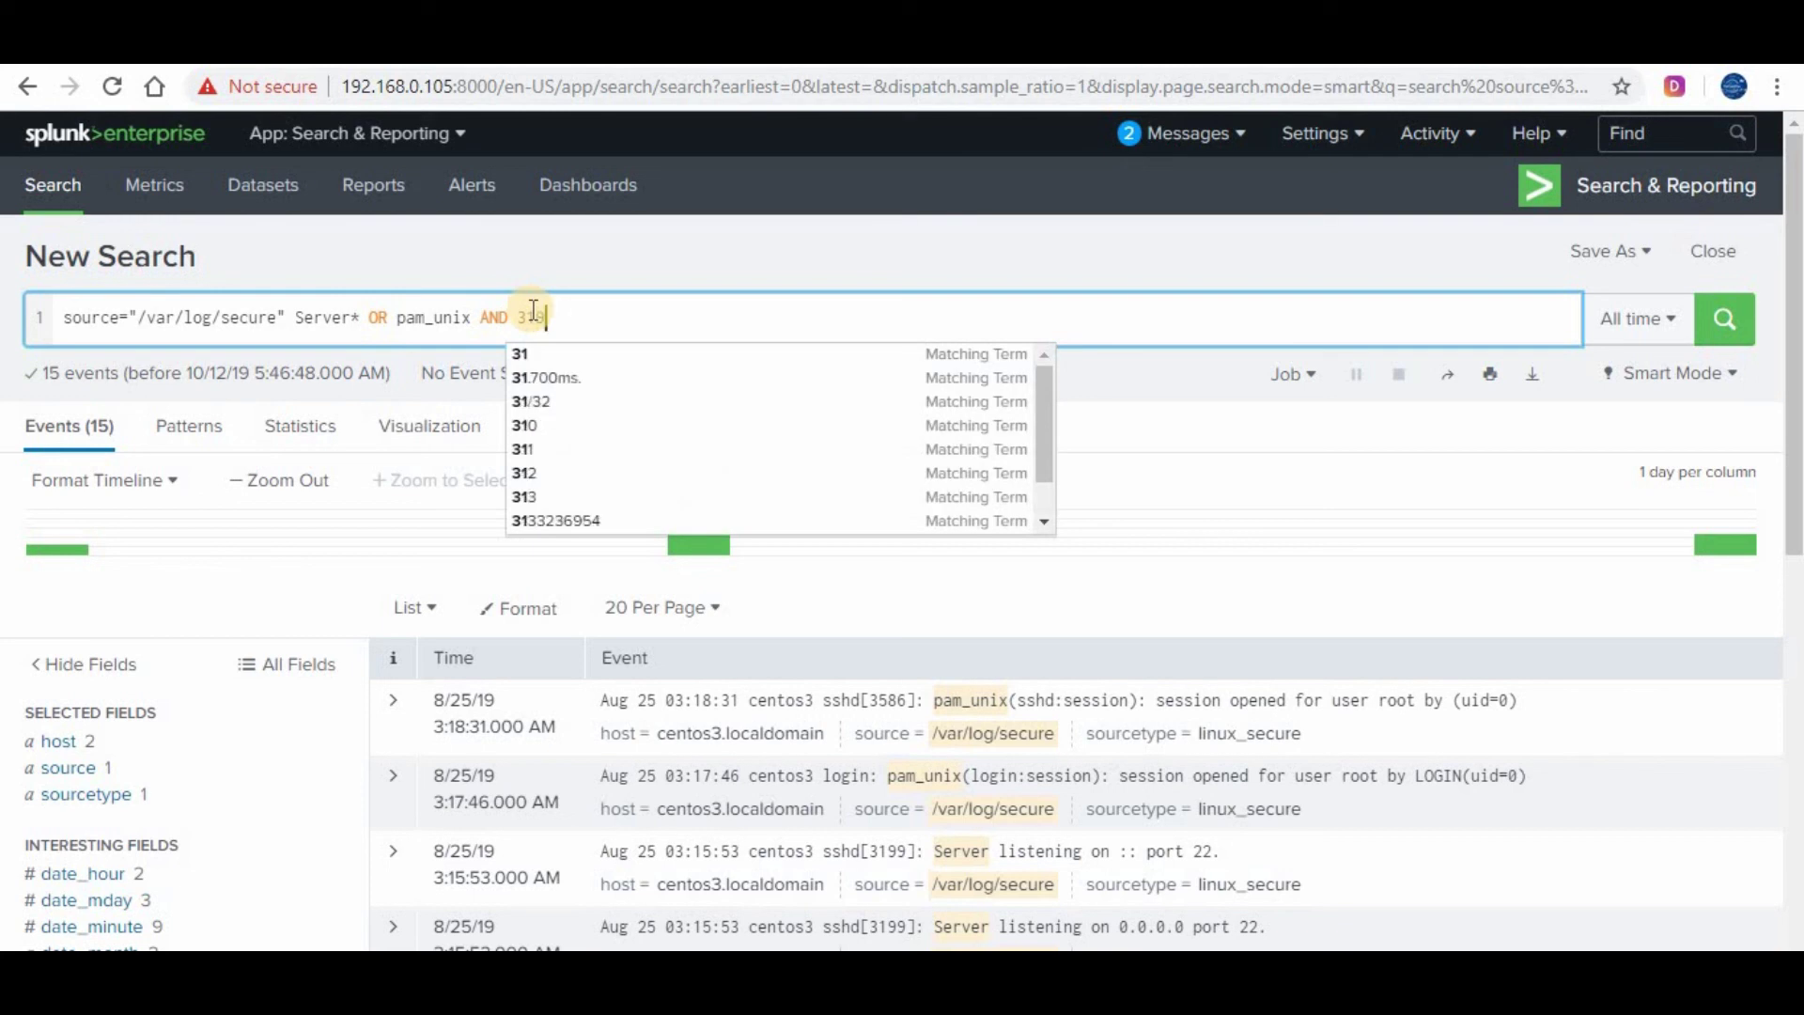
type("9")
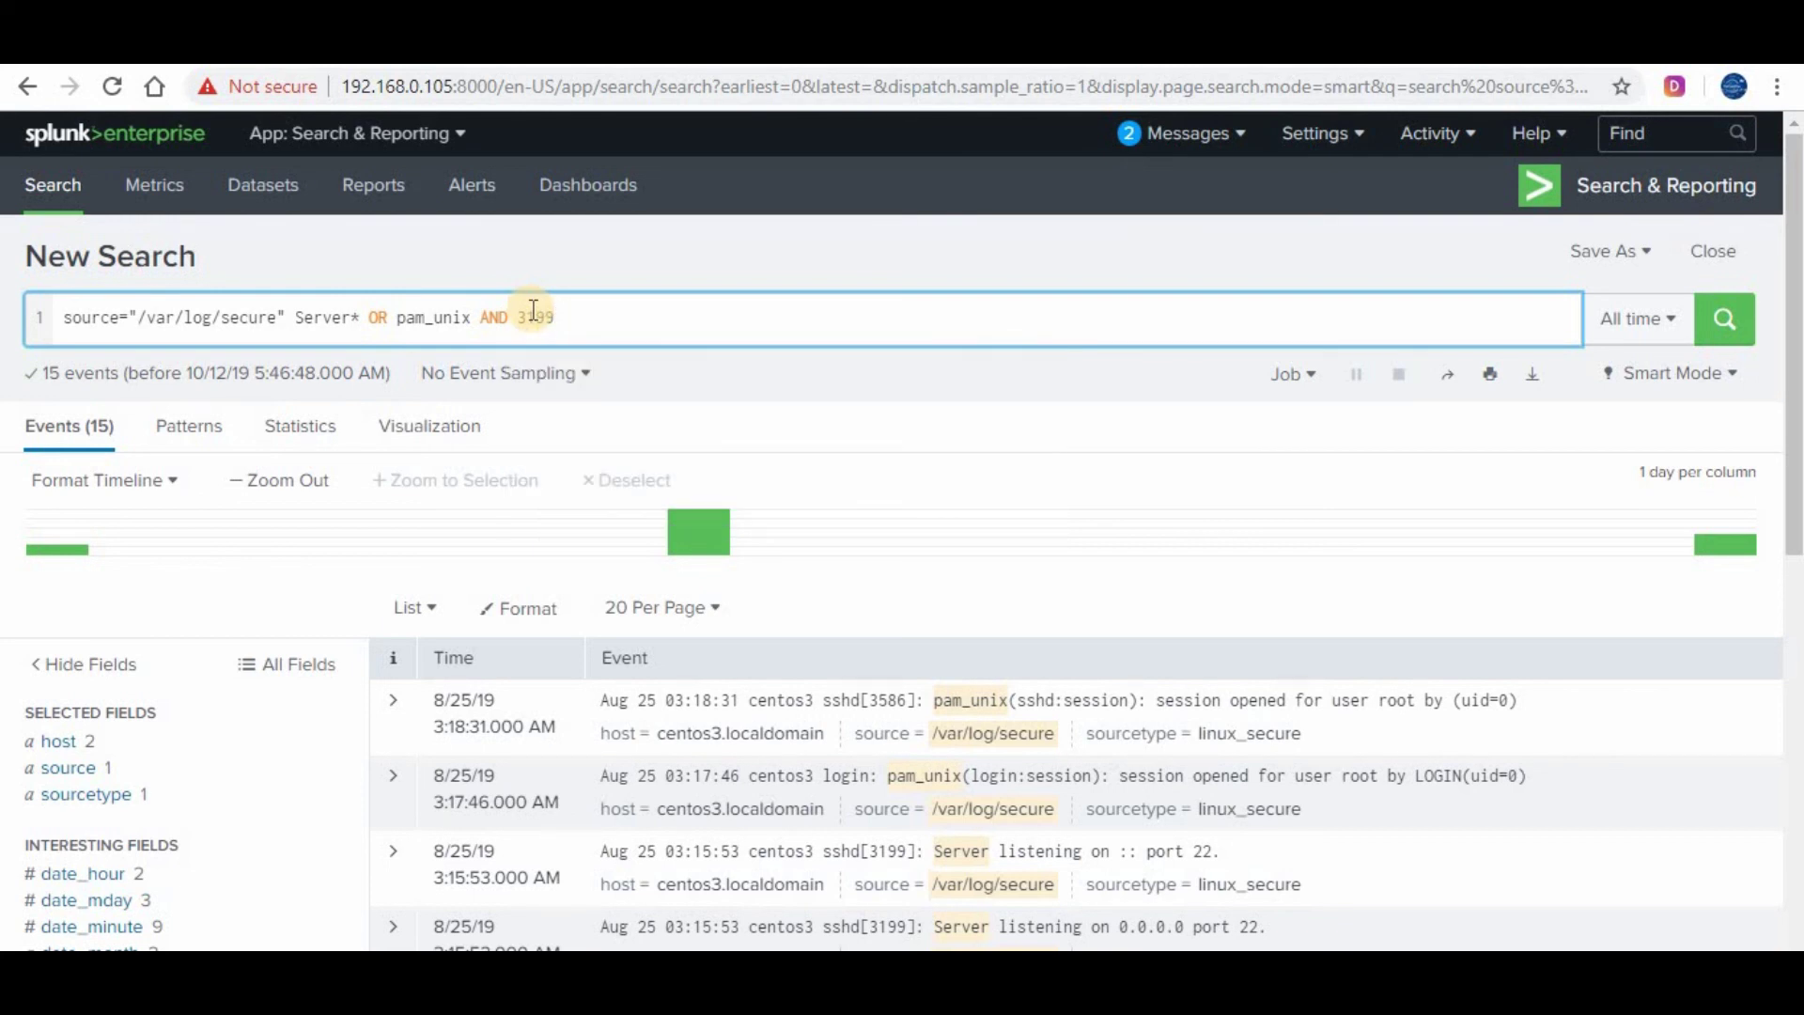
key("Return")
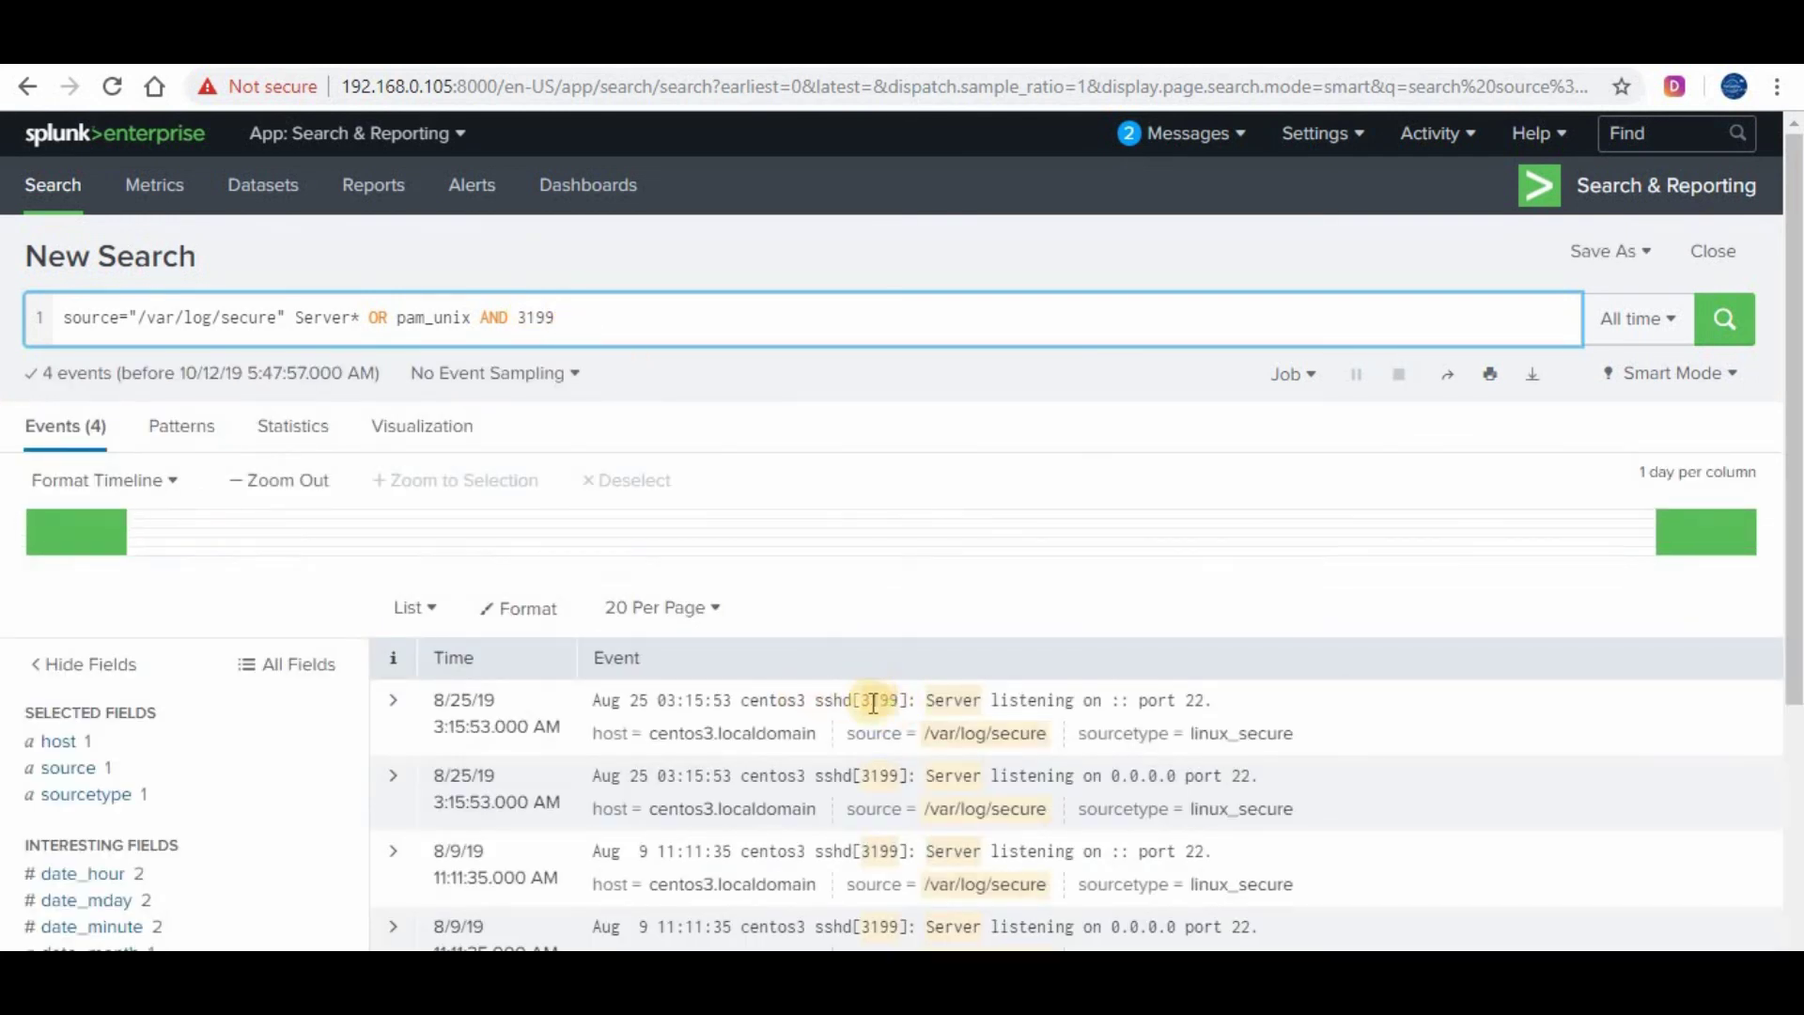
scroll(893, 620, "down", 3)
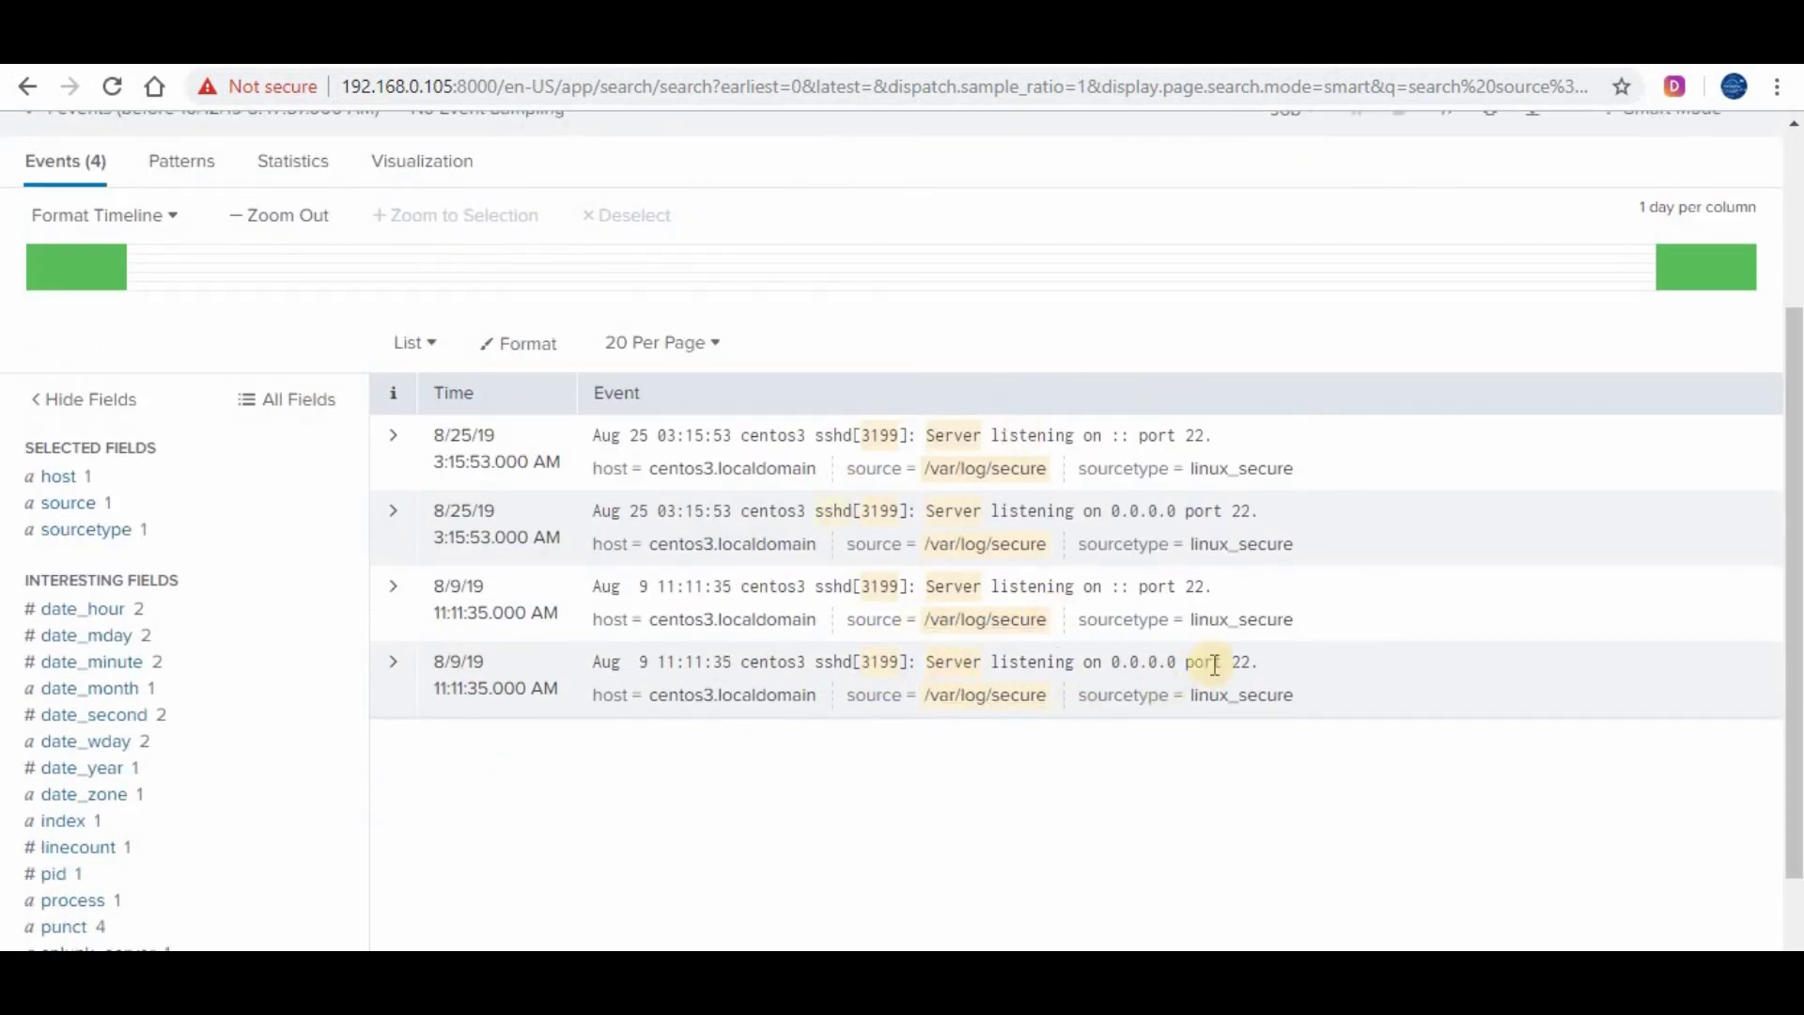
scroll(1131, 684, "up", 3)
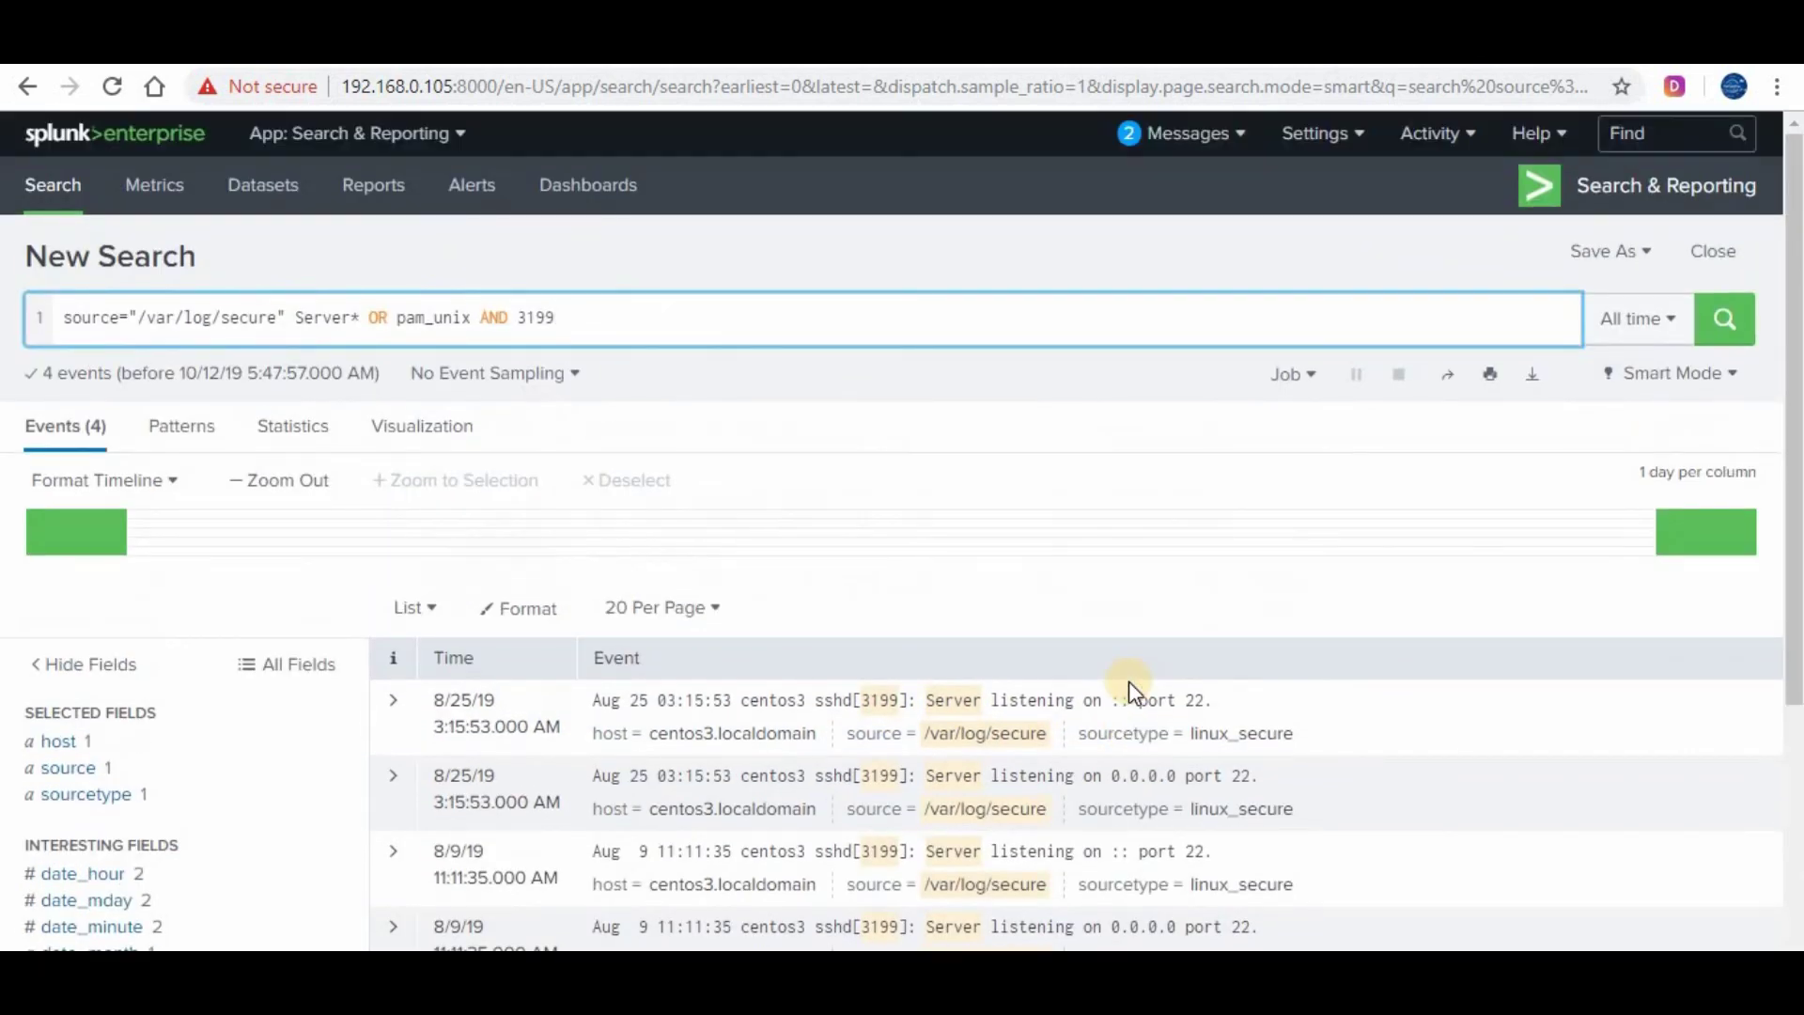